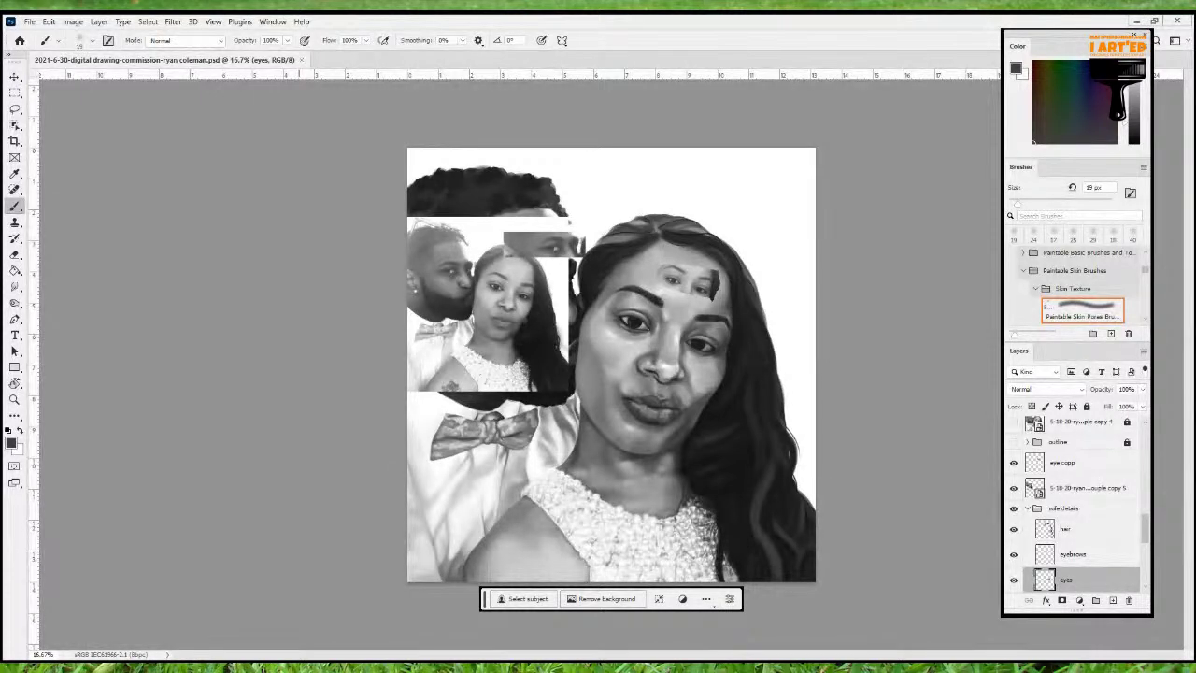
# Lock and collapse the wife details group, expand the man's details group below it, and select its Layer 7
pyautogui.click(1052, 512)
pyautogui.click(1087, 407)
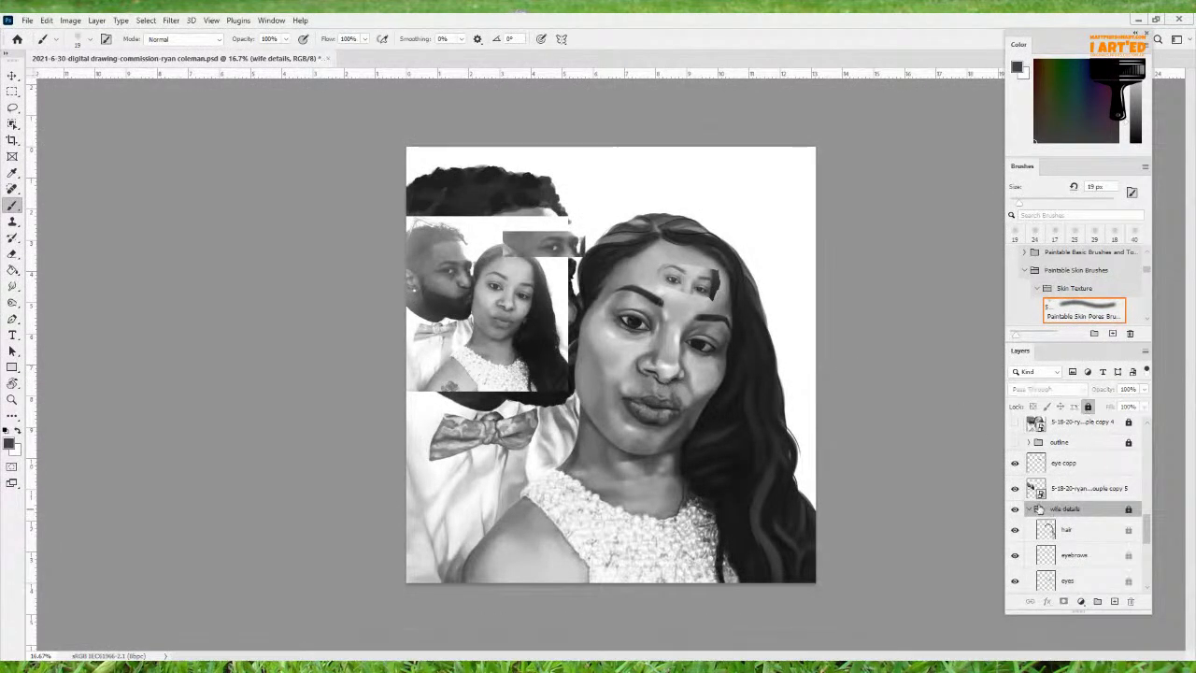
pyautogui.click(1028, 511)
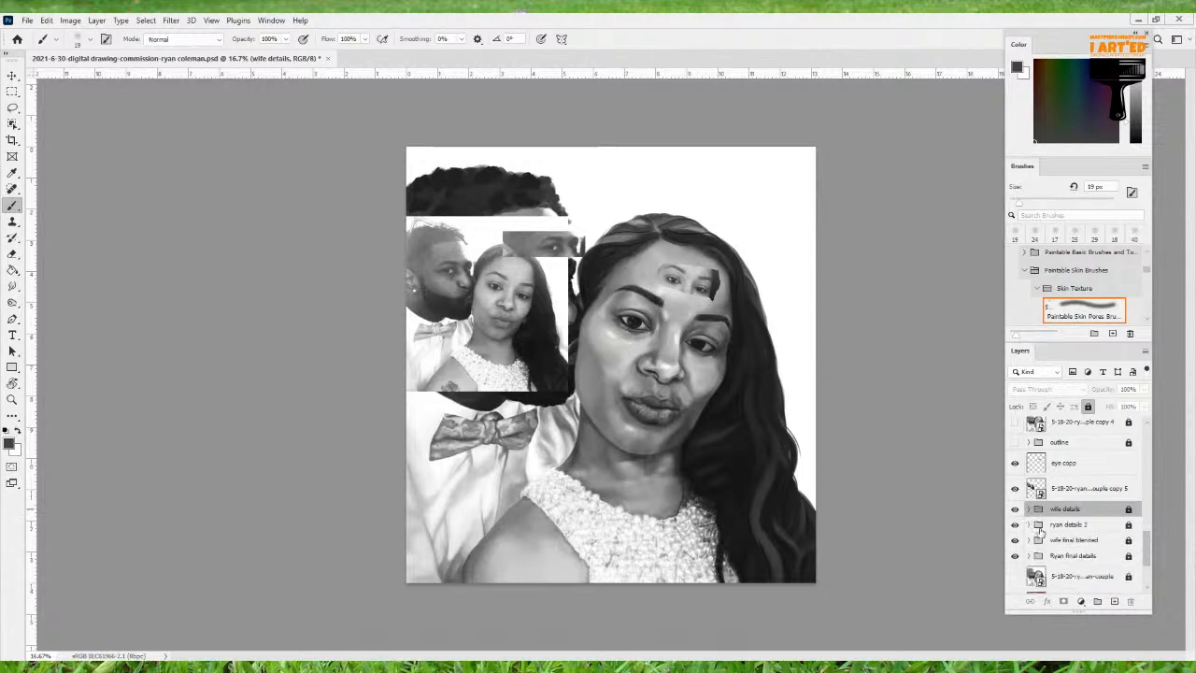
pyautogui.click(1030, 525)
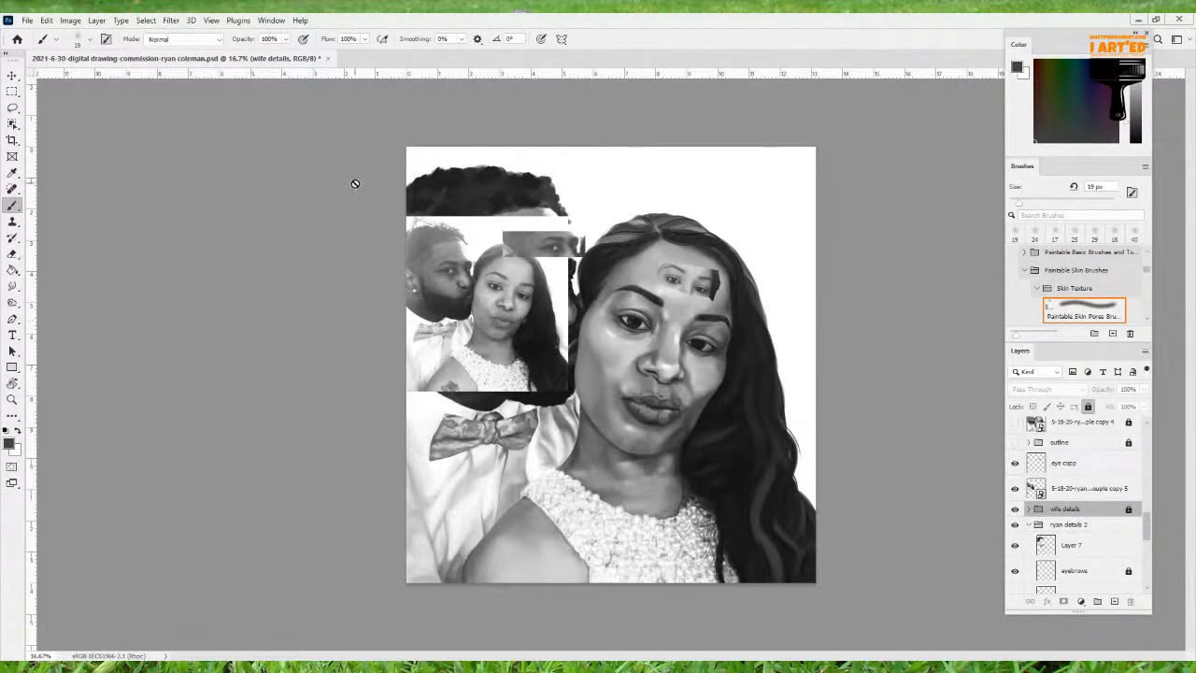
pyautogui.click(1084, 550)
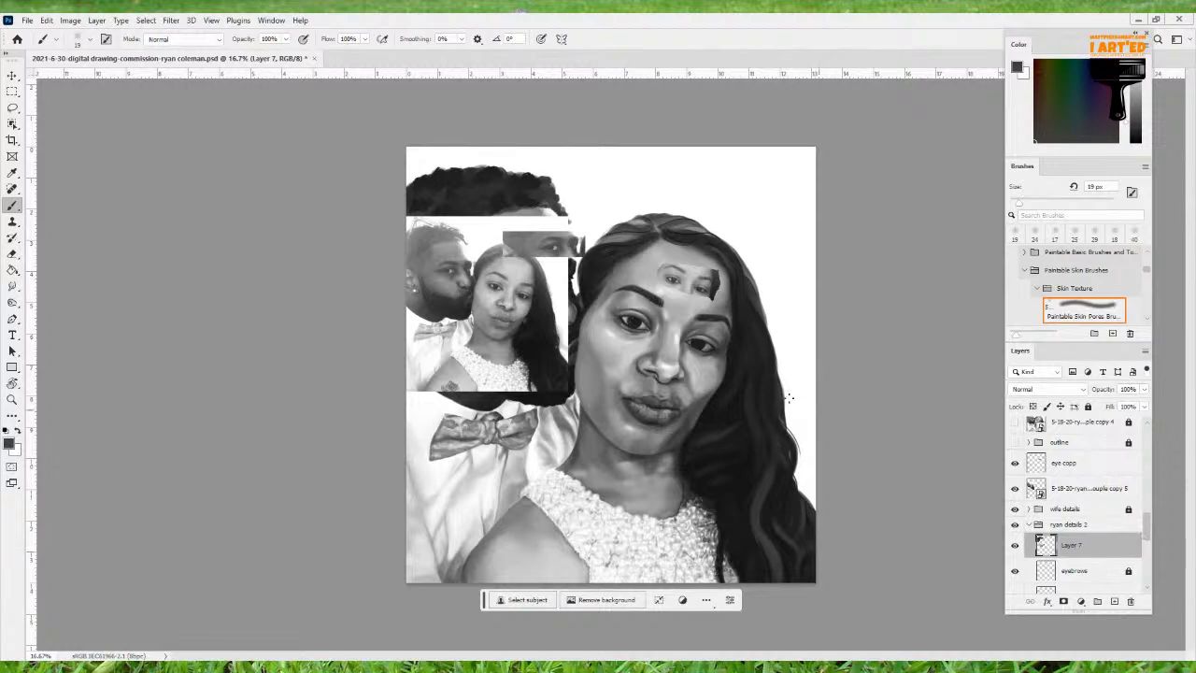
# Find the visible couple reference photo layer (copy 5) and rasterize its smart object
pyautogui.scroll(3, 1090, 493)
pyautogui.scroll(8, 1090, 492)
pyautogui.scroll(-4, 1090, 492)
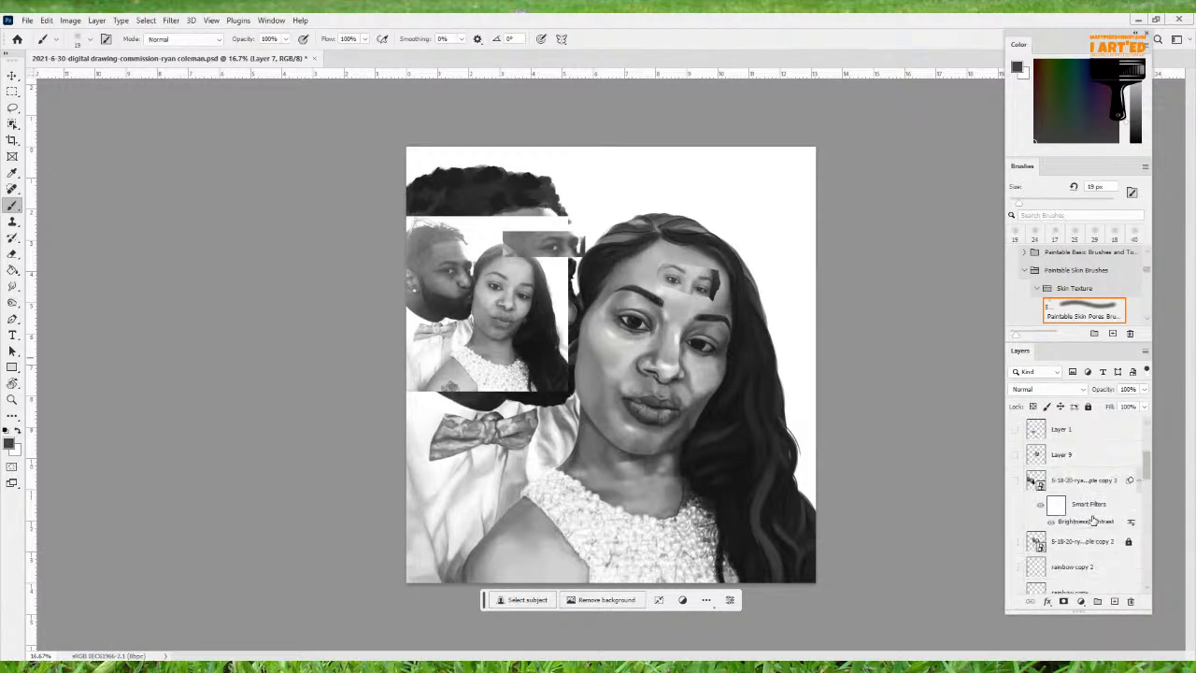
pyautogui.scroll(-6, 1093, 521)
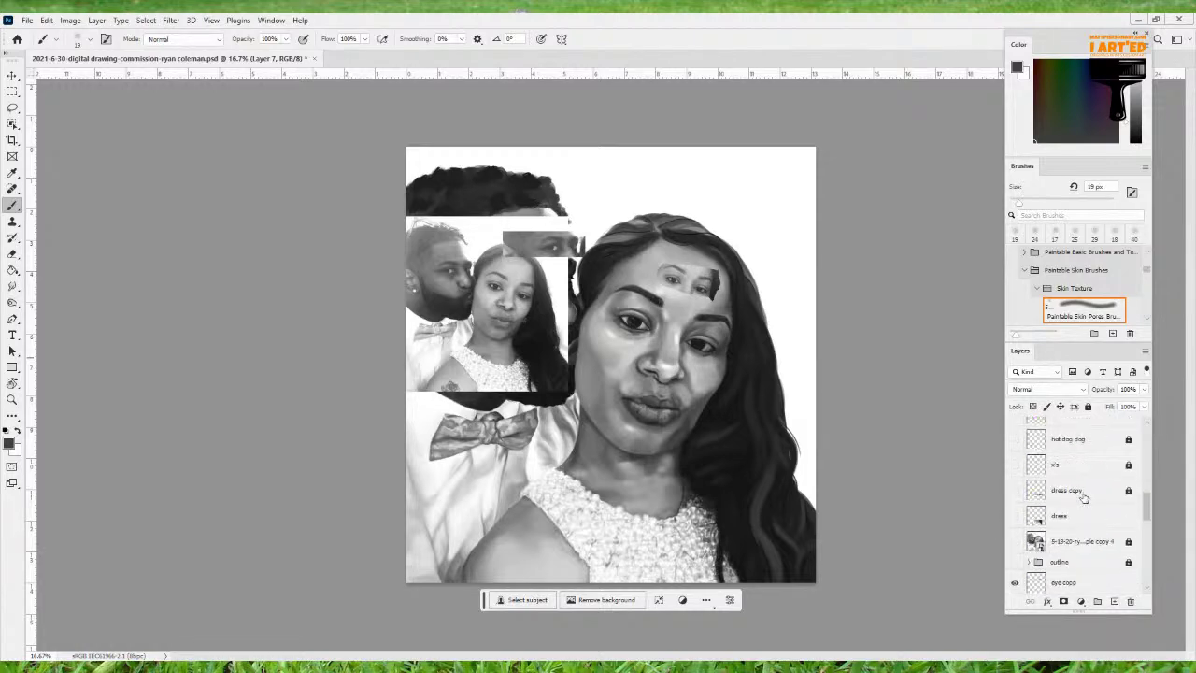
pyautogui.scroll(-3, 1078, 542)
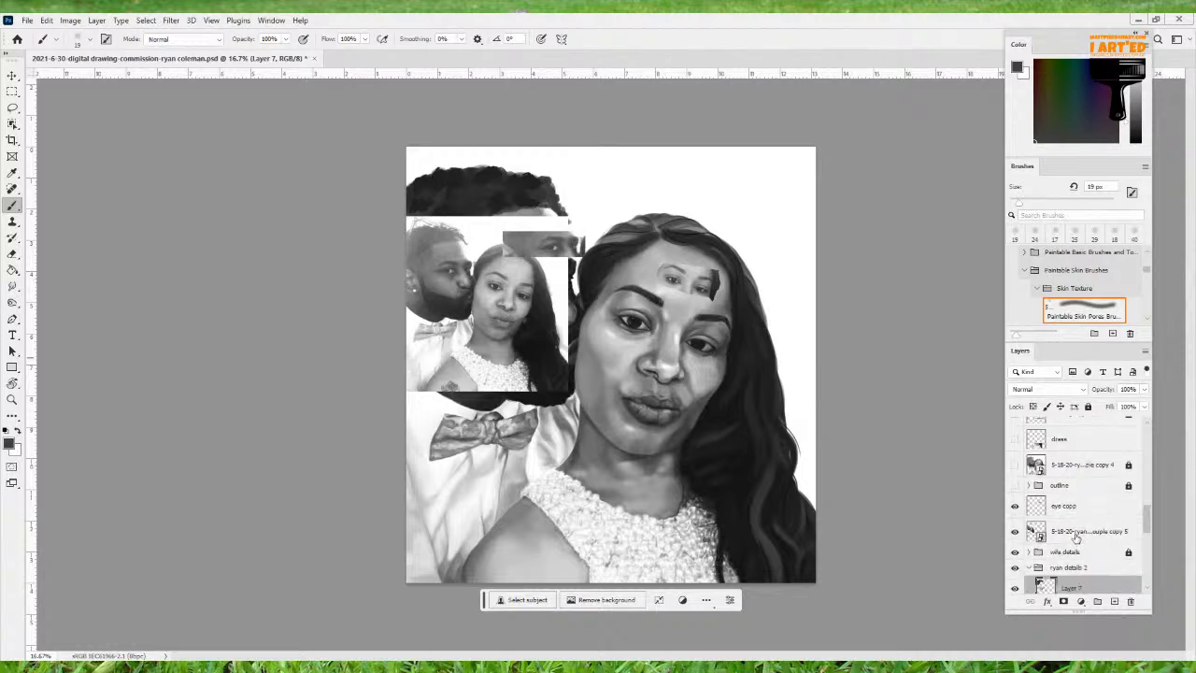
pyautogui.click(1075, 533)
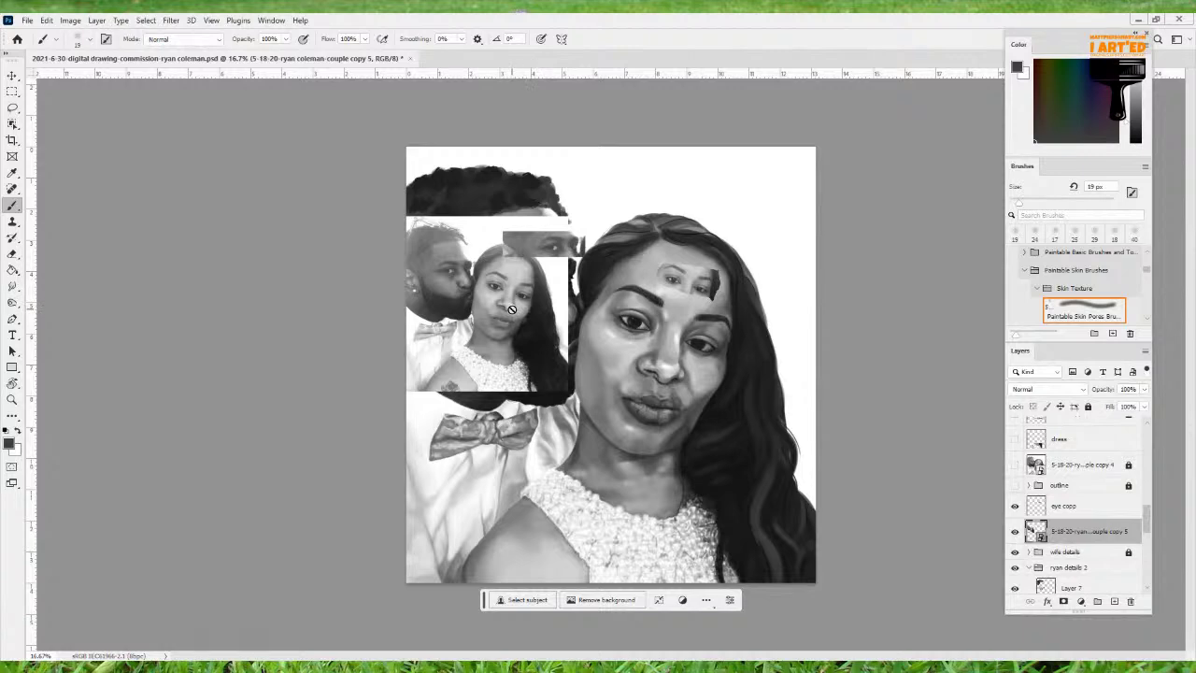
pyautogui.click(624, 137)
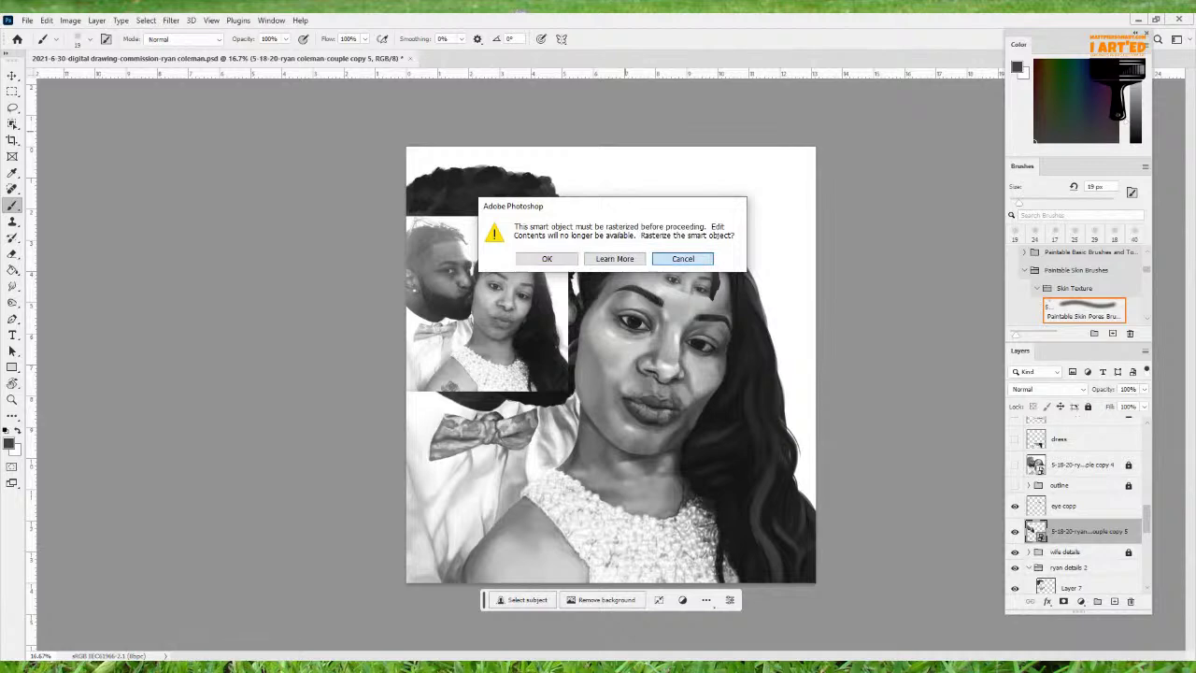
pyautogui.click(683, 258)
pyautogui.click(538, 298)
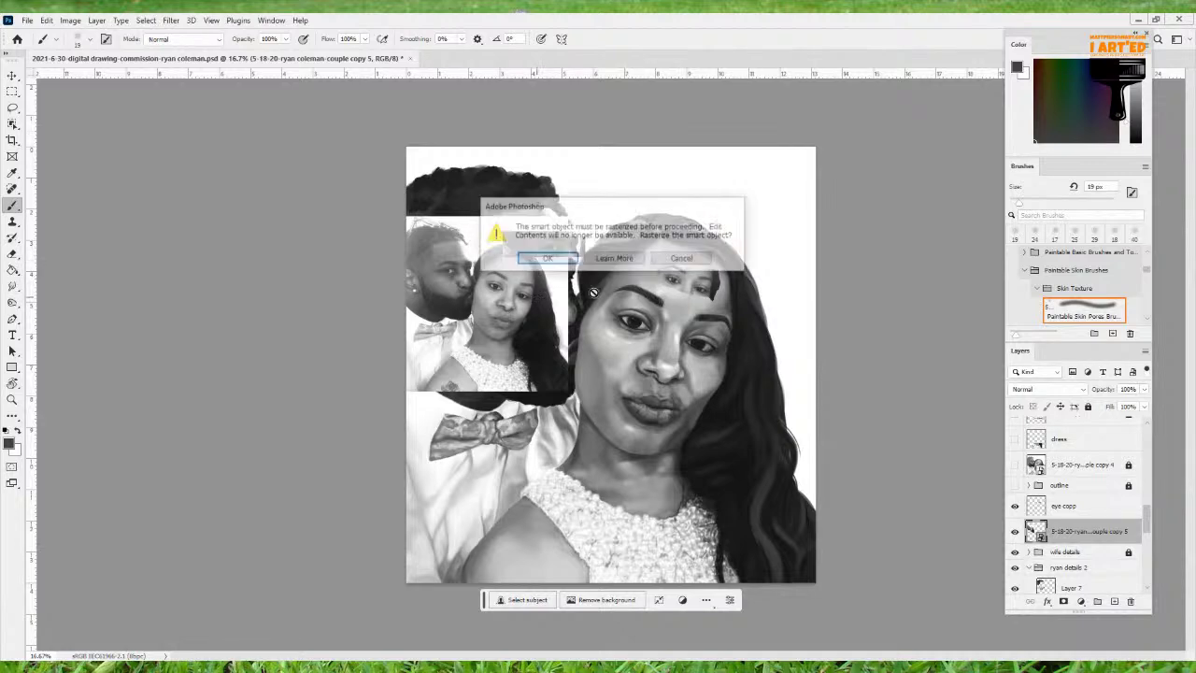
pyautogui.click(561, 259)
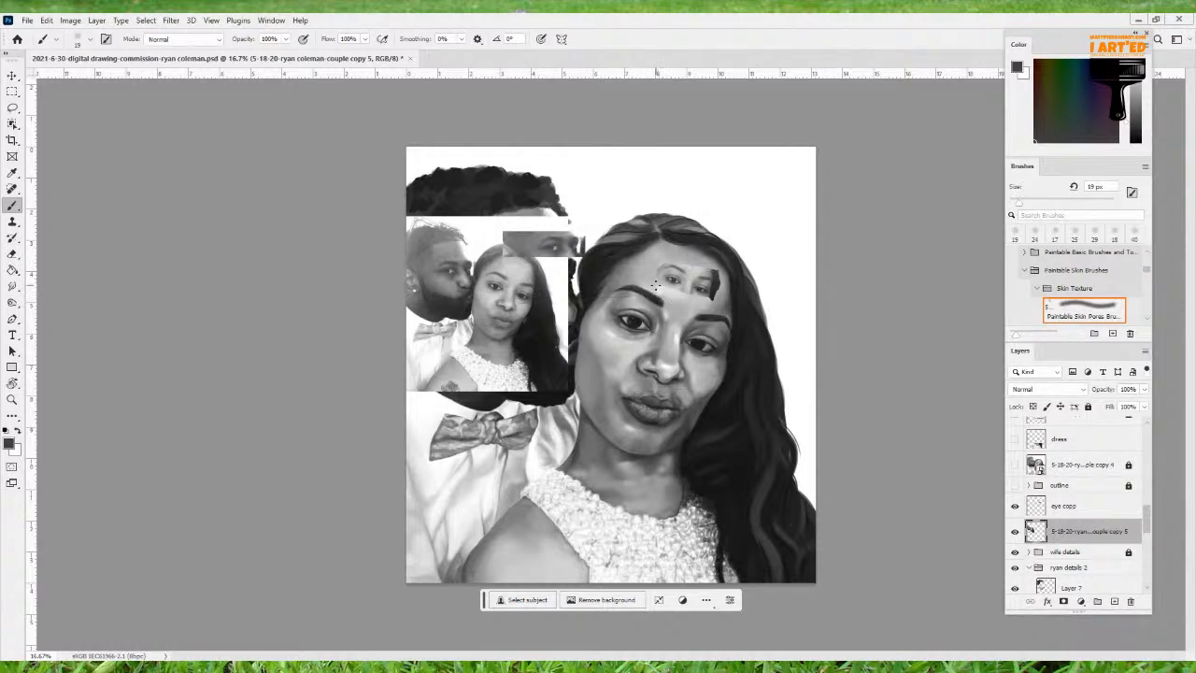
# Move the couple reference photo off the man's face, placing it beside his nose and over the woman's hair and forehead
pyautogui.press('v')
pyautogui.moveTo(498, 292)
pyautogui.mouseDown()
pyautogui.moveTo(718, 286)
pyautogui.moveTo(686, 301)
pyautogui.moveTo(671, 298)
pyautogui.moveTo(677, 283)
pyautogui.moveTo(683, 320)
pyautogui.mouseUp()
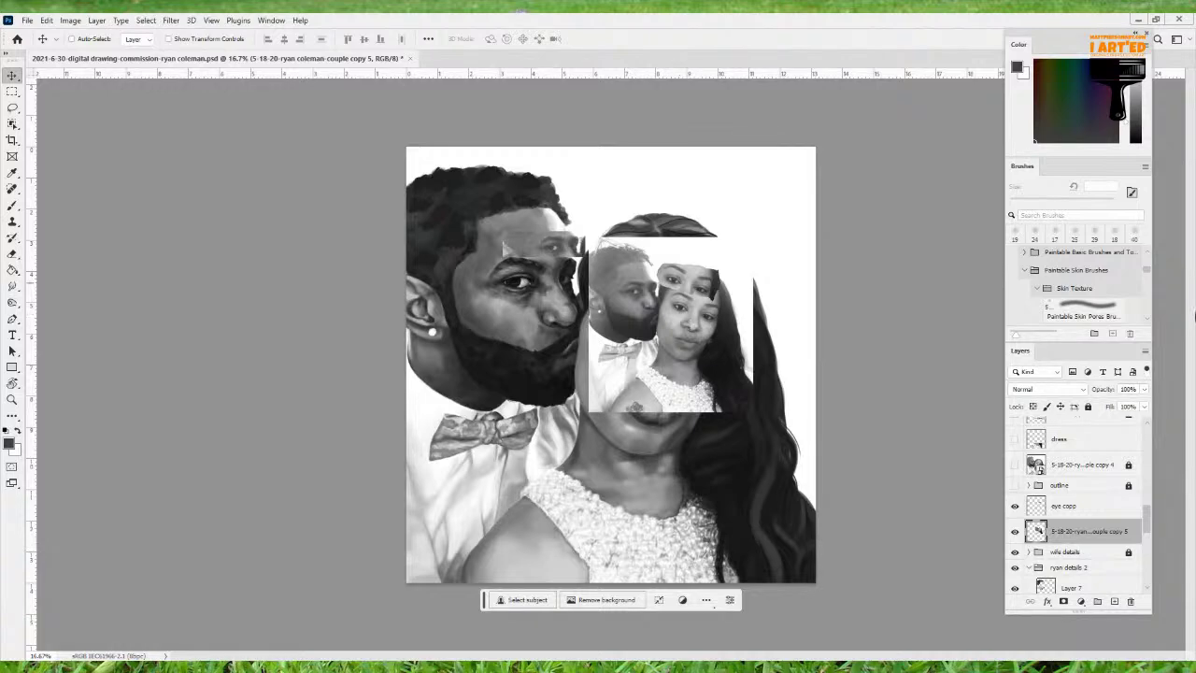
pyautogui.moveTo(711, 374); pyautogui.dragTo(572, 403)
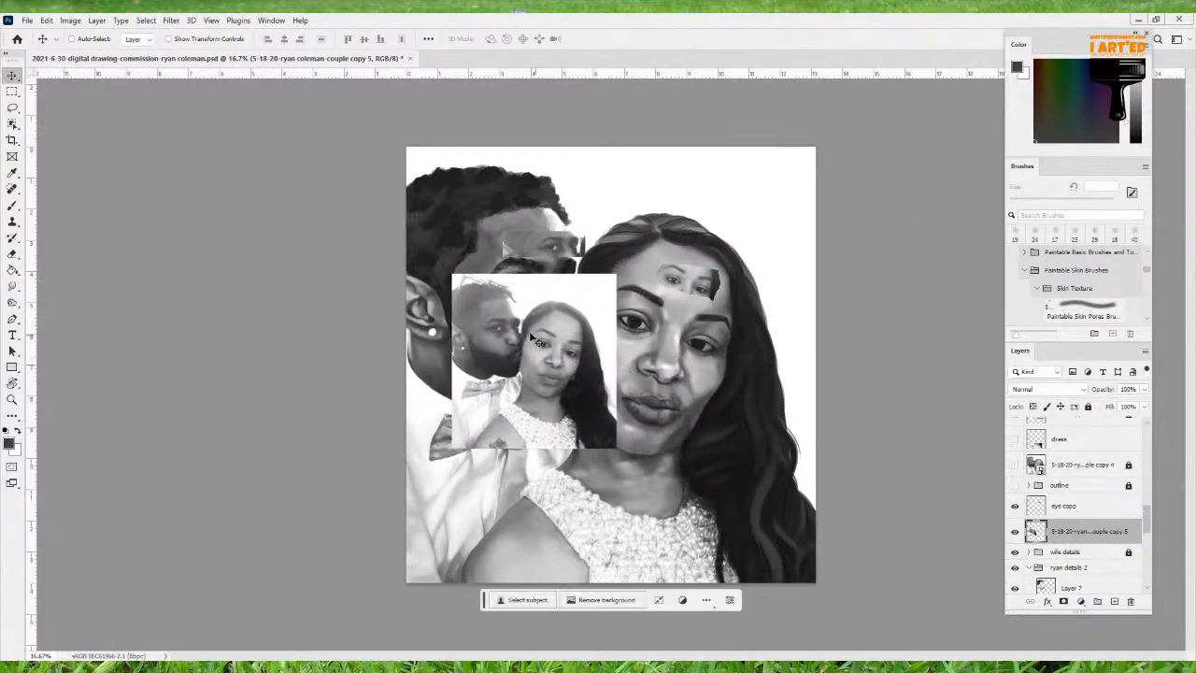
pyautogui.moveTo(442, 263); pyautogui.dragTo(487, 261)
pyautogui.moveTo(651, 230); pyautogui.dragTo(634, 297)
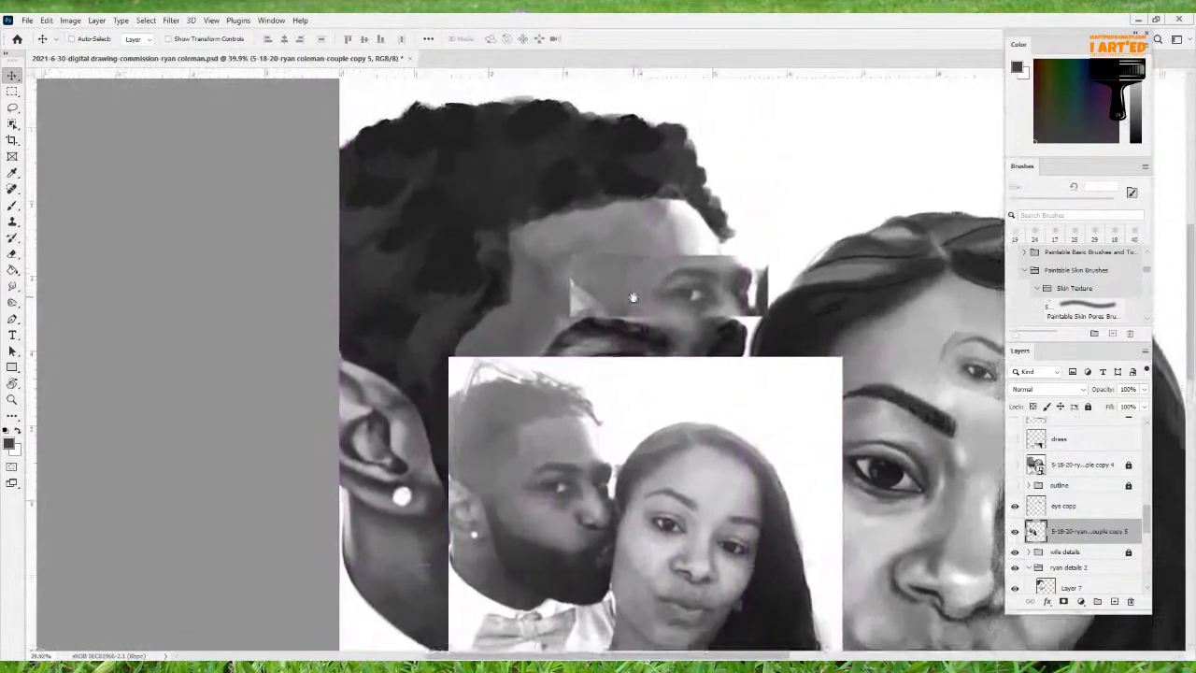
pyautogui.moveTo(625, 405); pyautogui.dragTo(908, 175)
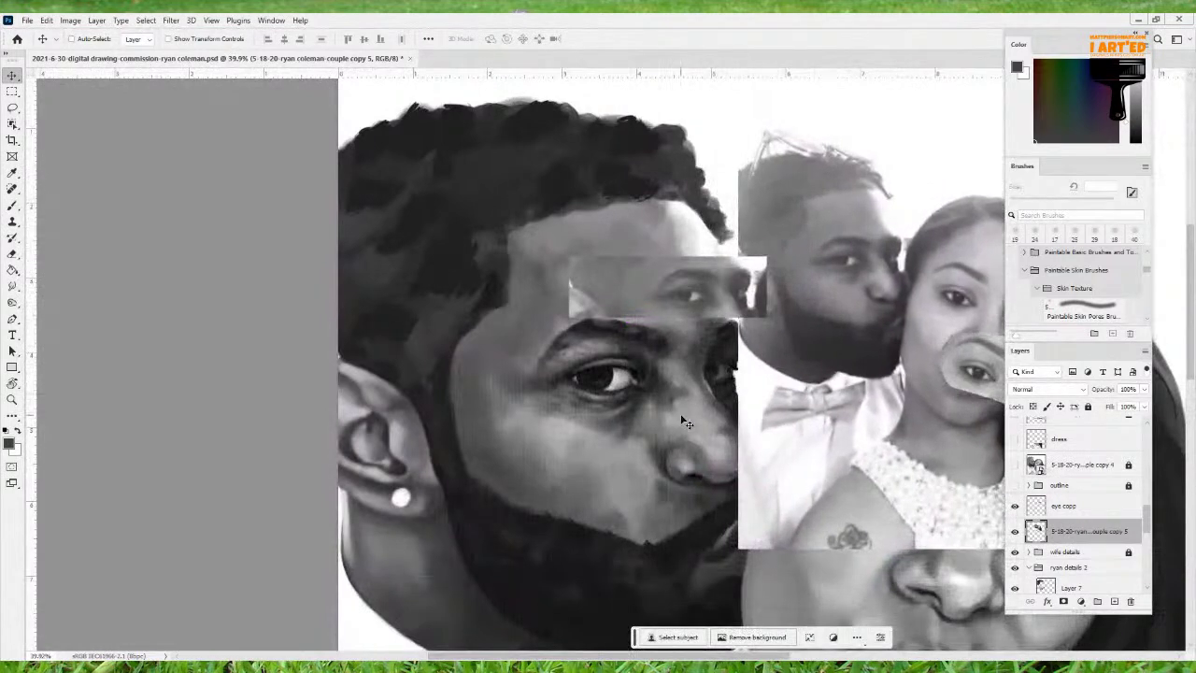
# Rename Layer 7 in the man's details group as hair
pyautogui.scroll(-2, 1052, 481)
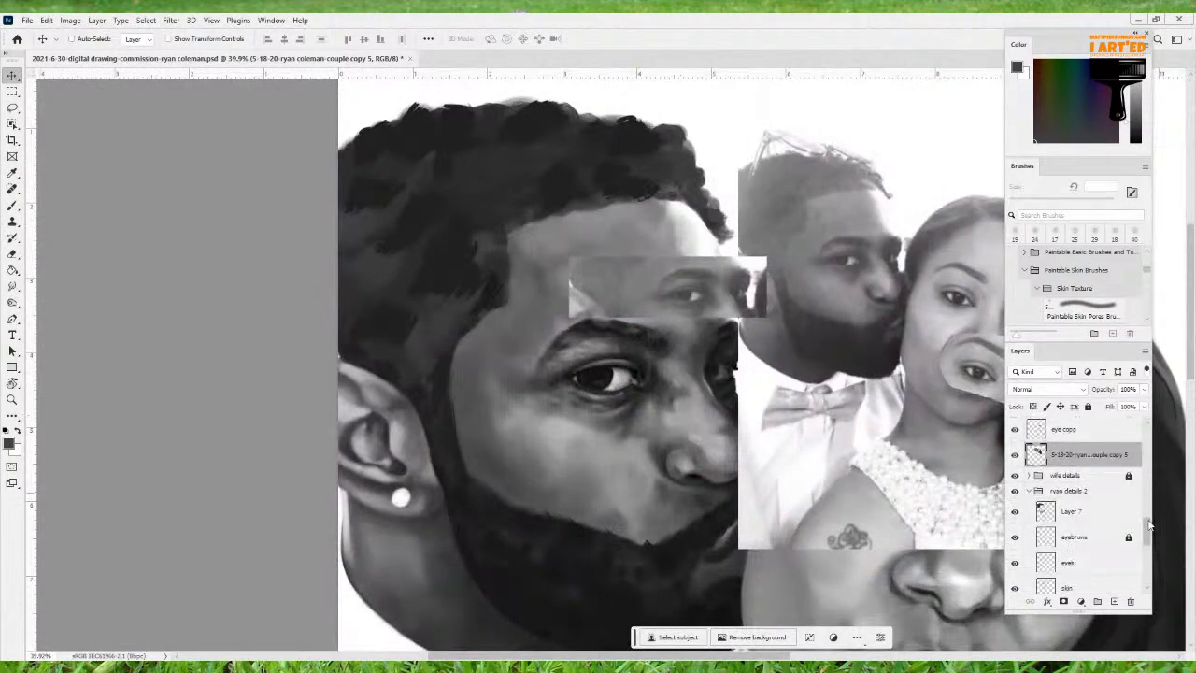
pyautogui.doubleClick(1074, 512)
pyautogui.write('h')
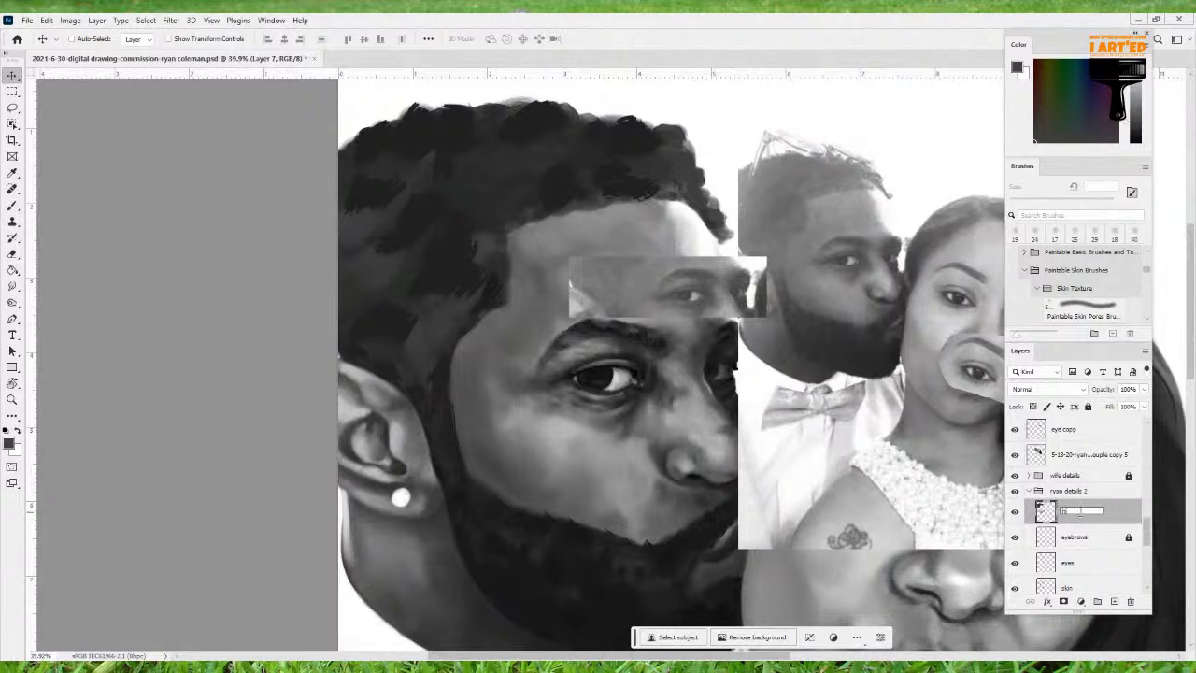
pyautogui.write('air')
pyautogui.press('Return')
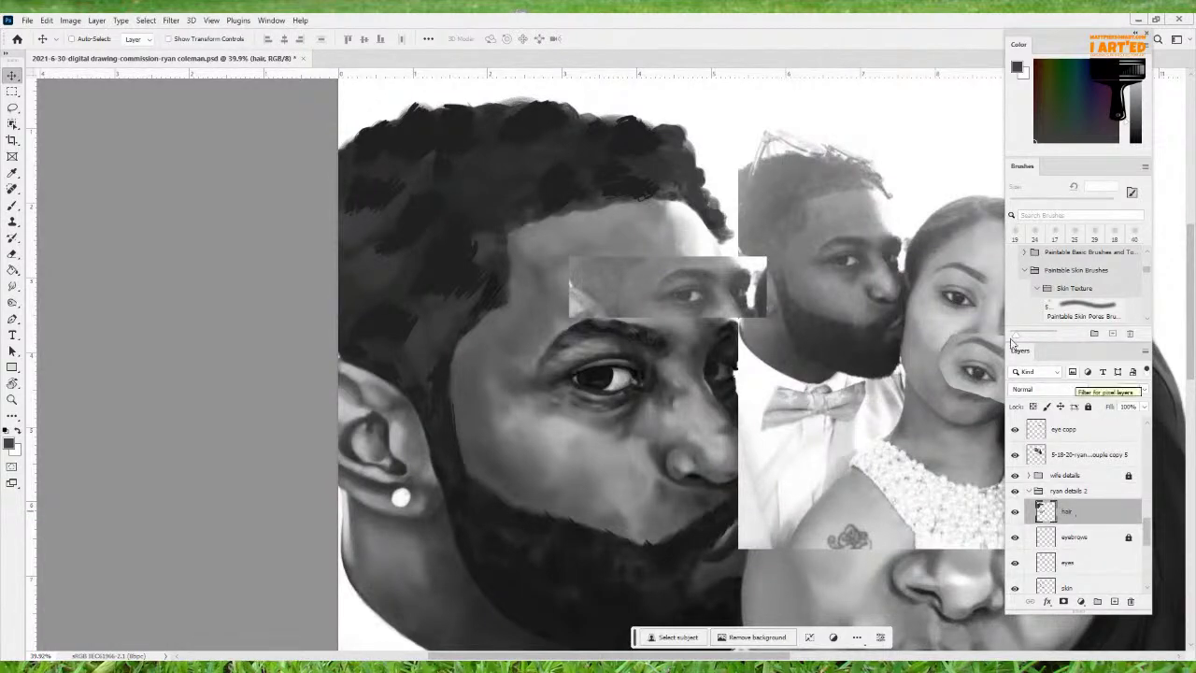
# Collapse the skin brush set and choose the first hair brush from the Paintable Ultimate Hair Brushes set
pyautogui.click(1024, 270)
pyautogui.click(1025, 288)
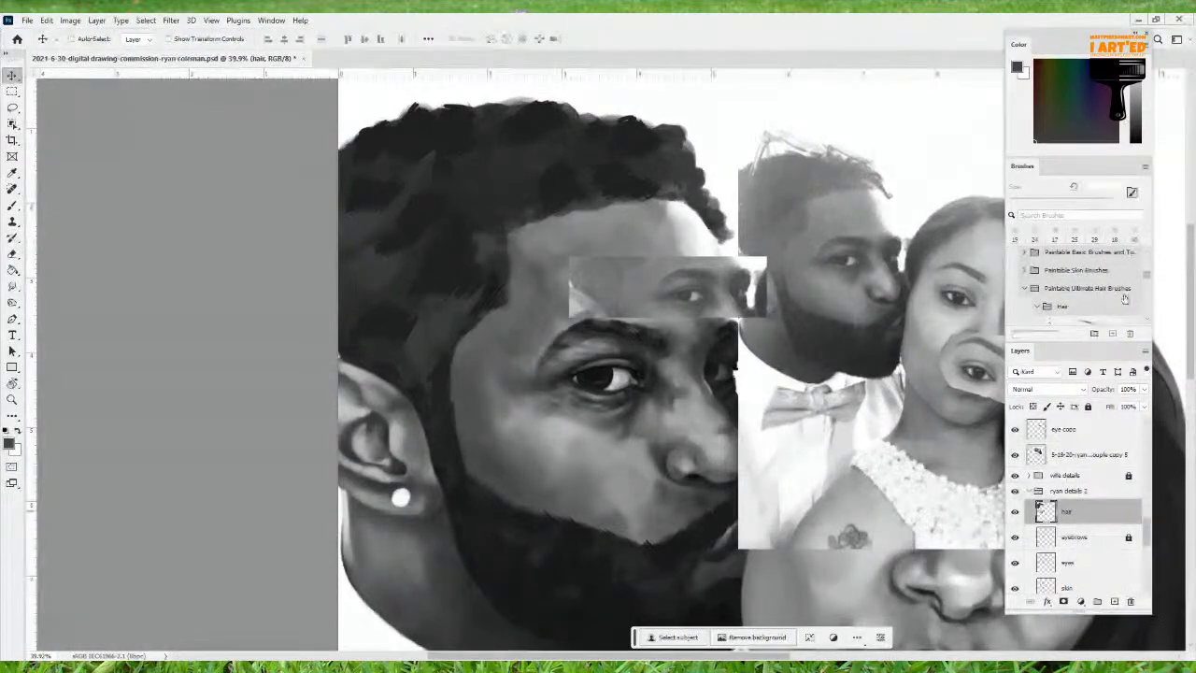
pyautogui.scroll(-1, 1146, 320)
pyautogui.scroll(-1, 1146, 320)
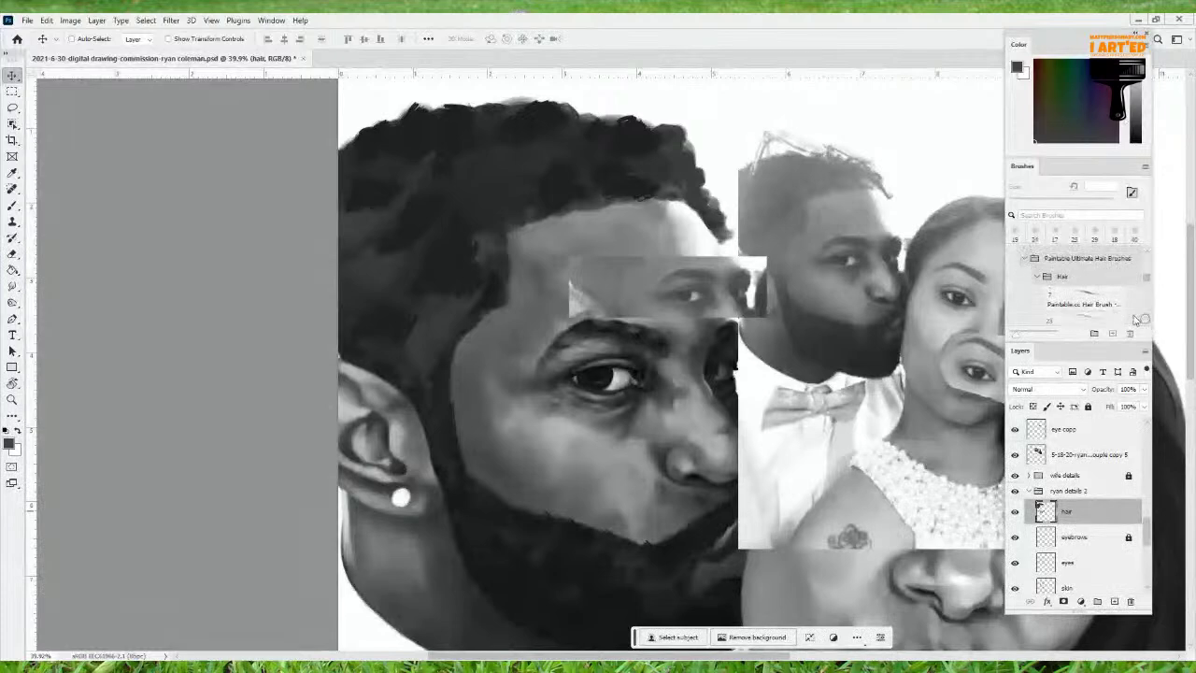
pyautogui.click(1093, 299)
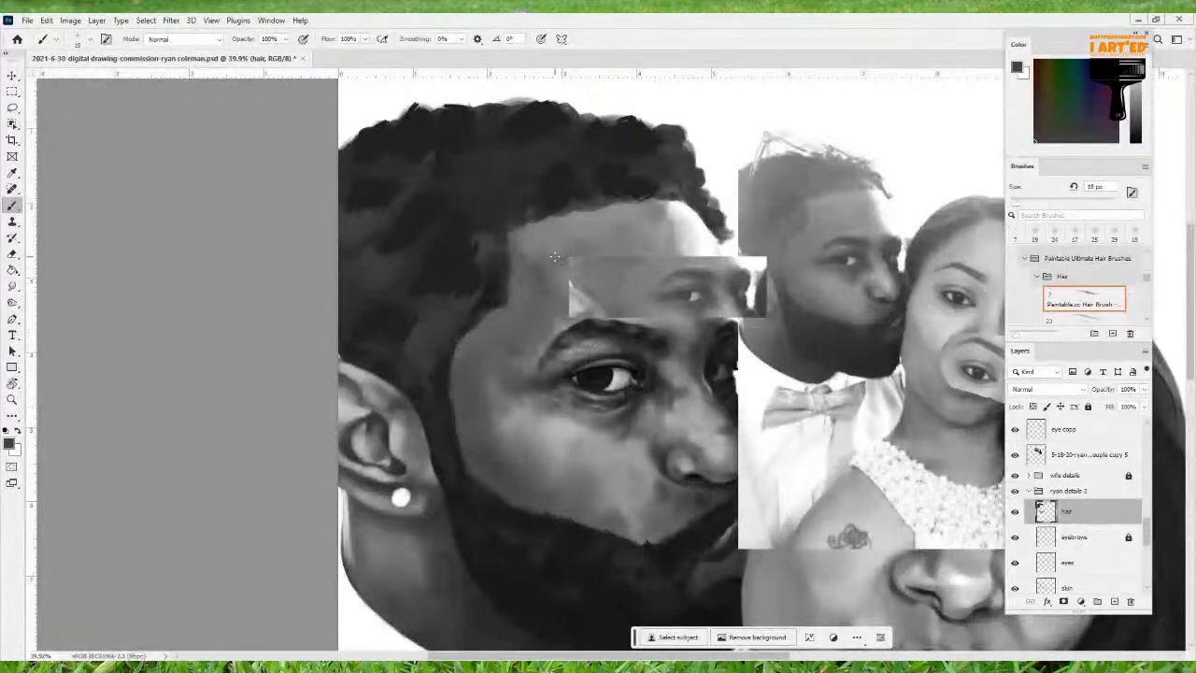
# Try an enlarged version of the first hair brush with a stroke beside the man's temple, and undo it
pyautogui.press(']')
pyautogui.press(']')
pyautogui.press(']')
pyautogui.press(']')
pyautogui.press(']')
pyautogui.moveTo(534, 253); pyautogui.dragTo(488, 366)
pyautogui.hotkey('ctrl', 'z')
# Try several other Paintable hair brushes with short strokes on the man's cheek, and undo the strokes
pyautogui.click(1103, 321)
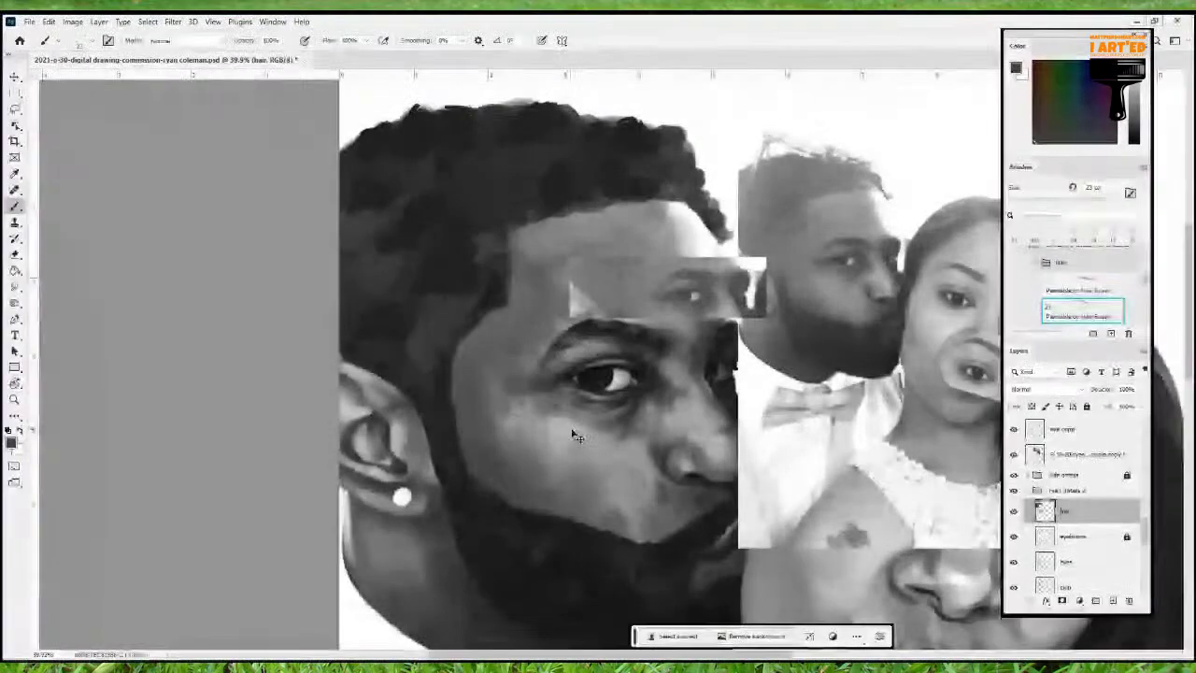
pyautogui.click(1147, 322)
pyautogui.scroll(-1, 1106, 298)
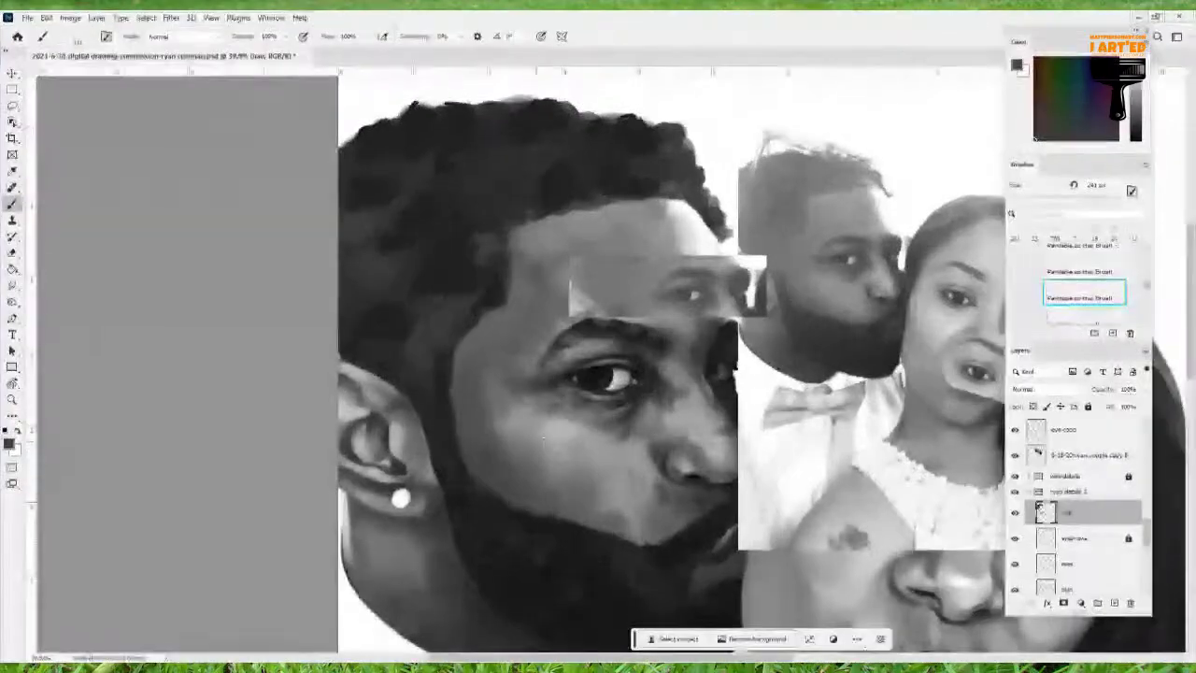
pyautogui.moveTo(578, 427)
pyautogui.mouseDown()
pyautogui.moveTo(556, 433)
pyautogui.moveTo(595, 433)
pyautogui.mouseUp()
pyautogui.click(545, 439)
pyautogui.click(528, 424)
pyautogui.hotkey('ctrl', 'z')
pyautogui.click(1106, 323)
pyautogui.moveTo(523, 396)
pyautogui.mouseDown()
pyautogui.moveTo(511, 417)
pyautogui.moveTo(522, 426)
pyautogui.mouseUp()
pyautogui.hotkey('ctrl', 'z')
pyautogui.hotkey('ctrl', 'z')
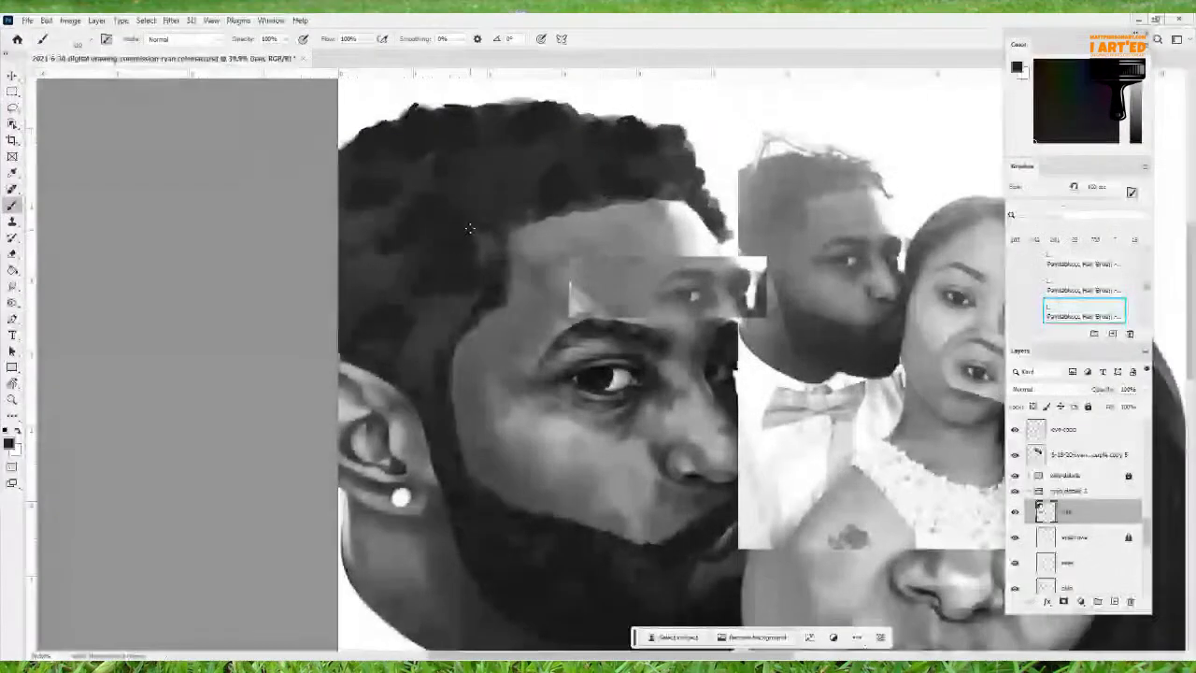
# Choose the 375 px Paintable hair brush, test it with a stroke near the man's temple, and undo the stroke
pyautogui.hscroll(2, 470, 224)
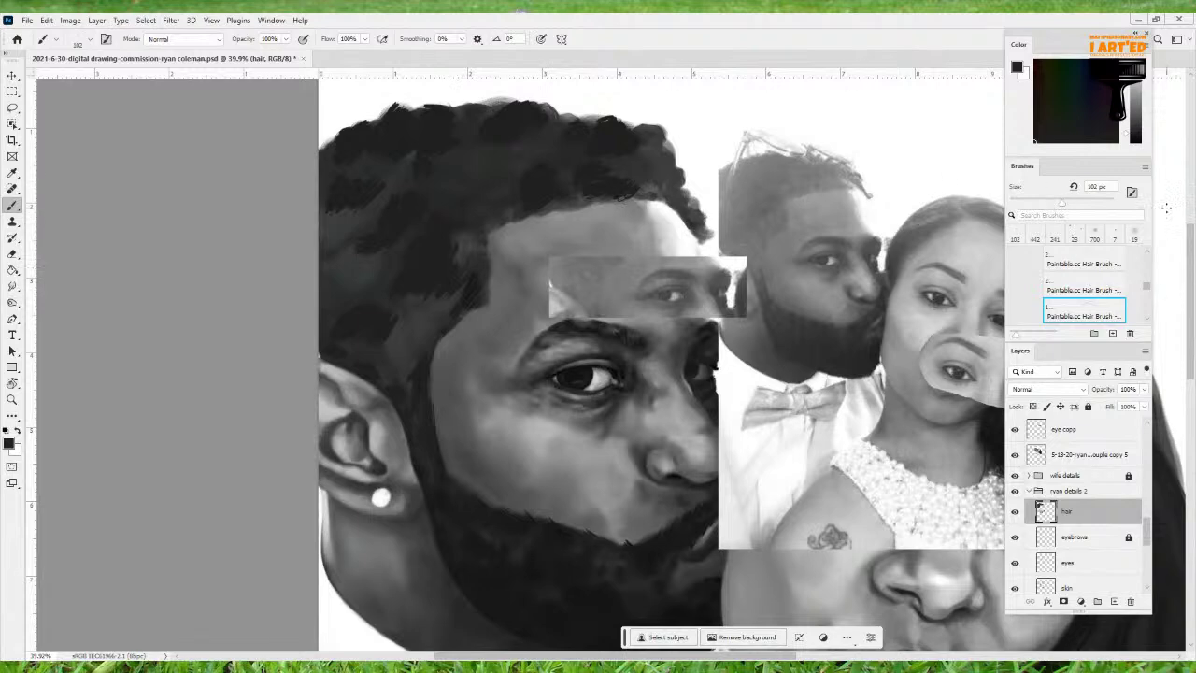
pyautogui.scroll(-1, 1094, 294)
pyautogui.click(1089, 308)
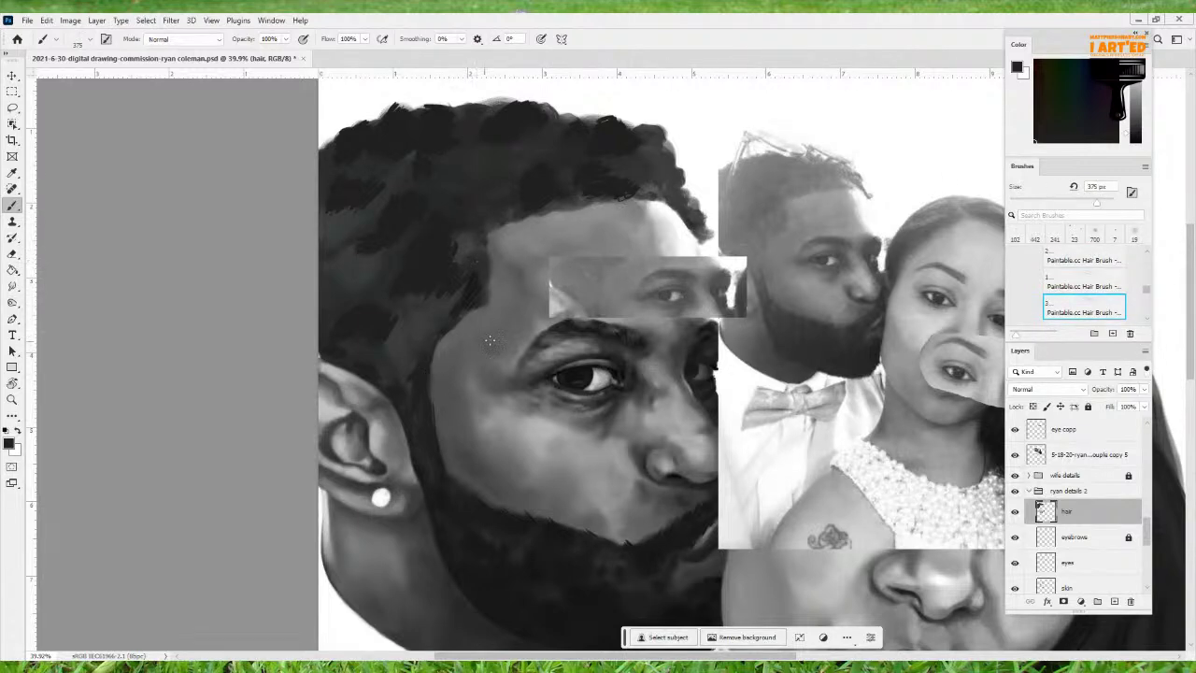
pyautogui.moveTo(484, 342); pyautogui.dragTo(481, 418)
pyautogui.hotkey('ctrl', 'z')
# Reduce the hair brush to 149 px and work dark hair strokes into the man's temple and side hair
pyautogui.moveTo(485, 296); pyautogui.dragTo(469, 299)
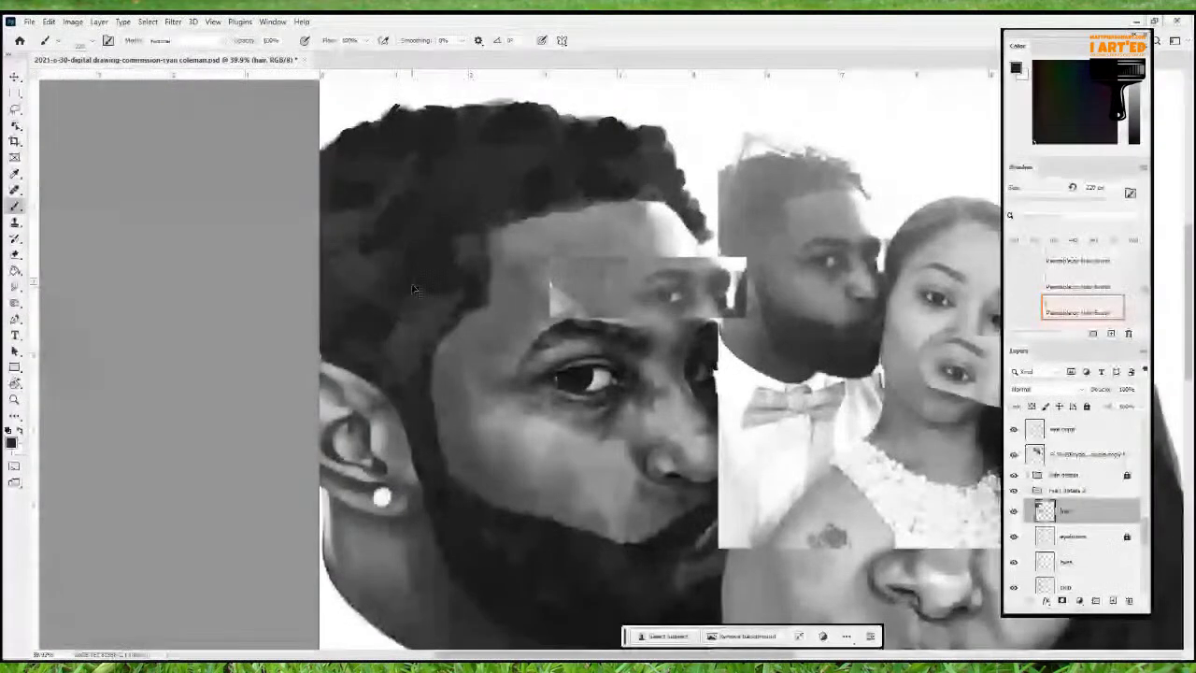
pyautogui.moveTo(414, 285); pyautogui.dragTo(412, 284)
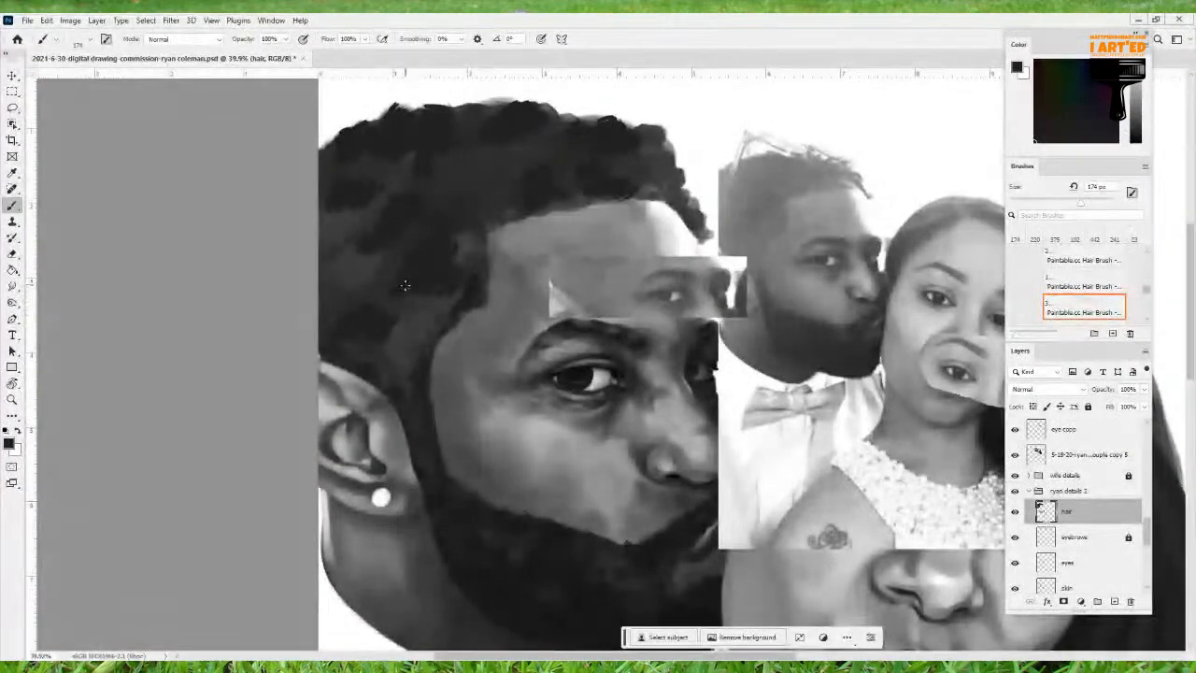
pyautogui.moveTo(407, 274); pyautogui.dragTo(402, 277)
pyautogui.keyDown('alt'); pyautogui.scroll(1, 464, 319); pyautogui.keyUp('alt')
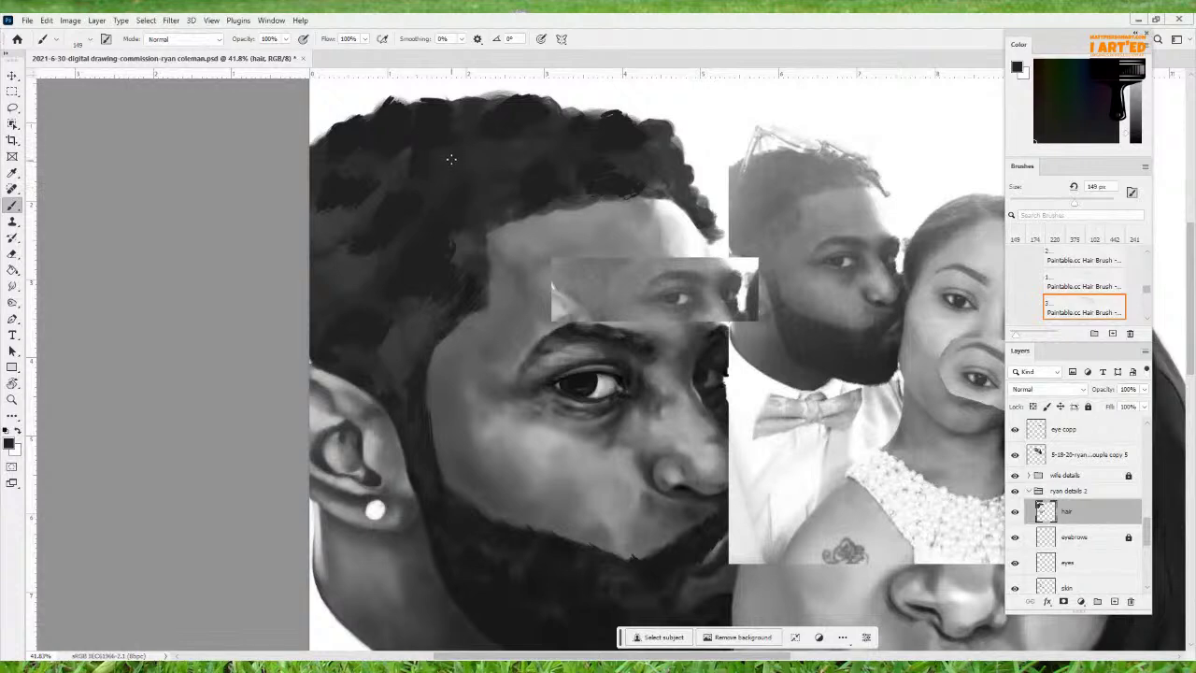
pyautogui.moveTo(419, 193); pyautogui.dragTo(499, 206)
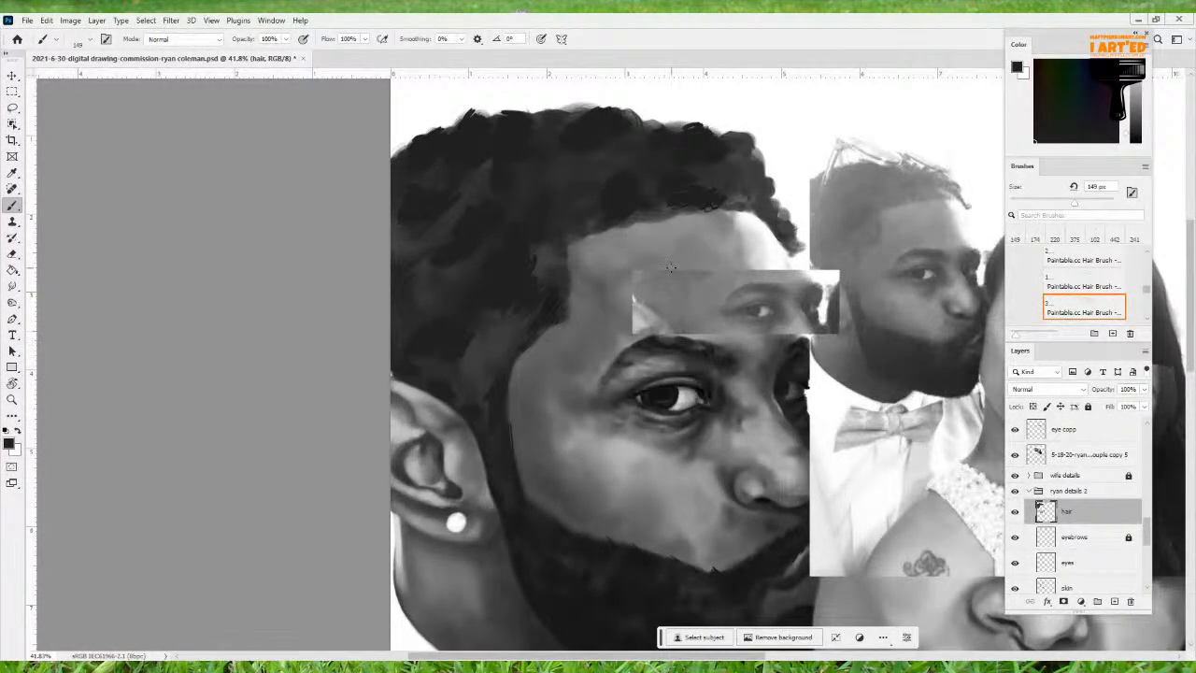
# Hide the man's eyes wide reference layer covering his forehead and return to the hair layer
pyautogui.scroll(5, 1092, 476)
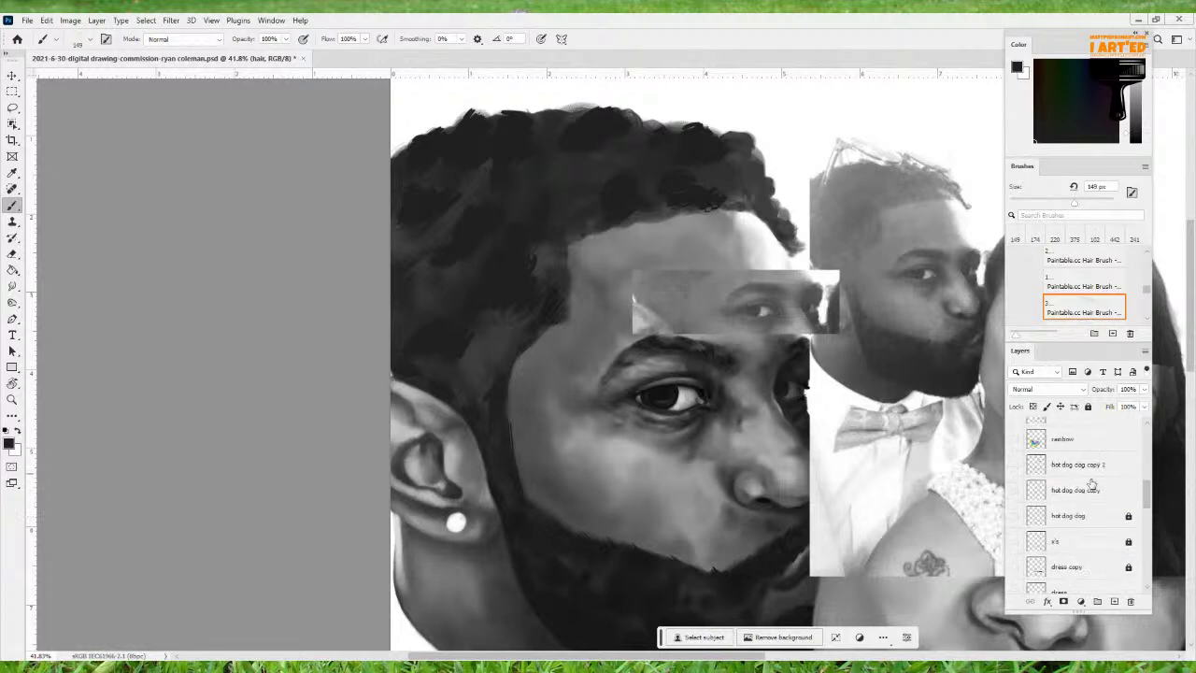
pyautogui.scroll(3, 1090, 481)
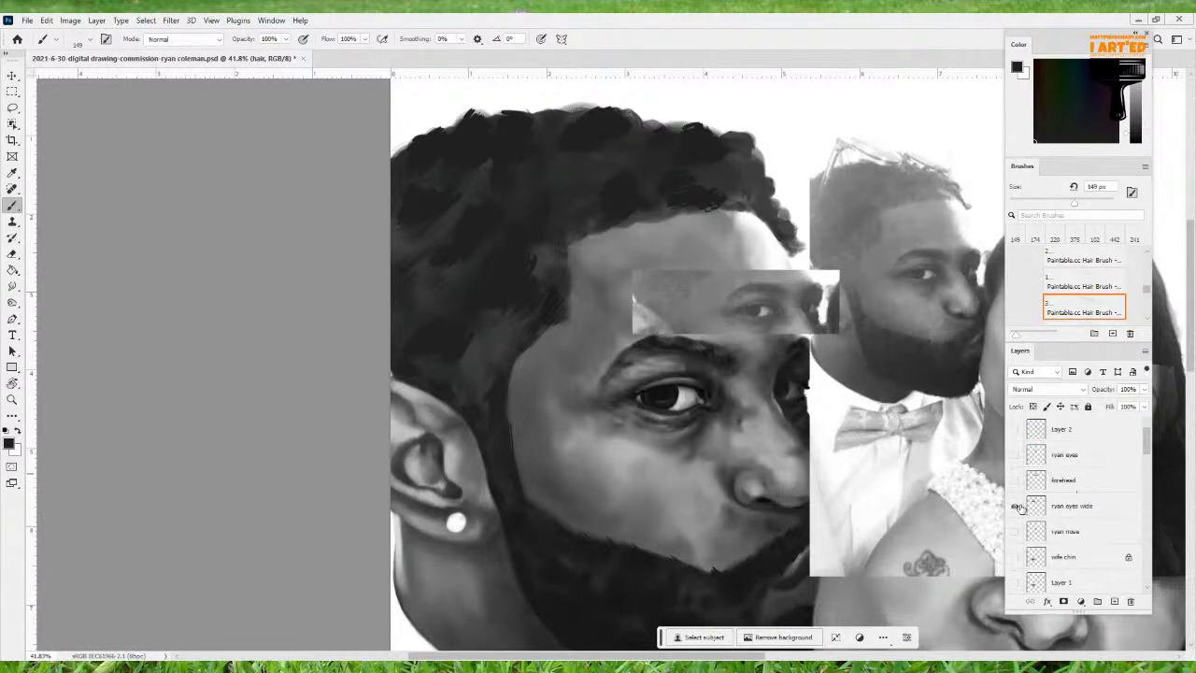
pyautogui.click(1016, 506)
pyautogui.scroll(-4, 1108, 496)
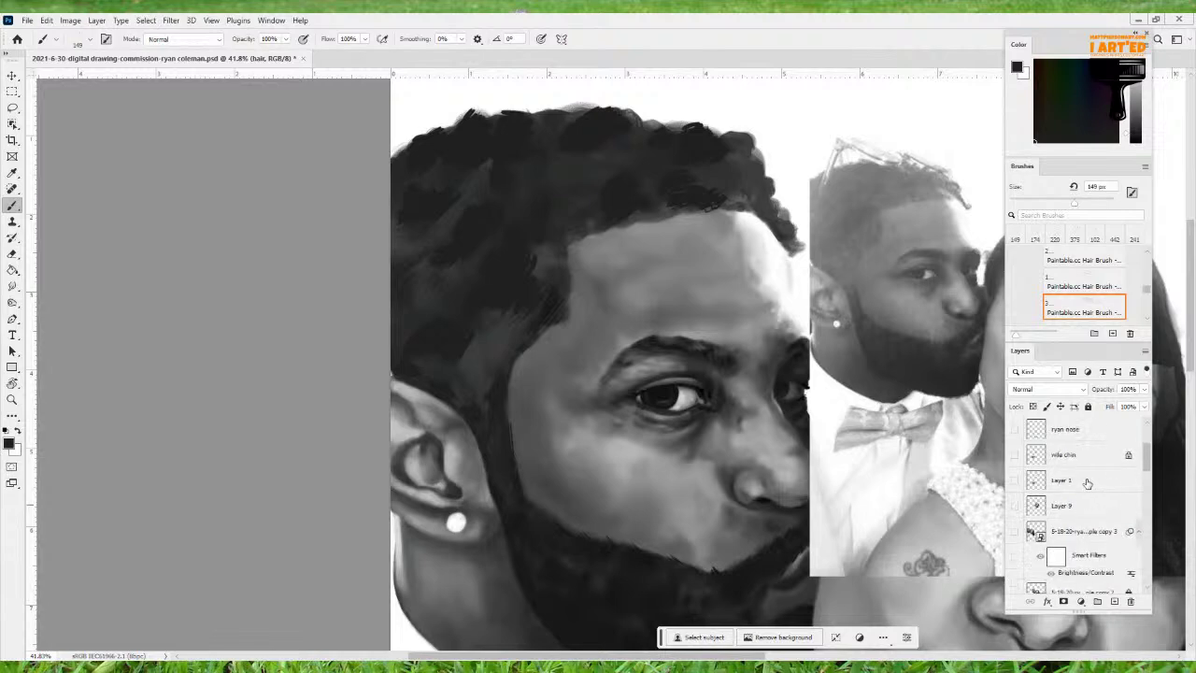
pyautogui.scroll(-5, 1086, 481)
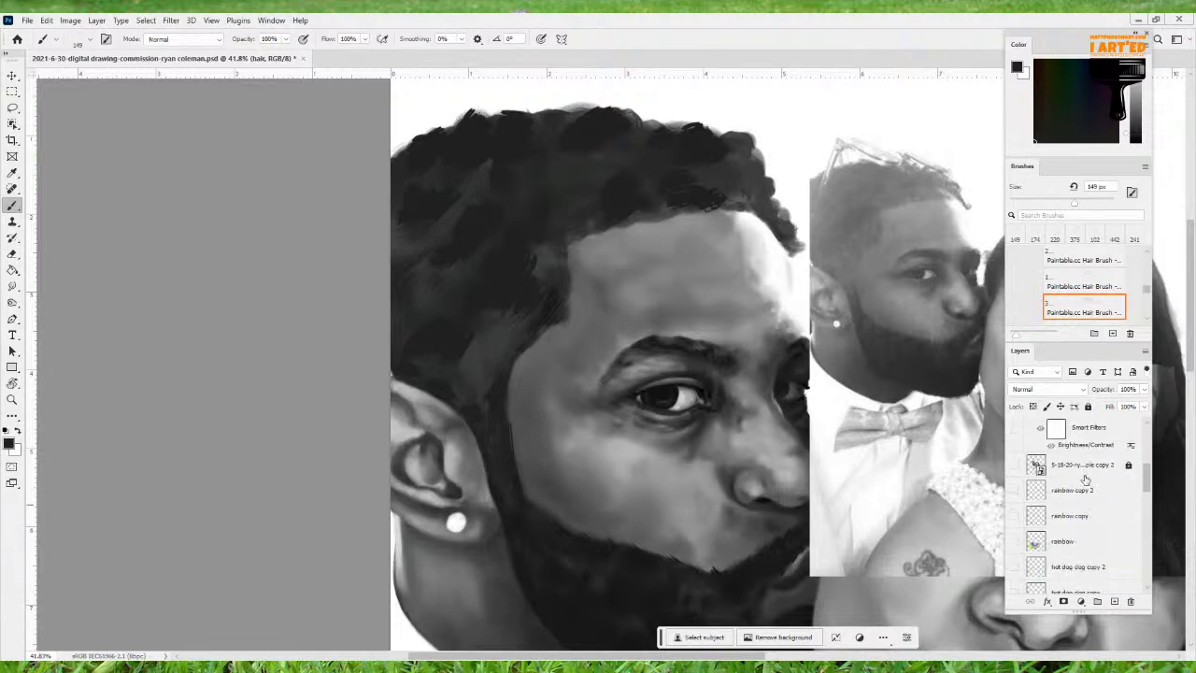
pyautogui.scroll(-6, 1086, 478)
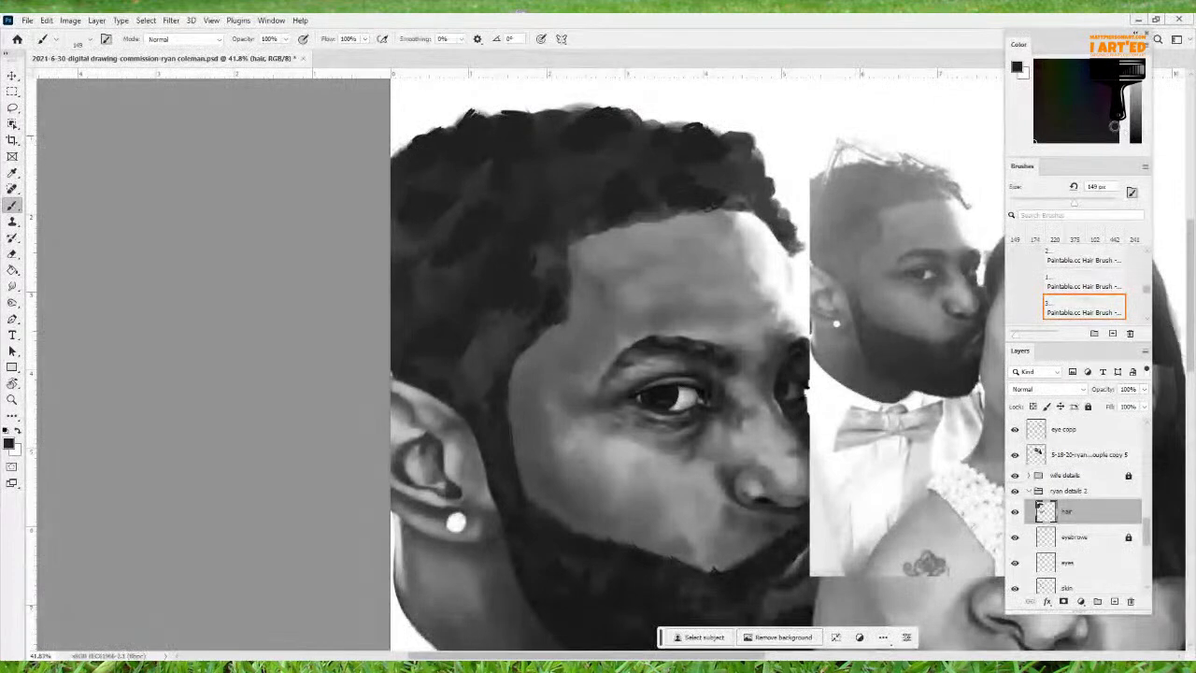
# Choose a darker shade and paint dark strokes through the man's crown and temple hair with the hair brush at 129 px, then 122 px
pyautogui.click(1128, 140)
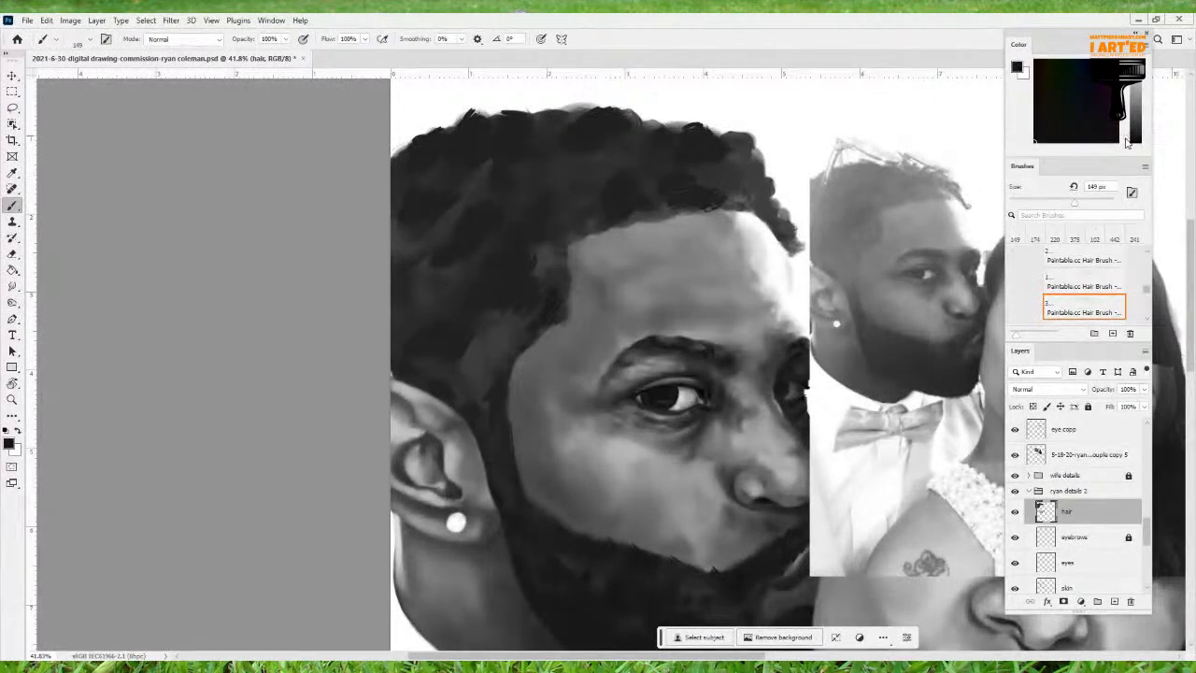
pyautogui.moveTo(585, 176); pyautogui.dragTo(575, 176)
pyautogui.moveTo(535, 118)
pyautogui.mouseDown()
pyautogui.moveTo(570, 130)
pyautogui.moveTo(569, 120)
pyautogui.moveTo(520, 136)
pyautogui.moveTo(504, 129)
pyautogui.moveTo(518, 120)
pyautogui.moveTo(502, 145)
pyautogui.mouseUp()
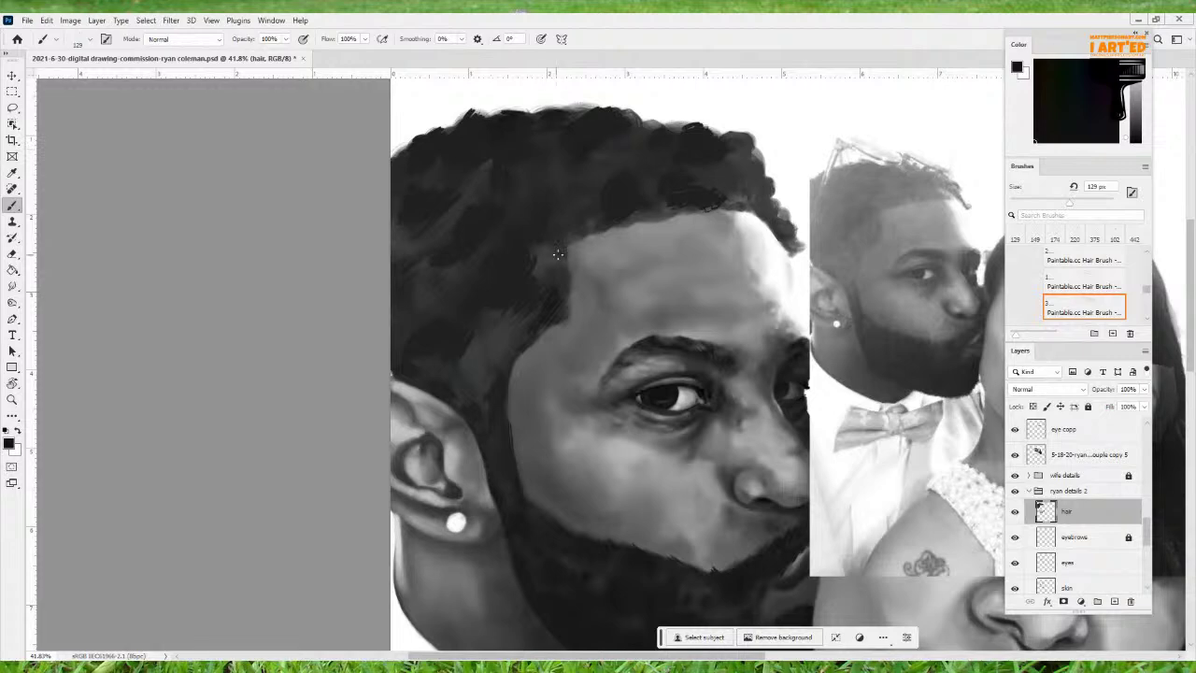
pyautogui.moveTo(558, 218); pyautogui.dragTo(574, 200)
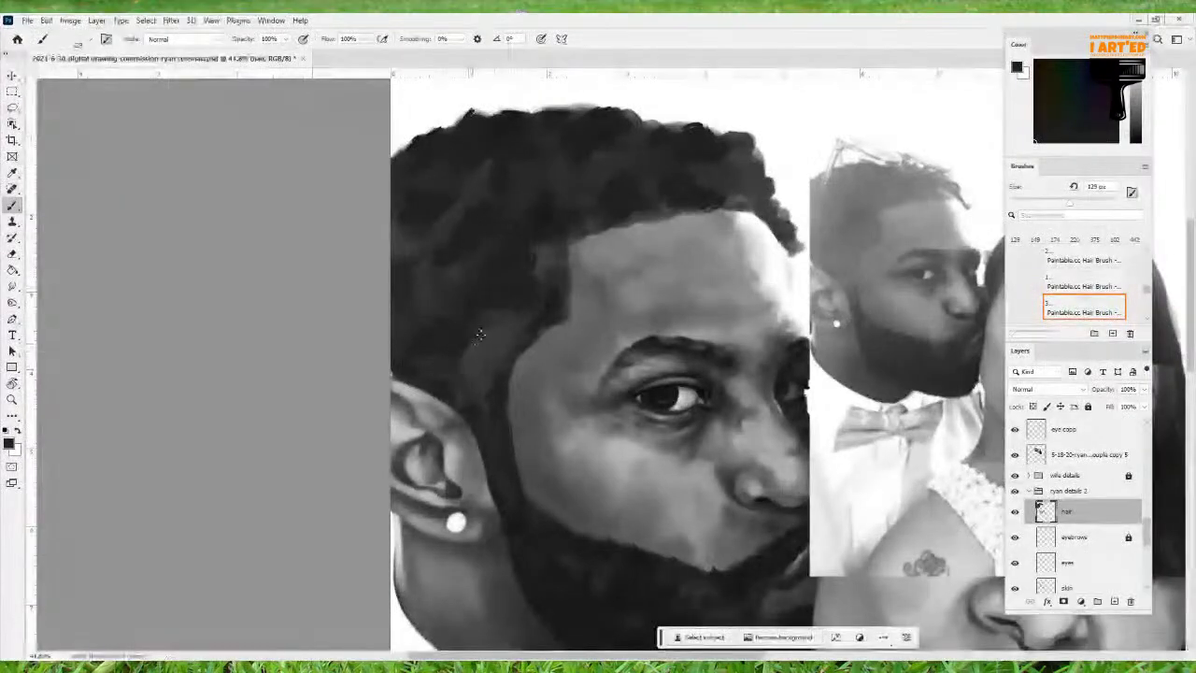
pyautogui.moveTo(486, 331); pyautogui.dragTo(485, 333)
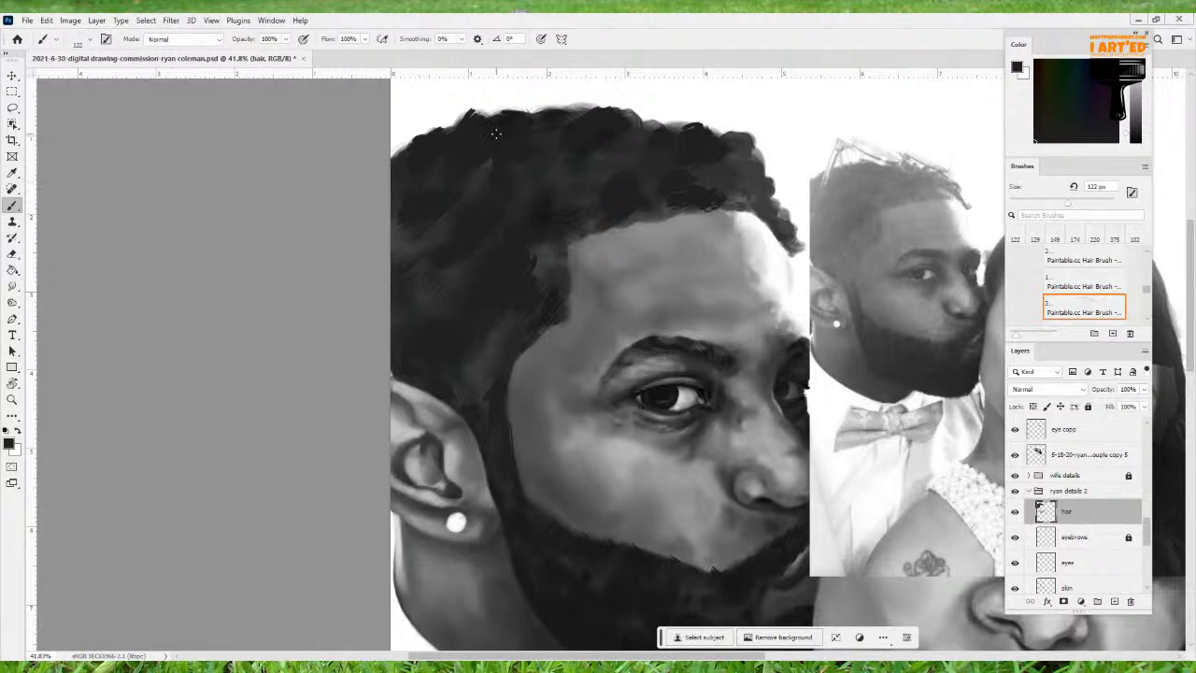
# Reduce the hair brush to 52 px and paint finer dark strokes along the man's temple, top hair edge and the area above his ear
pyautogui.moveTo(671, 227); pyautogui.dragTo(633, 247)
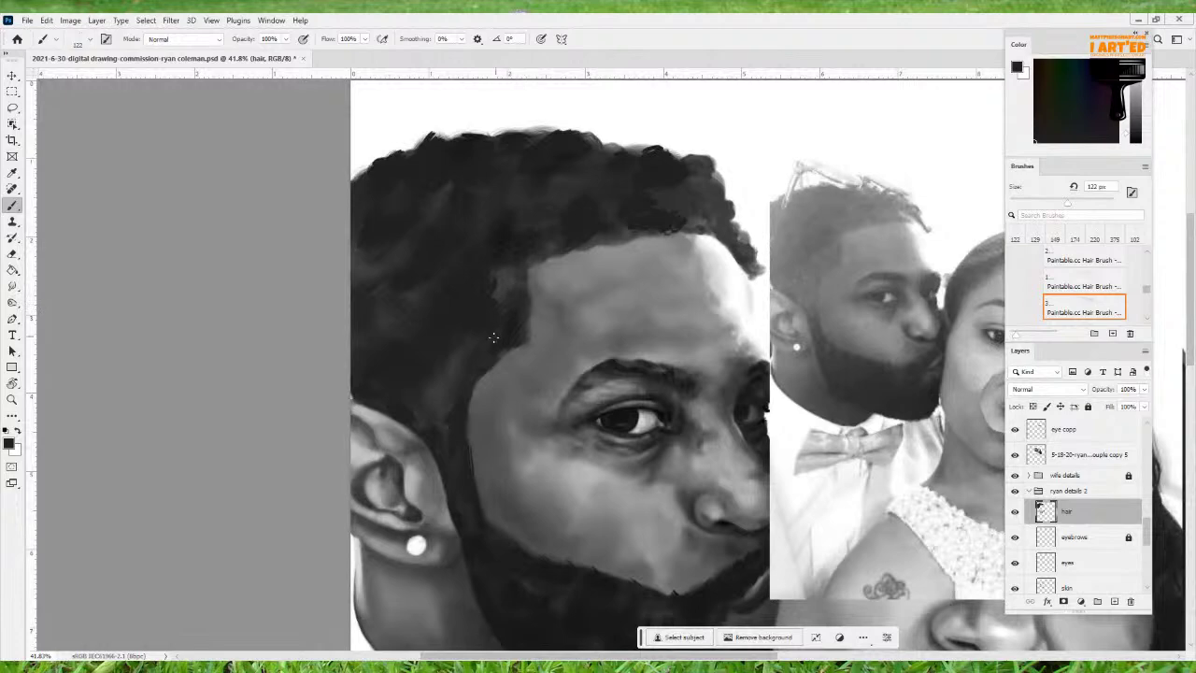
pyautogui.moveTo(517, 317); pyautogui.dragTo(511, 318)
pyautogui.moveTo(583, 314); pyautogui.dragTo(576, 320)
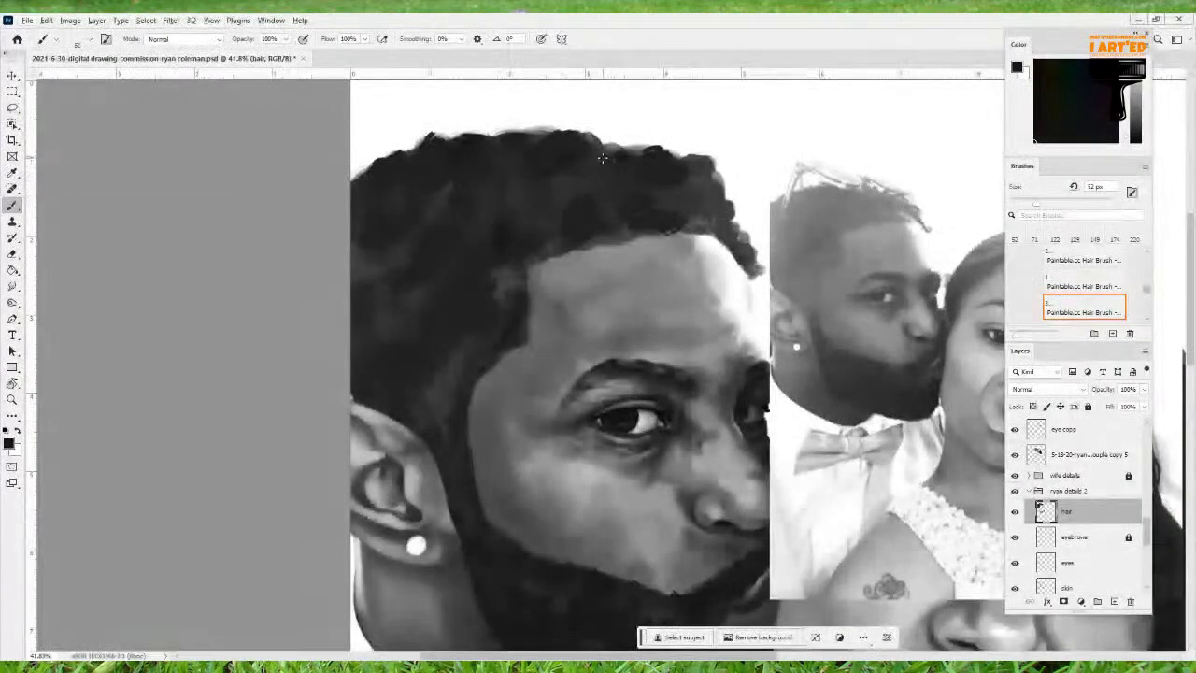
pyautogui.moveTo(606, 149); pyautogui.dragTo(647, 155)
pyautogui.click(1130, 141)
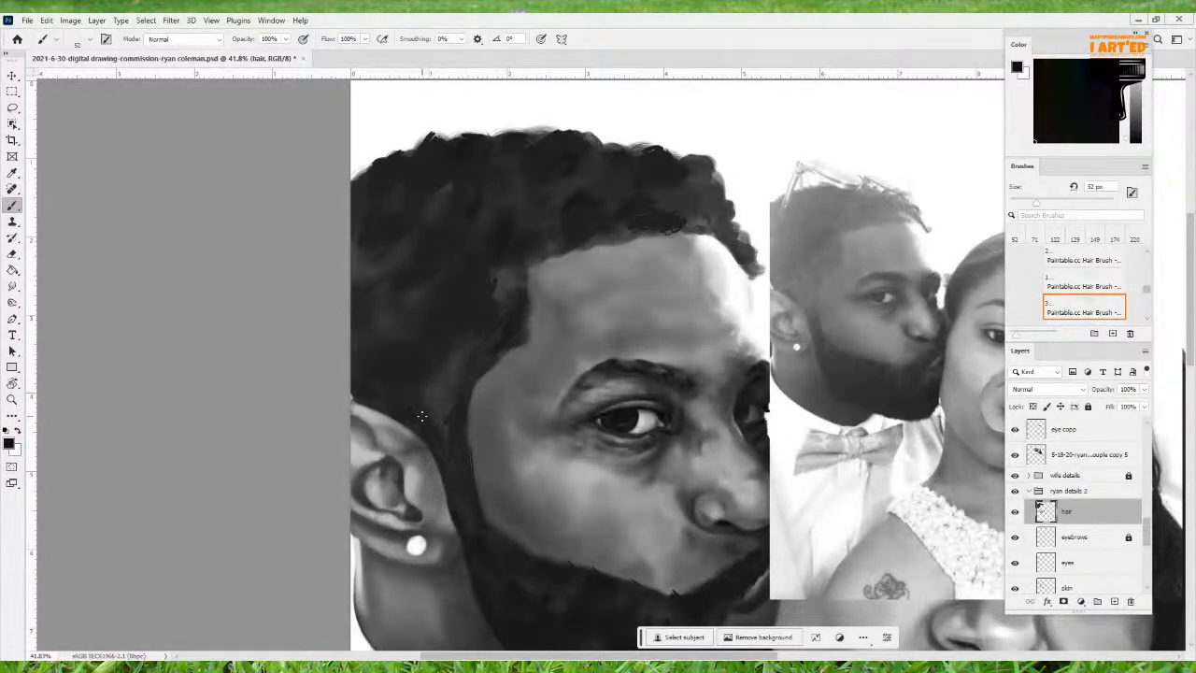
pyautogui.moveTo(422, 416); pyautogui.dragTo(458, 386)
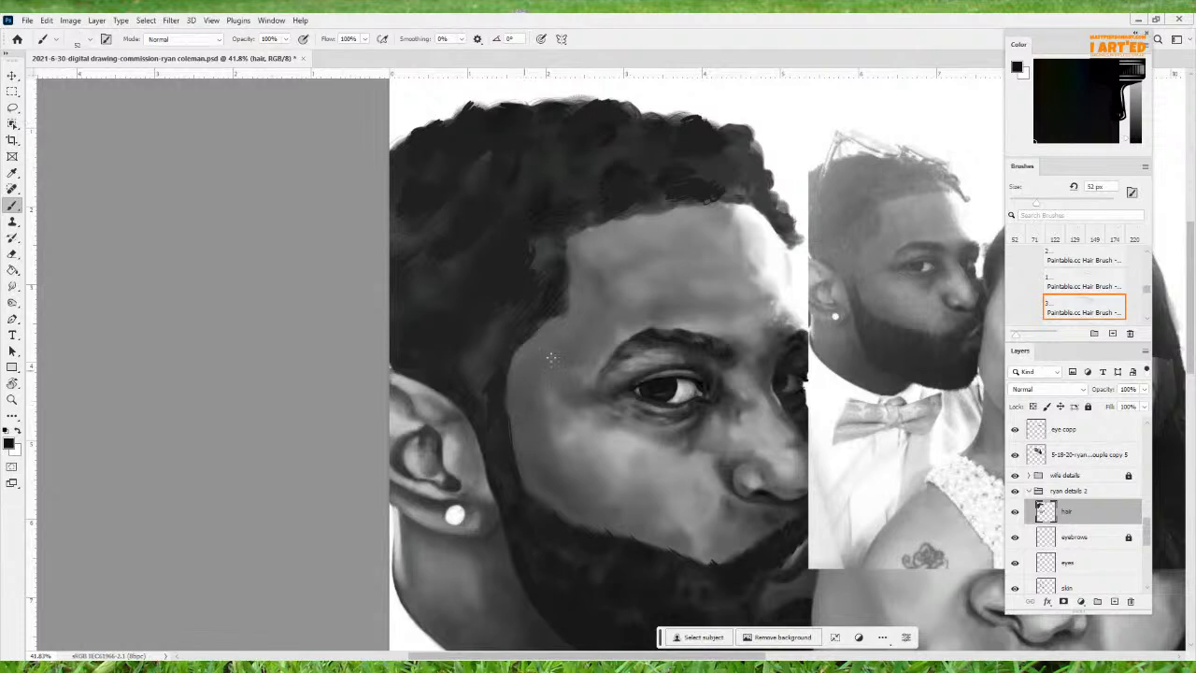
# Set the hair brush to 64 px, deepen the hair around the man's sideburn and select a near-black shade
pyautogui.scroll(-2, 713, 333)
pyautogui.moveTo(710, 343); pyautogui.dragTo(670, 344)
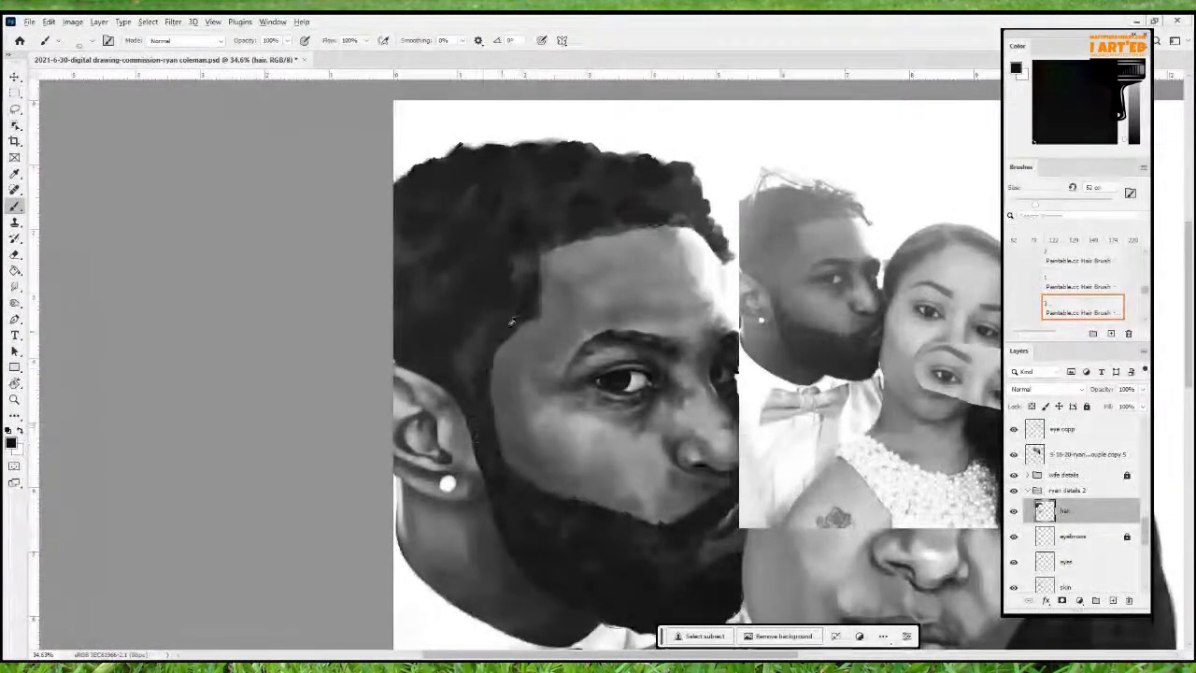
pyautogui.keyDown('alt'); pyautogui.rightClick(477, 369); pyautogui.keyUp('alt')
pyautogui.moveTo(475, 372); pyautogui.dragTo(483, 372)
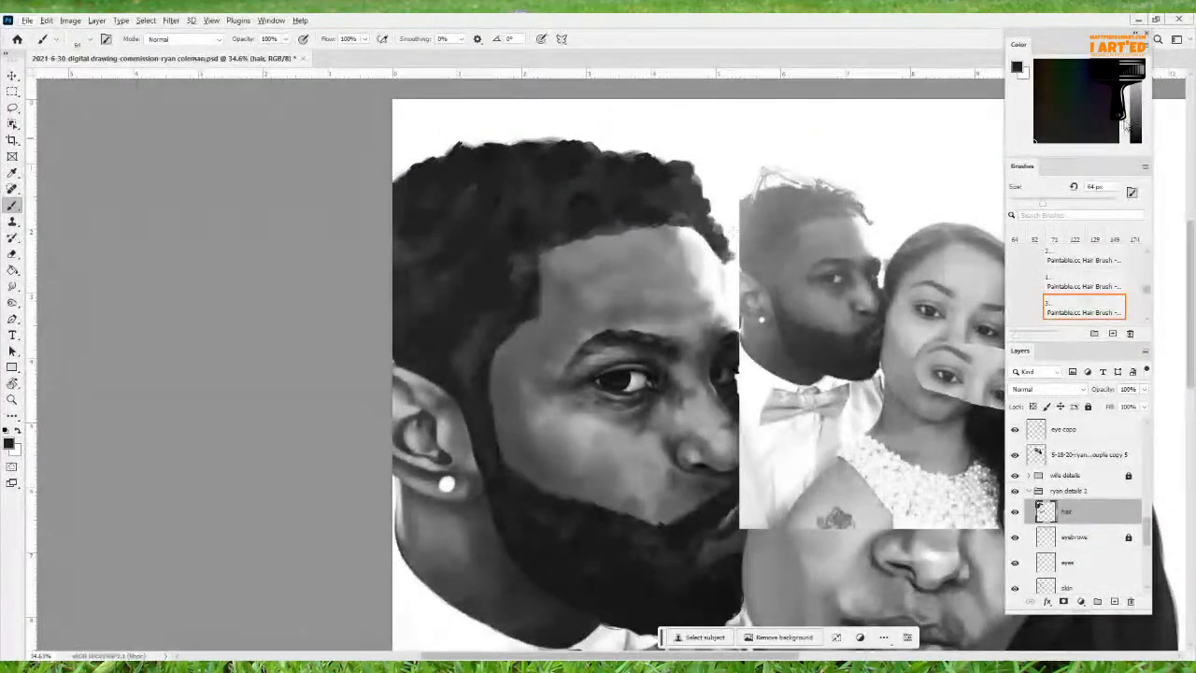
pyautogui.click(1131, 145)
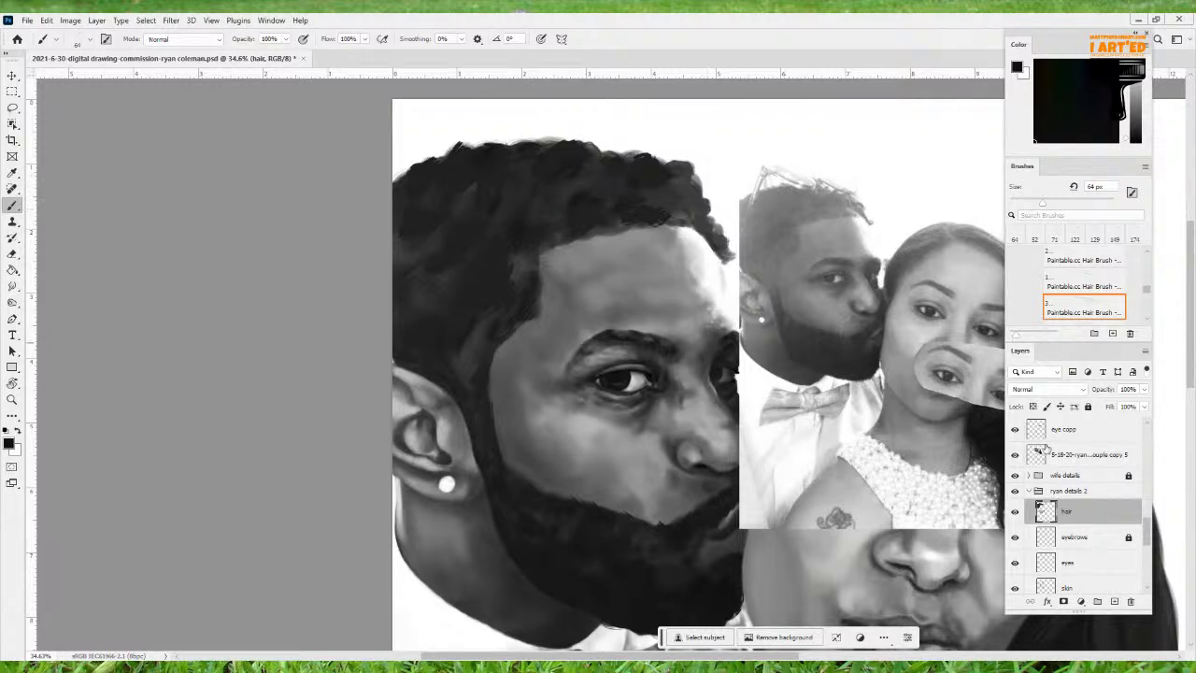
# Move the couple reference photo off the edge of the man's face and return to the brush on the hair layer
pyautogui.click(1075, 455)
pyautogui.press('v')
pyautogui.moveTo(777, 303); pyautogui.dragTo(798, 307)
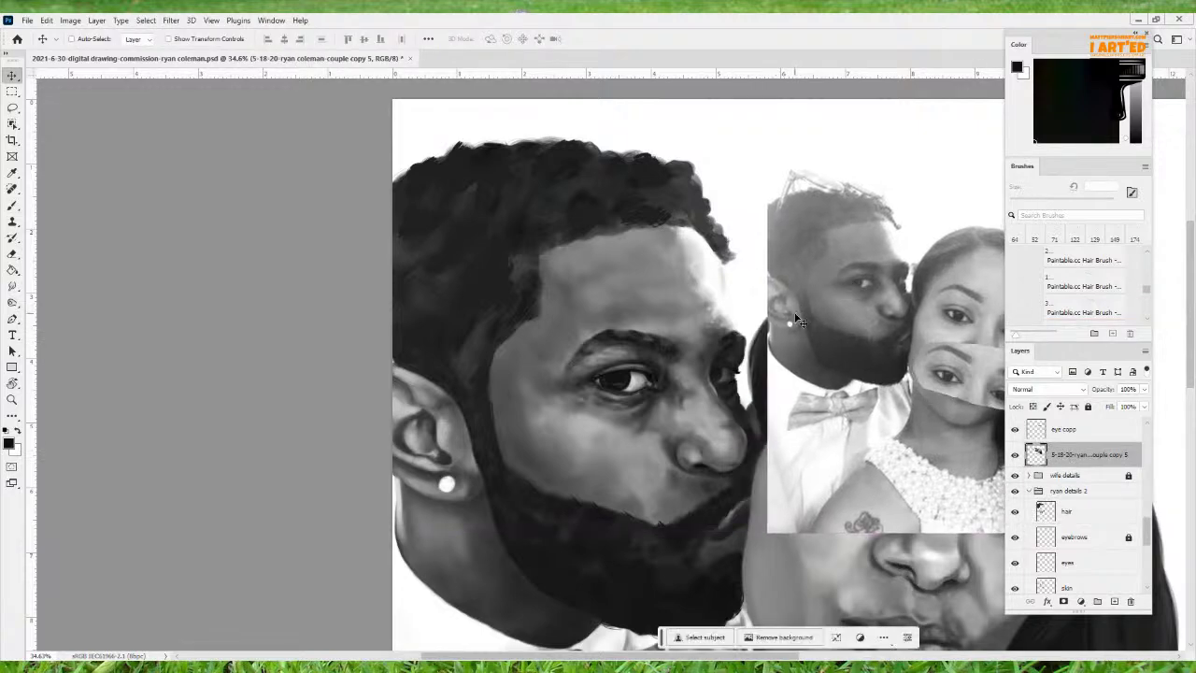
pyautogui.press('b')
pyautogui.click(1070, 514)
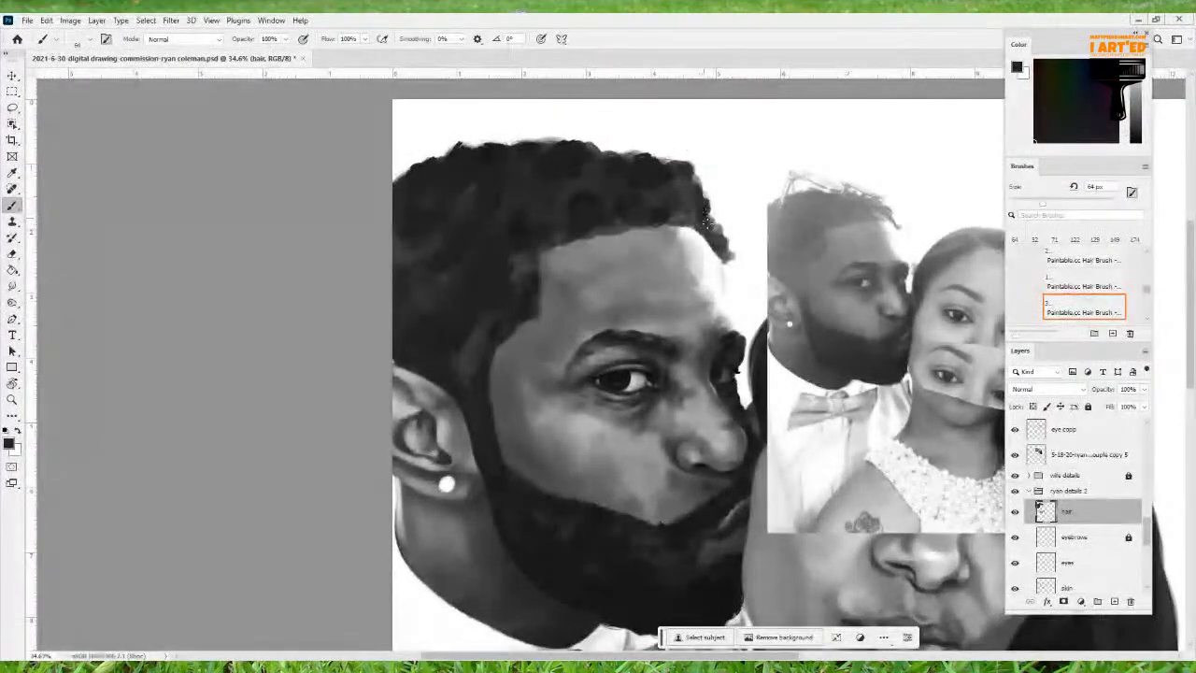
# Paint dark hair strokes along the man's front hairline near the forehead with the 64 px brush and check the result
pyautogui.moveTo(708, 217); pyautogui.dragTo(720, 237)
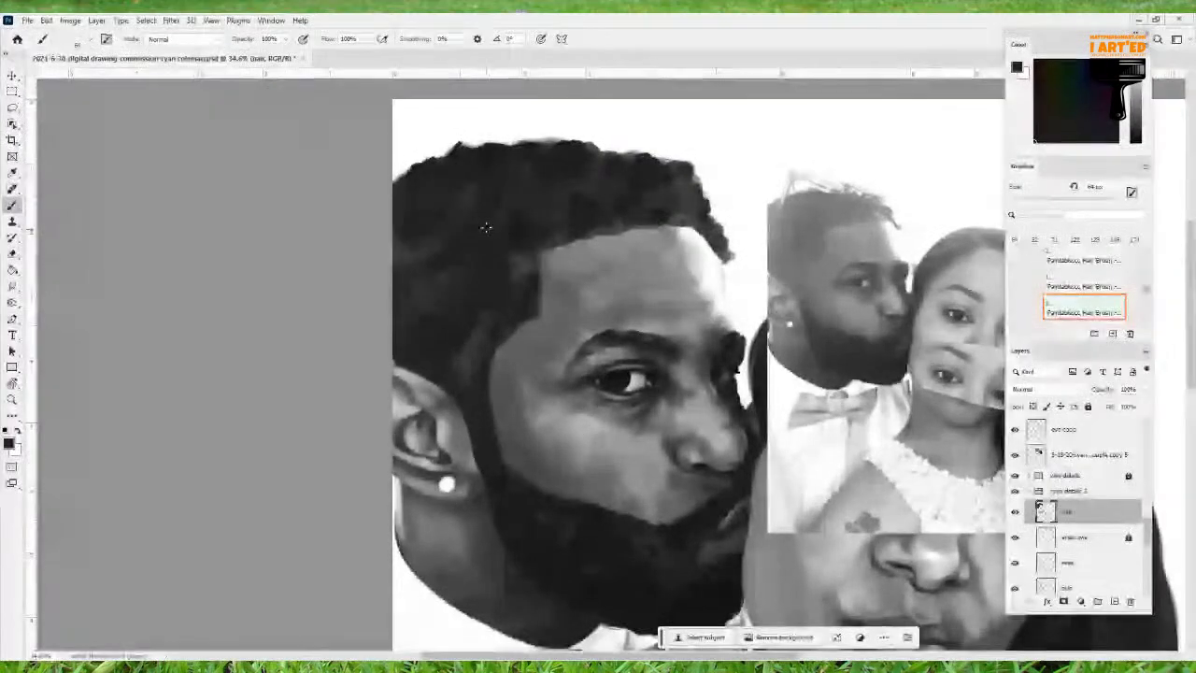
pyautogui.scroll(1, 512, 274)
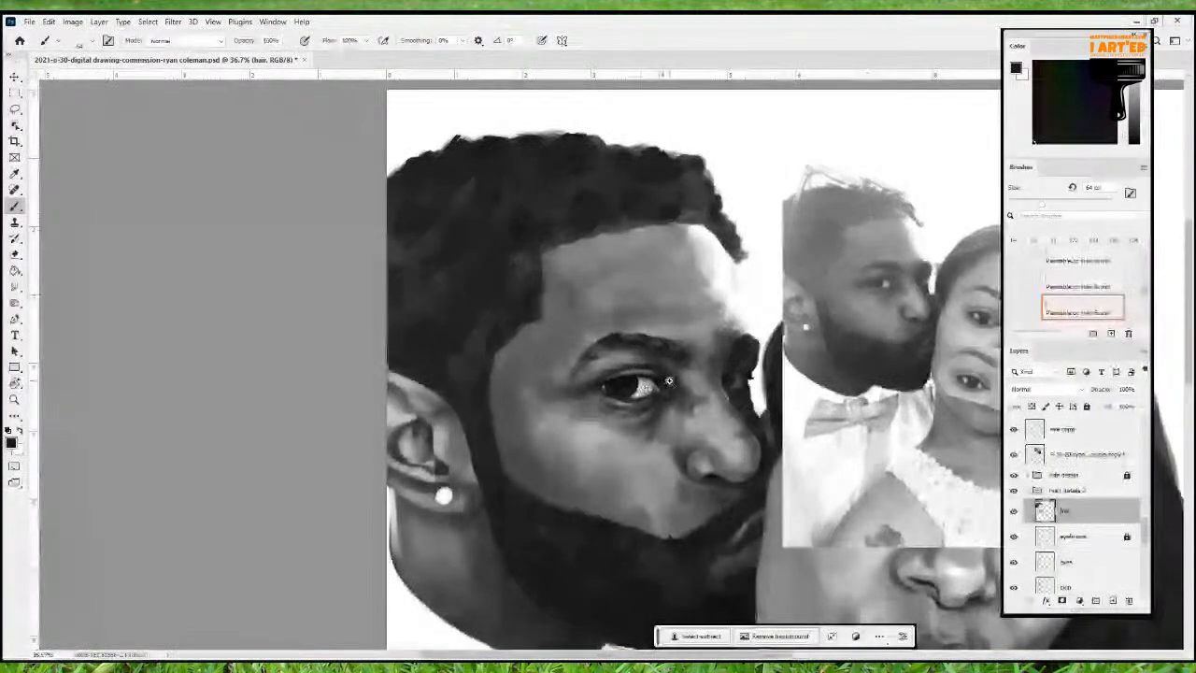
pyautogui.scroll(-3, 643, 387)
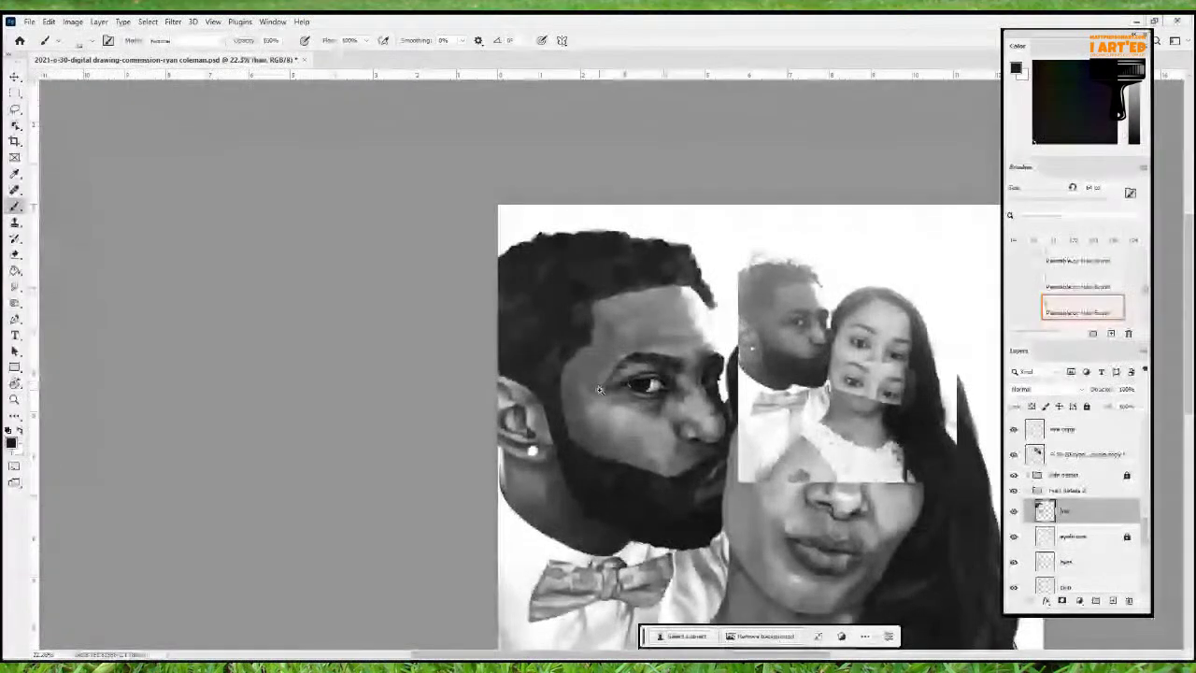
pyautogui.scroll(3, 607, 394)
pyautogui.scroll(3, 631, 368)
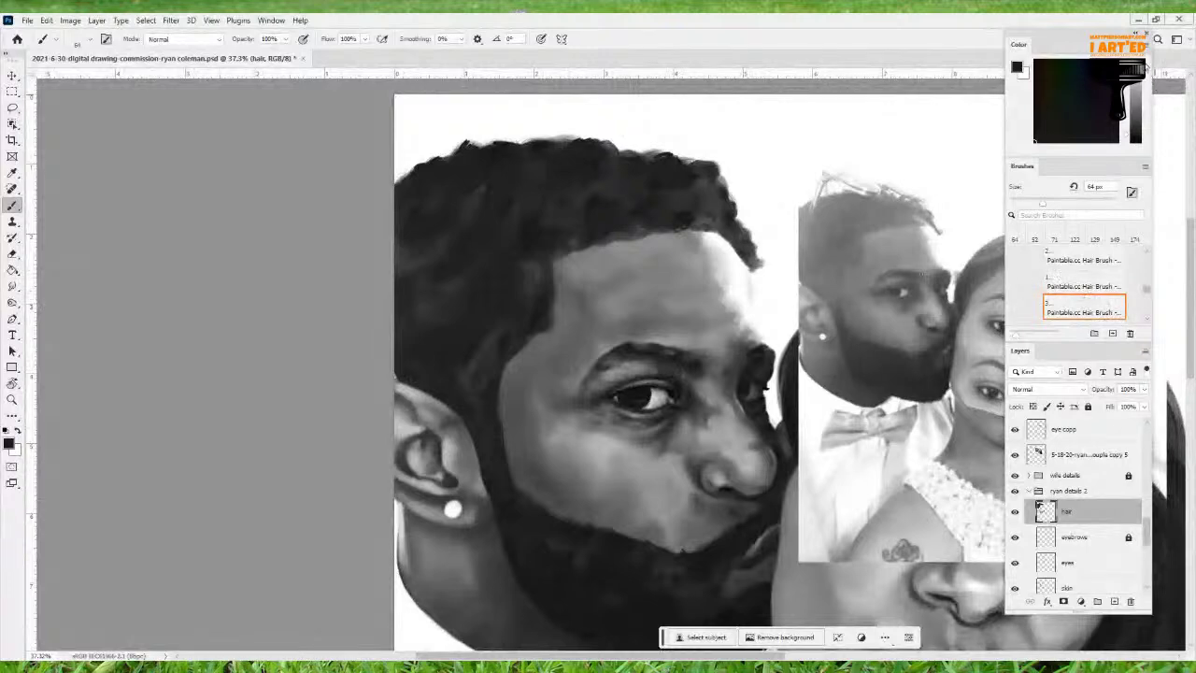
# Switch to light grey, reduce the hair brush to 24 px, and add short highlight strokes throughout the man's hair
pyautogui.press('x')
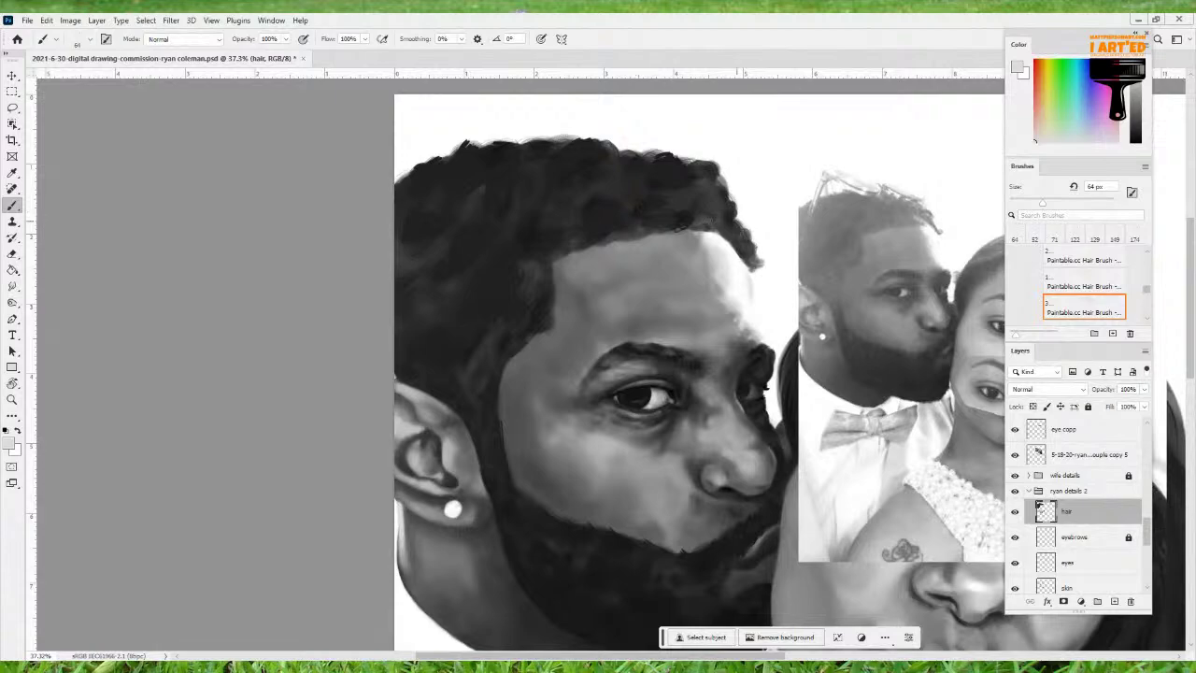
pyautogui.moveTo(663, 177); pyautogui.dragTo(614, 258)
pyautogui.hotkey('ctrl', 'z')
pyautogui.moveTo(575, 214); pyautogui.dragTo(559, 210)
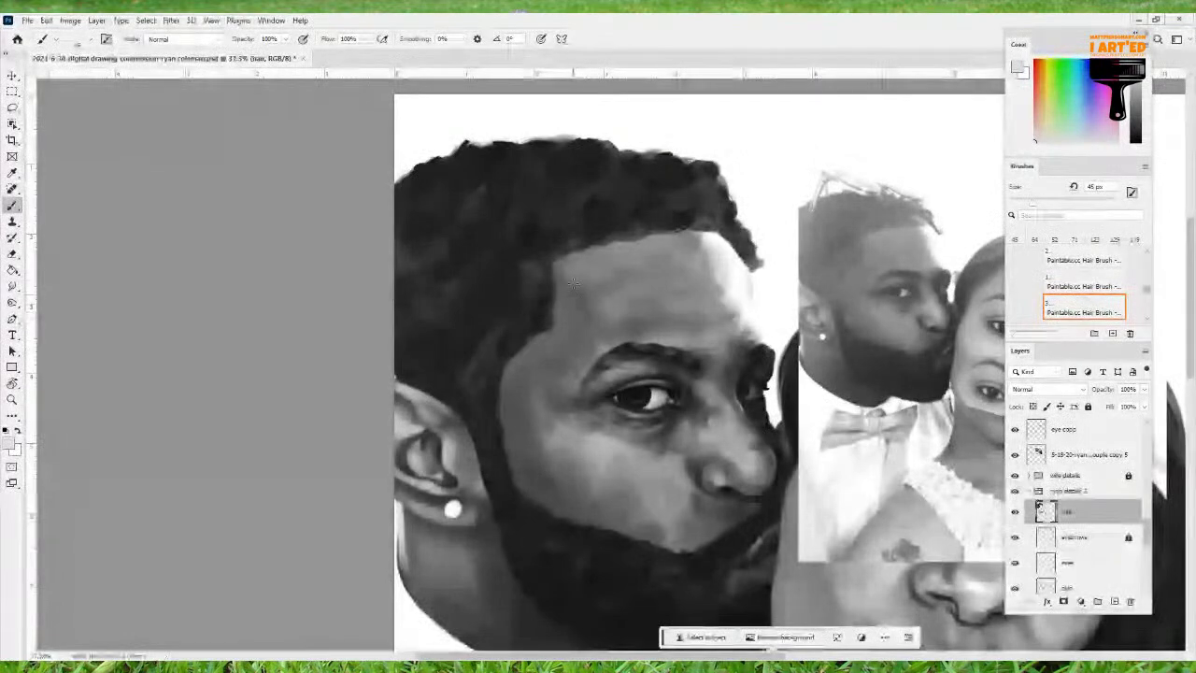
pyautogui.moveTo(578, 206); pyautogui.dragTo(575, 225)
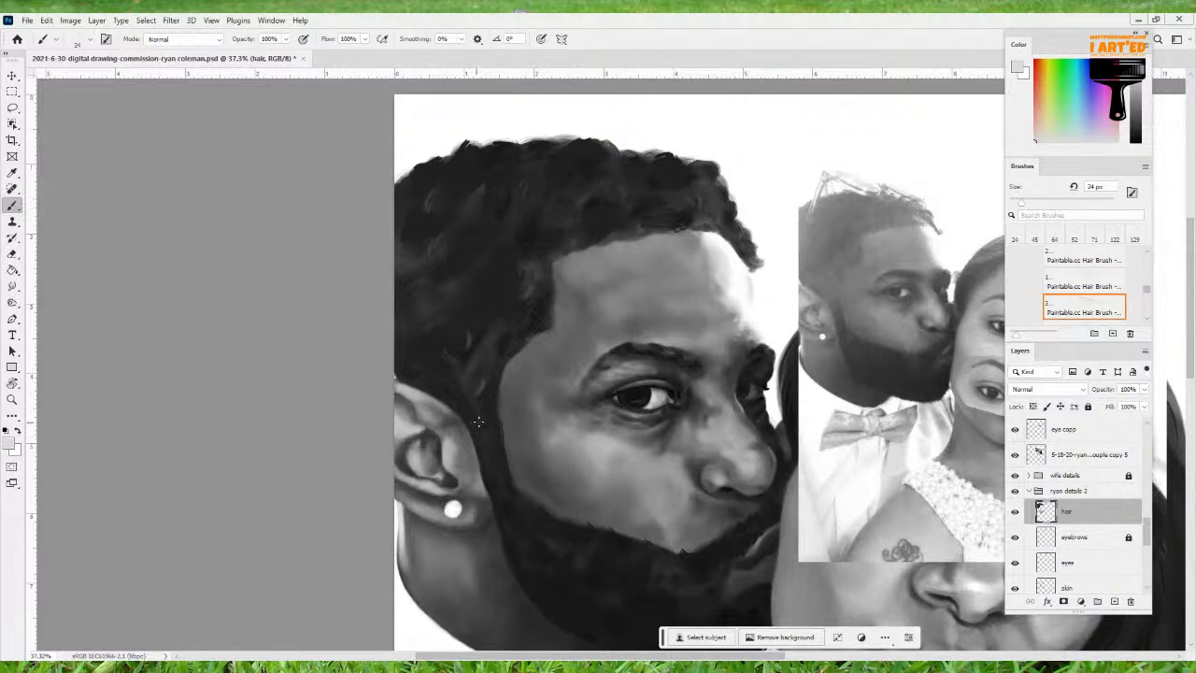
# Add fine light grey hair strokes down the man's sideburn and across his beard with the 24 px brush
pyautogui.moveTo(507, 474); pyautogui.dragTo(461, 442)
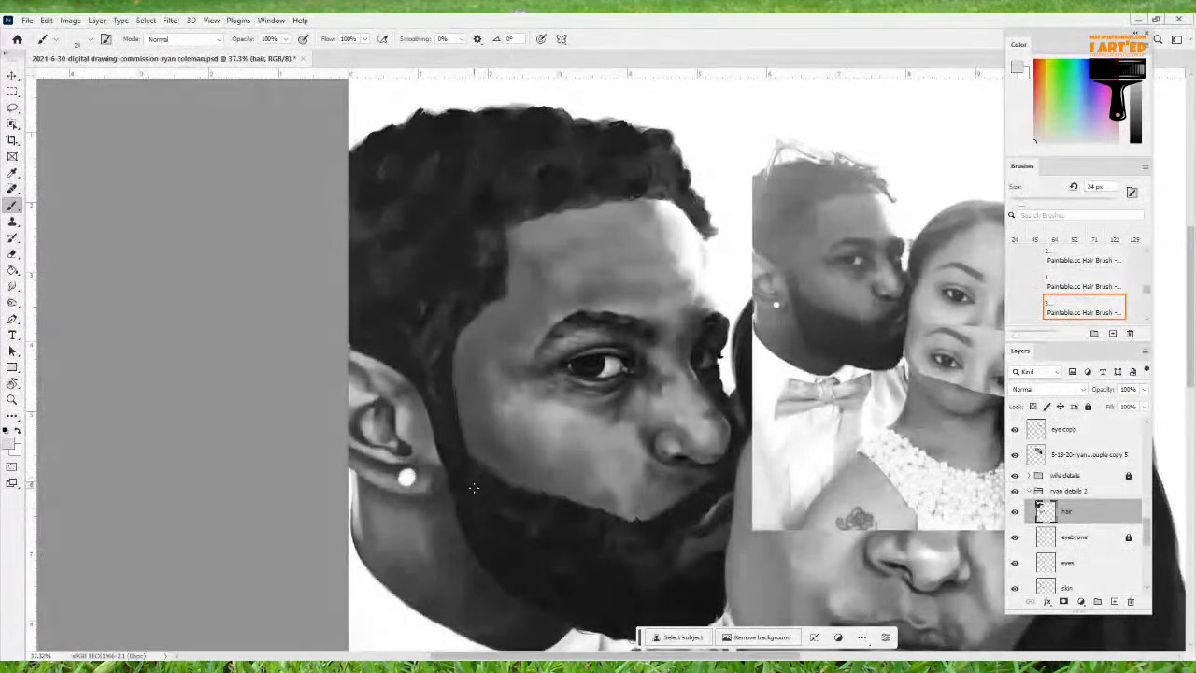
pyautogui.moveTo(546, 474); pyautogui.dragTo(536, 455)
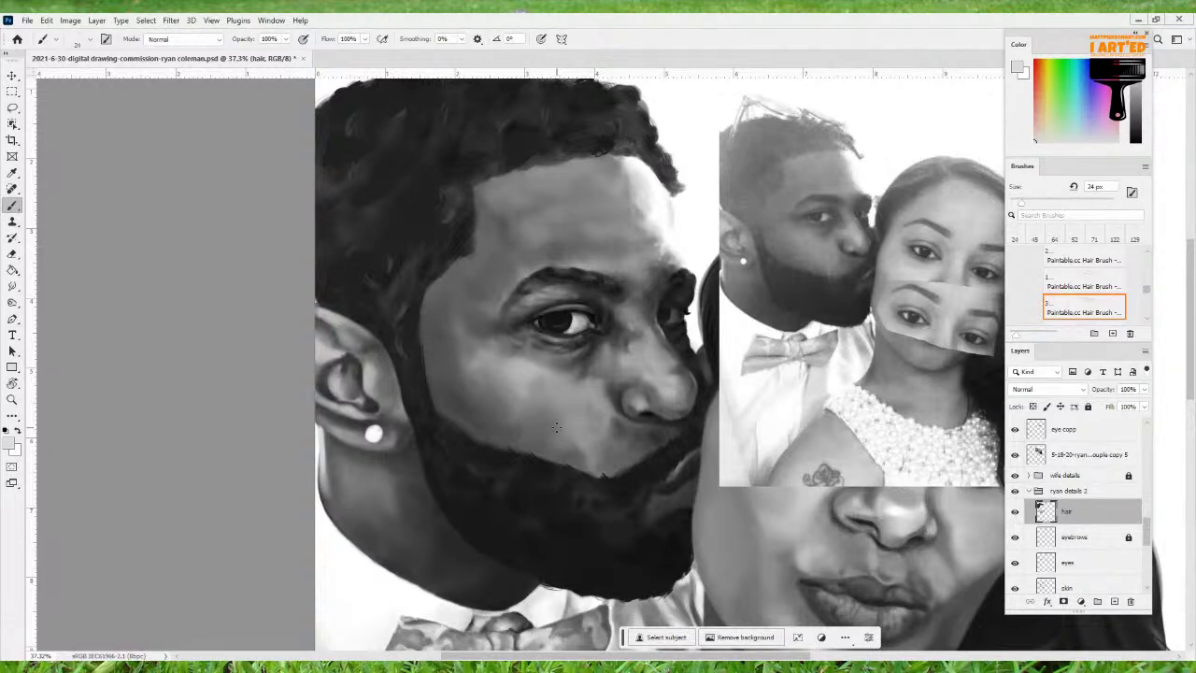
pyautogui.moveTo(556, 427); pyautogui.dragTo(530, 452)
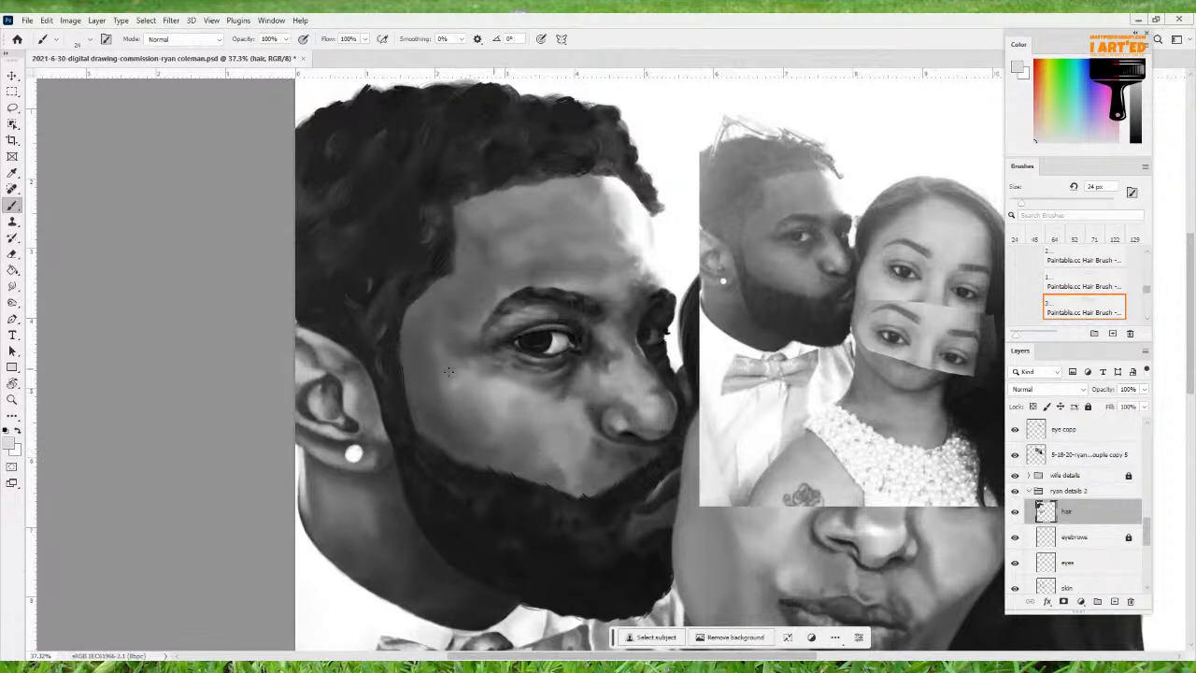
pyautogui.moveTo(490, 390); pyautogui.dragTo(542, 347)
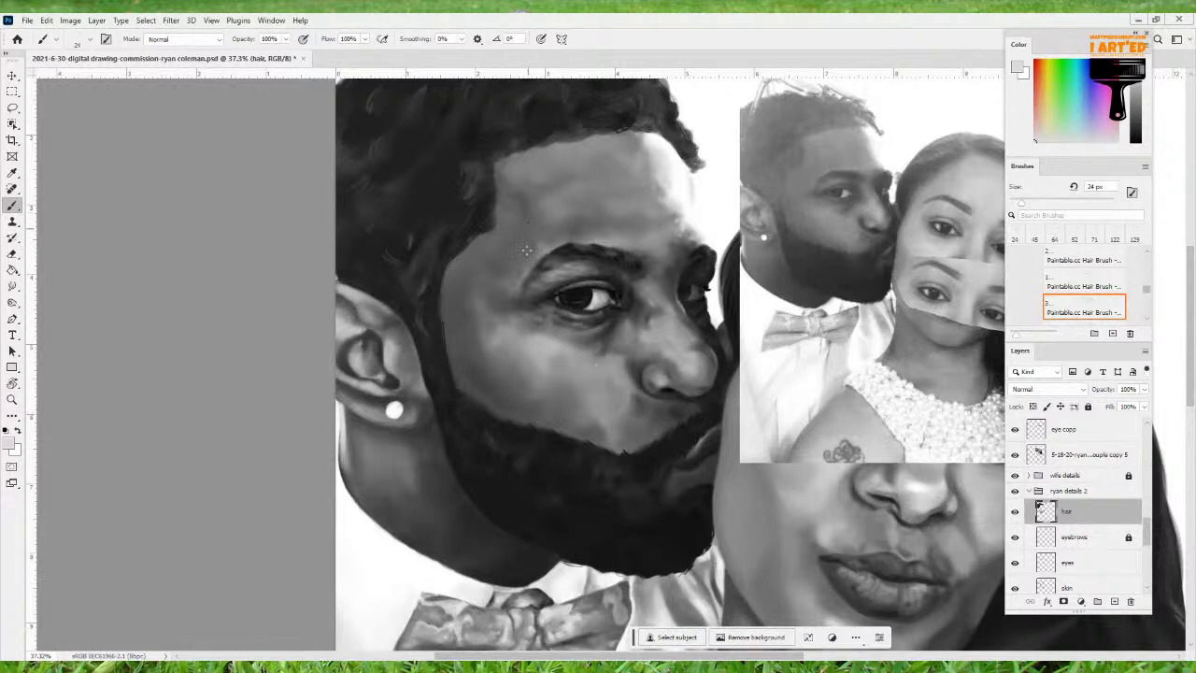
pyautogui.scroll(1, 551, 447)
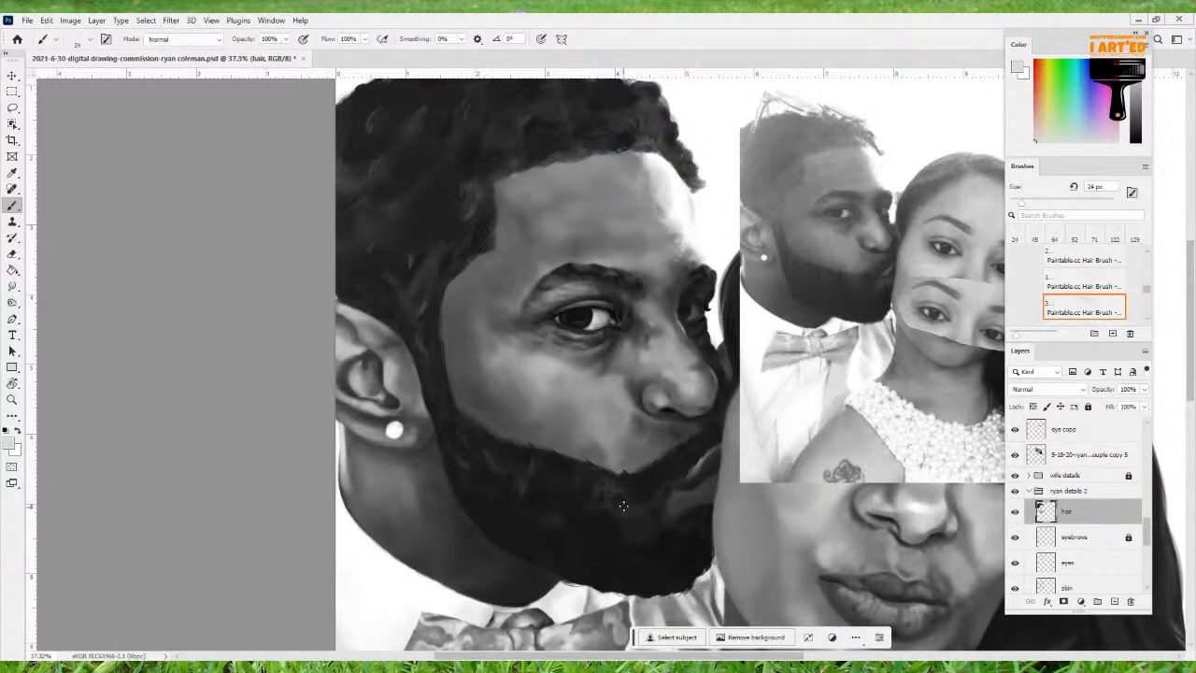
pyautogui.moveTo(639, 505); pyautogui.dragTo(621, 458)
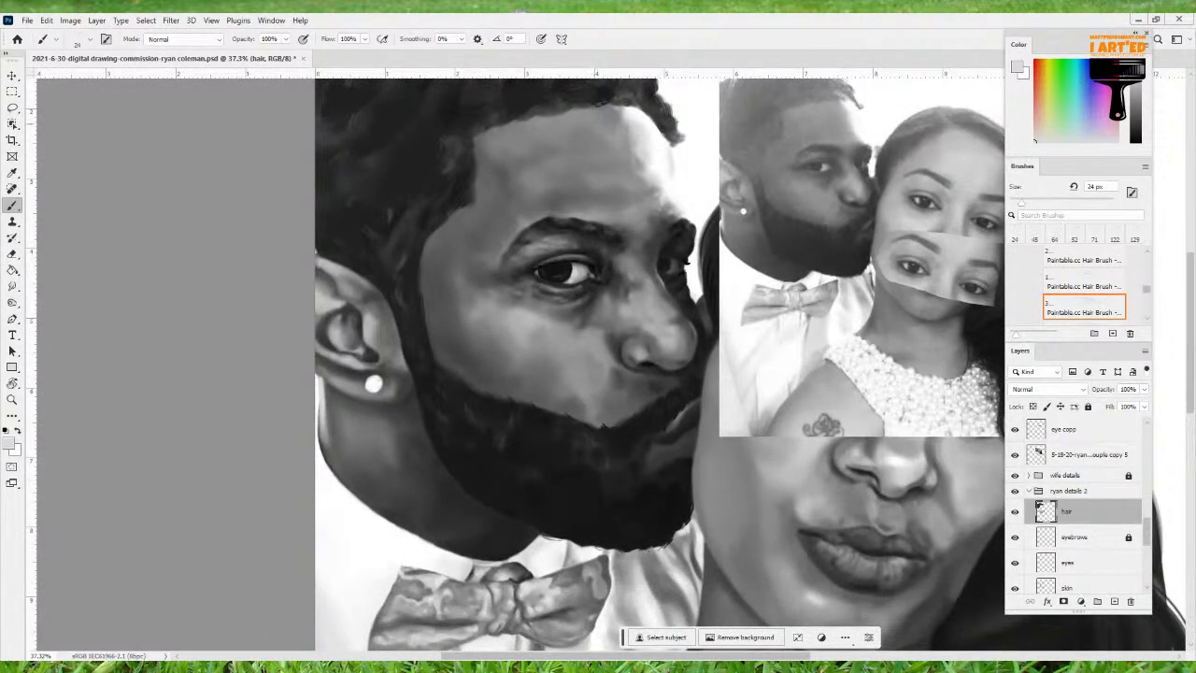
# Set the painting colour to white, try a few light strokes in the man's lower beard, and undo them
pyautogui.click(1136, 64)
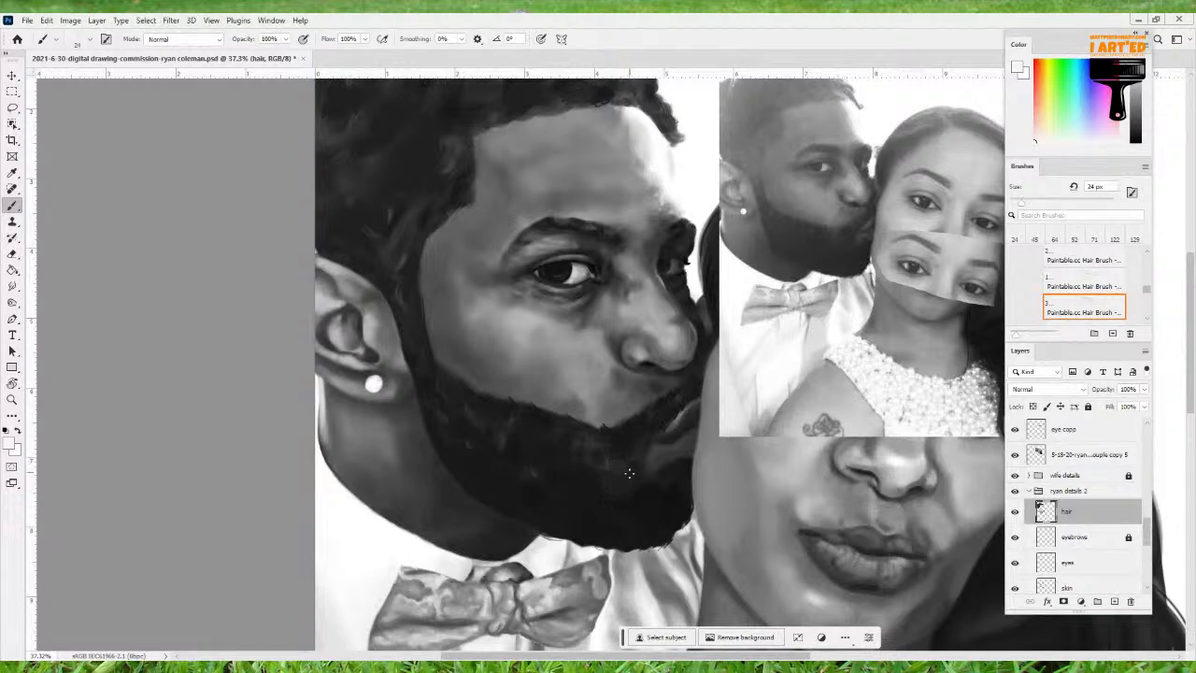
pyautogui.moveTo(603, 488)
pyautogui.mouseDown()
pyautogui.moveTo(643, 496)
pyautogui.moveTo(656, 529)
pyautogui.mouseUp()
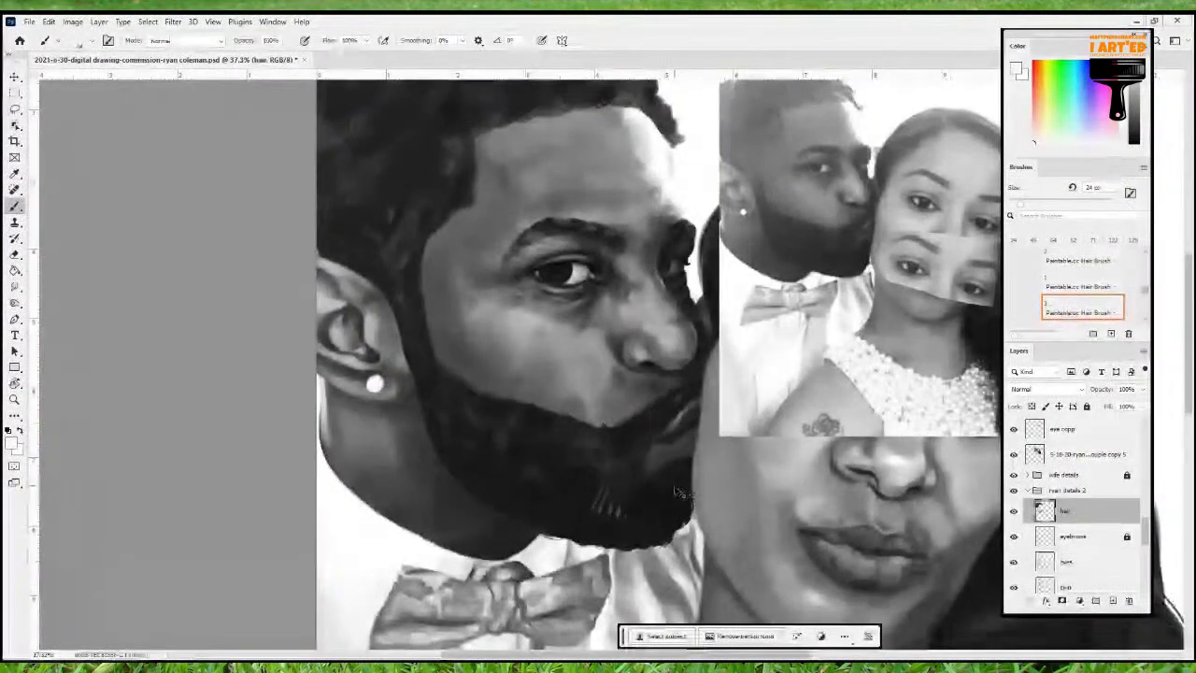
pyautogui.hotkey('ctrl', 'z')
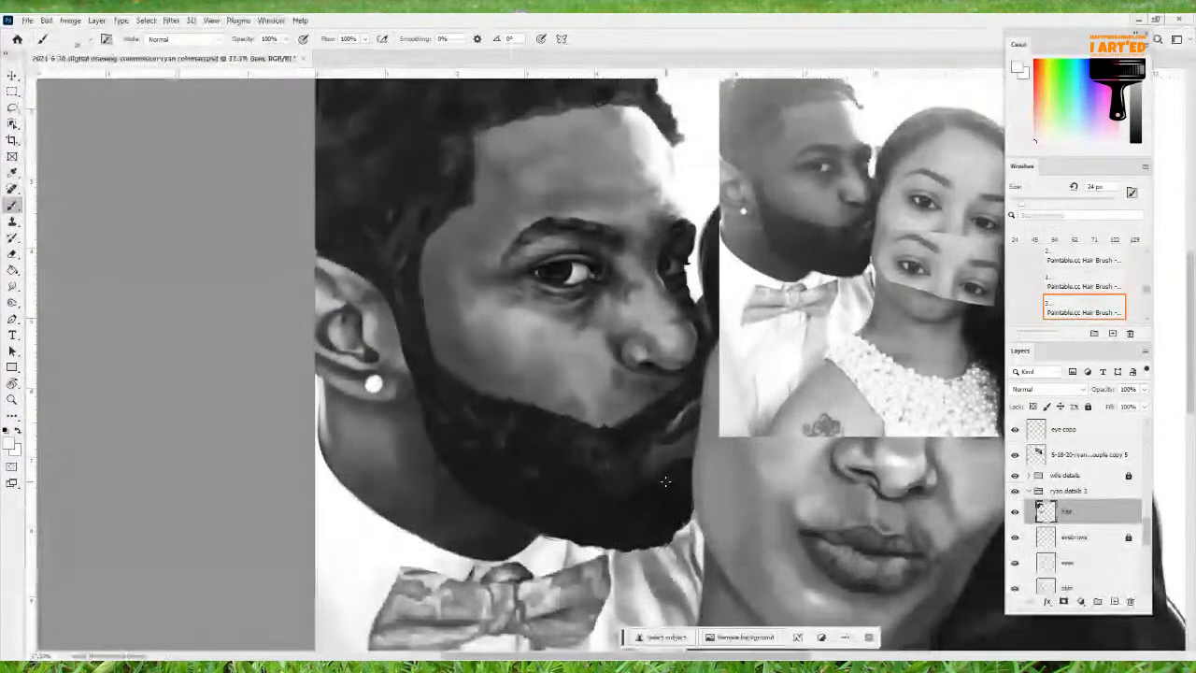
# Examine the man's hair and beard highlights across the whole portrait and compare them with the couple reference photo
pyautogui.scroll(-1, 654, 477)
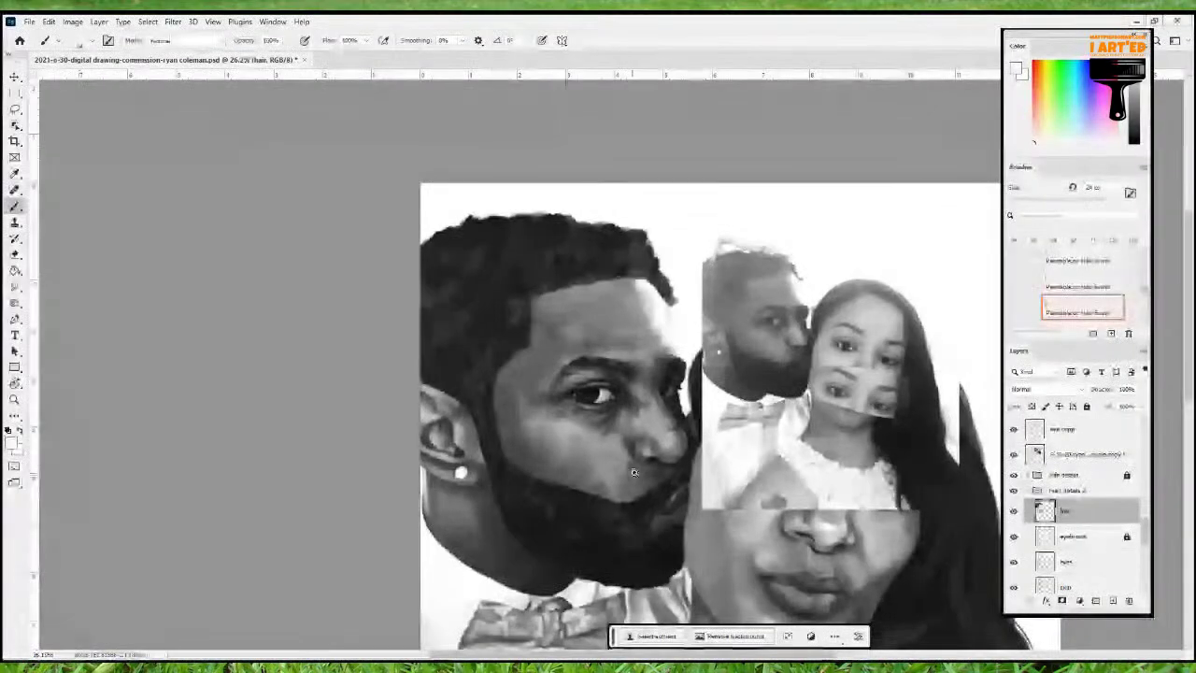
pyautogui.scroll(-4, 647, 503)
pyautogui.scroll(2, 629, 500)
pyautogui.moveTo(629, 500); pyautogui.dragTo(741, 648)
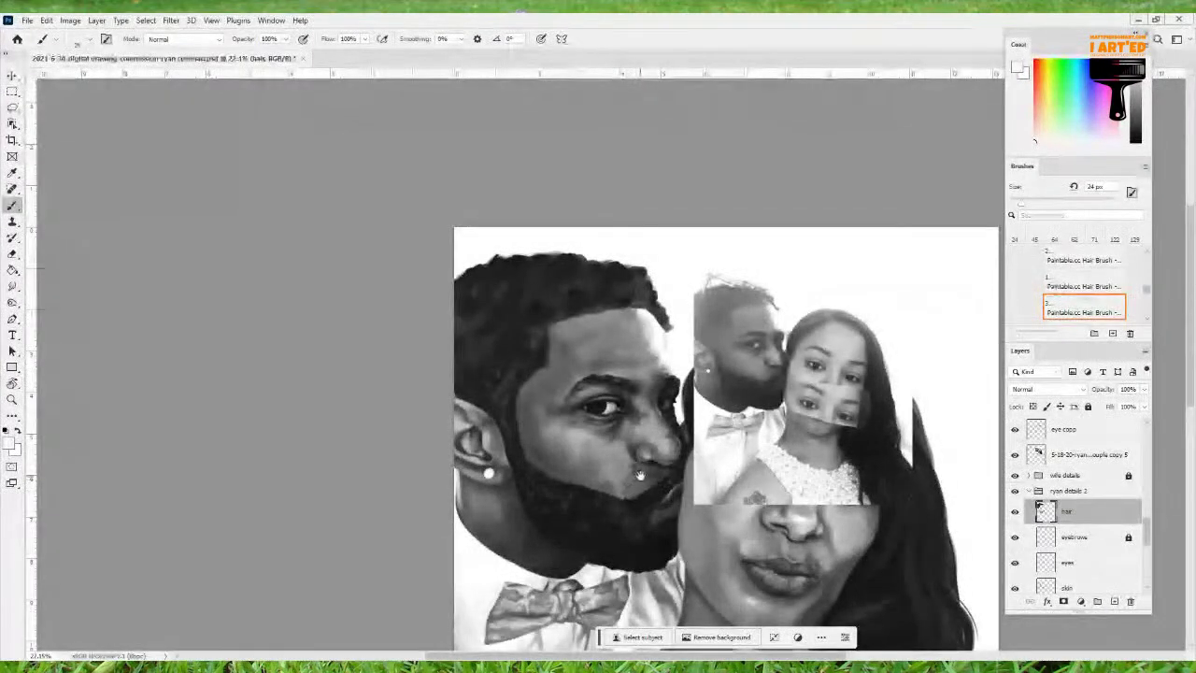
pyautogui.moveTo(676, 476); pyautogui.dragTo(561, 351)
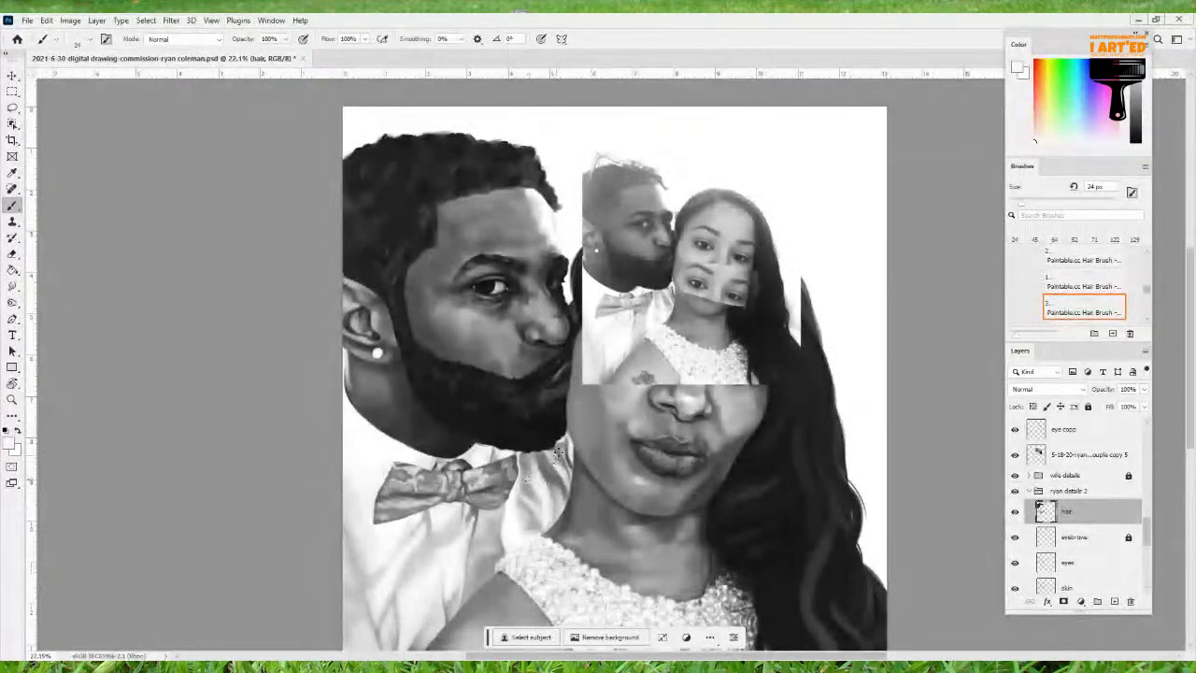
pyautogui.moveTo(626, 444); pyautogui.dragTo(613, 458)
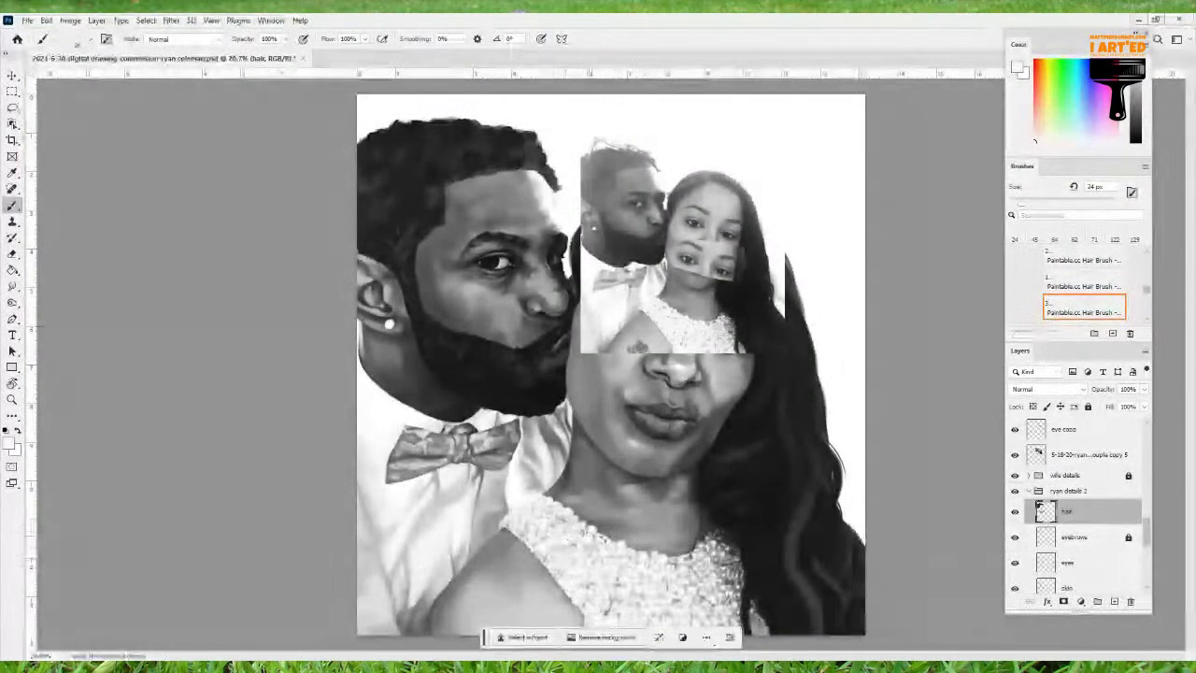
pyautogui.scroll(2, 655, 403)
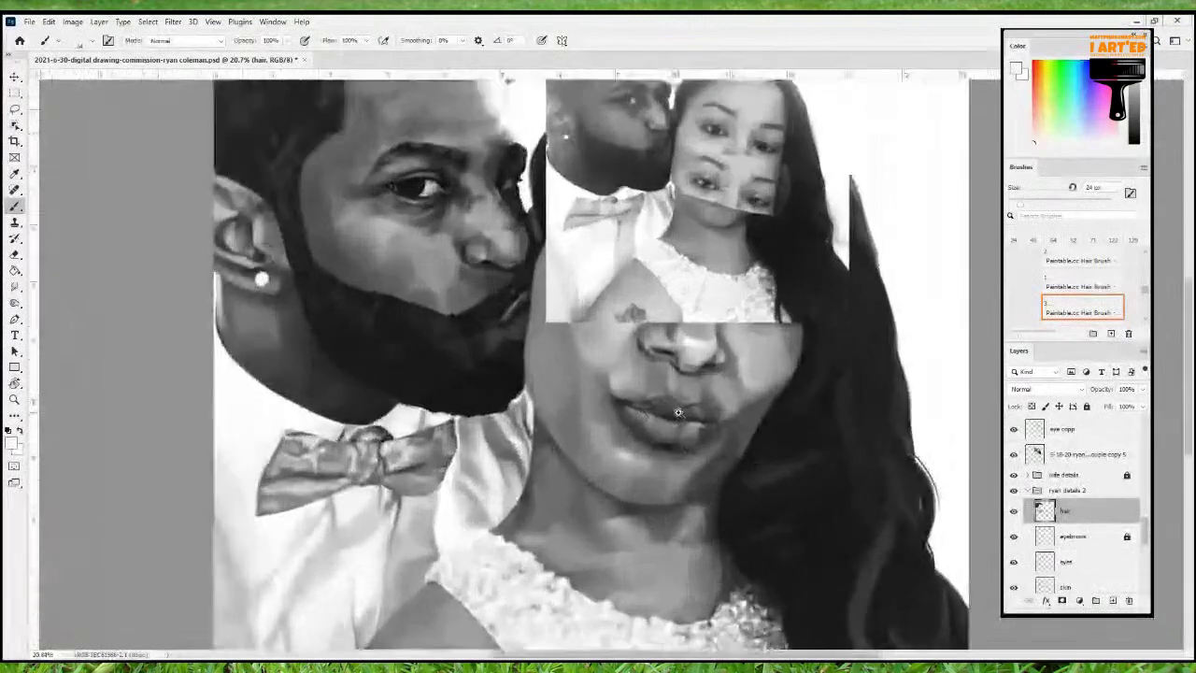
pyautogui.moveTo(530, 355); pyautogui.dragTo(606, 499)
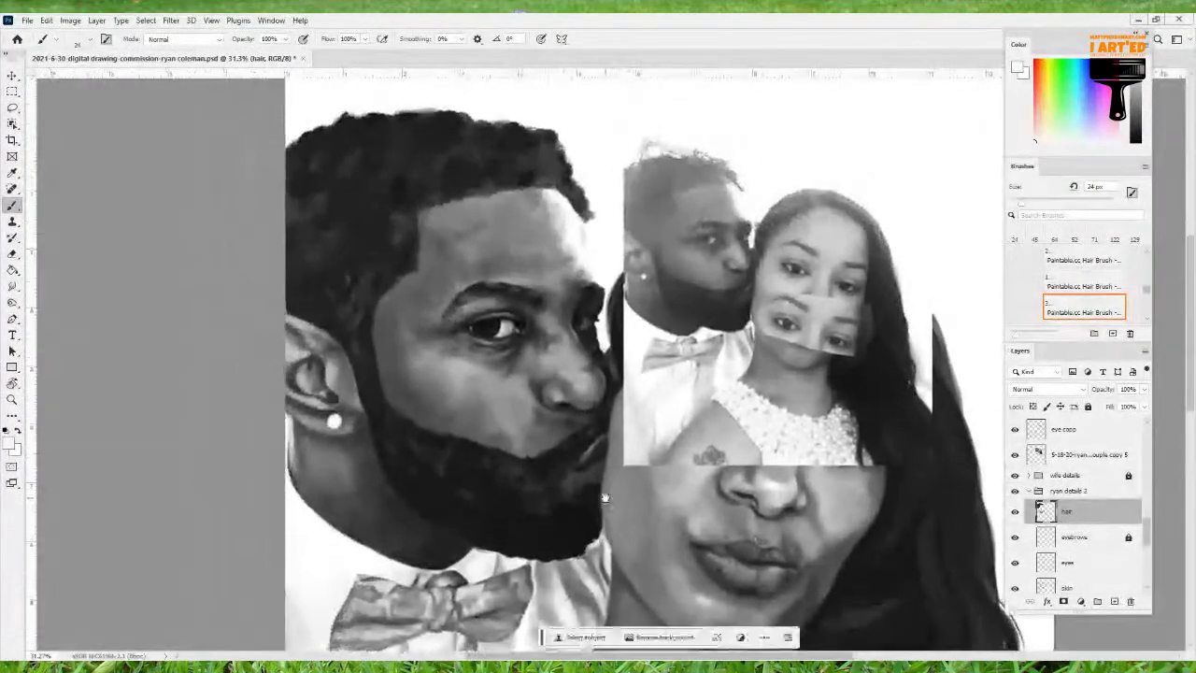
# Darken the man's hair with short black hair-brush strokes, varying the brush between 37 and 86 px and finishing at 52 px
pyautogui.moveTo(576, 296); pyautogui.dragTo(606, 393)
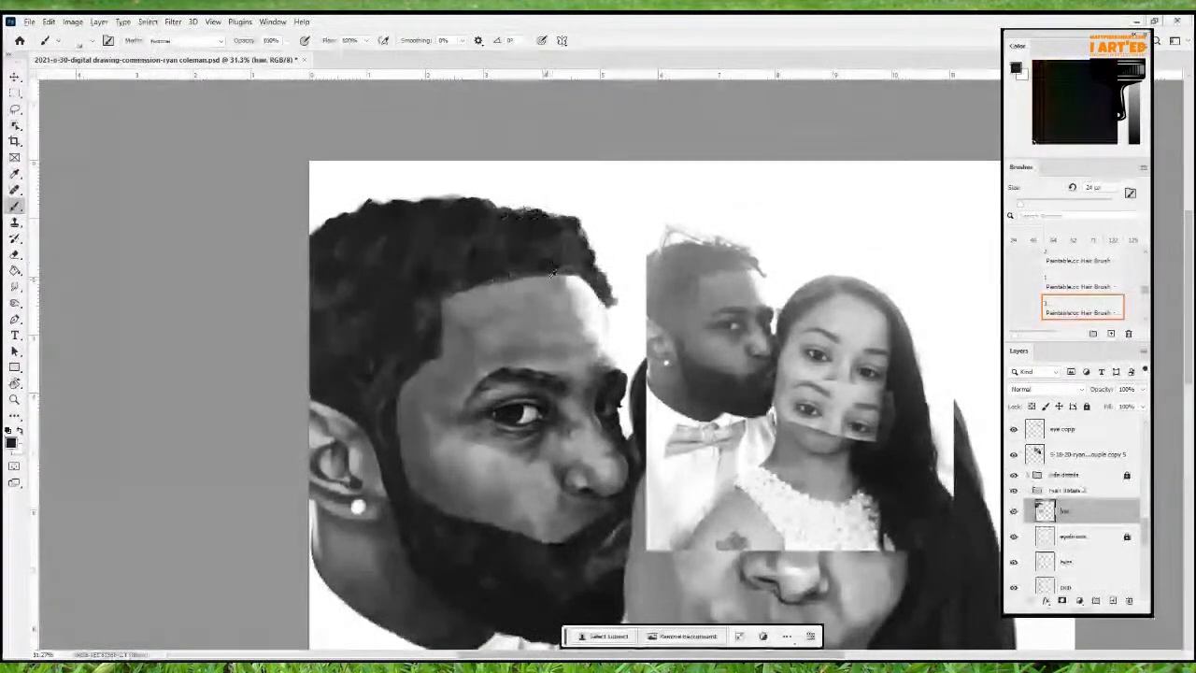
pyautogui.moveTo(560, 245); pyautogui.dragTo(572, 245)
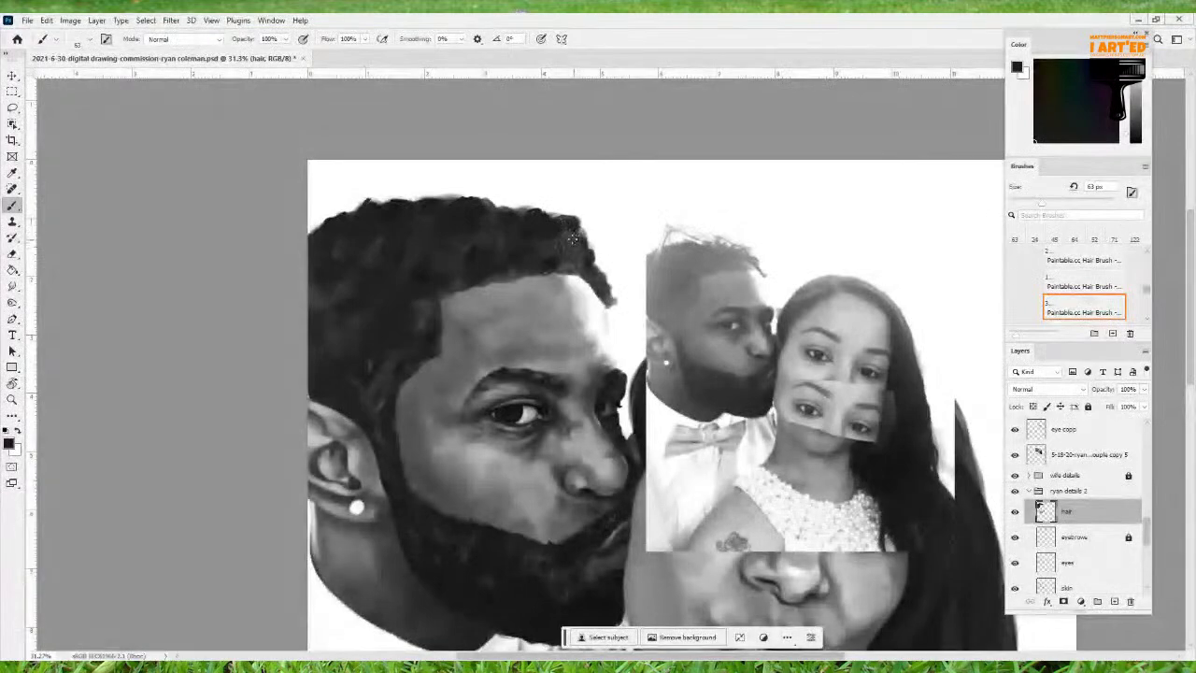
pyautogui.moveTo(572, 240)
pyautogui.mouseDown()
pyautogui.moveTo(603, 224)
pyautogui.moveTo(631, 234)
pyautogui.mouseUp()
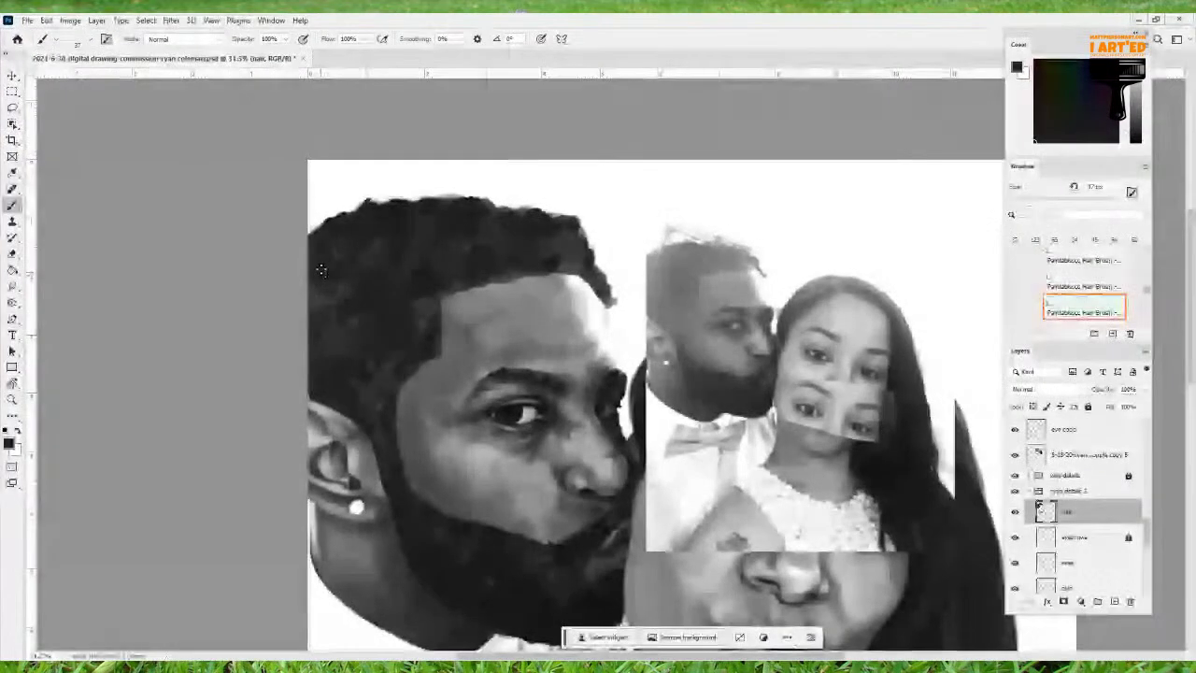
pyautogui.moveTo(328, 281); pyautogui.dragTo(337, 282)
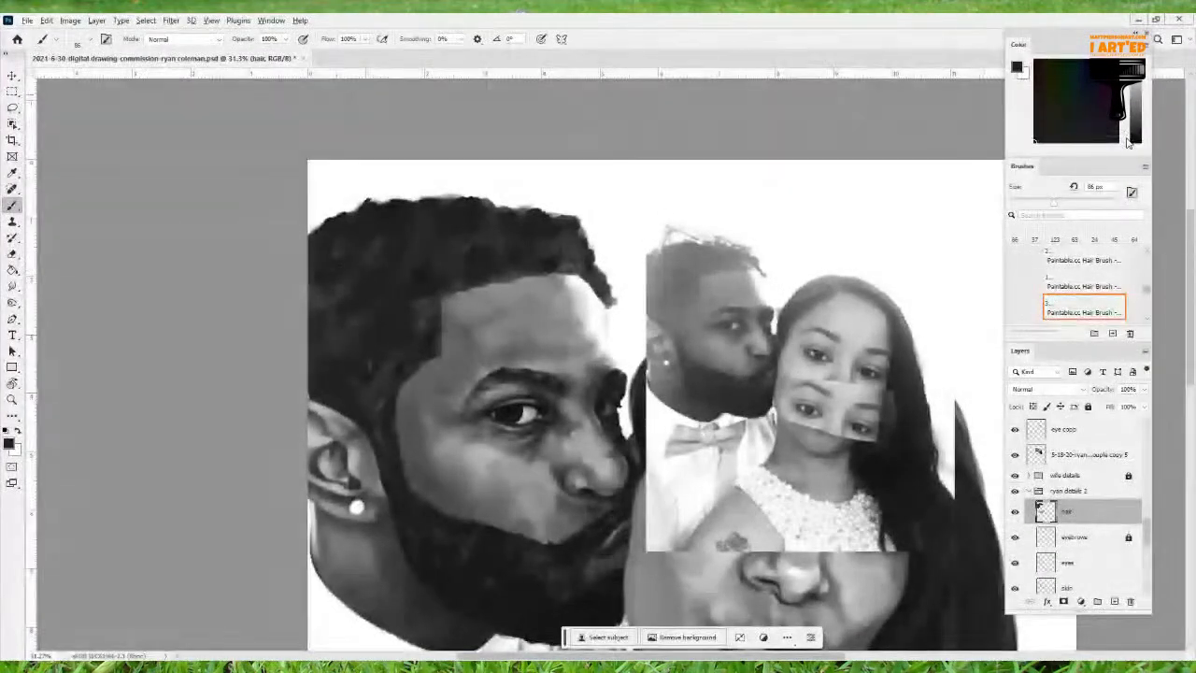
pyautogui.keyDown('alt'); pyautogui.rightClick(343, 279); pyautogui.keyUp('alt')
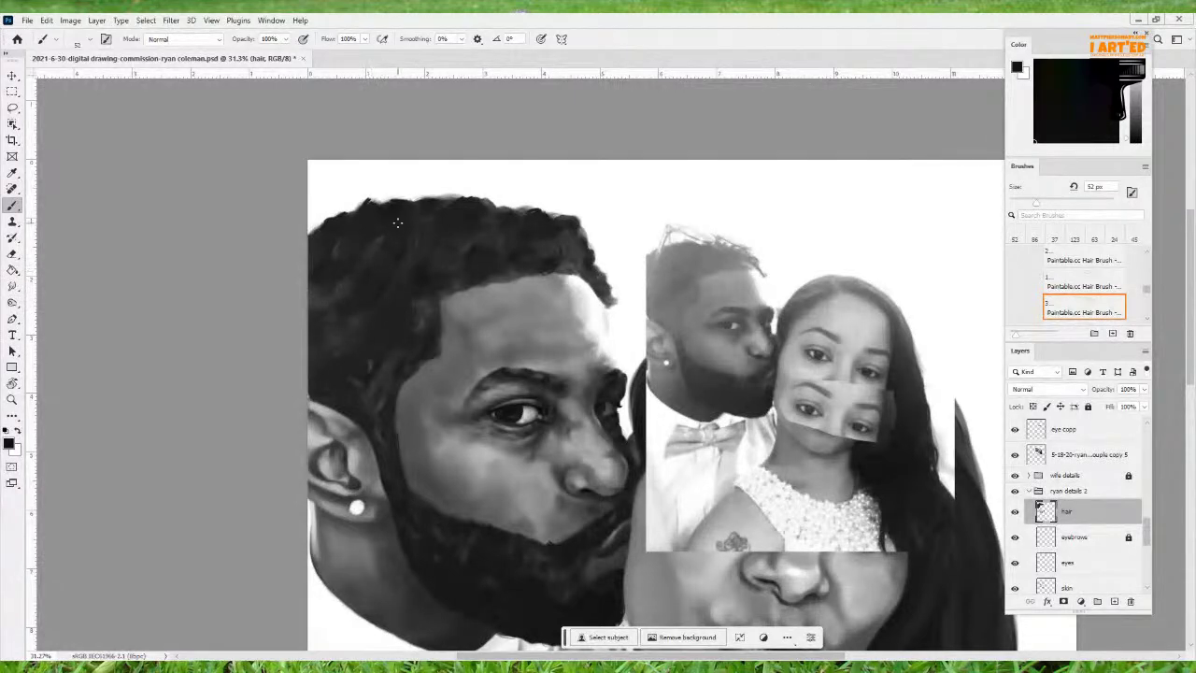
# Examine the man's hair, eyebrow, eye and beard detail up close and against the couple reference photo
pyautogui.moveTo(609, 433); pyautogui.dragTo(626, 437)
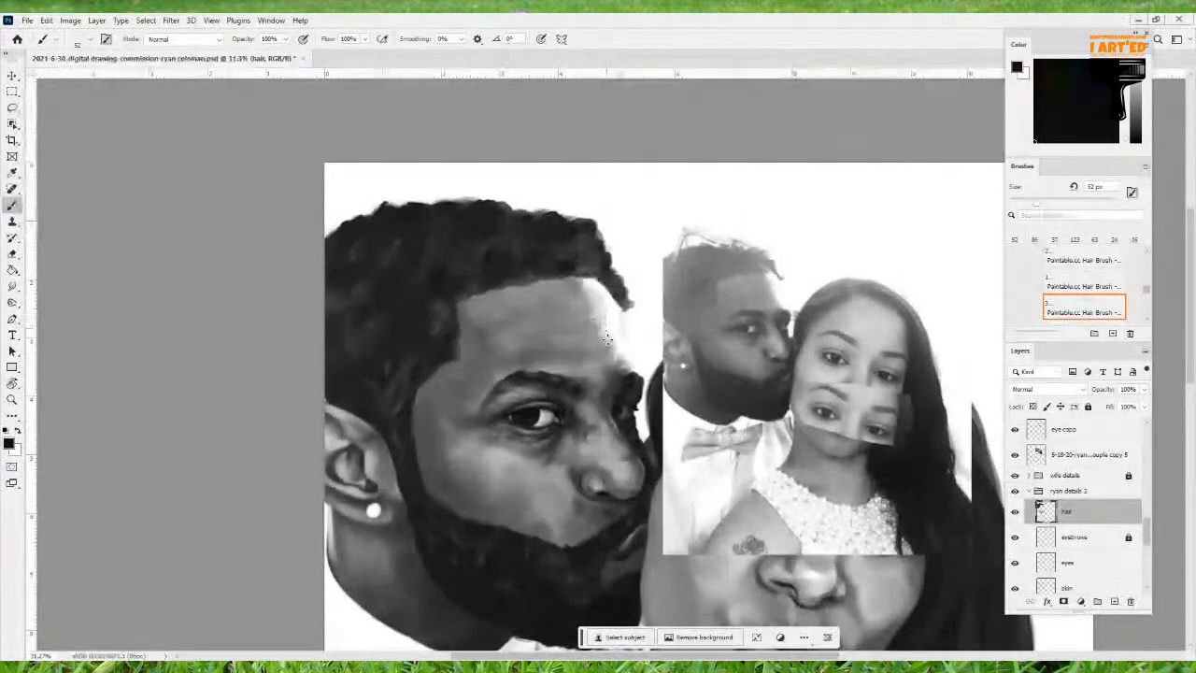
pyautogui.scroll(5, 584, 446)
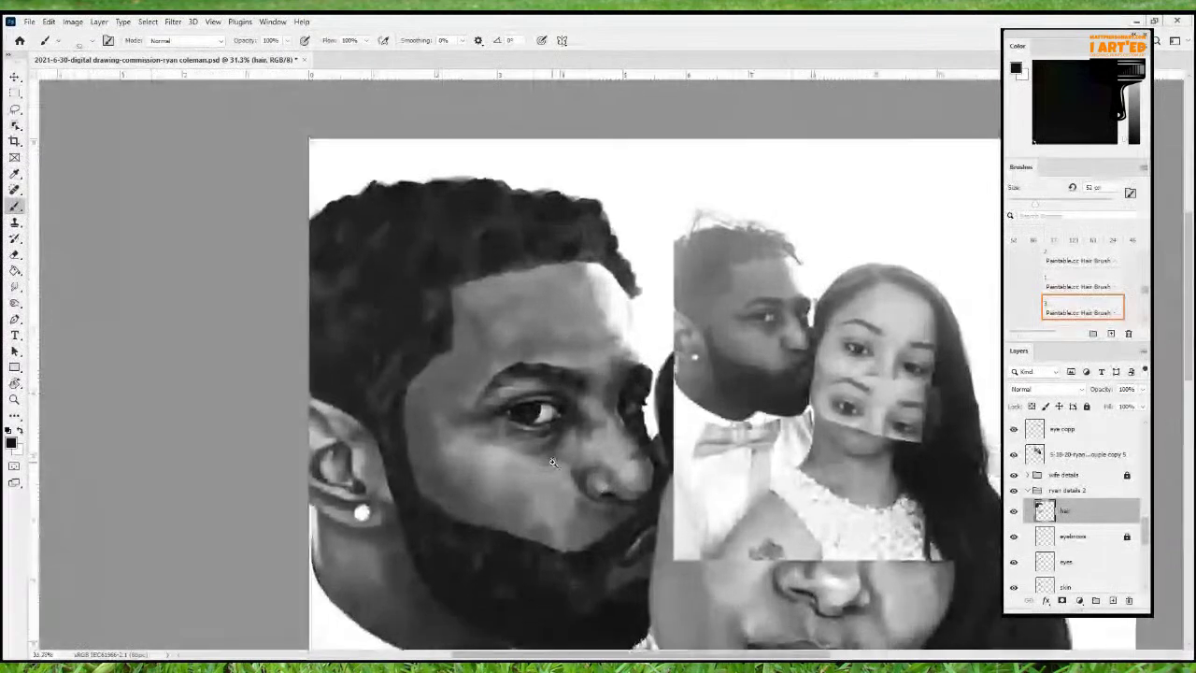
pyautogui.moveTo(579, 446); pyautogui.dragTo(574, 445)
pyautogui.moveTo(511, 339); pyautogui.dragTo(544, 422)
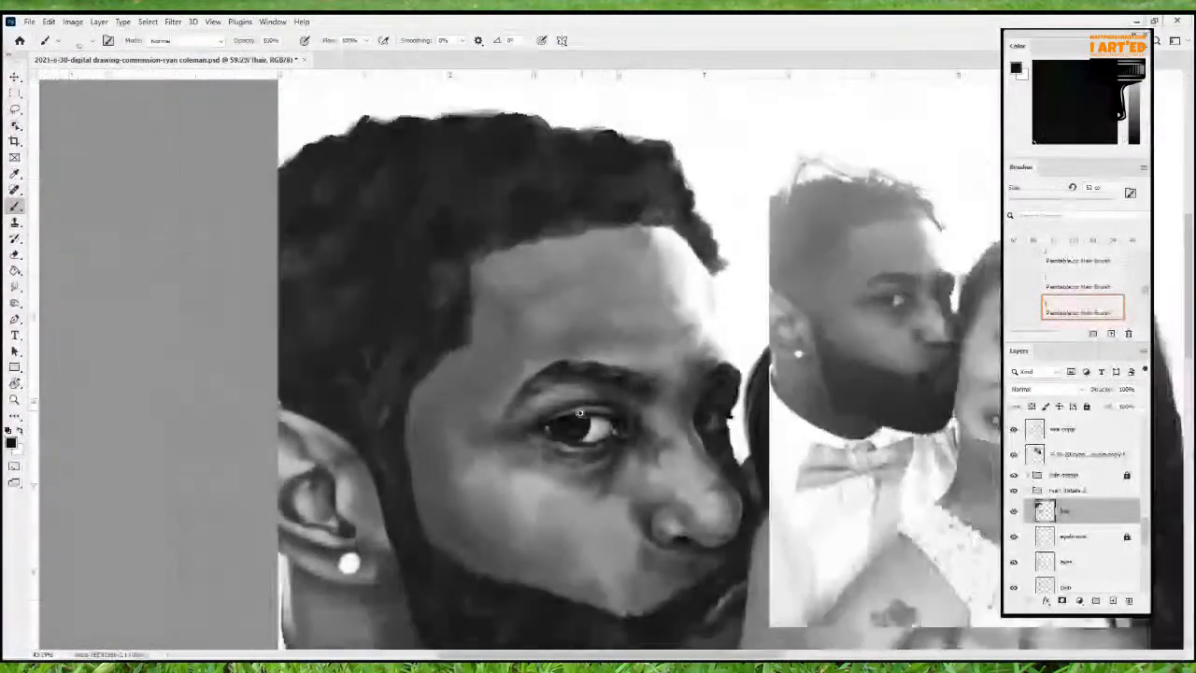
pyautogui.moveTo(579, 412); pyautogui.dragTo(617, 409)
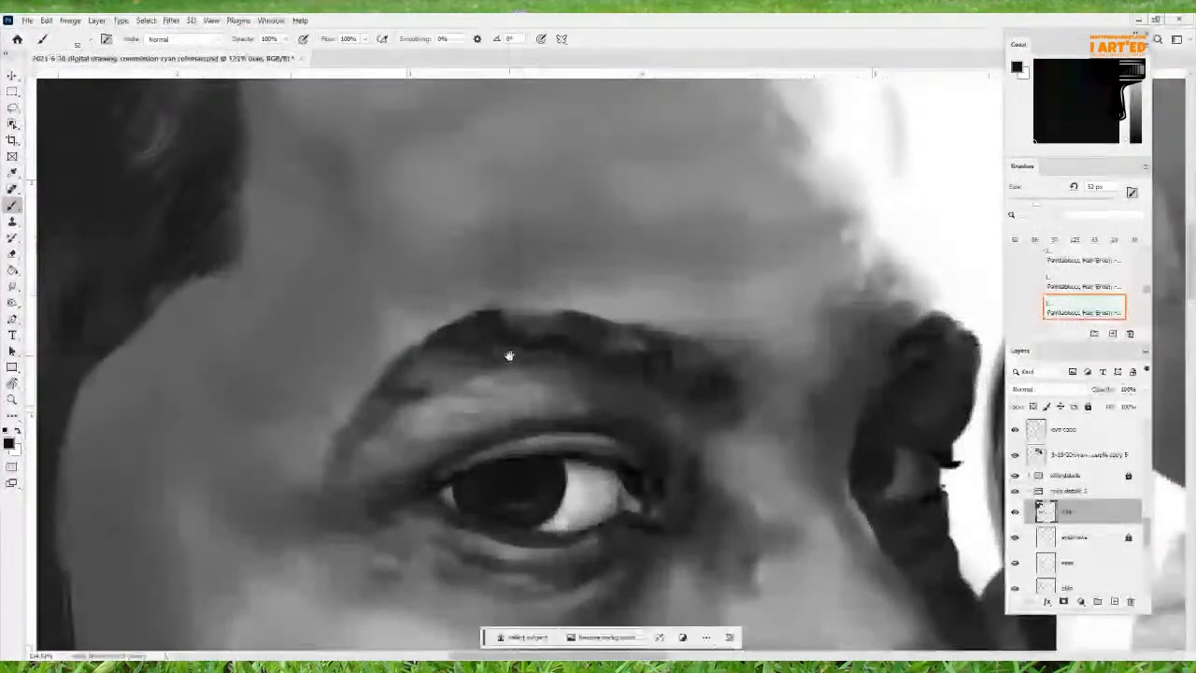
pyautogui.moveTo(508, 352); pyautogui.dragTo(841, 588)
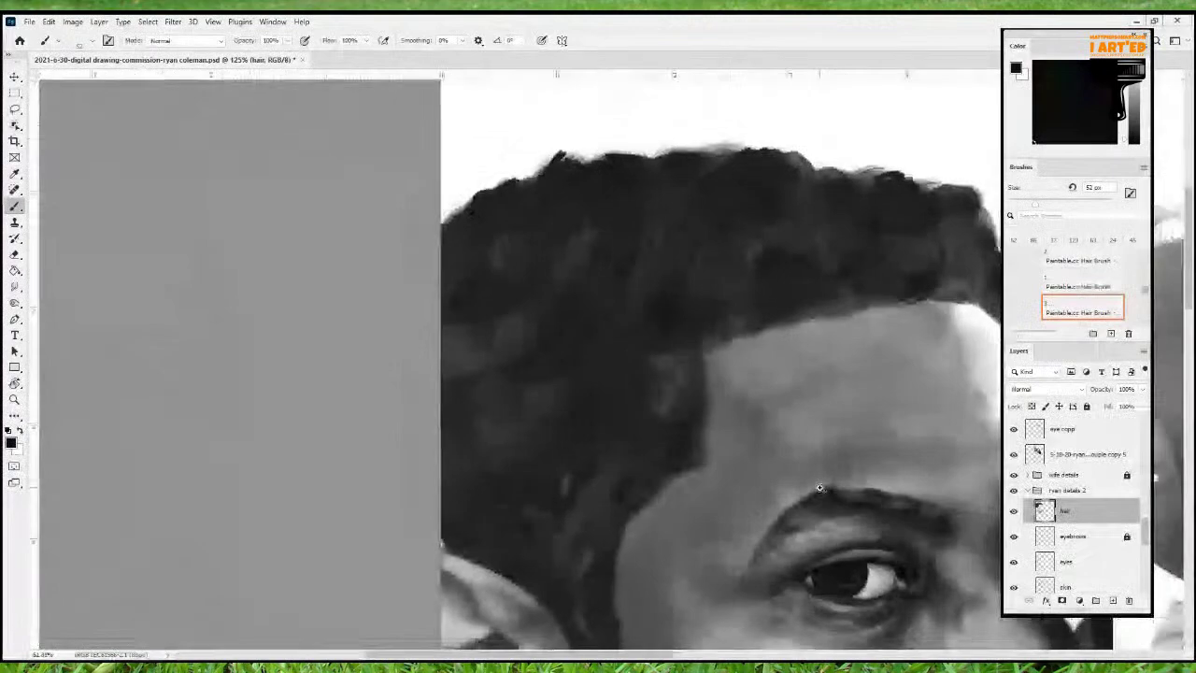
pyautogui.moveTo(795, 495); pyautogui.dragTo(554, 426)
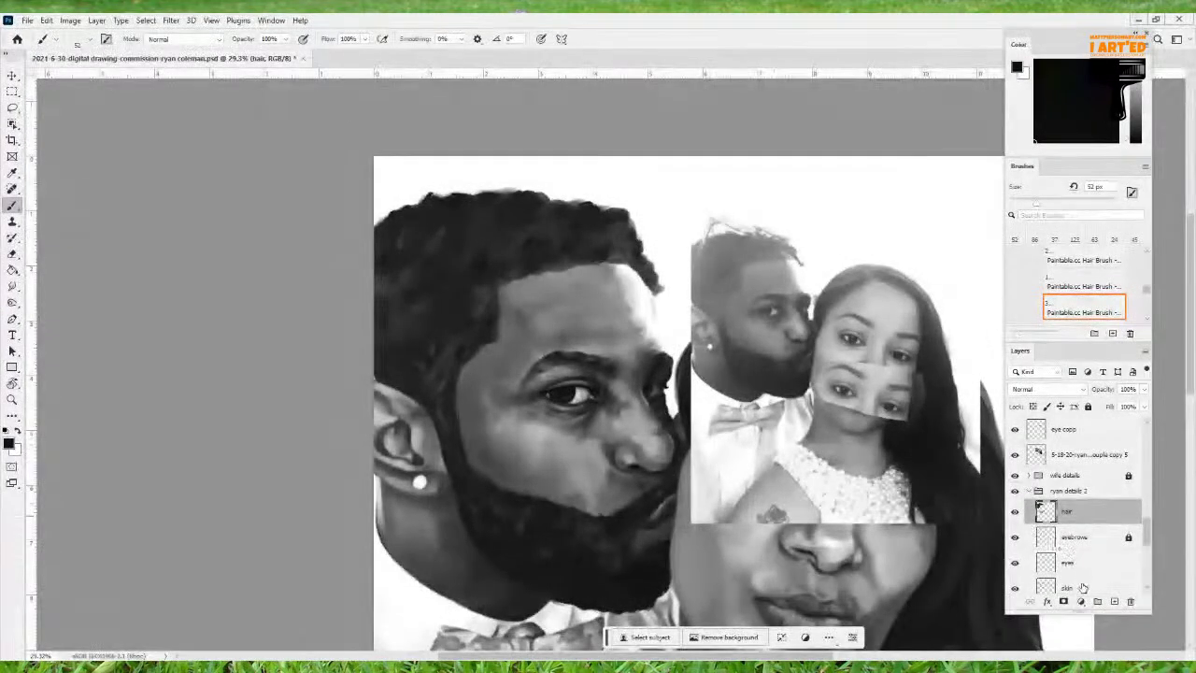
# Activate the skin layer and choose a 500 px Paintable Skin Pores brush from the Paintable Skin Brushes skin texture set
pyautogui.click(1083, 587)
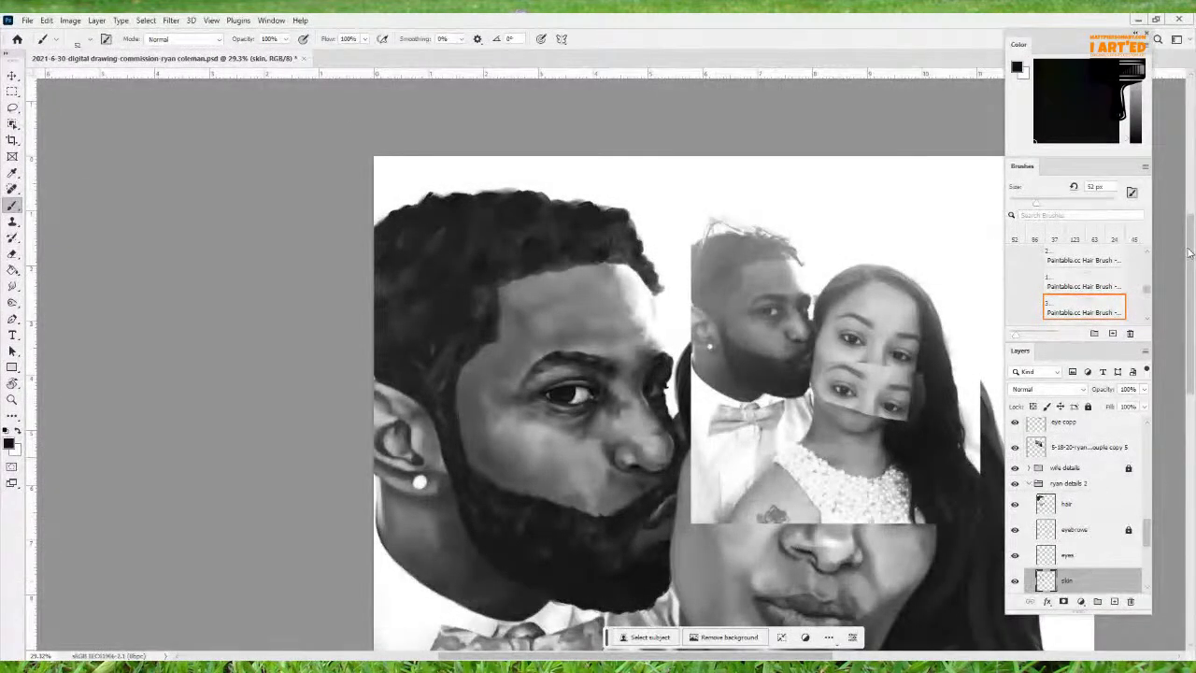
pyautogui.scroll(3, 1075, 280)
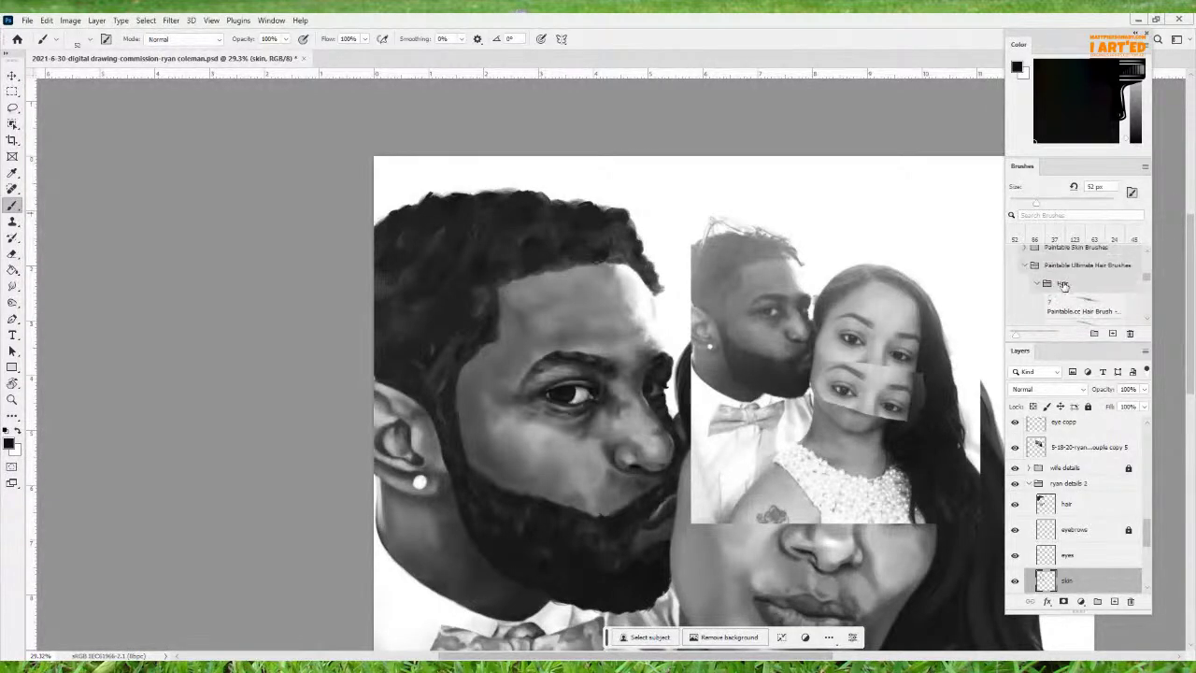
pyautogui.click(1035, 282)
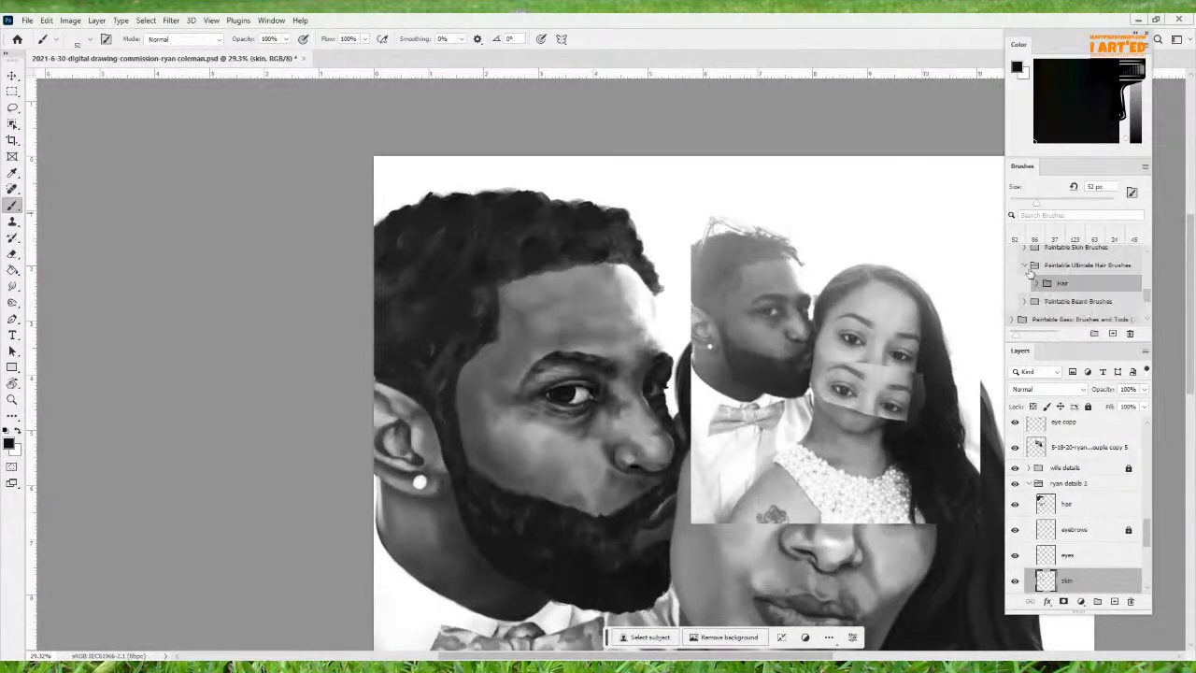
pyautogui.click(1028, 266)
pyautogui.scroll(3, 1031, 268)
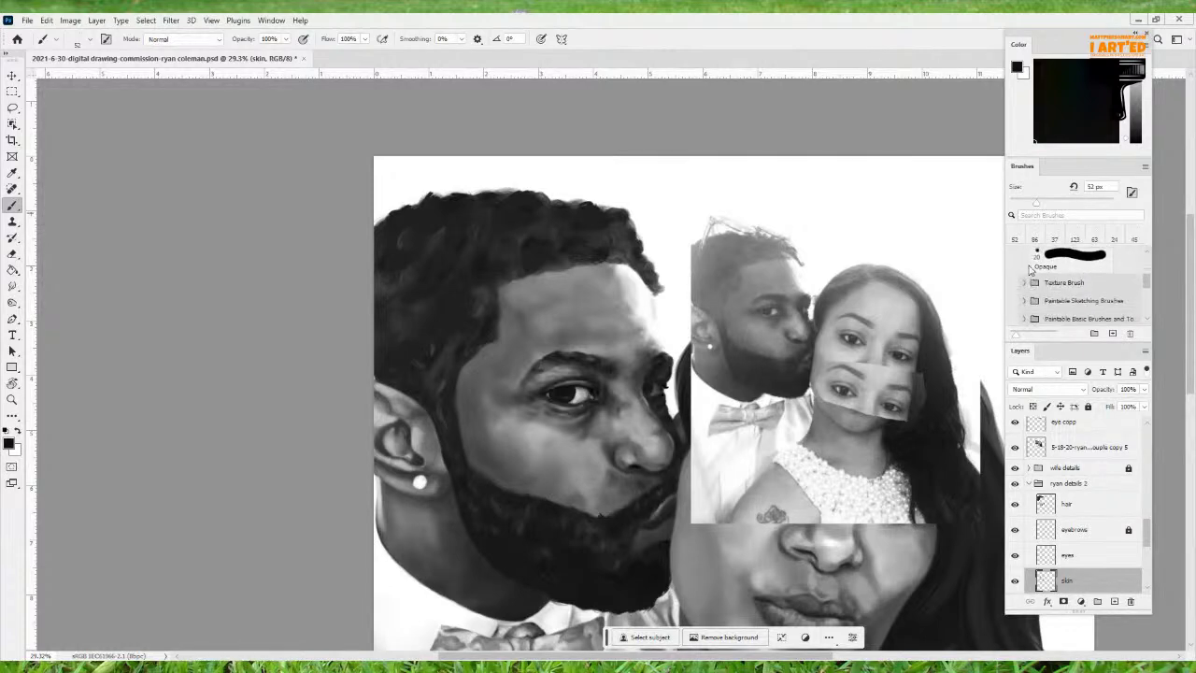
pyautogui.scroll(-1, 1031, 269)
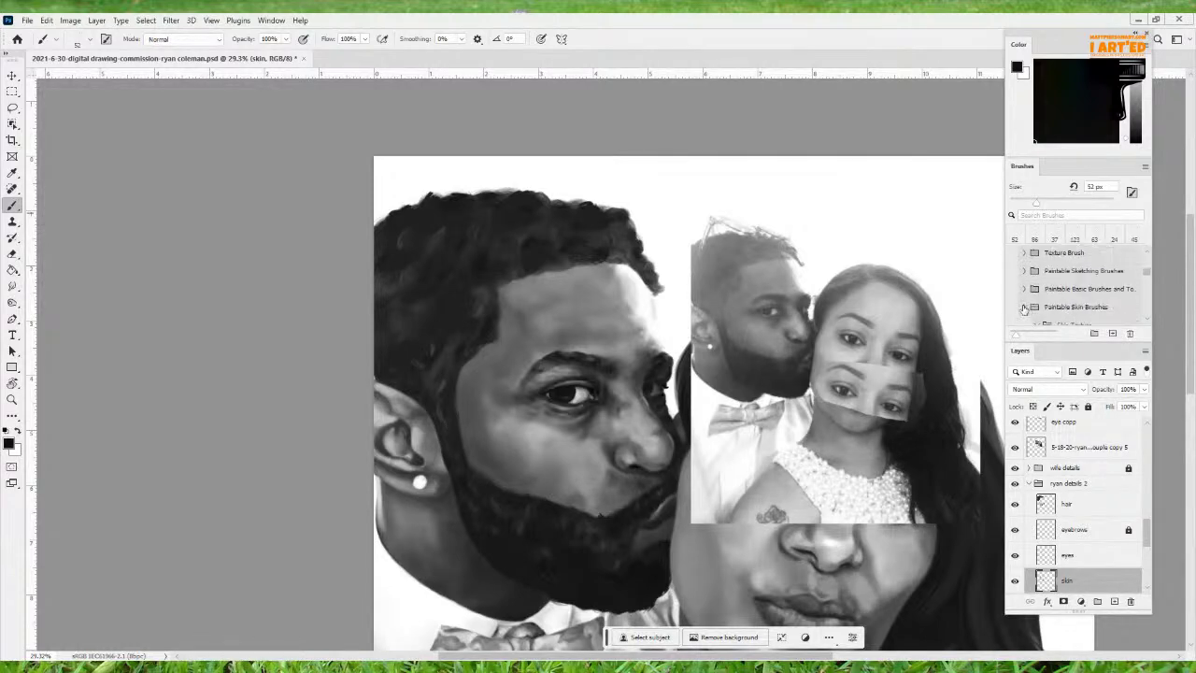
pyautogui.click(1025, 309)
pyautogui.scroll(-3, 1047, 310)
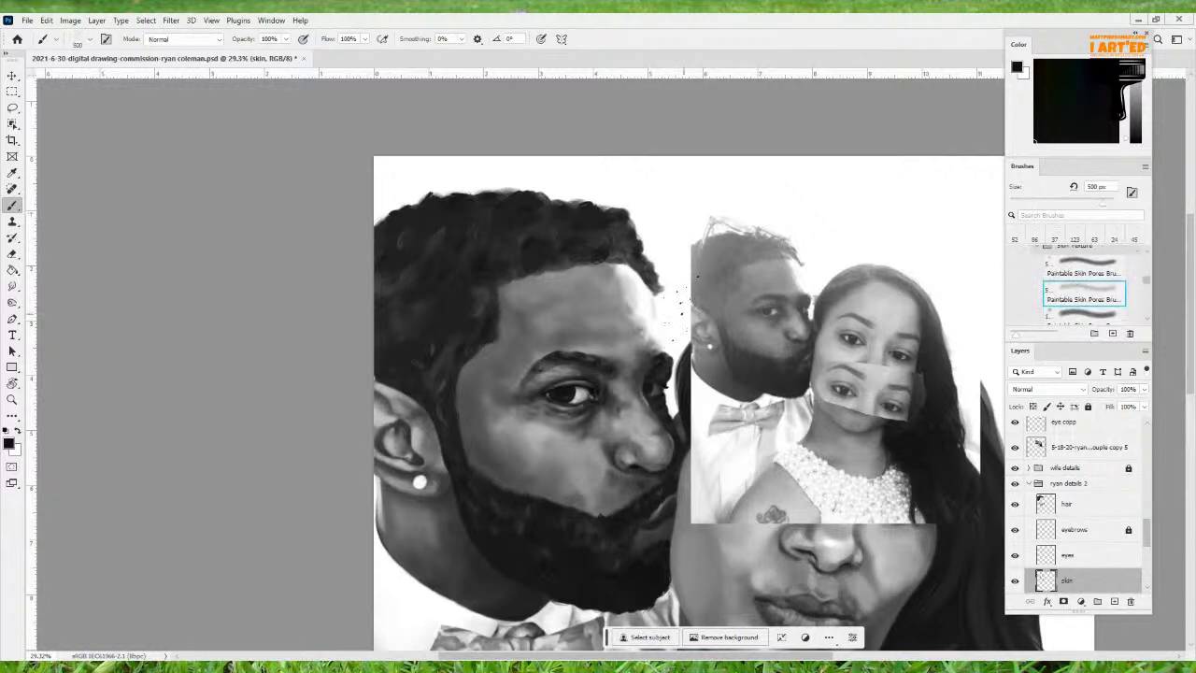
# Prepare a layer named "skini pores rough", sample a grey skin tone from the man's cheek, and reduce the pores brush to 279 px
pyautogui.click(603, 386)
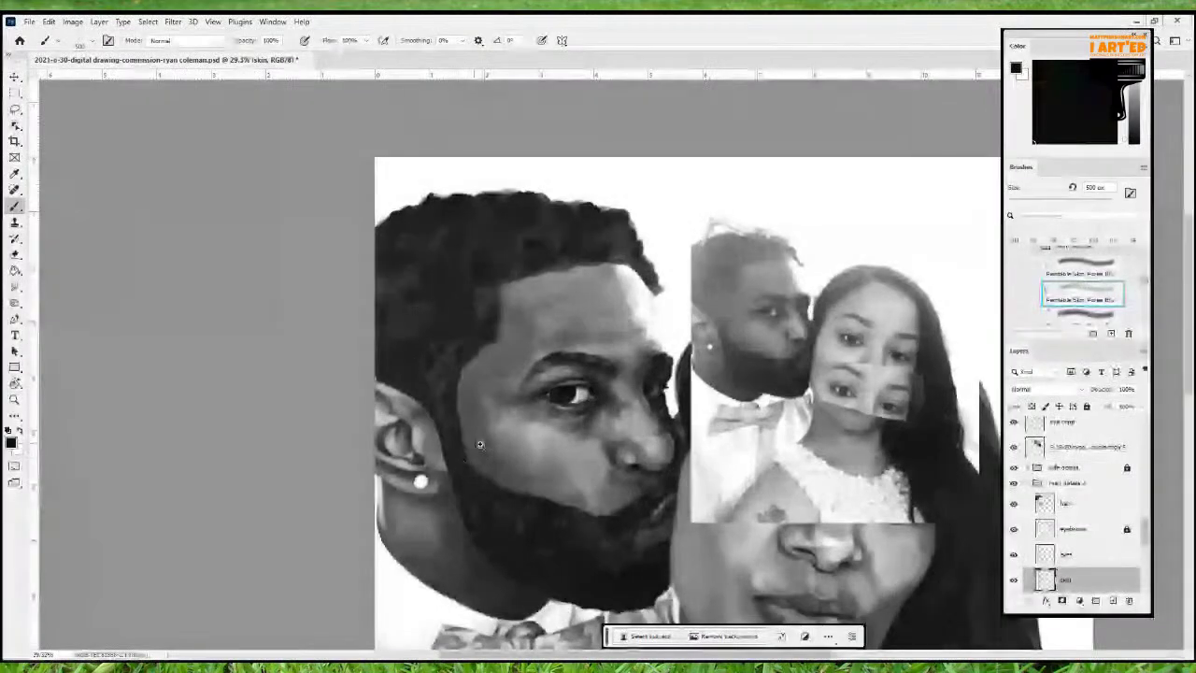
pyautogui.moveTo(486, 443)
pyautogui.mouseDown()
pyautogui.moveTo(585, 453)
pyautogui.moveTo(564, 454)
pyautogui.mouseUp()
pyautogui.keyDown('alt'); pyautogui.click(563, 428); pyautogui.keyUp('alt')
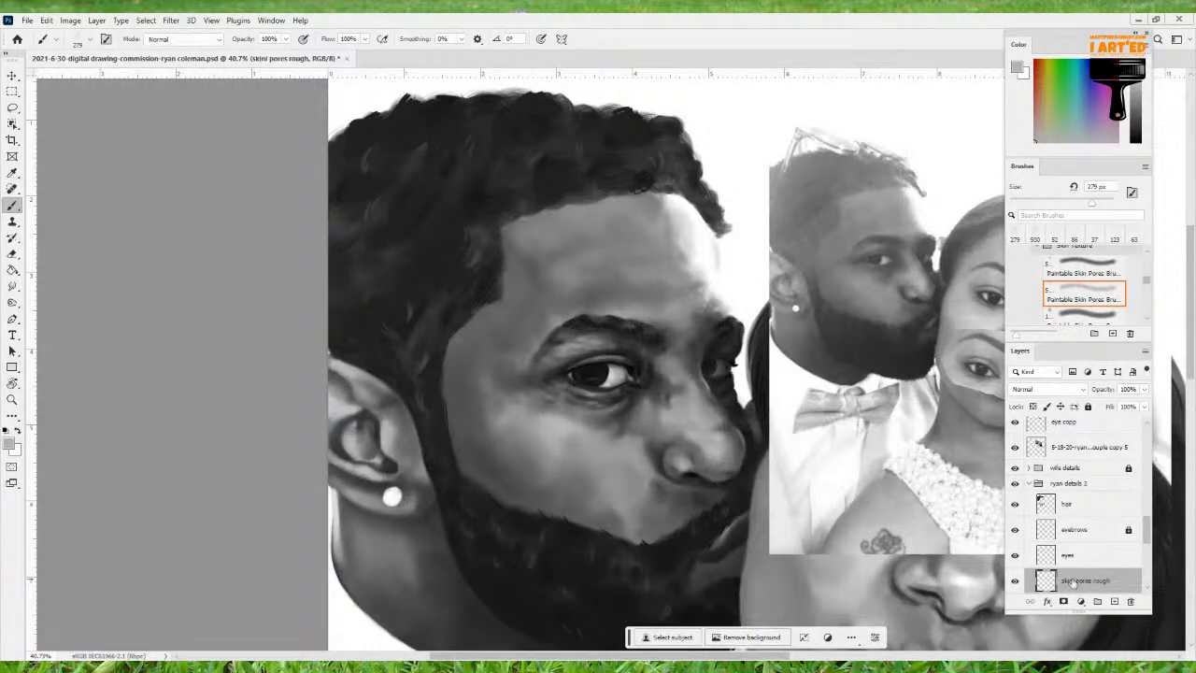
pyautogui.scroll(2, 574, 425)
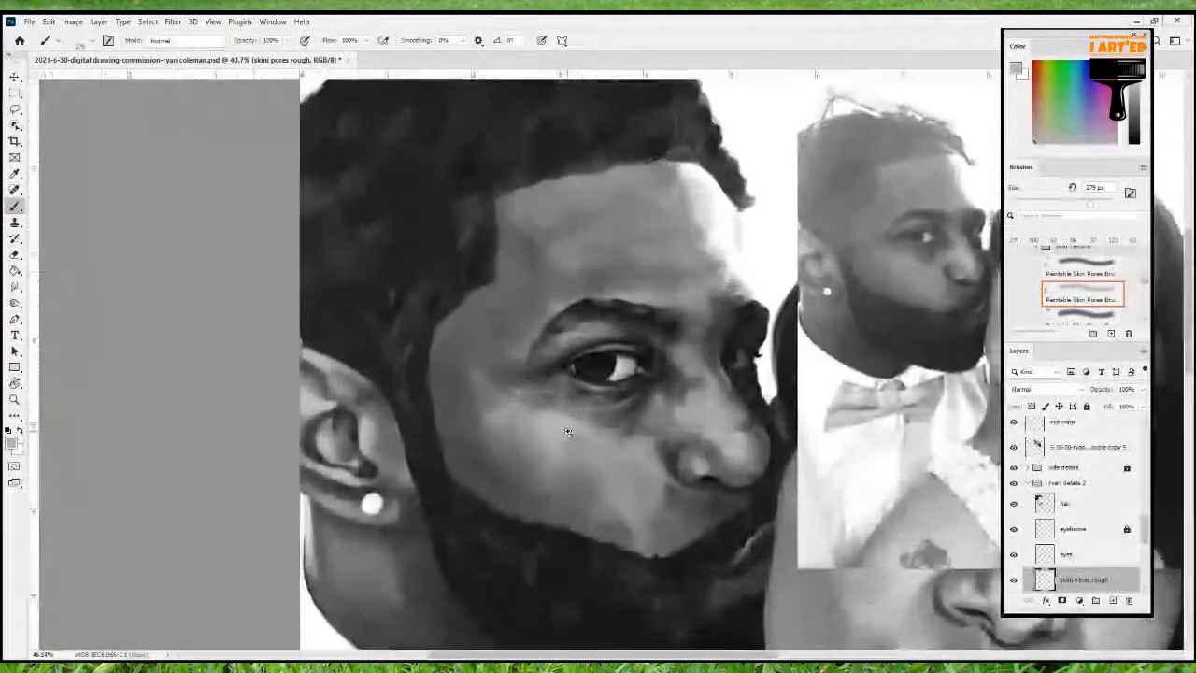
pyautogui.moveTo(632, 427); pyautogui.dragTo(569, 386)
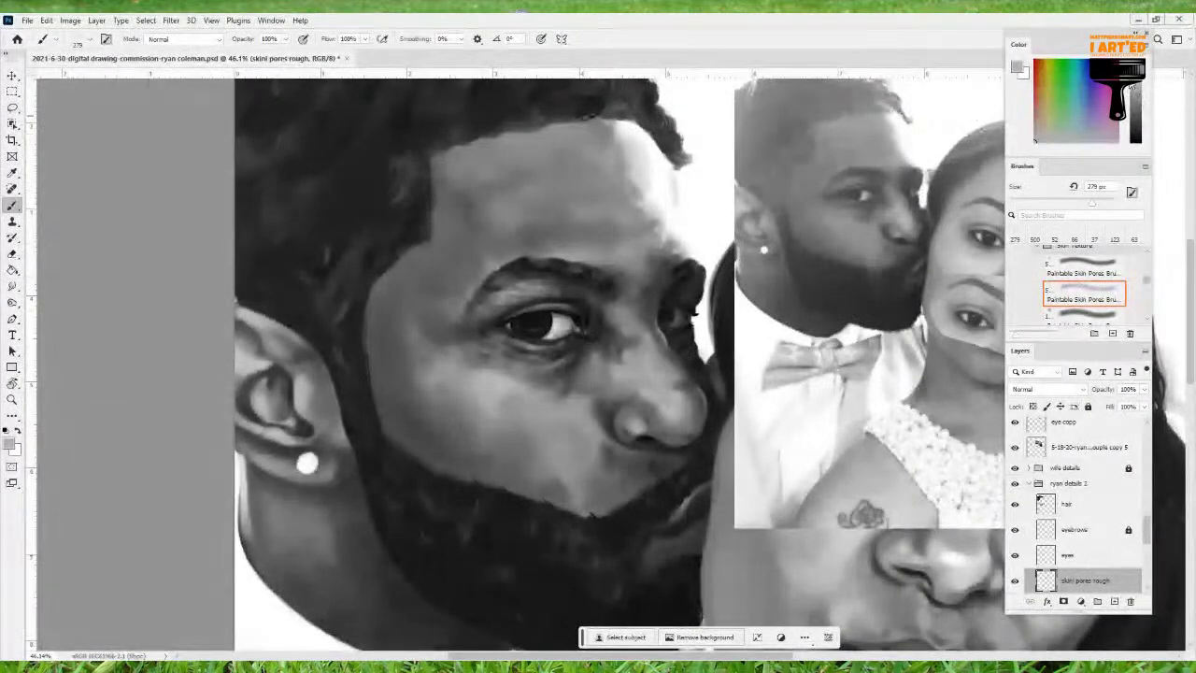
# Lighten the painting colour to white, try a 364 px patch of pore texture on the man's lower cheek, and undo it
pyautogui.click(1133, 86)
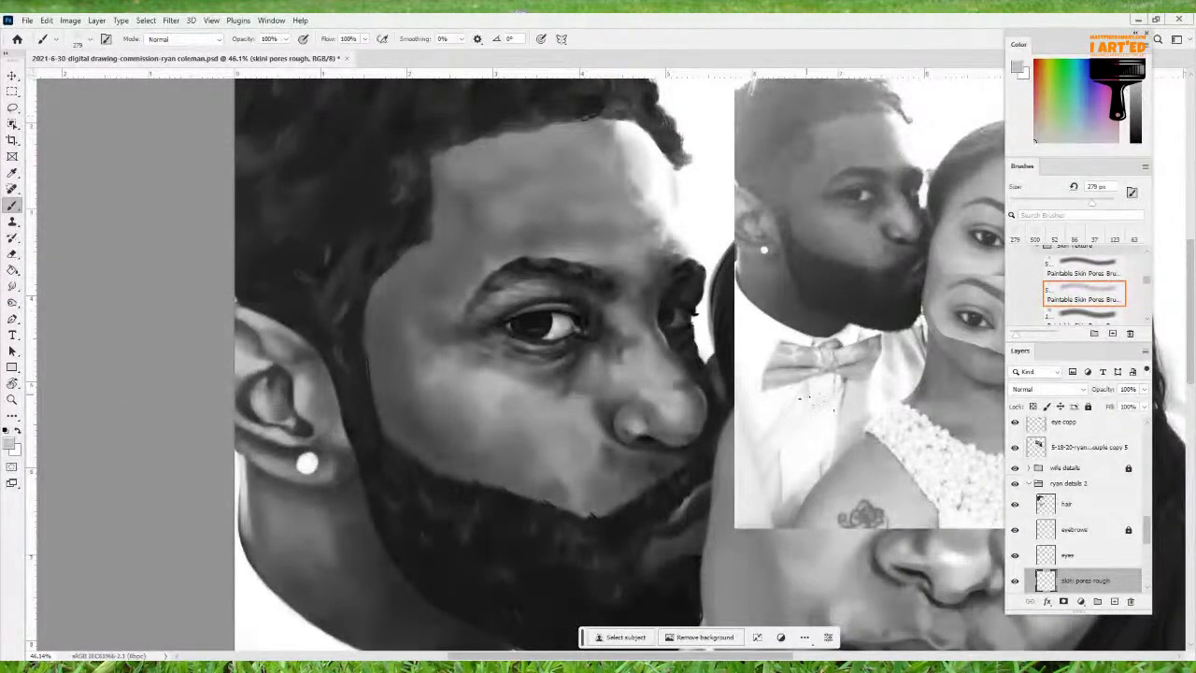
pyautogui.moveTo(510, 412); pyautogui.dragTo(490, 412)
pyautogui.moveTo(512, 418); pyautogui.dragTo(551, 418)
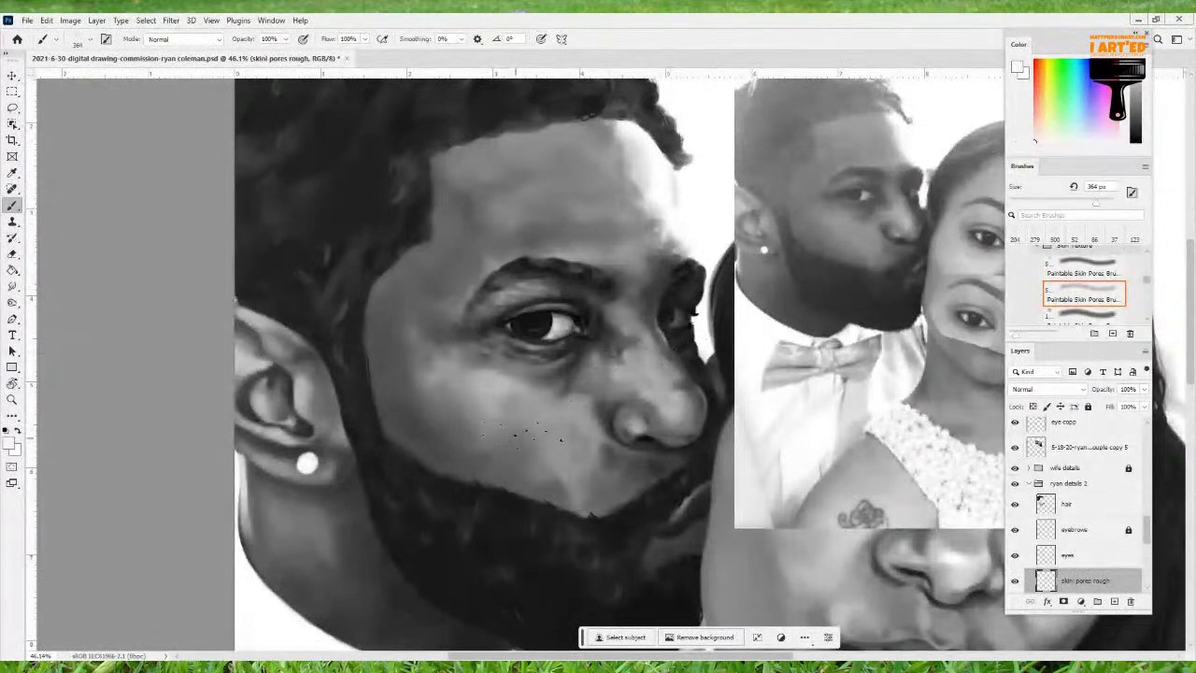
pyautogui.moveTo(524, 432); pyautogui.dragTo(477, 467)
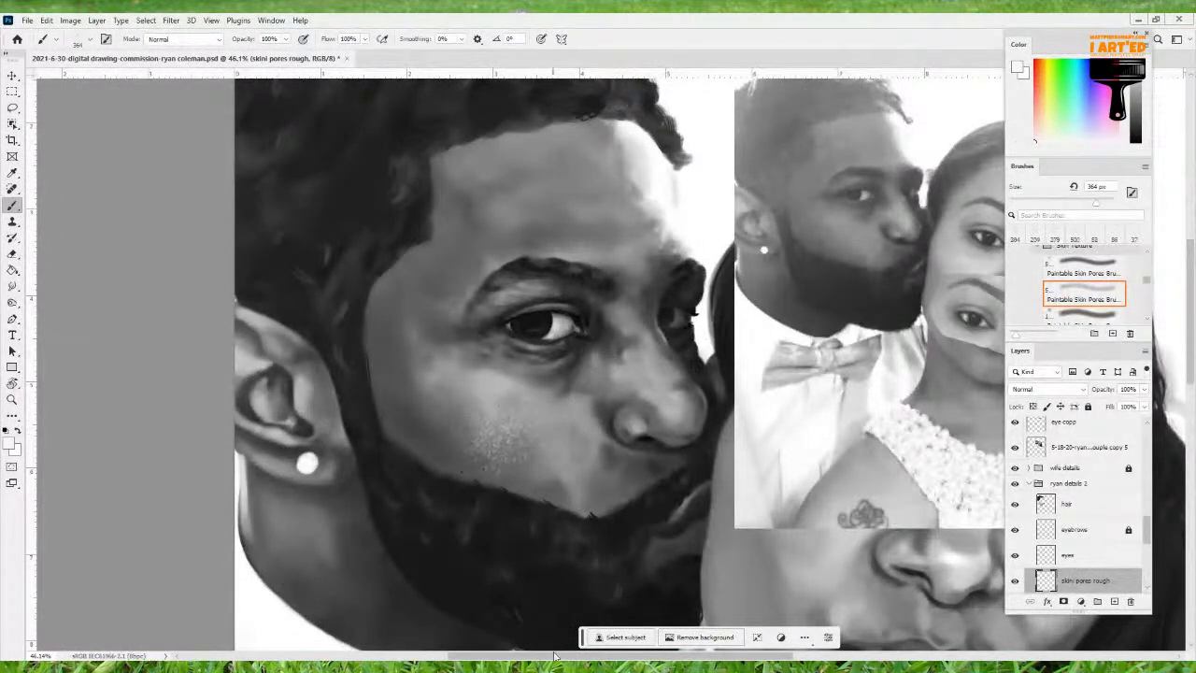
pyautogui.hotkey('ctrl', 'z')
# Reduce the pores brush to 114 px, enlarge it to 169 px, and test fine white pore texture on the man's cheek
pyautogui.moveTo(594, 431); pyautogui.dragTo(545, 438)
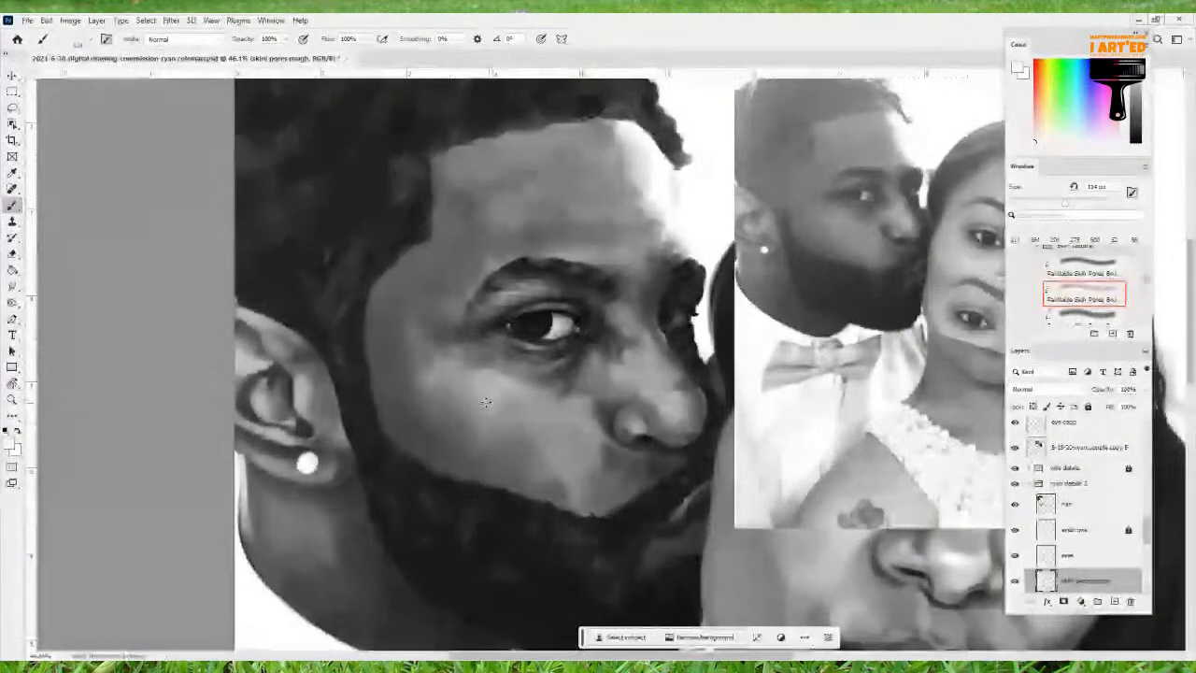
pyautogui.moveTo(478, 396); pyautogui.dragTo(495, 396)
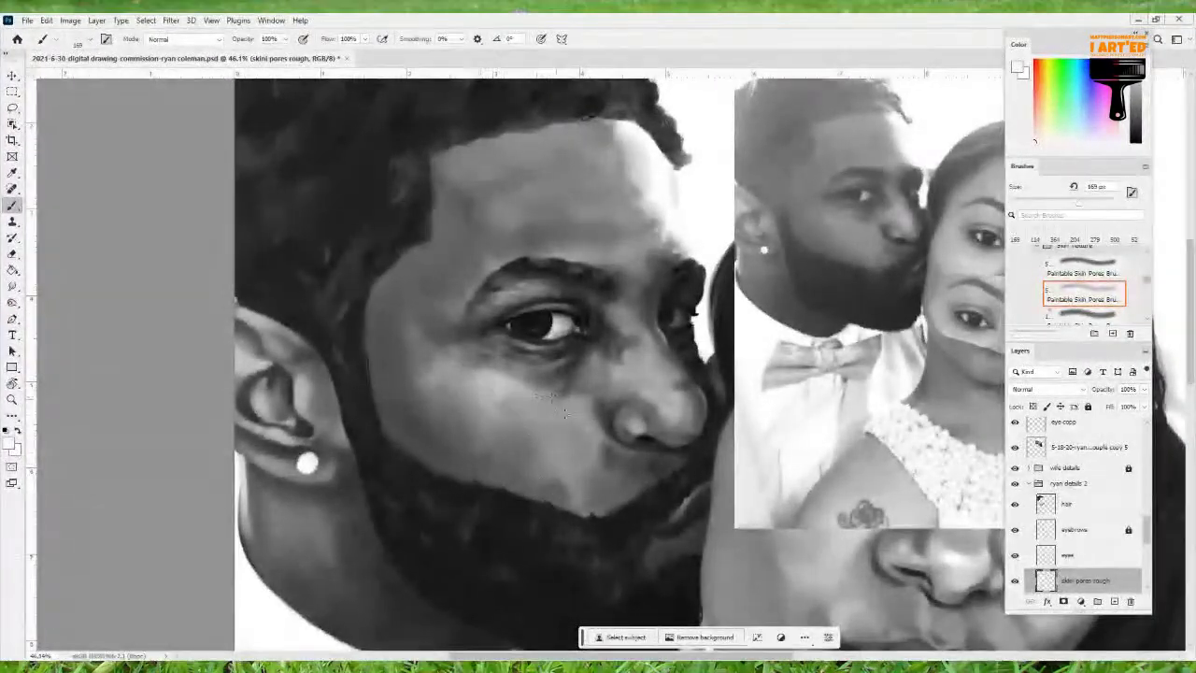
pyautogui.keyDown('ctrl'); pyautogui.moveTo(593, 443); pyautogui.dragTo(603, 457); pyautogui.keyUp('ctrl')
pyautogui.scroll(4, 560, 449)
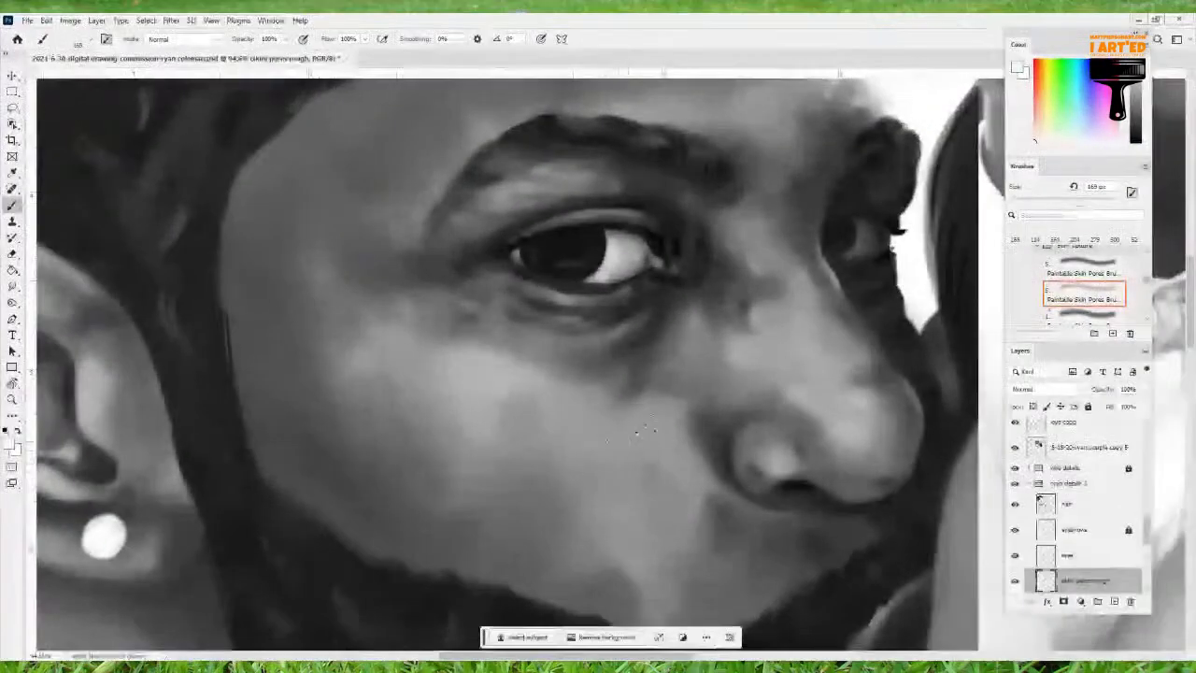
pyautogui.scroll(-2, 645, 402)
pyautogui.moveTo(661, 382); pyautogui.dragTo(599, 458)
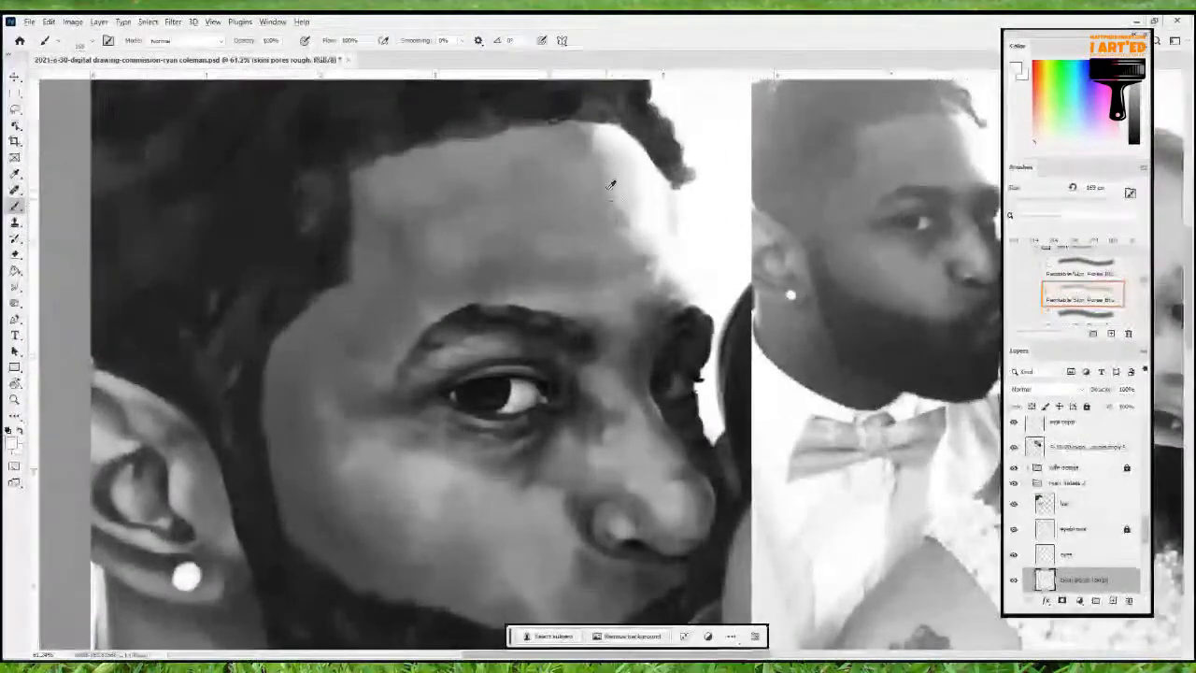
# Sample a grey skin tone from the man's forehead and reduce the pores brush to 118 px and 84 px for his cheek
pyautogui.keyDown('alt'); pyautogui.click(608, 180); pyautogui.keyUp('alt')
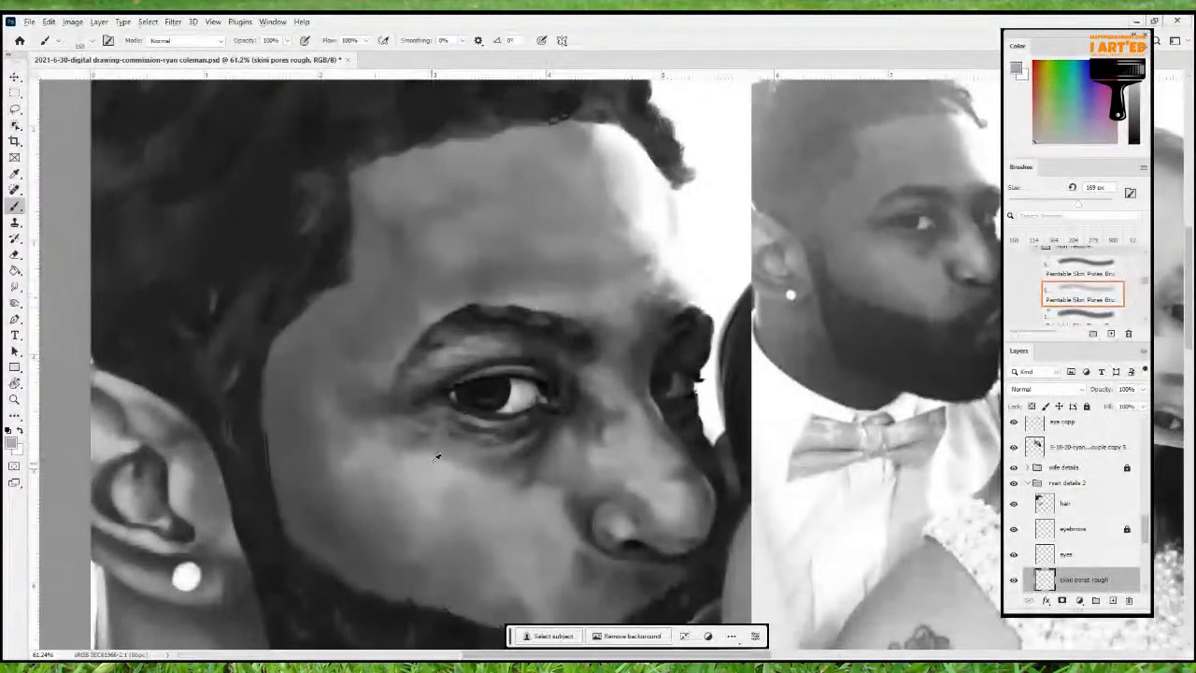
pyautogui.keyDown('alt'); pyautogui.rightClick(632, 514); pyautogui.keyUp('alt')
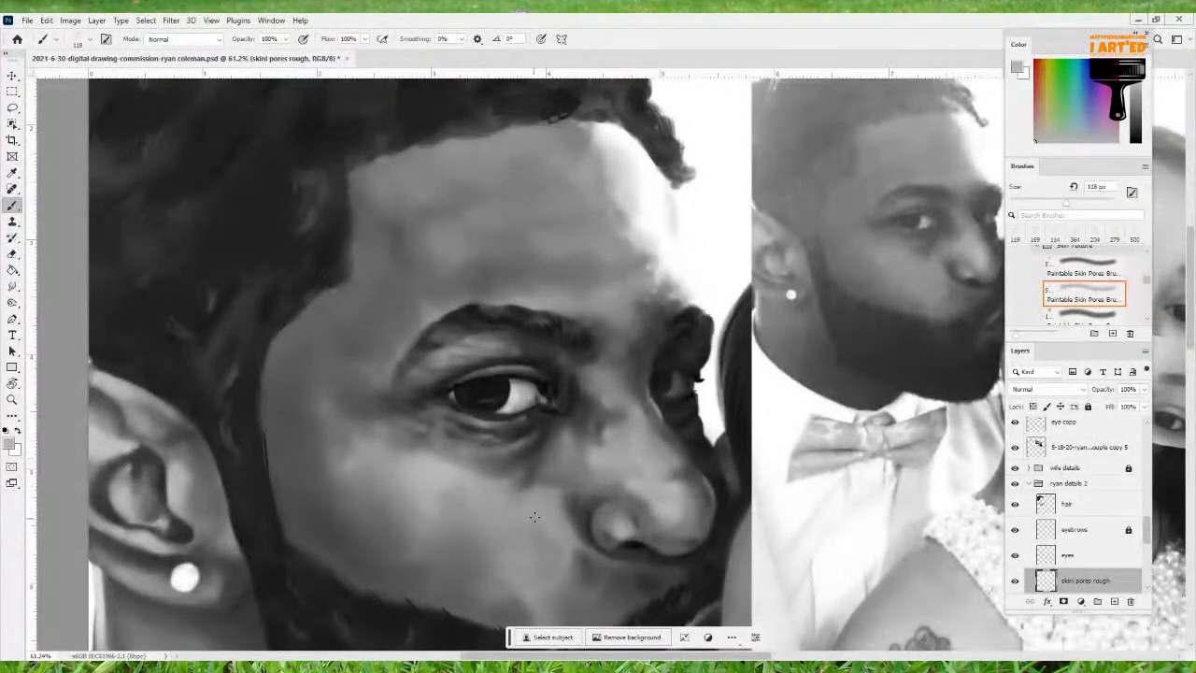
pyautogui.moveTo(489, 510); pyautogui.dragTo(515, 481)
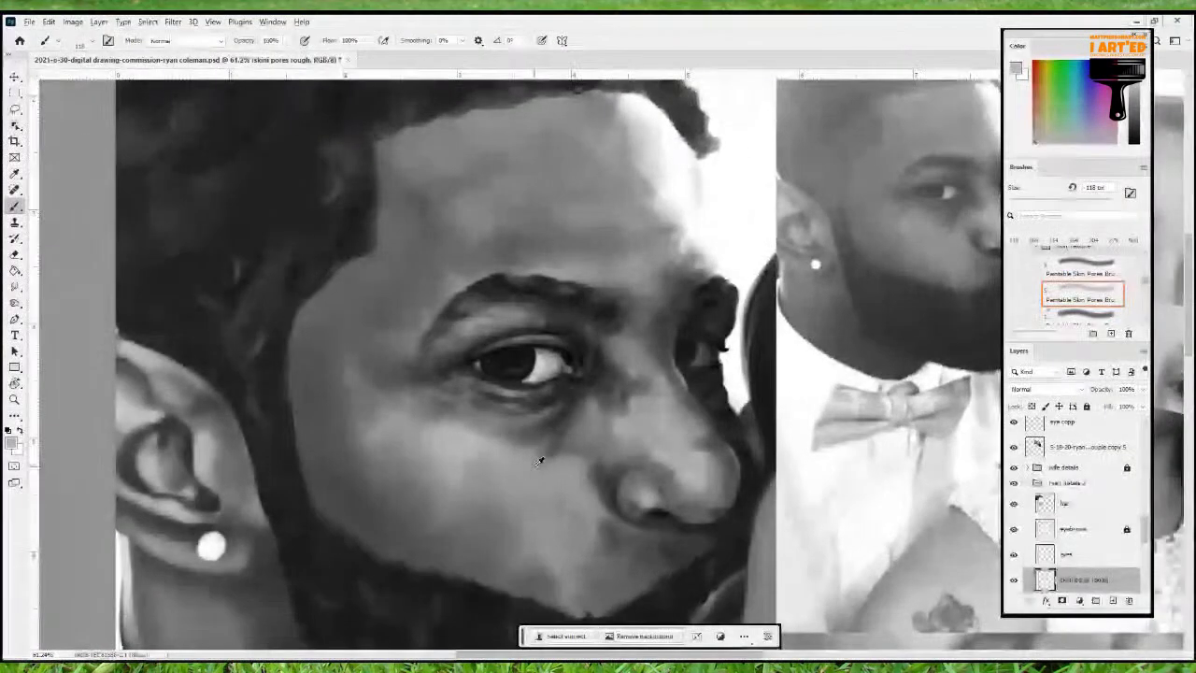
pyautogui.keyDown('alt'); pyautogui.rightClick(500, 453); pyautogui.keyUp('alt')
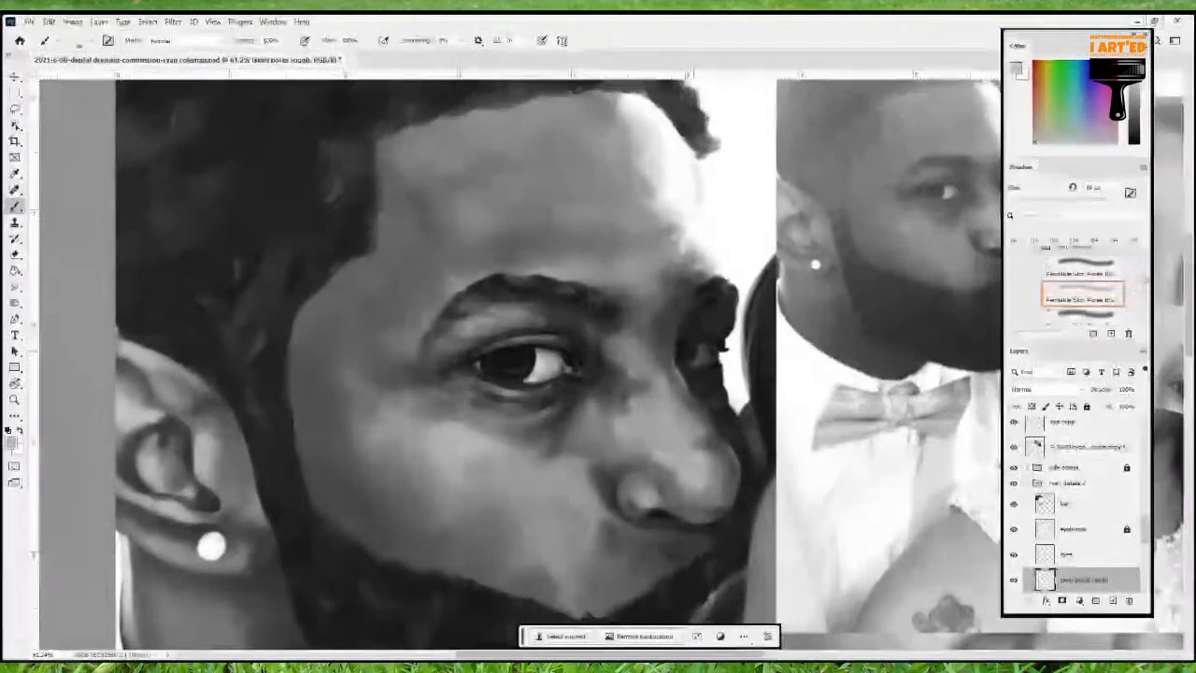
# Try the coarse Skin Pores brush at 1023 px and 424 px on the man's cheek, and dab white pores with another pores brush at 335 px
pyautogui.click(1084, 311)
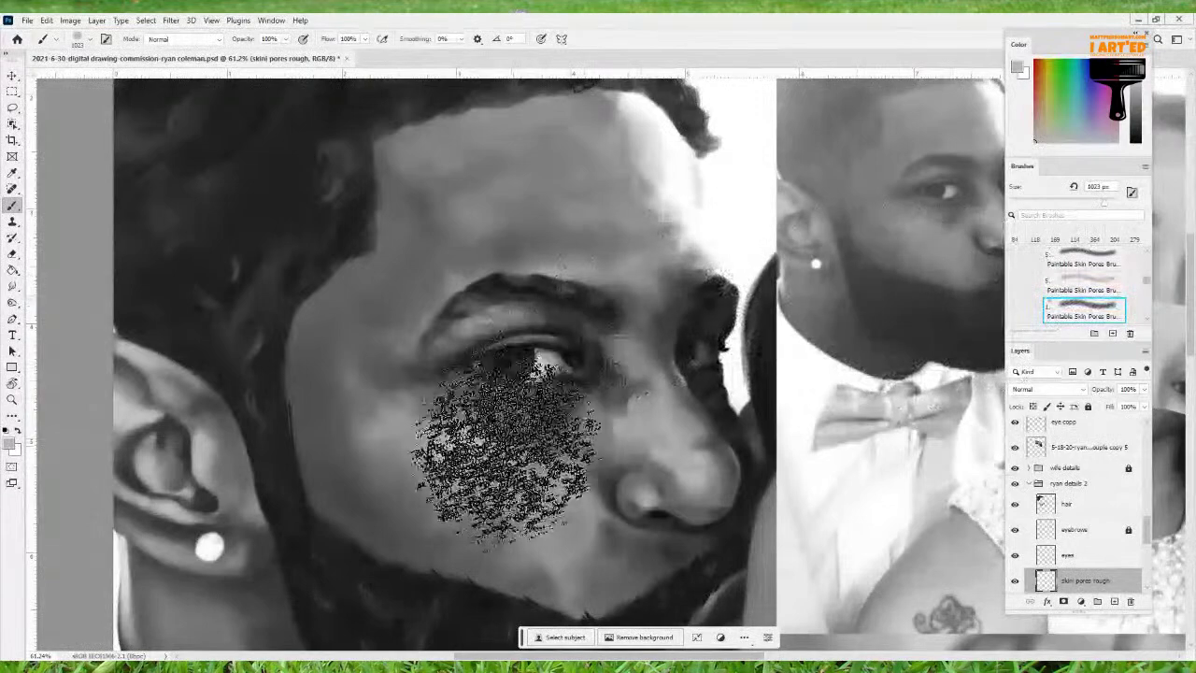
pyautogui.moveTo(593, 440); pyautogui.dragTo(516, 443)
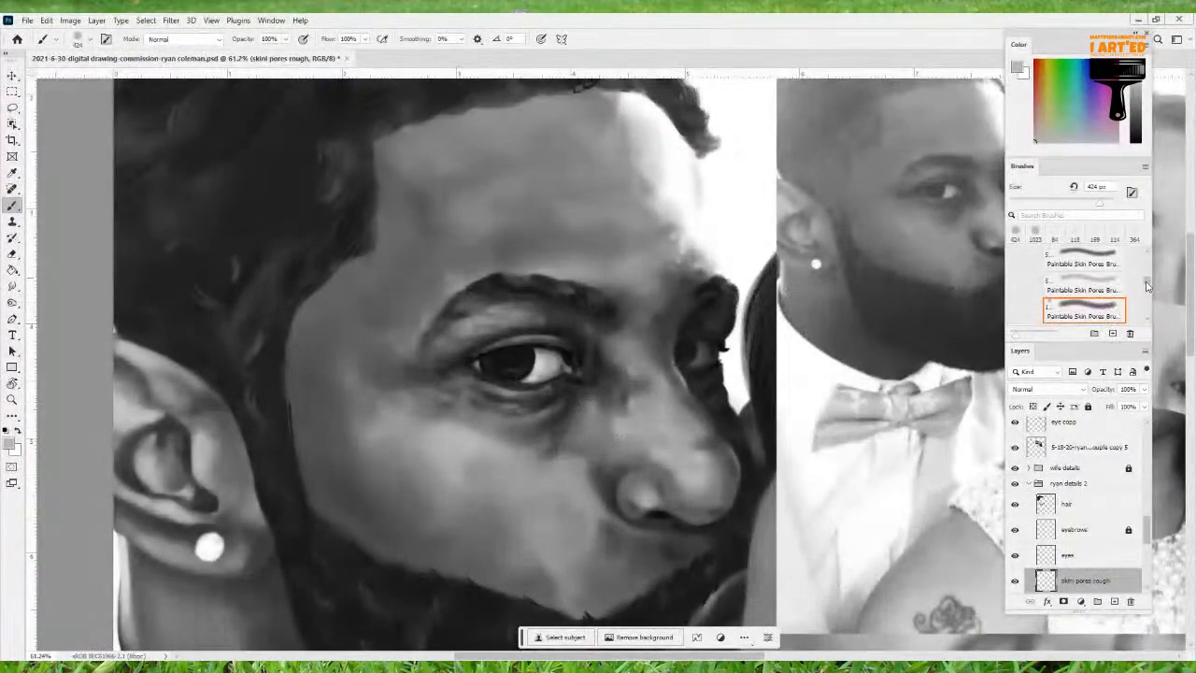
pyautogui.moveTo(1147, 286); pyautogui.dragTo(1146, 294)
pyautogui.click(1106, 286)
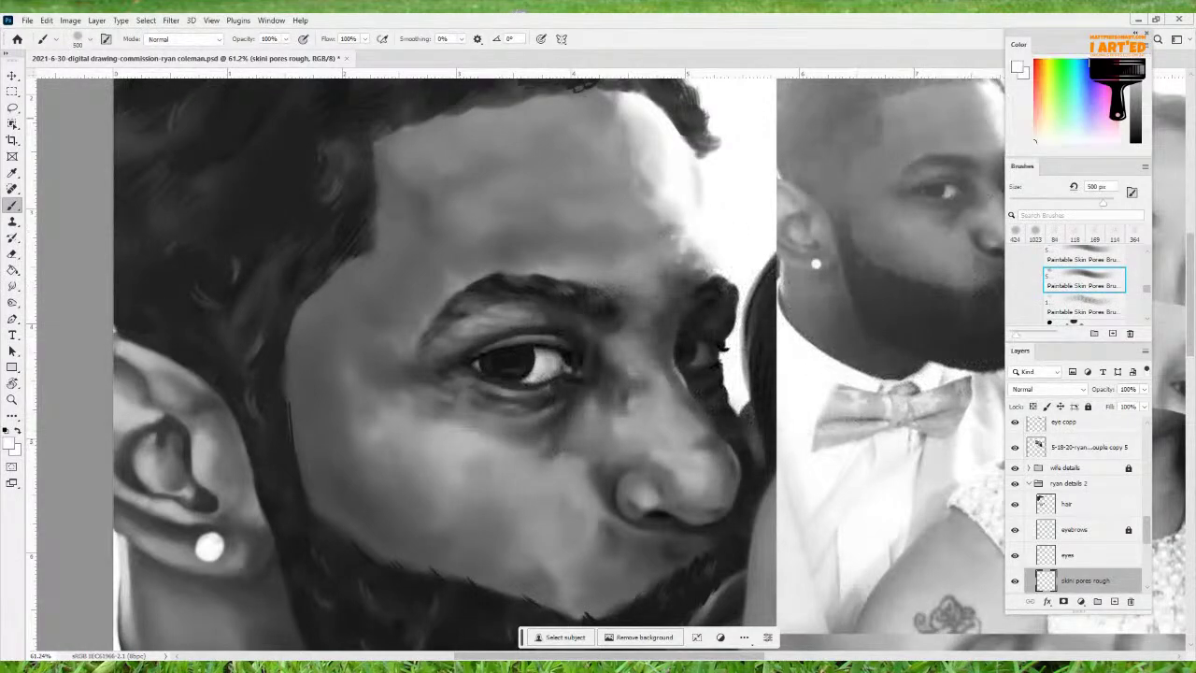
pyautogui.moveTo(483, 515)
pyautogui.mouseDown()
pyautogui.moveTo(447, 509)
pyautogui.moveTo(525, 537)
pyautogui.mouseUp()
pyautogui.scroll(3, 524, 538)
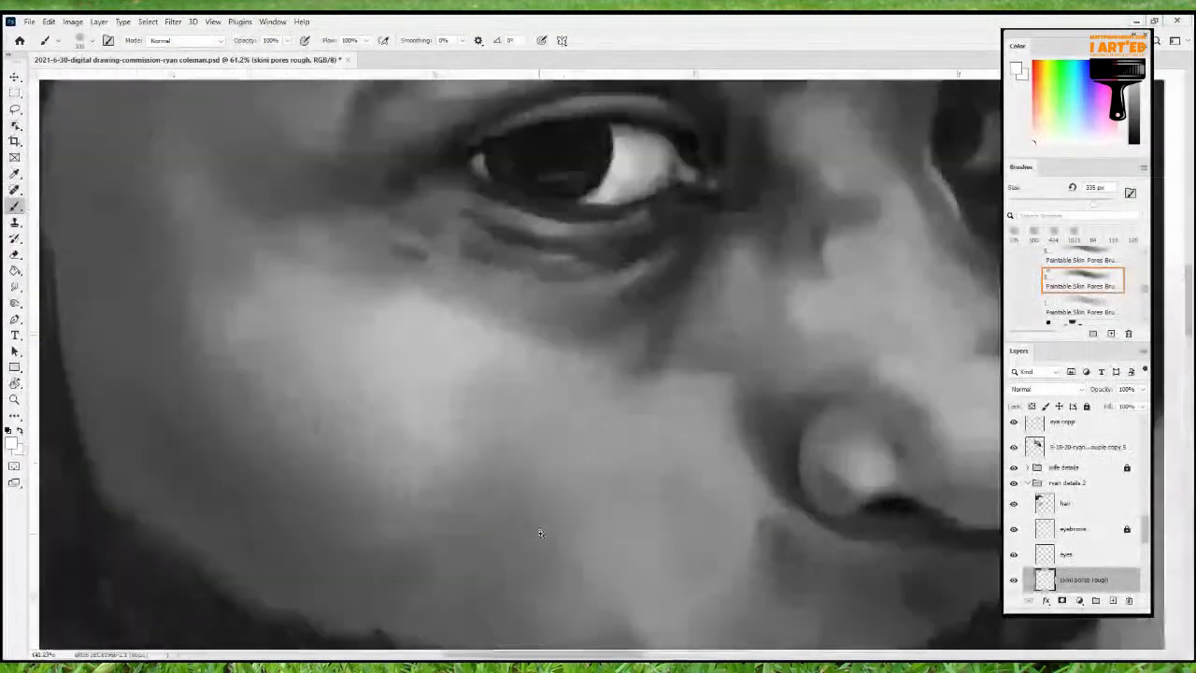
pyautogui.moveTo(475, 502); pyautogui.dragTo(742, 469)
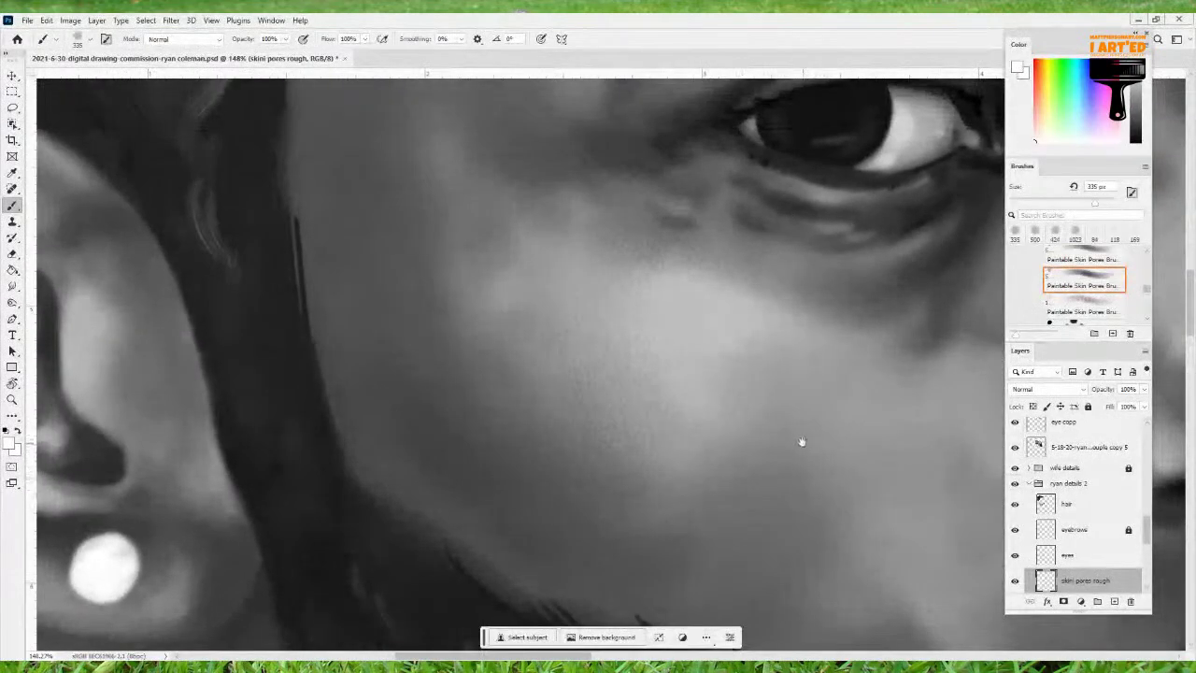
pyautogui.scroll(-4, 802, 443)
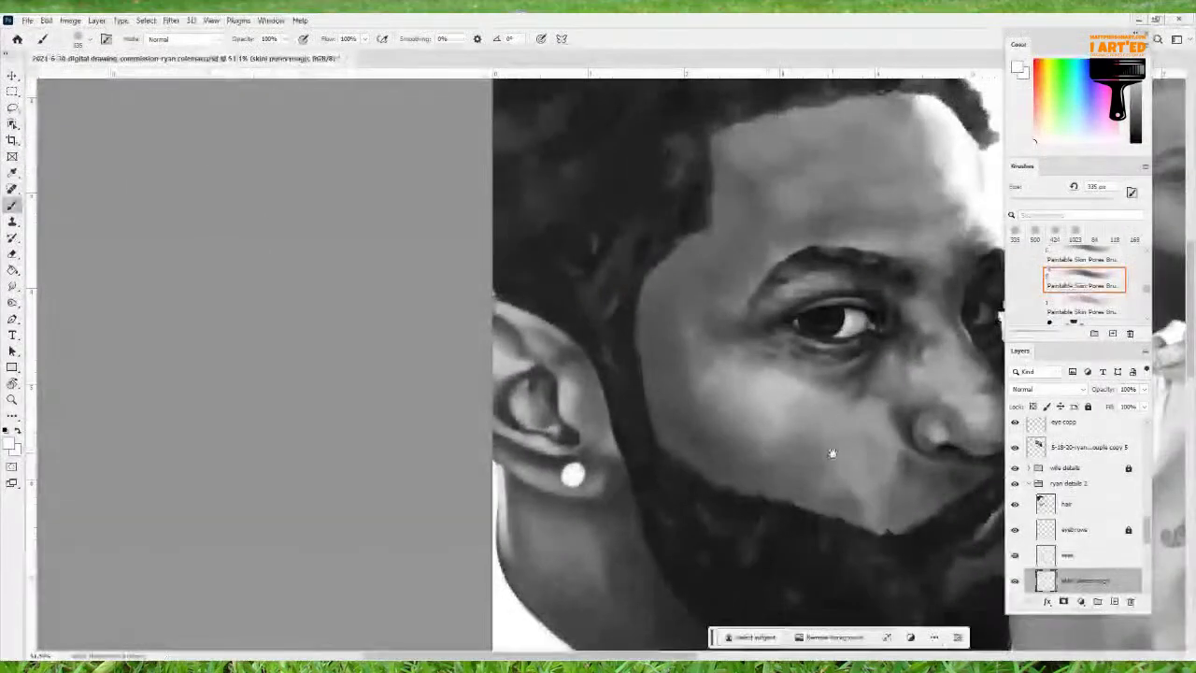
pyautogui.moveTo(832, 454); pyautogui.dragTo(630, 455)
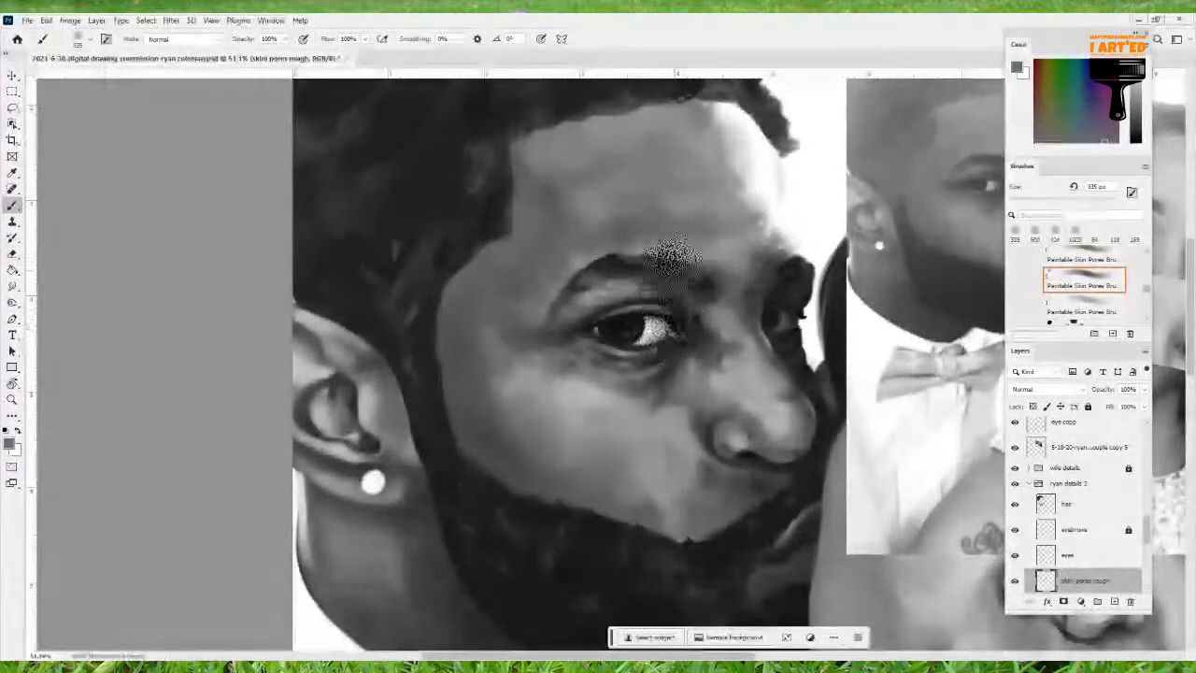
# Try black pore texture on the man's lower cheek with the Skin Pores brush at 218 px
pyautogui.keyDown('alt'); pyautogui.click(473, 338); pyautogui.keyUp('alt')
pyautogui.keyDown('alt'); pyautogui.rightClick(487, 352); pyautogui.keyUp('alt')
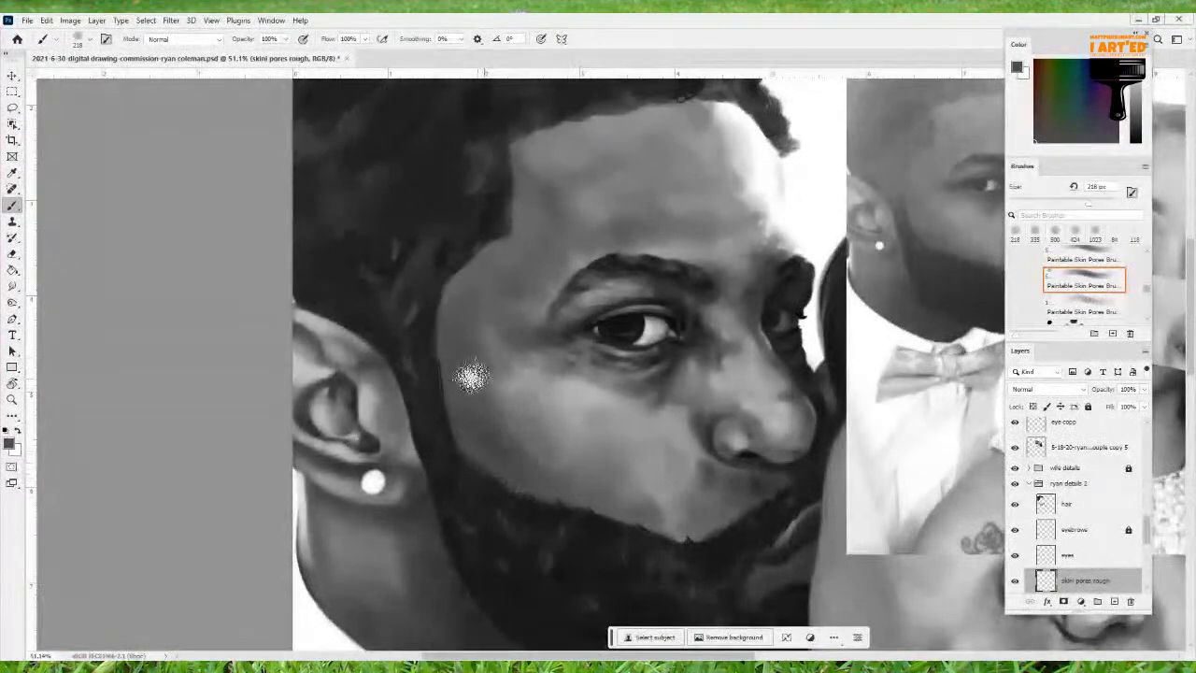
pyautogui.moveTo(1135, 121); pyautogui.dragTo(1130, 160)
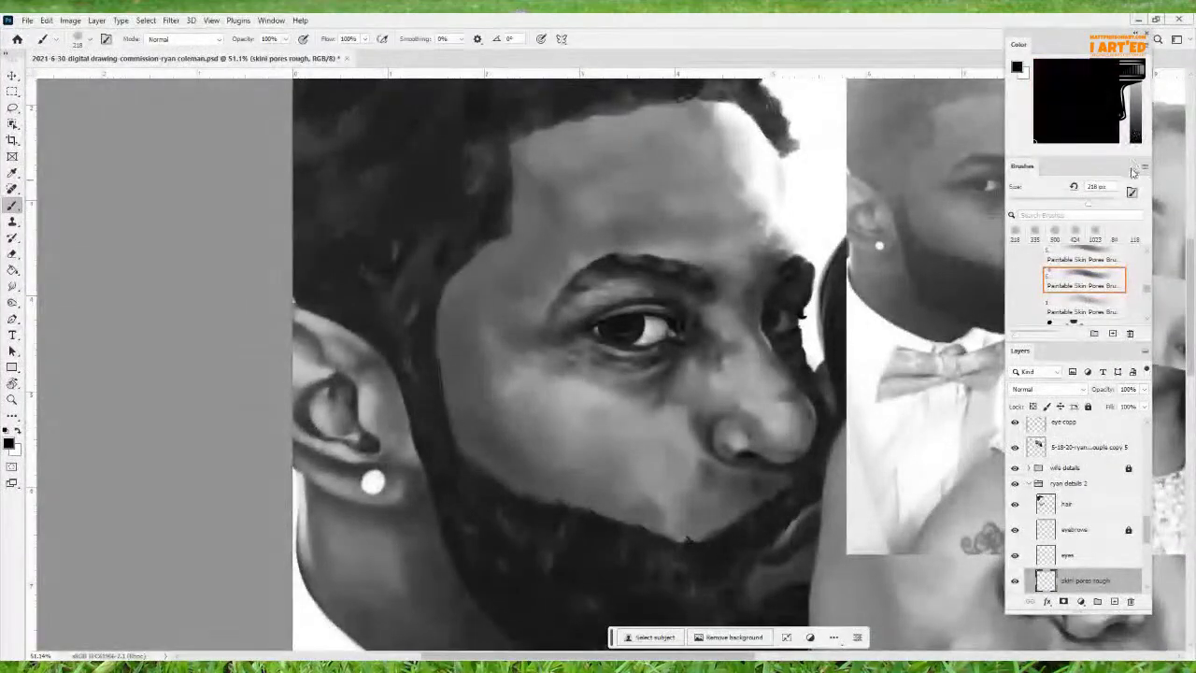
pyautogui.moveTo(609, 458); pyautogui.dragTo(611, 468)
pyautogui.scroll(5, 576, 507)
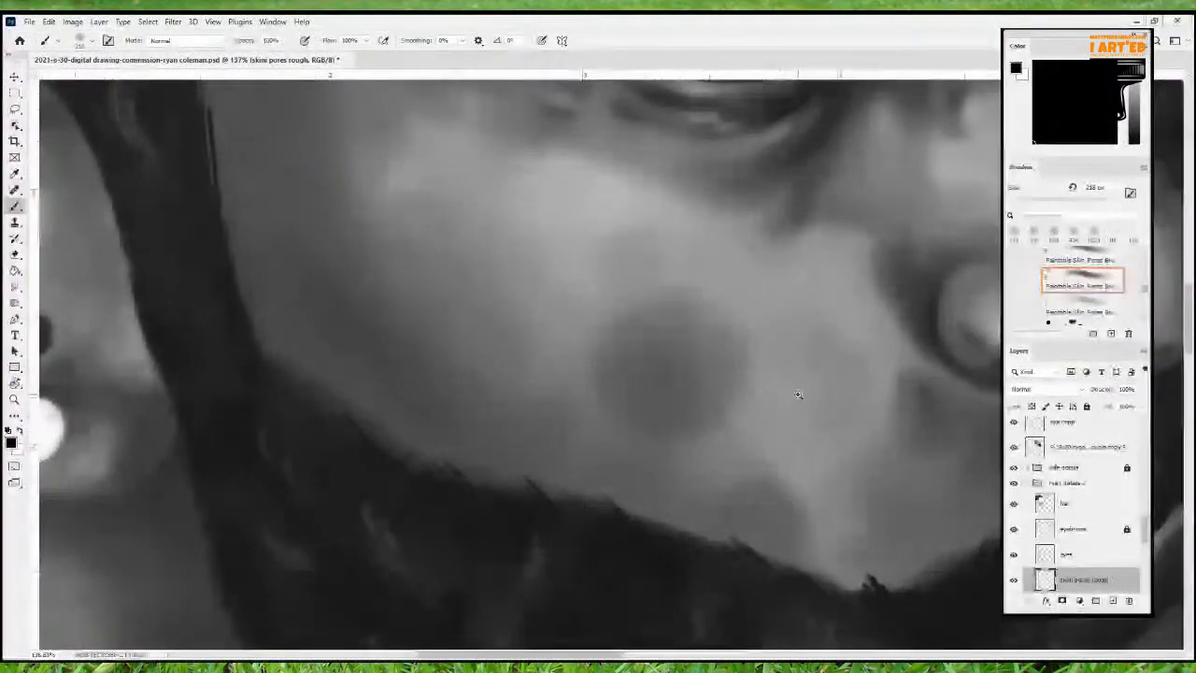
pyautogui.scroll(-5, 762, 425)
pyautogui.scroll(-5, 749, 399)
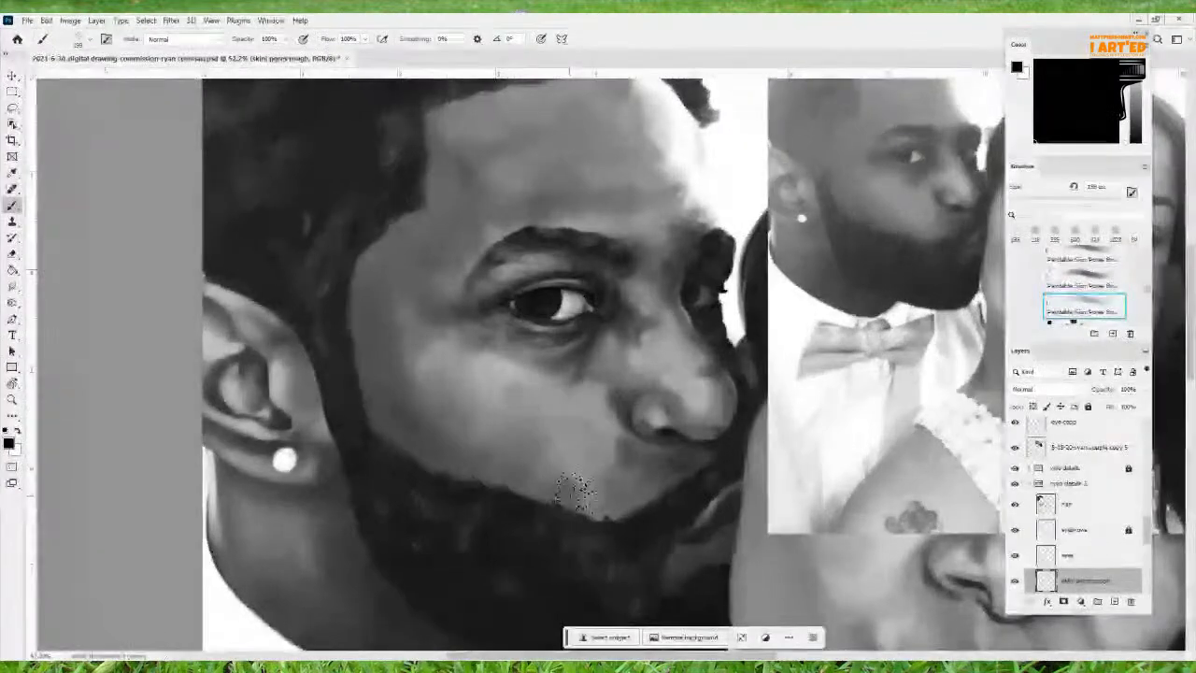
# Sample a light grey skin tone from the man's cheek and dab pores over the face with the Skin Pores brush at 105 px
pyautogui.keyDown('alt'); pyautogui.click(500, 363); pyautogui.keyUp('alt')
pyautogui.moveTo(559, 404); pyautogui.dragTo(534, 406)
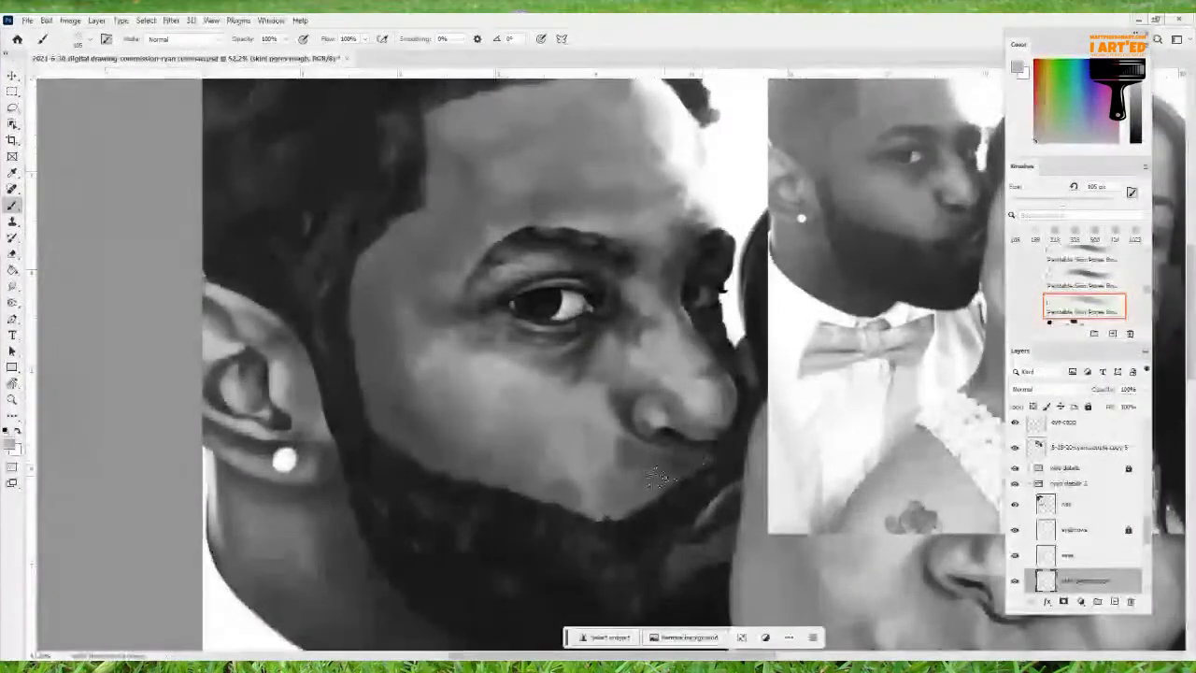
pyautogui.moveTo(573, 454); pyautogui.dragTo(619, 443)
pyautogui.moveTo(411, 391); pyautogui.dragTo(451, 430)
pyautogui.moveTo(673, 401); pyautogui.dragTo(478, 390)
pyautogui.moveTo(623, 339); pyautogui.dragTo(761, 330)
pyautogui.moveTo(663, 407)
pyautogui.mouseDown()
pyautogui.moveTo(528, 402)
pyautogui.moveTo(582, 489)
pyautogui.moveTo(590, 434)
pyautogui.moveTo(533, 447)
pyautogui.mouseUp()
# Reduce the pores brush to 85 px and 64 px and add fine light grey pores on the man's upper cheek below the eye
pyautogui.keyDown('alt'); pyautogui.rightClick(544, 435); pyautogui.keyUp('alt')
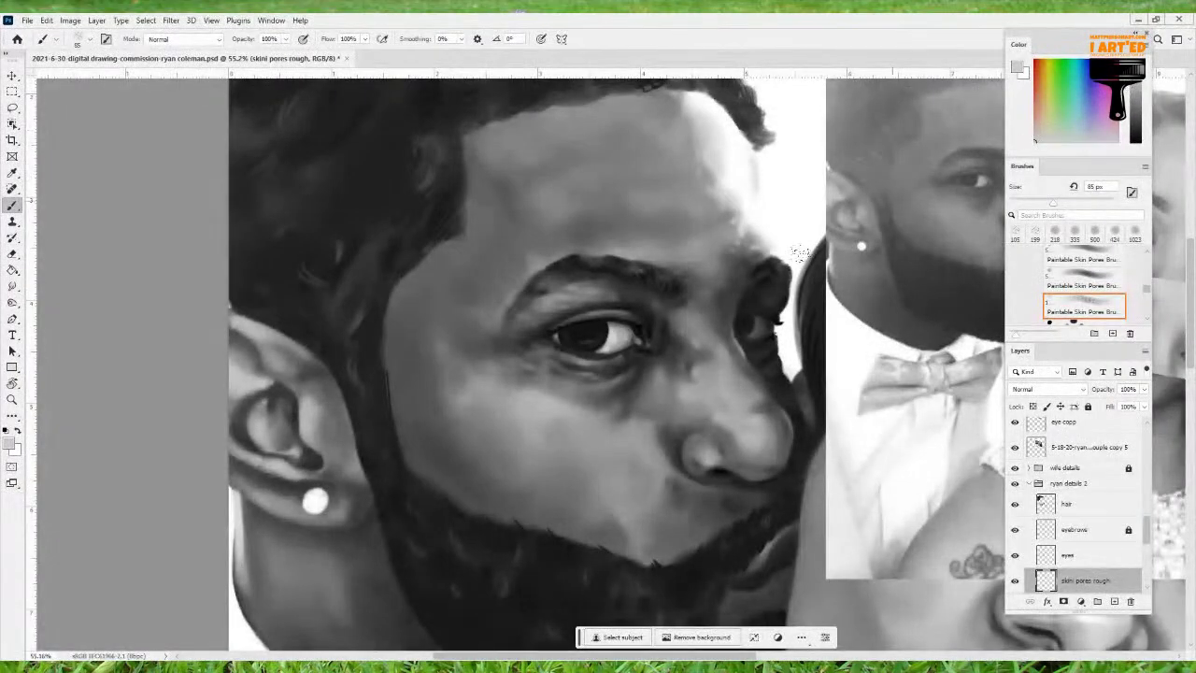
pyautogui.keyDown('alt'); pyautogui.rightClick(533, 416); pyautogui.keyUp('alt')
pyautogui.scroll(-4, 740, 420)
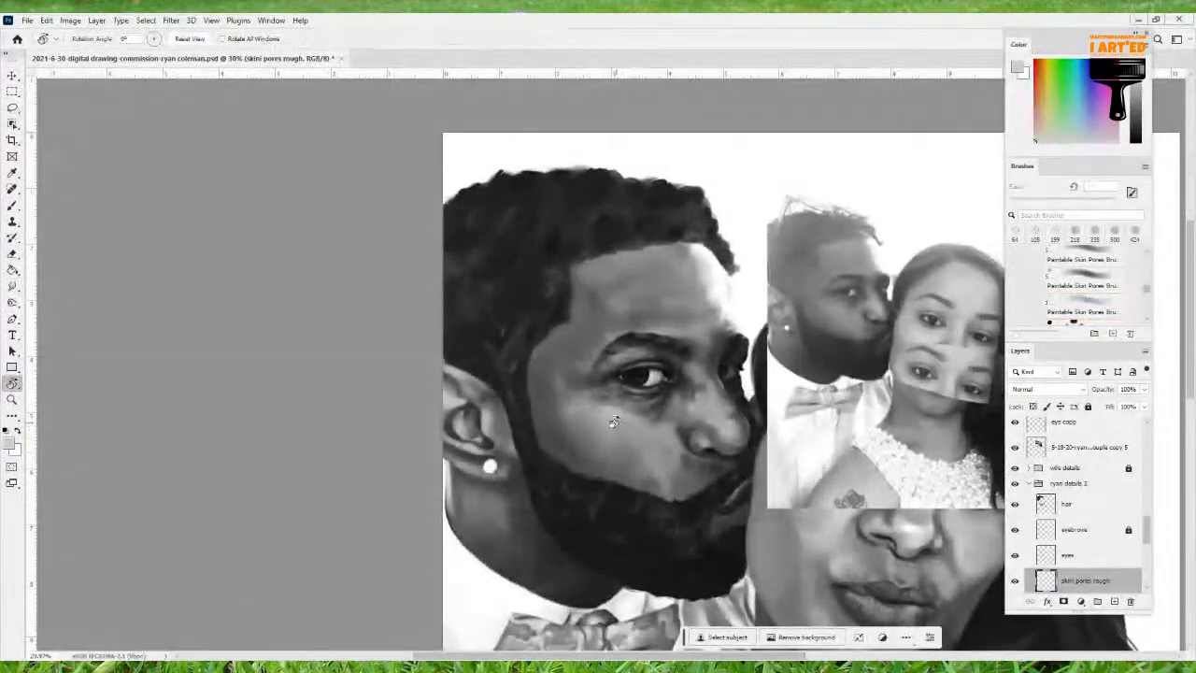
pyautogui.moveTo(613, 423)
pyautogui.mouseDown()
pyautogui.moveTo(583, 416)
pyautogui.moveTo(577, 305)
pyautogui.moveTo(707, 323)
pyautogui.moveTo(628, 372)
pyautogui.mouseUp()
pyautogui.press('b')
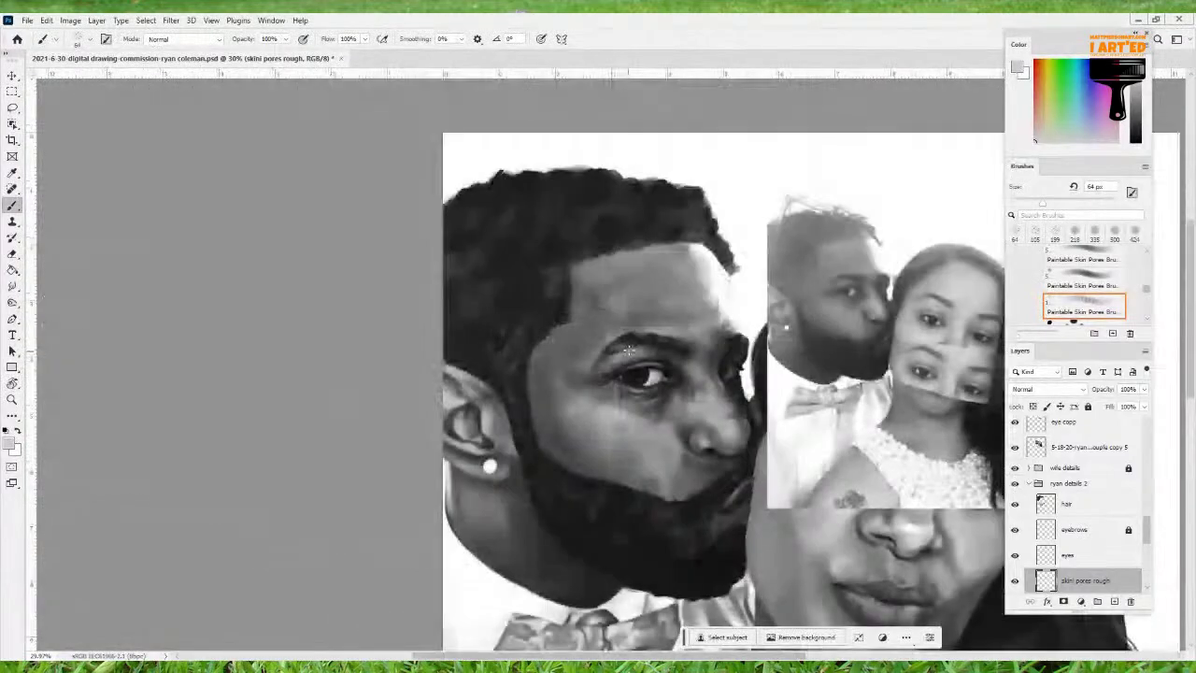
pyautogui.scroll(5, 704, 411)
pyautogui.moveTo(703, 412); pyautogui.dragTo(637, 433)
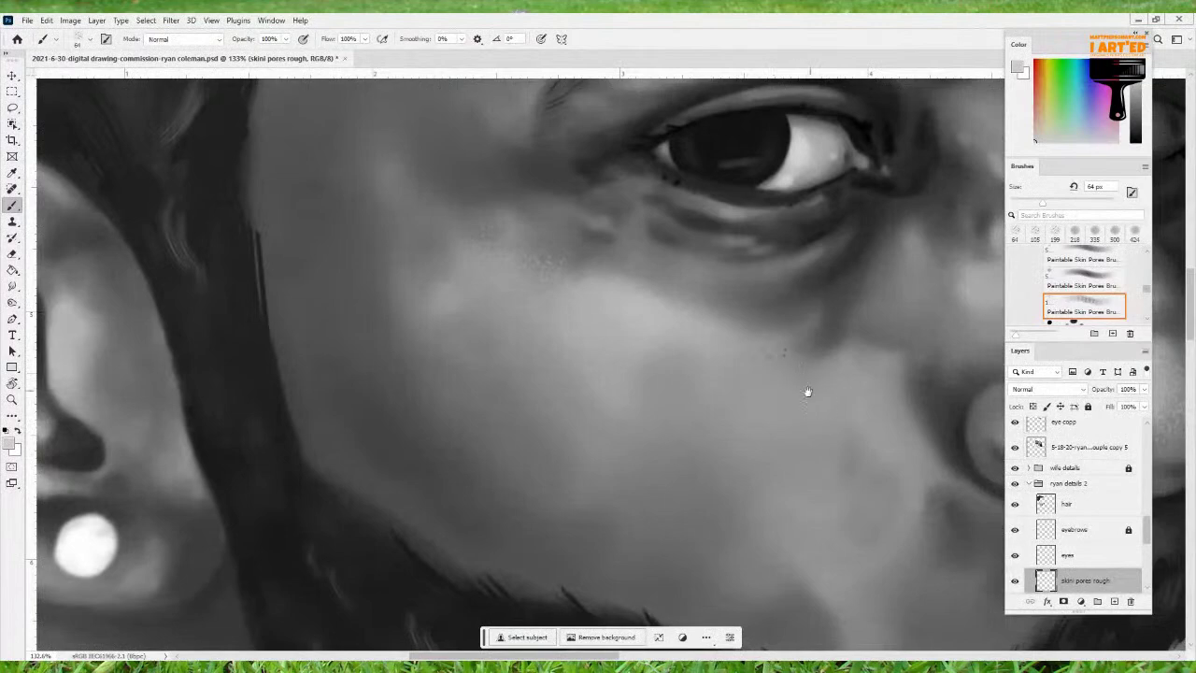
pyautogui.scroll(-5, 734, 403)
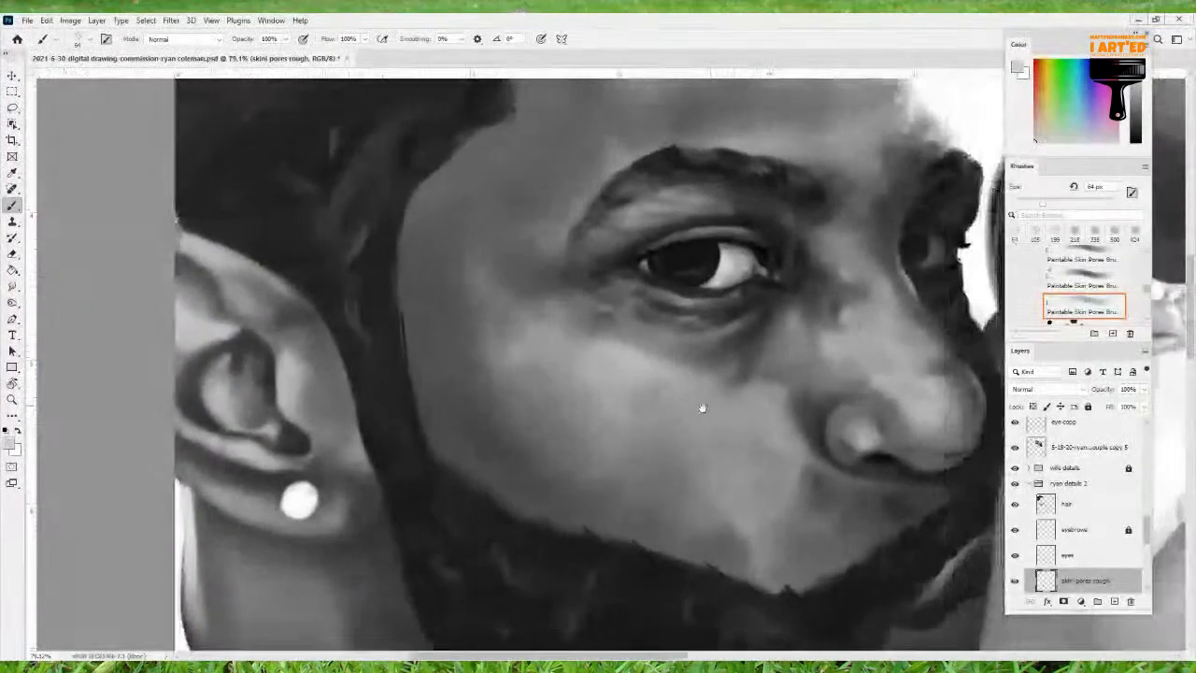
pyautogui.moveTo(708, 405); pyautogui.dragTo(643, 408)
pyautogui.scroll(-2, 704, 412)
pyautogui.moveTo(719, 417); pyautogui.dragTo(640, 410)
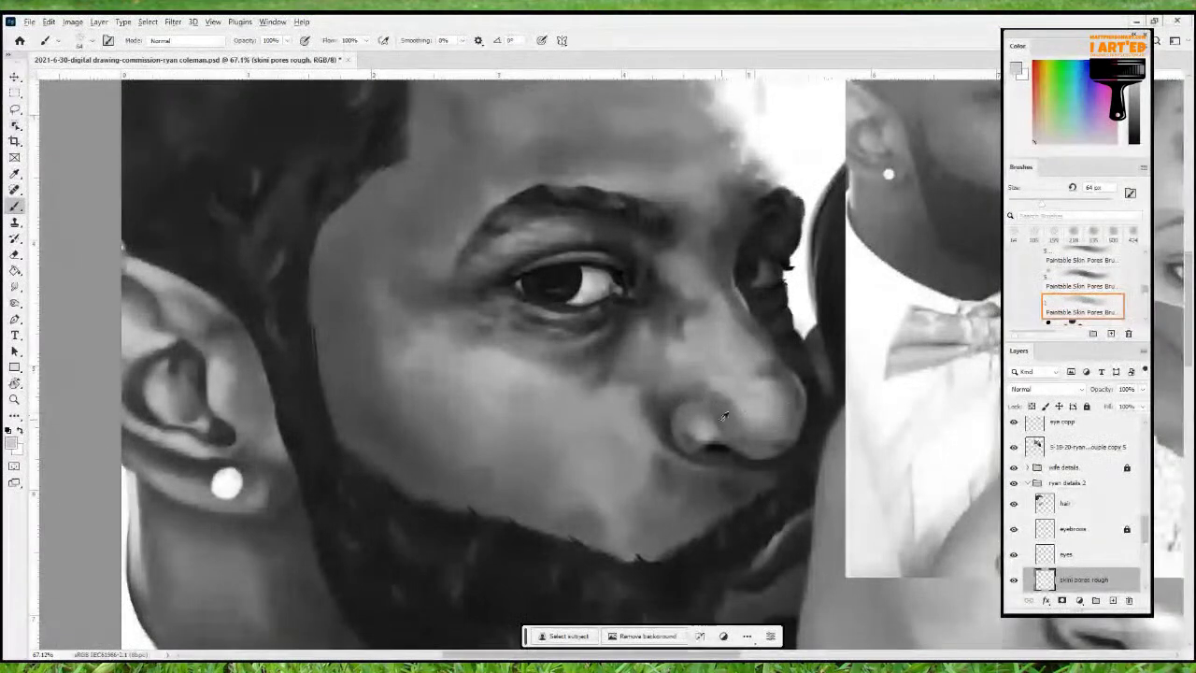
# Try the Skin Freckles brushes at 106 px and 292 px on the man's cheek and undo the marks
pyautogui.scroll(-1, 1122, 316)
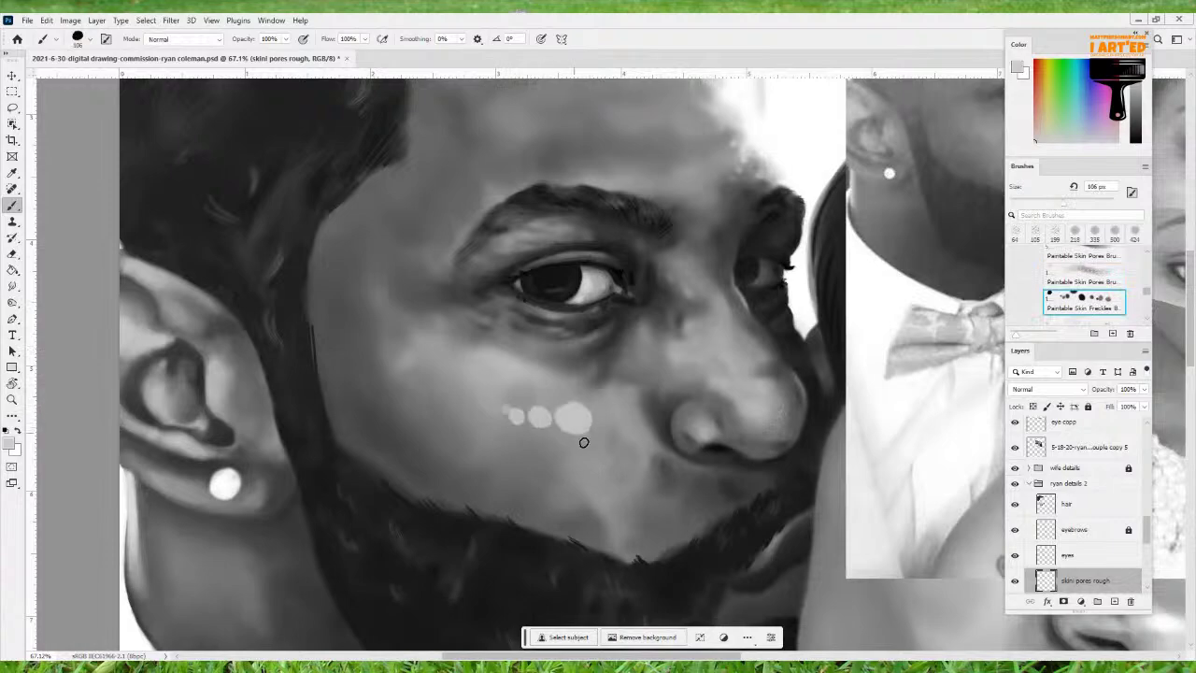
pyautogui.hotkey('ctrl', 'z')
pyautogui.scroll(-1, 1107, 314)
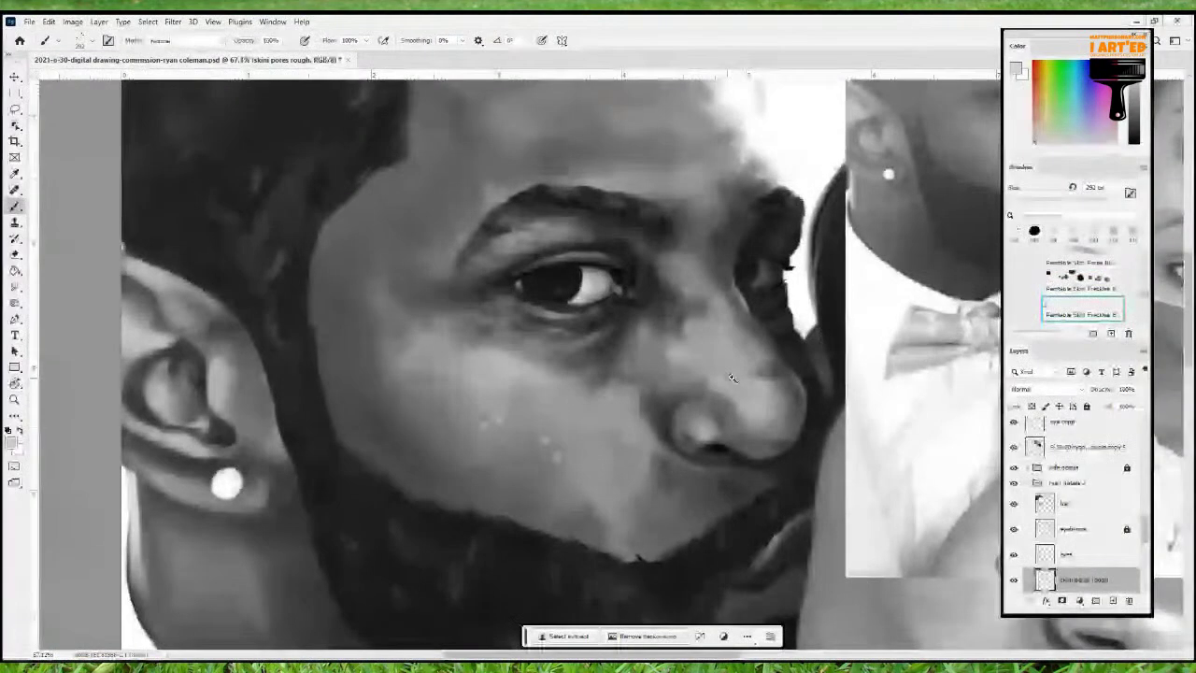
pyautogui.scroll(-6, 736, 377)
pyautogui.scroll(1, 735, 377)
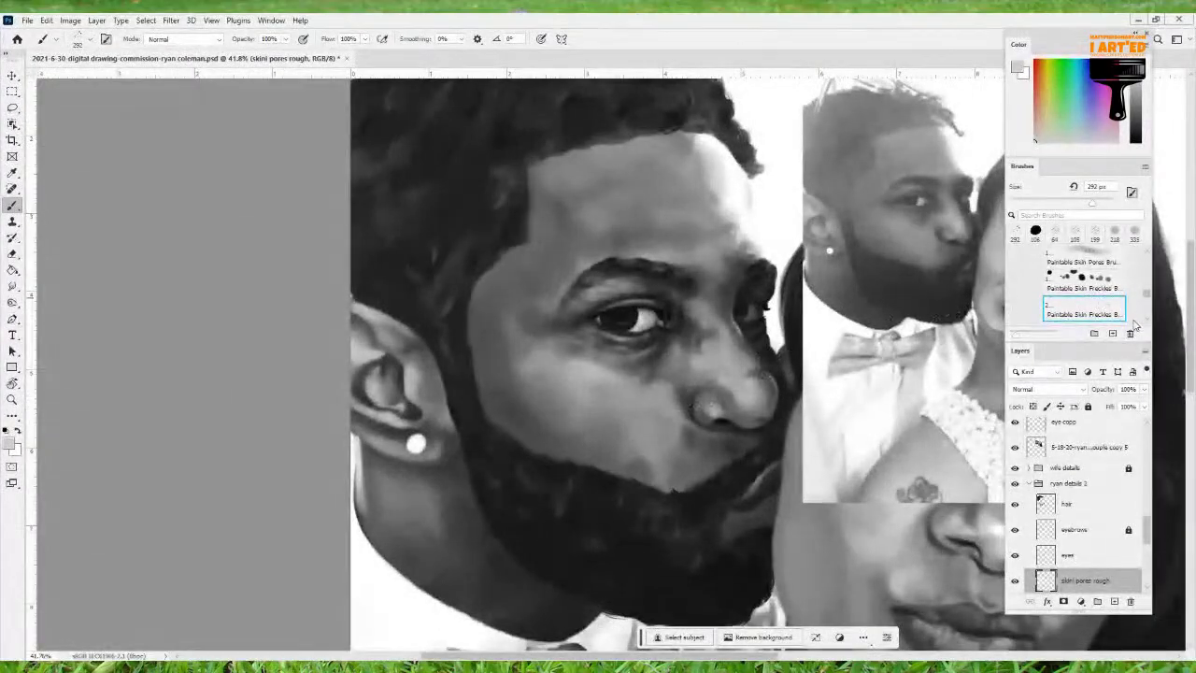
# Try the larger Skin Freckles brush and the Paintable Splatter brush on the man's cheek, undoing the marks
pyautogui.scroll(-1, 1112, 316)
pyautogui.click(1086, 317)
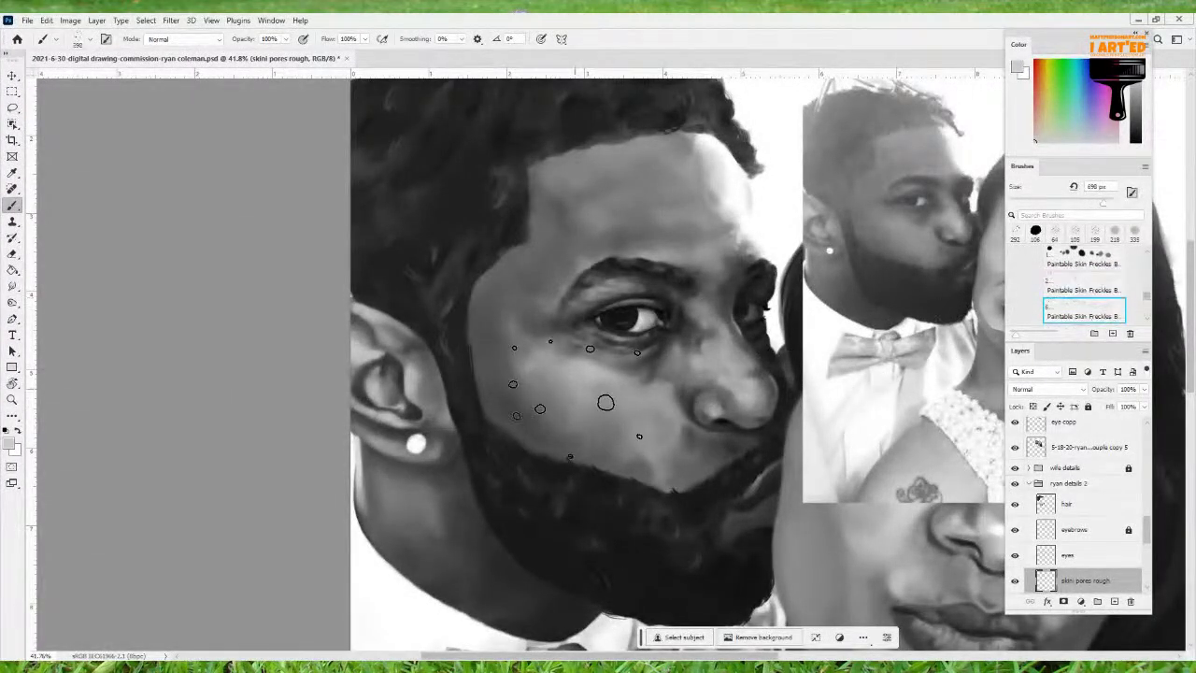
pyautogui.hotkey('ctrl', 'z')
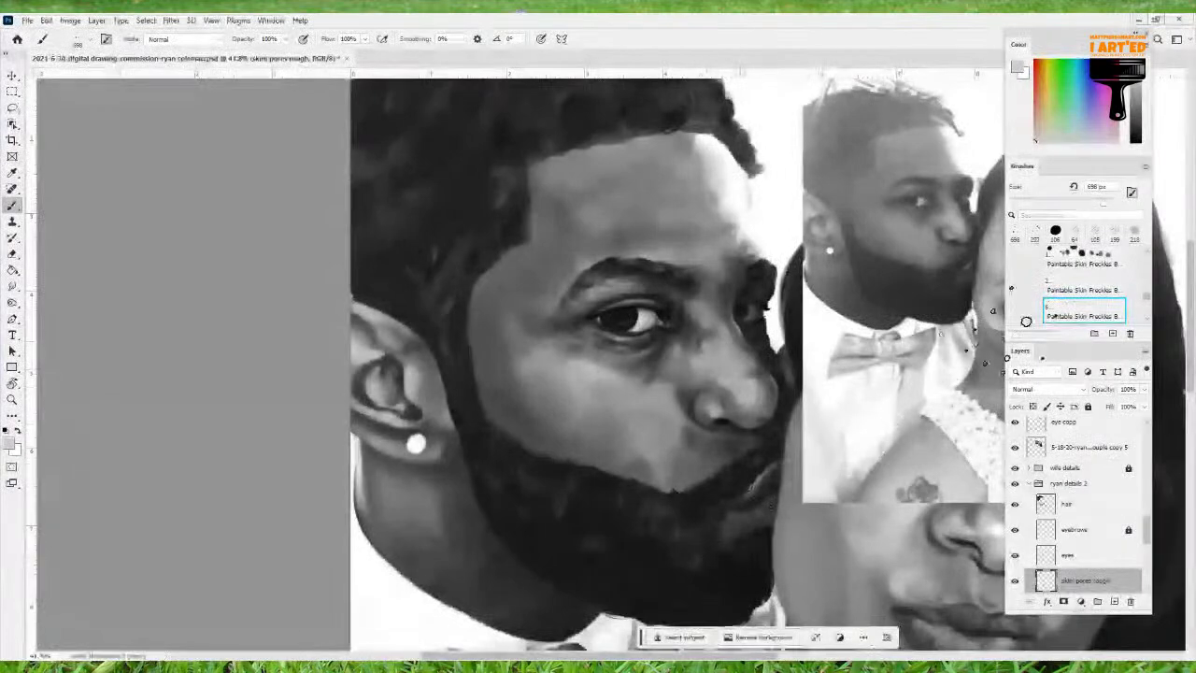
pyautogui.scroll(-1, 1149, 321)
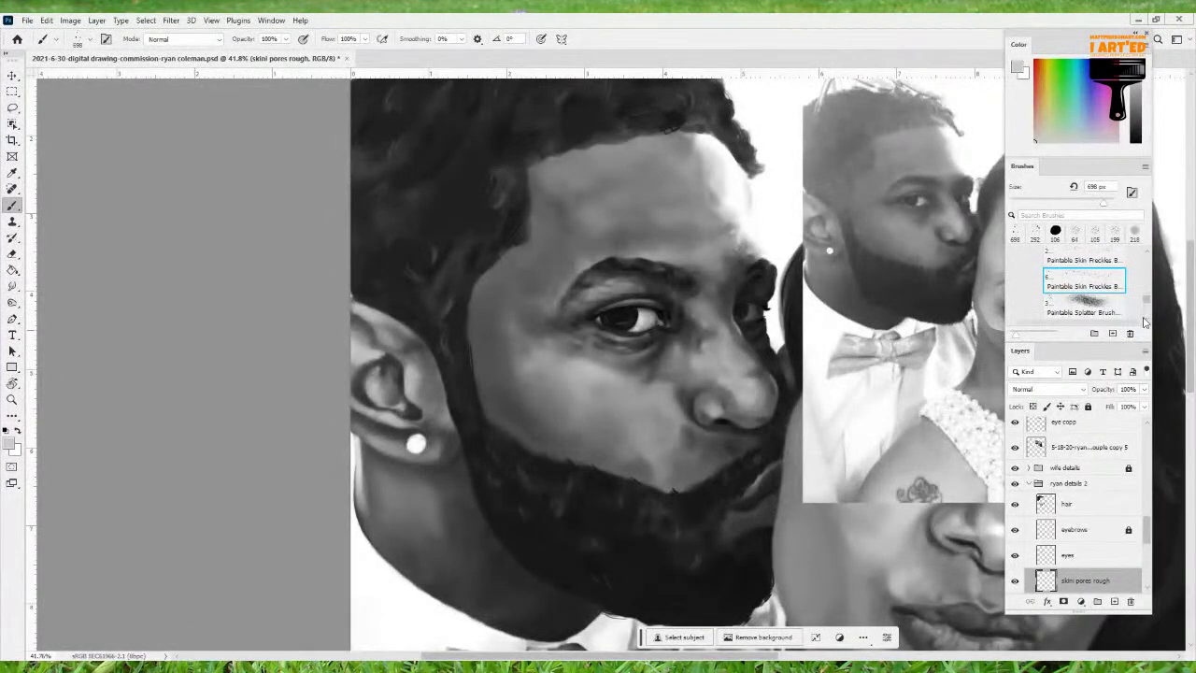
pyautogui.moveTo(565, 374)
pyautogui.mouseDown()
pyautogui.moveTo(615, 409)
pyautogui.moveTo(655, 411)
pyautogui.mouseUp()
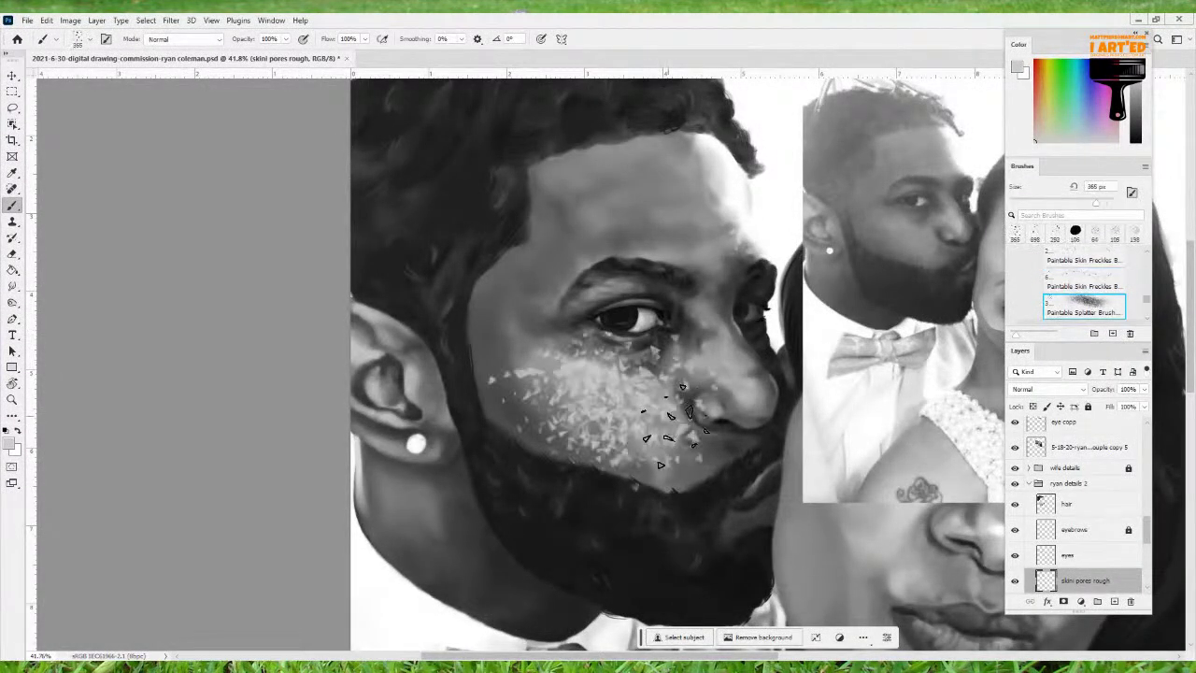
pyautogui.hotkey('ctrl', 'z')
# Return to the 199 px Skin Pores brush, add light pores to the man's forehead, and sample a darker grey skin tone for further dabs
pyautogui.scroll(4, 1077, 267)
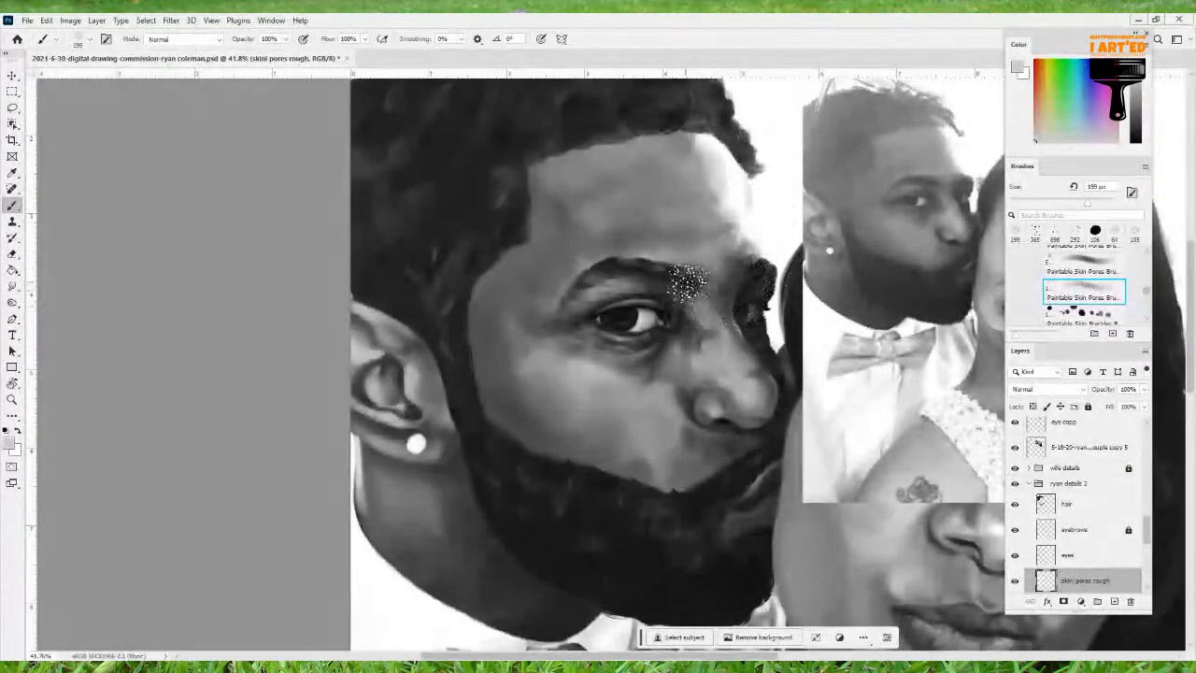
pyautogui.moveTo(587, 253); pyautogui.dragTo(645, 236)
pyautogui.moveTo(717, 225)
pyautogui.mouseDown()
pyautogui.moveTo(568, 345)
pyautogui.moveTo(612, 251)
pyautogui.moveTo(726, 172)
pyautogui.moveTo(729, 220)
pyautogui.mouseUp()
pyautogui.keyDown('alt'); pyautogui.click(570, 235); pyautogui.keyUp('alt')
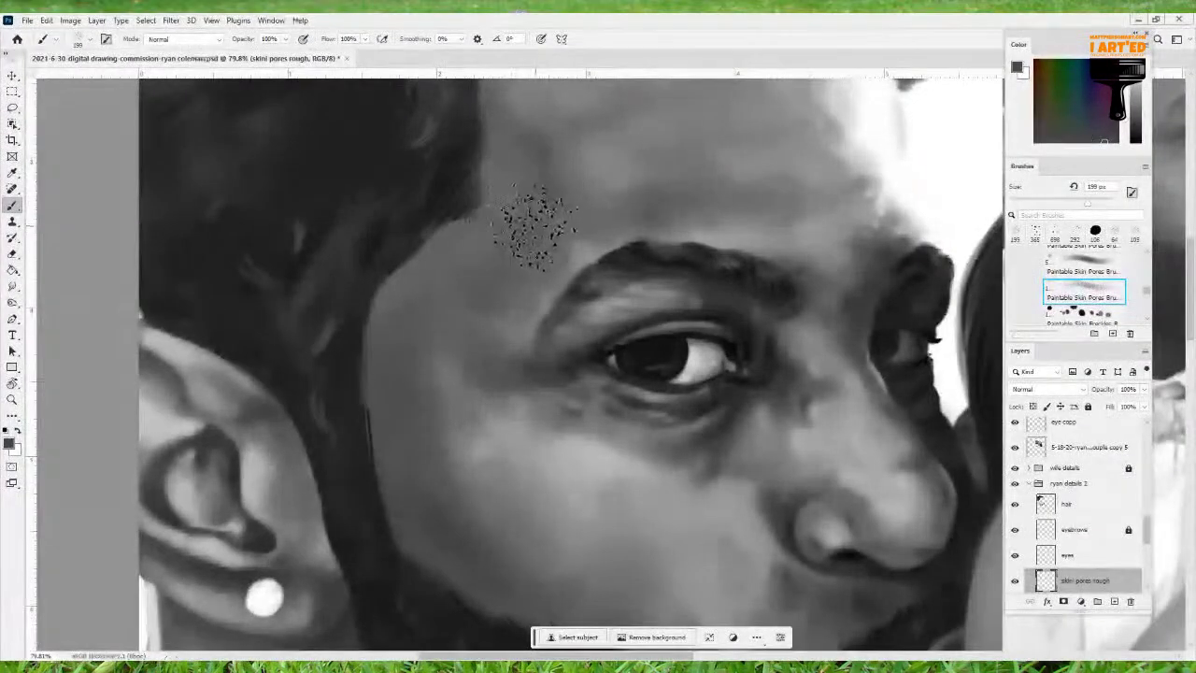
pyautogui.click(464, 444)
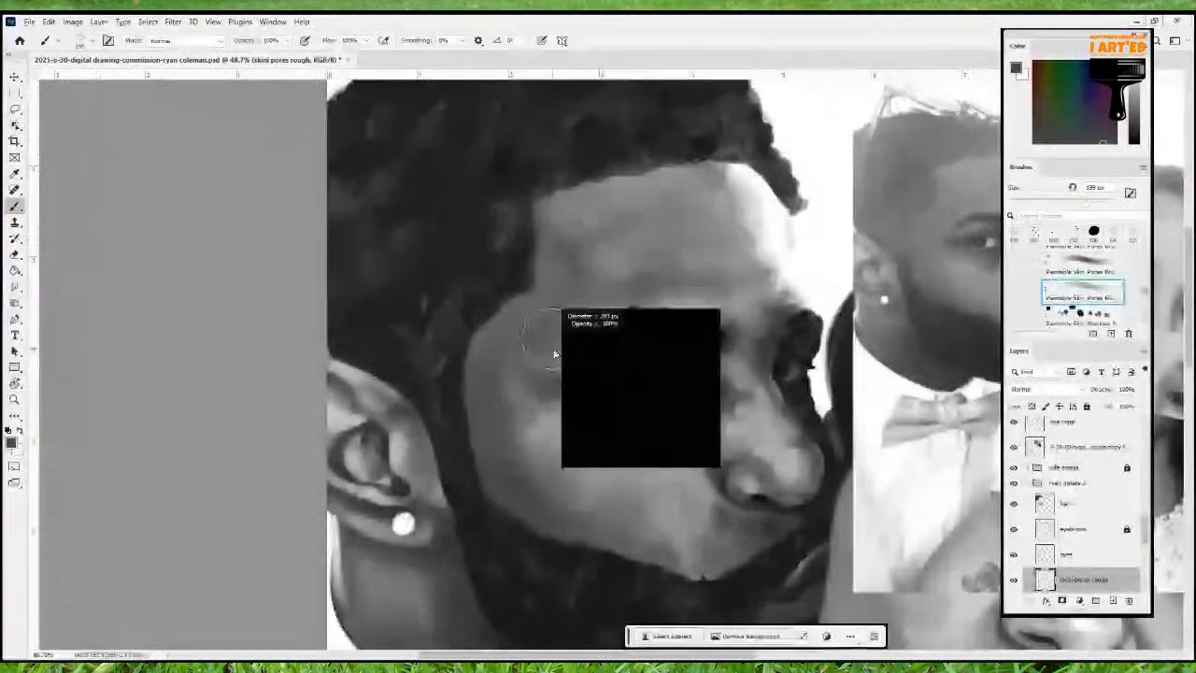
# Enlarge the pores brush to 250 px for dark grey pores on the man's cheek, and reduce it to 134 px for the forehead
pyautogui.click(534, 329)
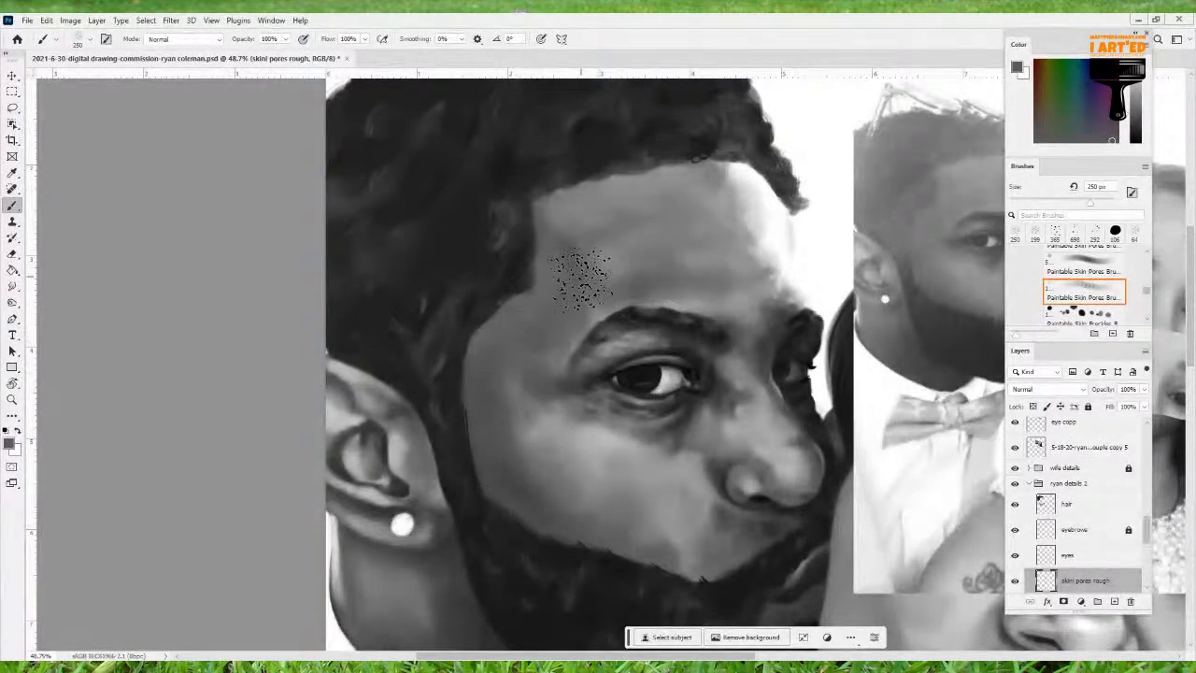
pyautogui.moveTo(577, 427); pyautogui.dragTo(647, 334)
pyautogui.moveTo(644, 482); pyautogui.dragTo(629, 375)
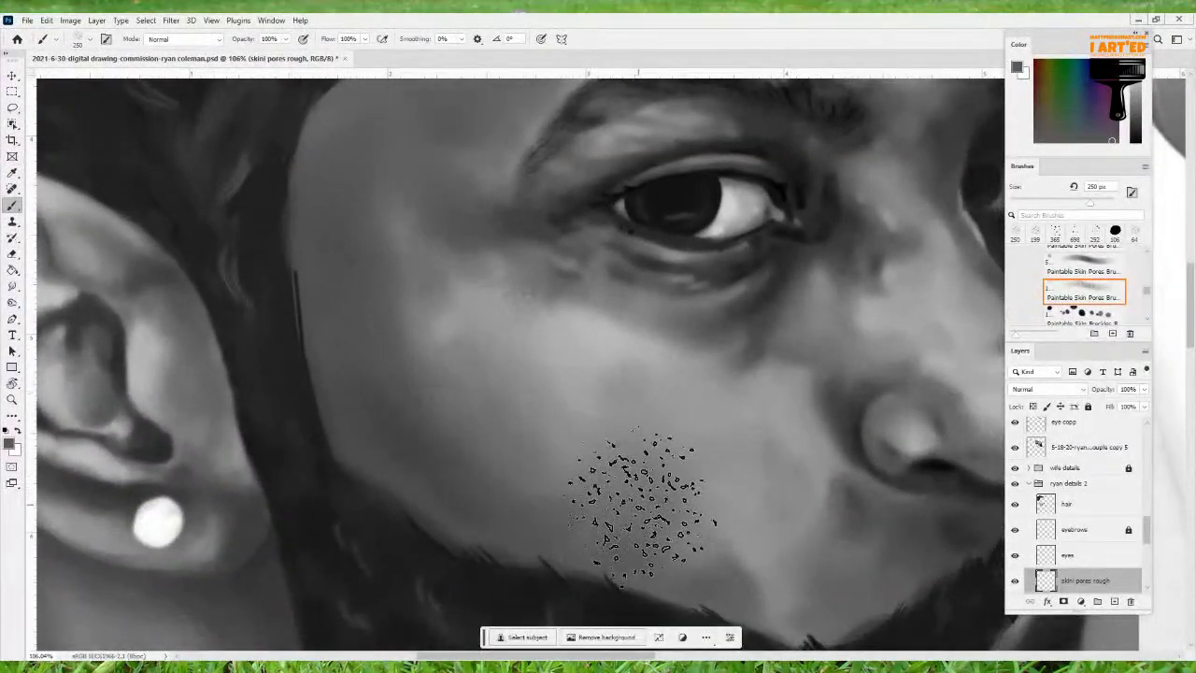
pyautogui.scroll(-4, 668, 450)
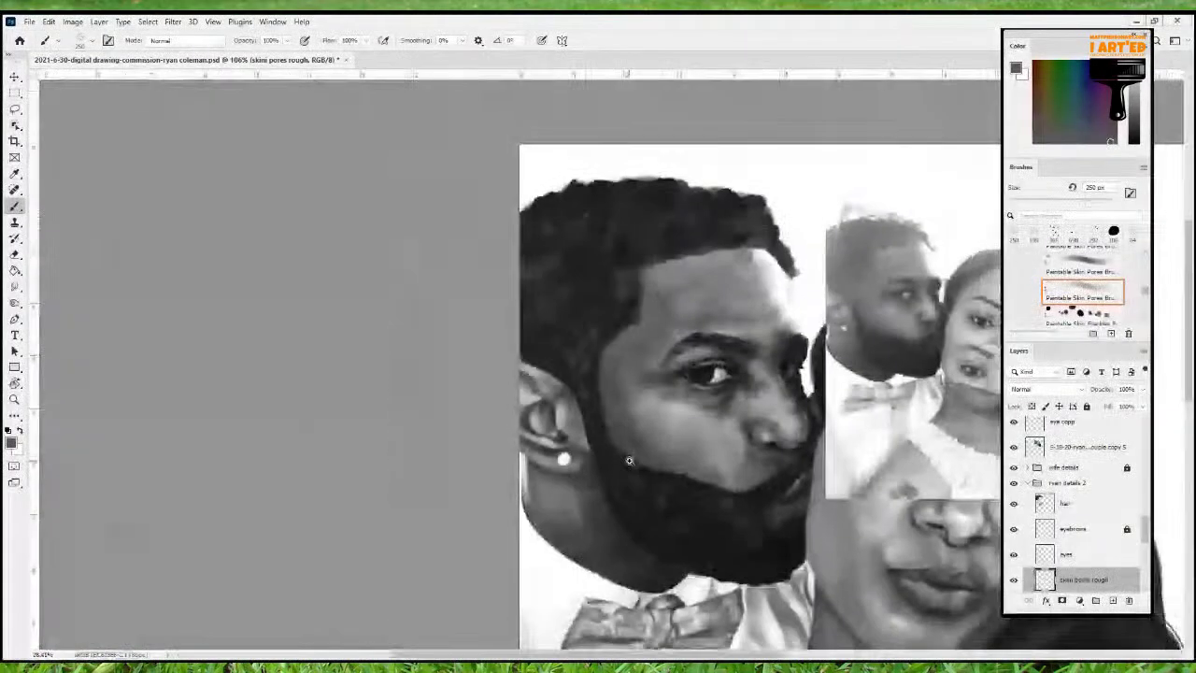
pyautogui.scroll(3, 668, 450)
pyautogui.moveTo(668, 449); pyautogui.dragTo(601, 433)
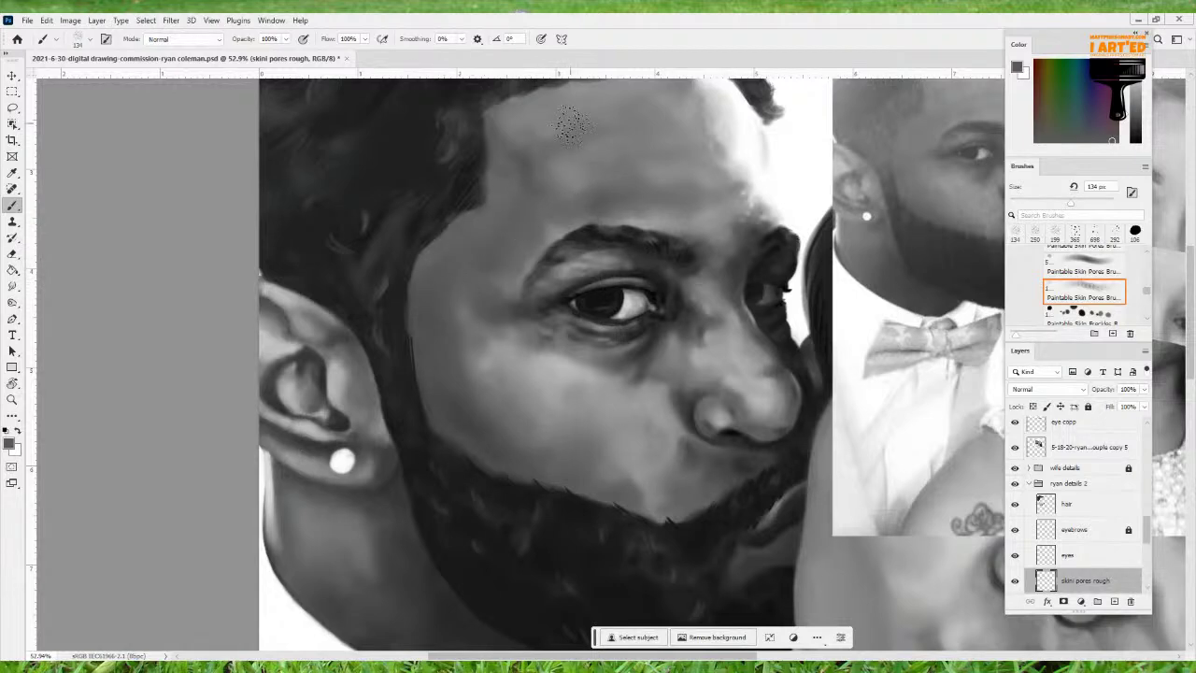
# Test dark grey pore texture on the man's cheek with the larger Skin Pores brushes at 500 px and 1023 px
pyautogui.scroll(3, 1126, 271)
pyautogui.click(1111, 280)
pyautogui.moveTo(614, 387)
pyautogui.mouseDown()
pyautogui.moveTo(582, 408)
pyautogui.moveTo(626, 439)
pyautogui.mouseUp()
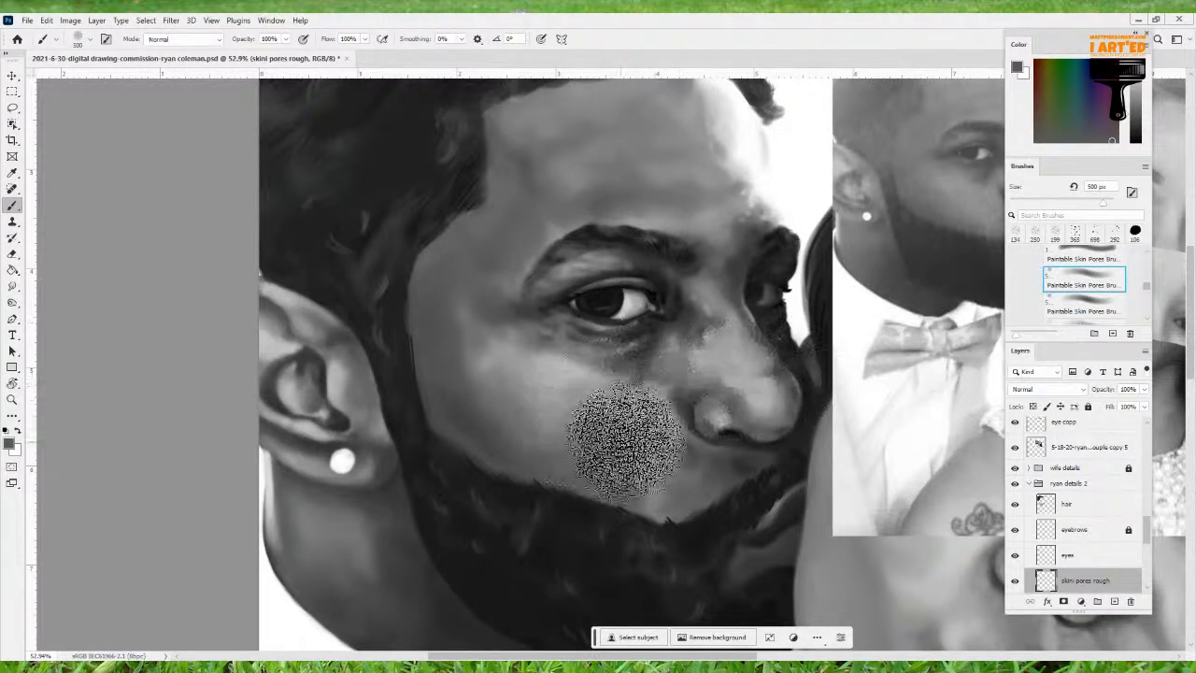
pyautogui.click(1084, 254)
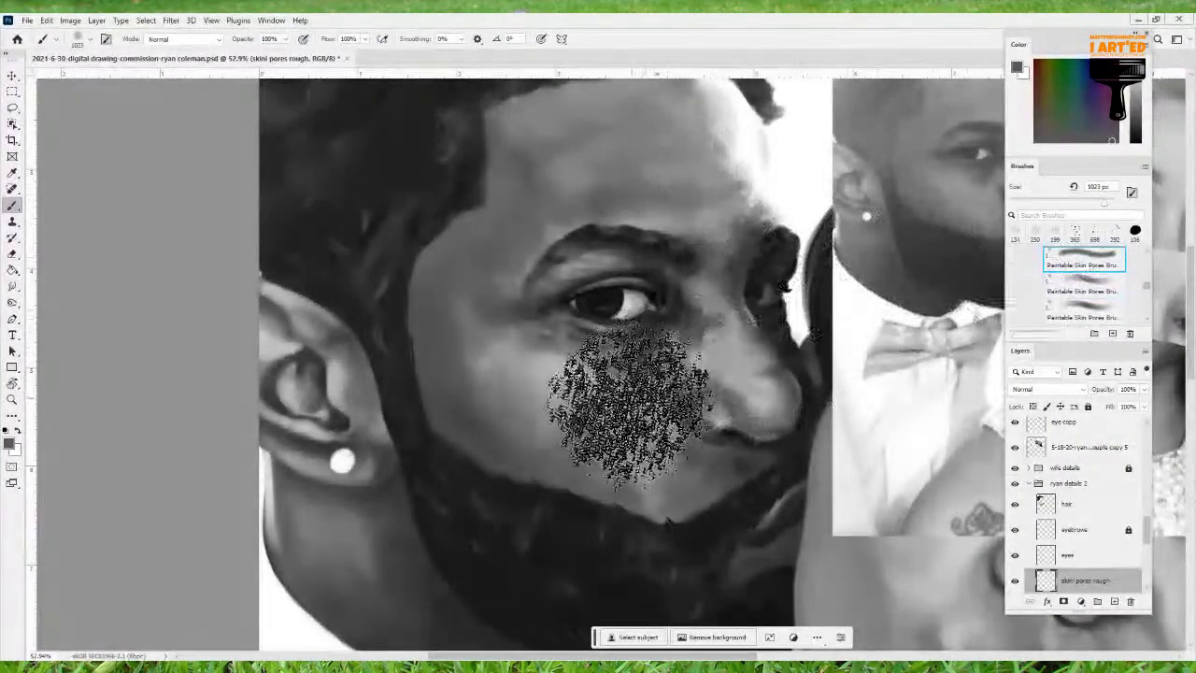
pyautogui.moveTo(520, 502); pyautogui.dragTo(577, 489)
pyautogui.scroll(5, 577, 490)
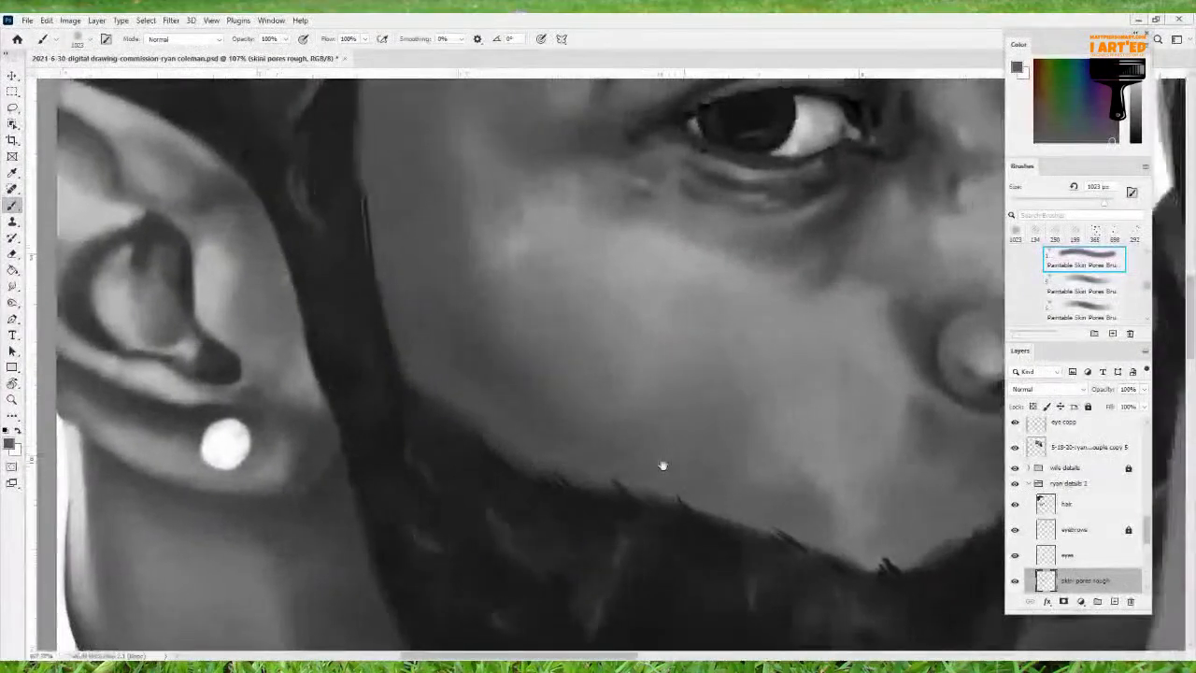
# Reduce the Skin Pores brush to 437 px and dab dark grey pore texture over the man's cheek beside the nose
pyautogui.moveTo(663, 465); pyautogui.dragTo(555, 480)
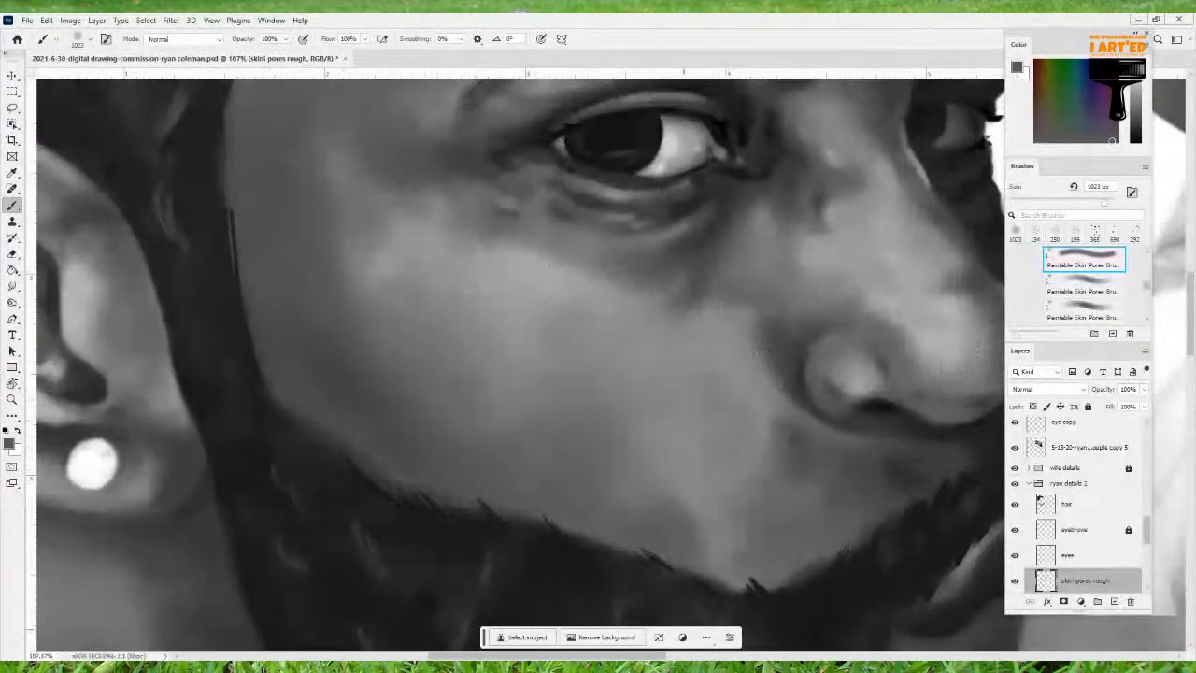
pyautogui.moveTo(740, 392); pyautogui.dragTo(551, 408)
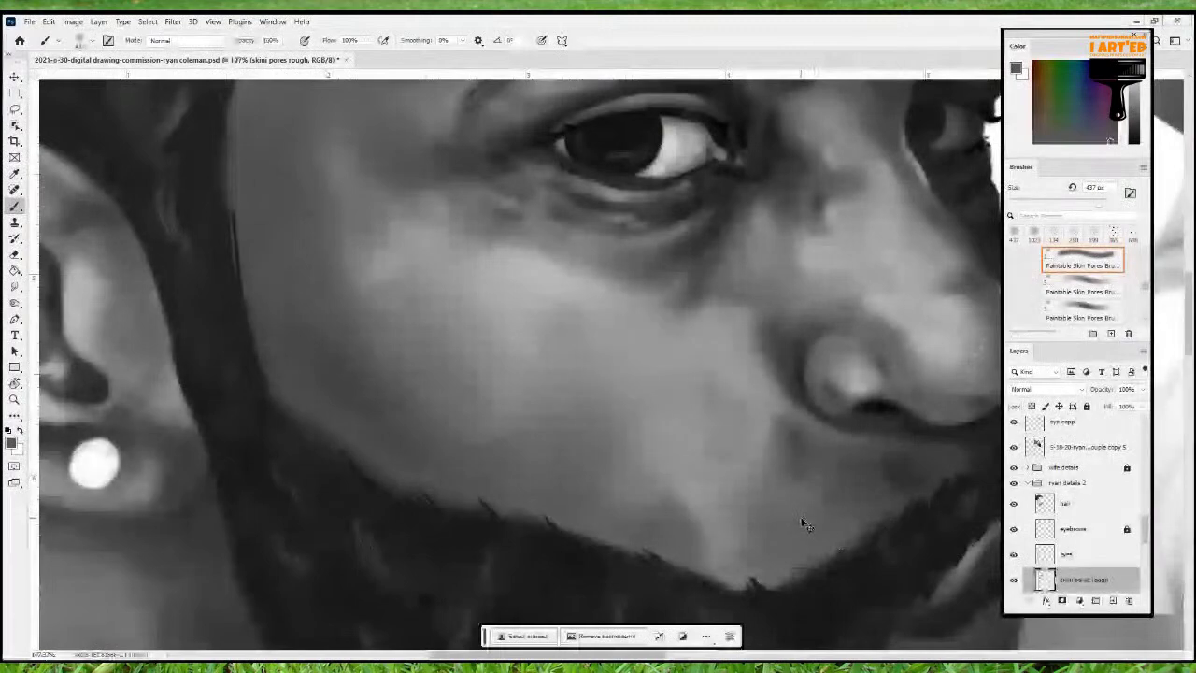
pyautogui.moveTo(884, 341); pyautogui.dragTo(765, 441)
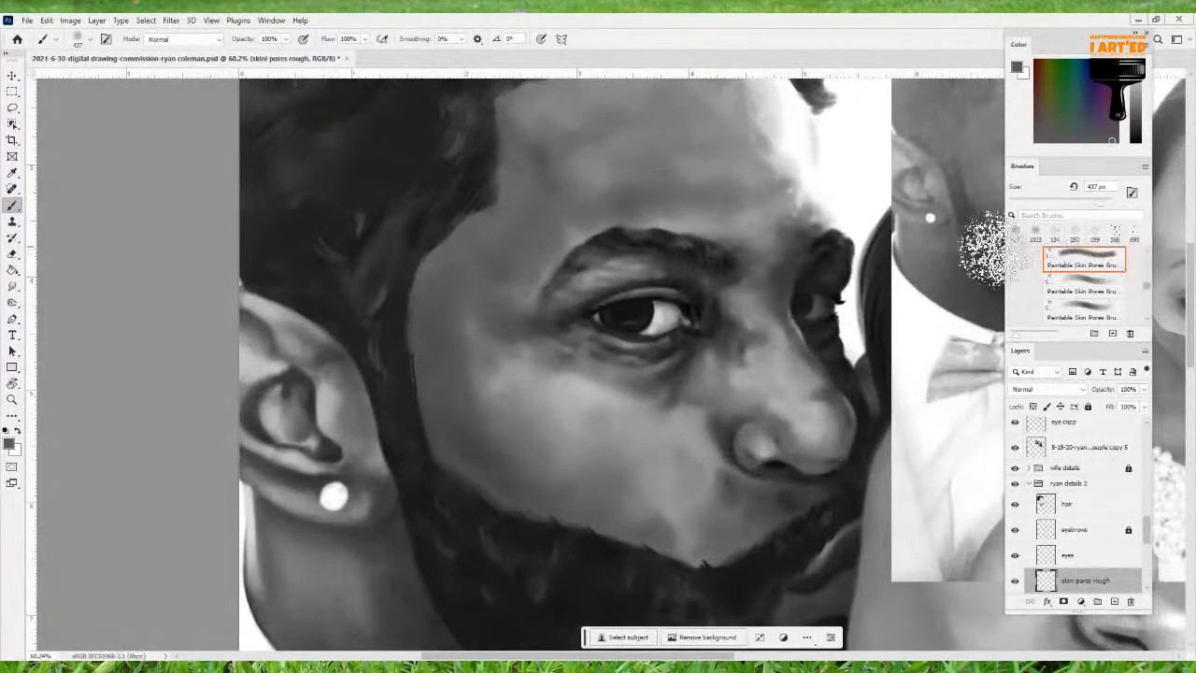
pyautogui.scroll(1, 1075, 293)
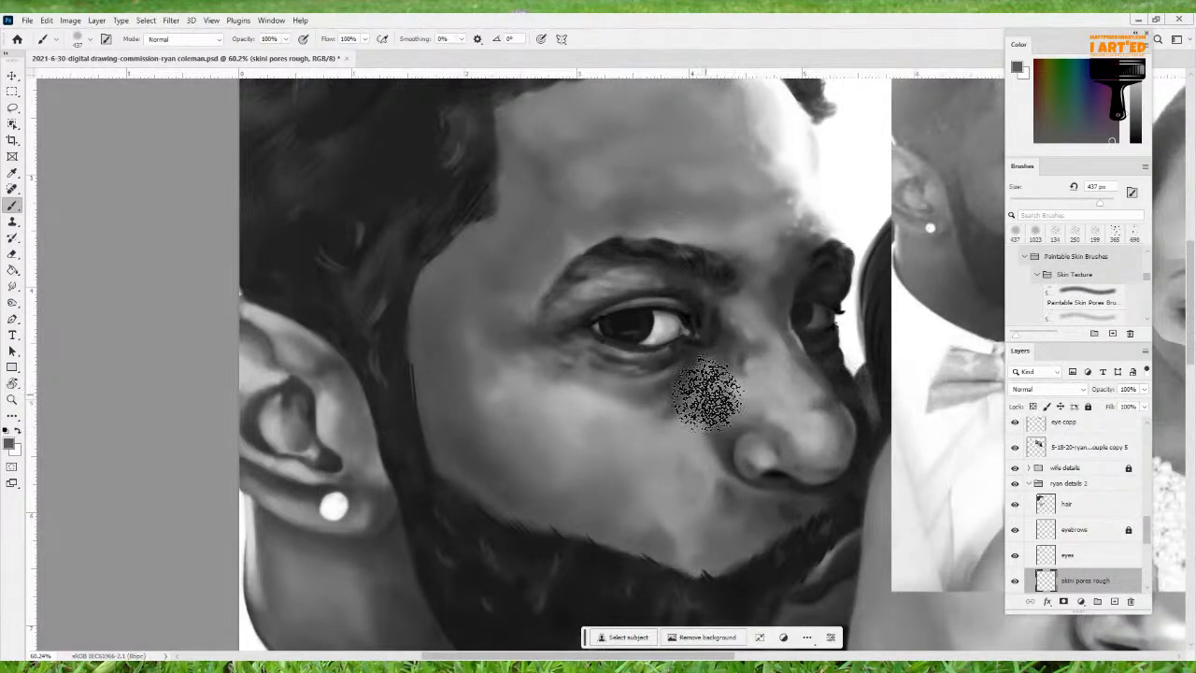
# Try the first Paintable Skin Pores brush at 500 px on the man's upper cheek and undo the mark
pyautogui.press('v')
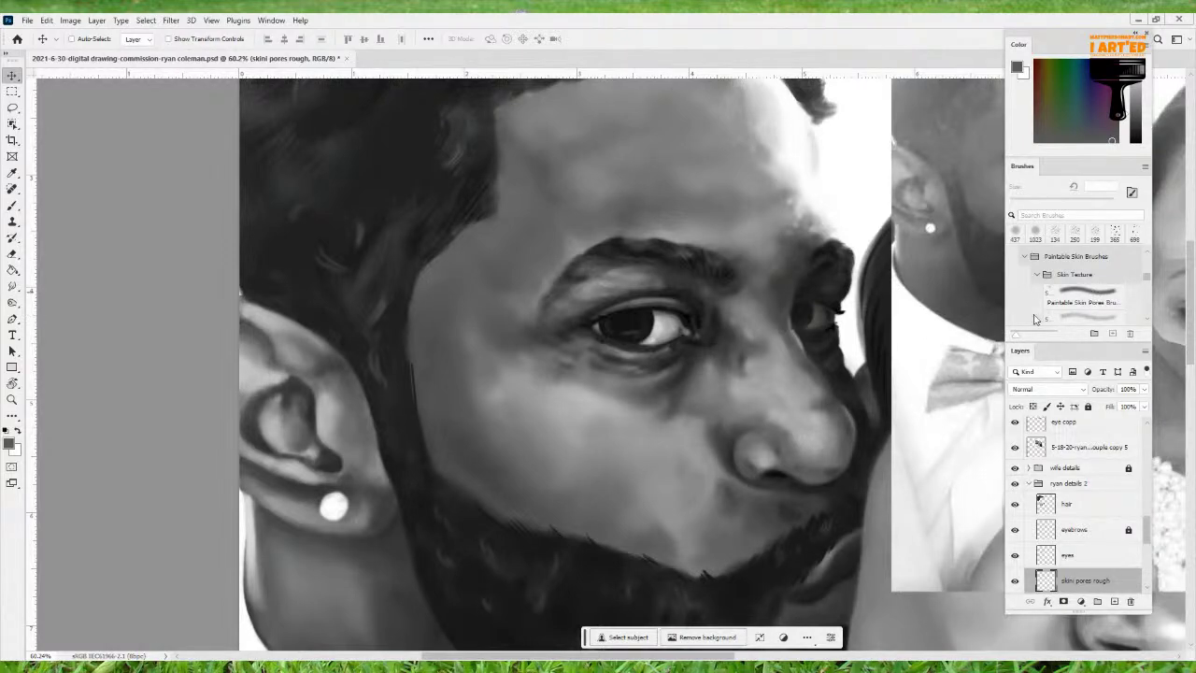
pyautogui.click(1094, 297)
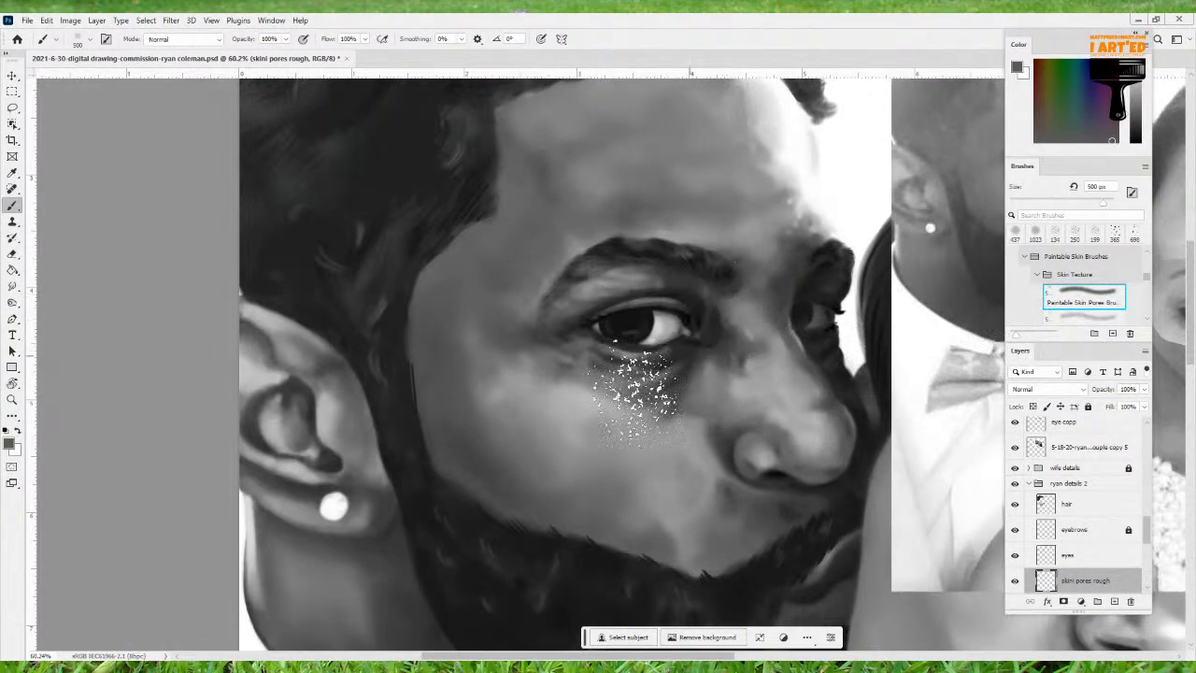
pyautogui.click(558, 409)
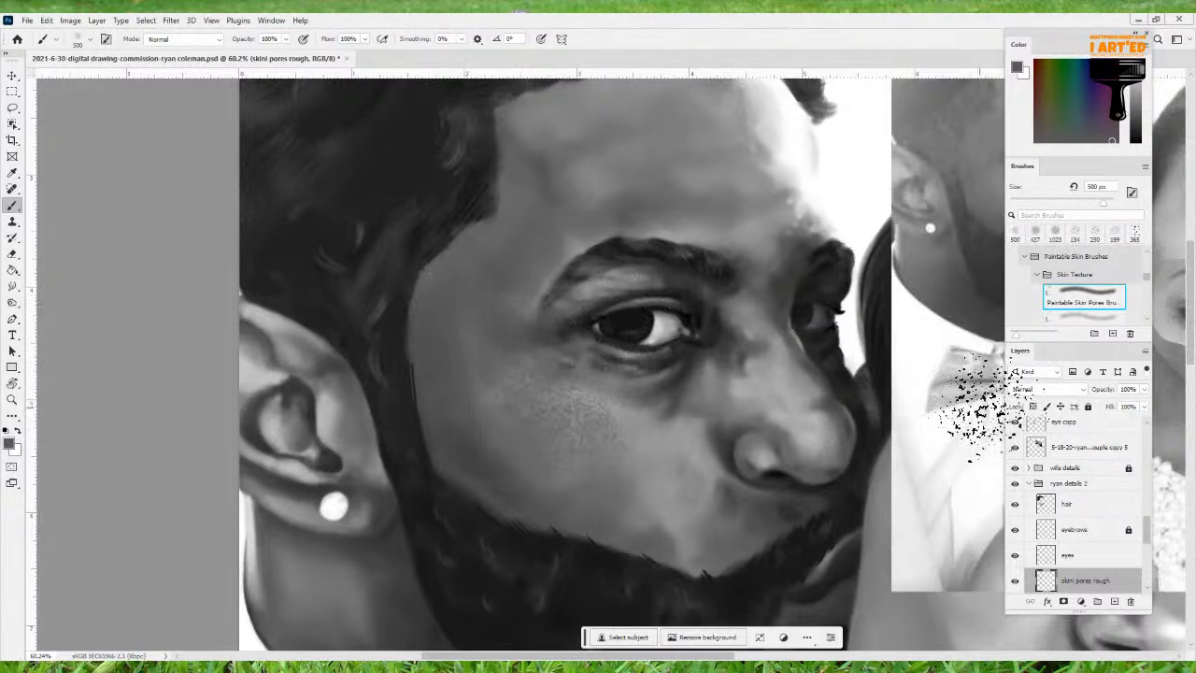
pyautogui.hotkey('ctrl', 'z')
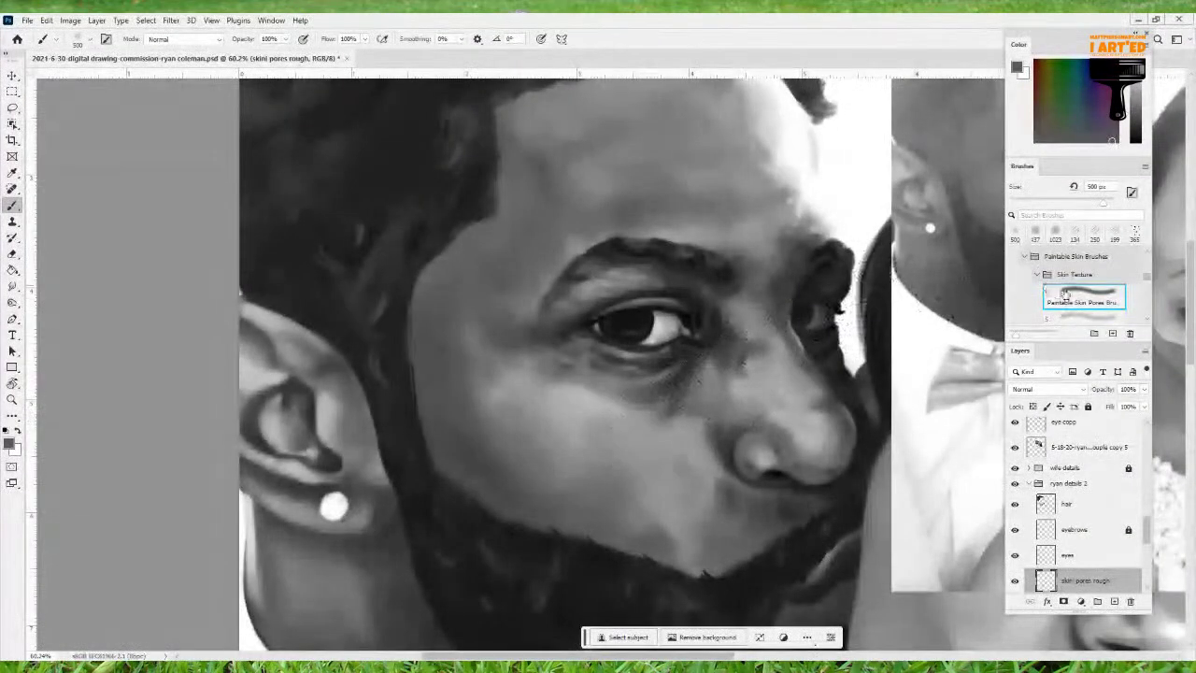
# Choose the second Paintable Skin Pores brush in the Skin Texture group, test it on the cheek, and reduce it to 270 px
pyautogui.click(1024, 257)
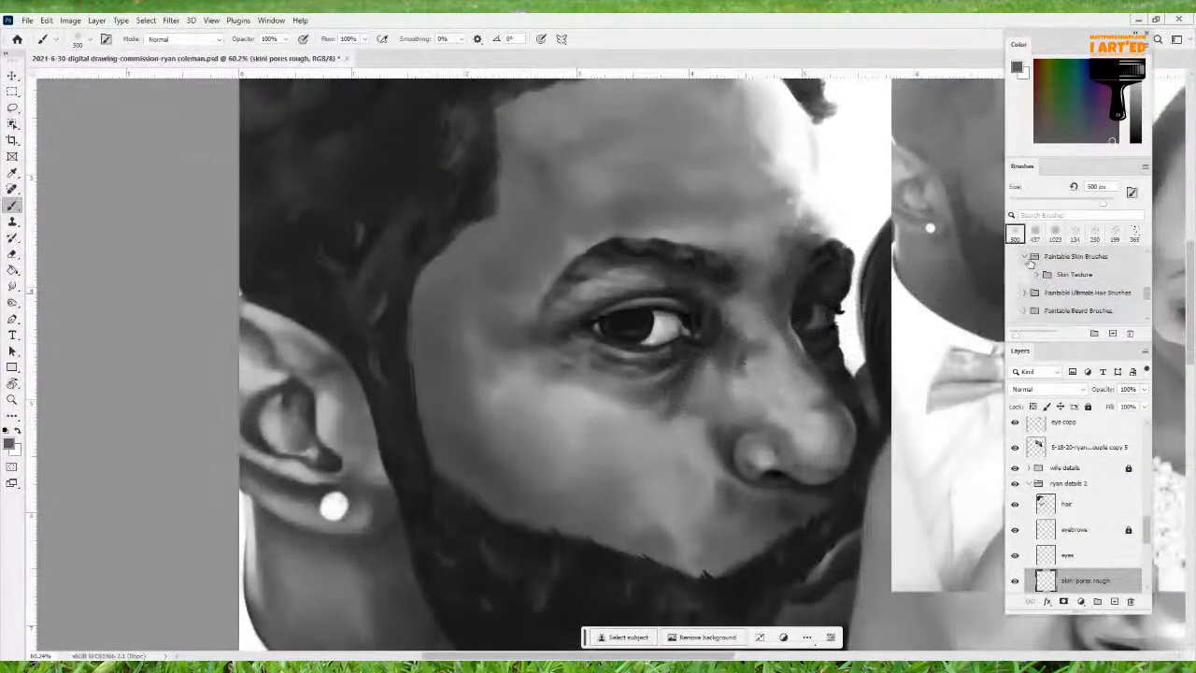
pyautogui.click(1025, 258)
pyautogui.click(1038, 274)
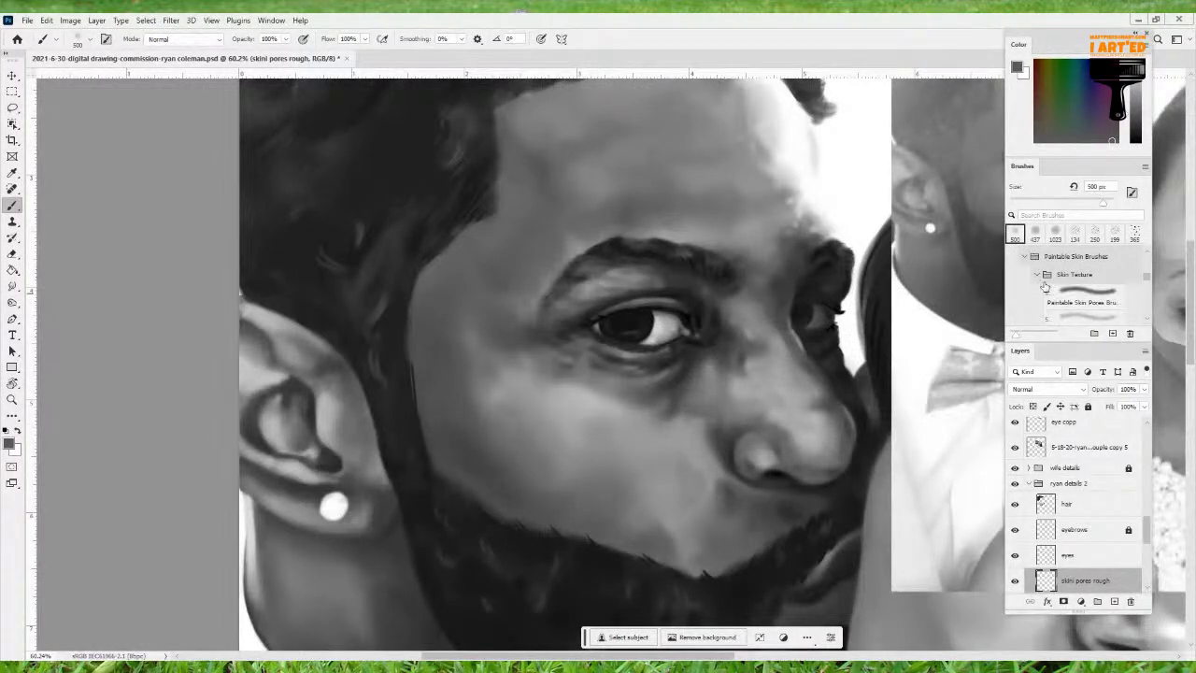
pyautogui.click(1082, 321)
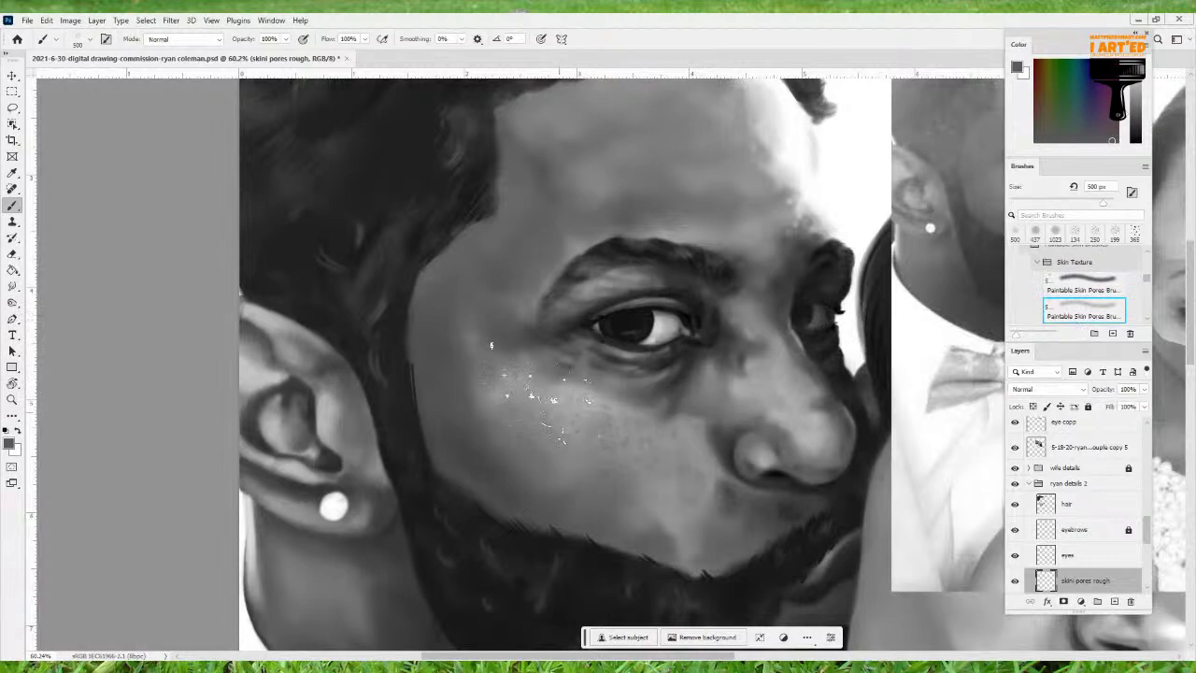
pyautogui.moveTo(677, 402); pyautogui.dragTo(627, 417)
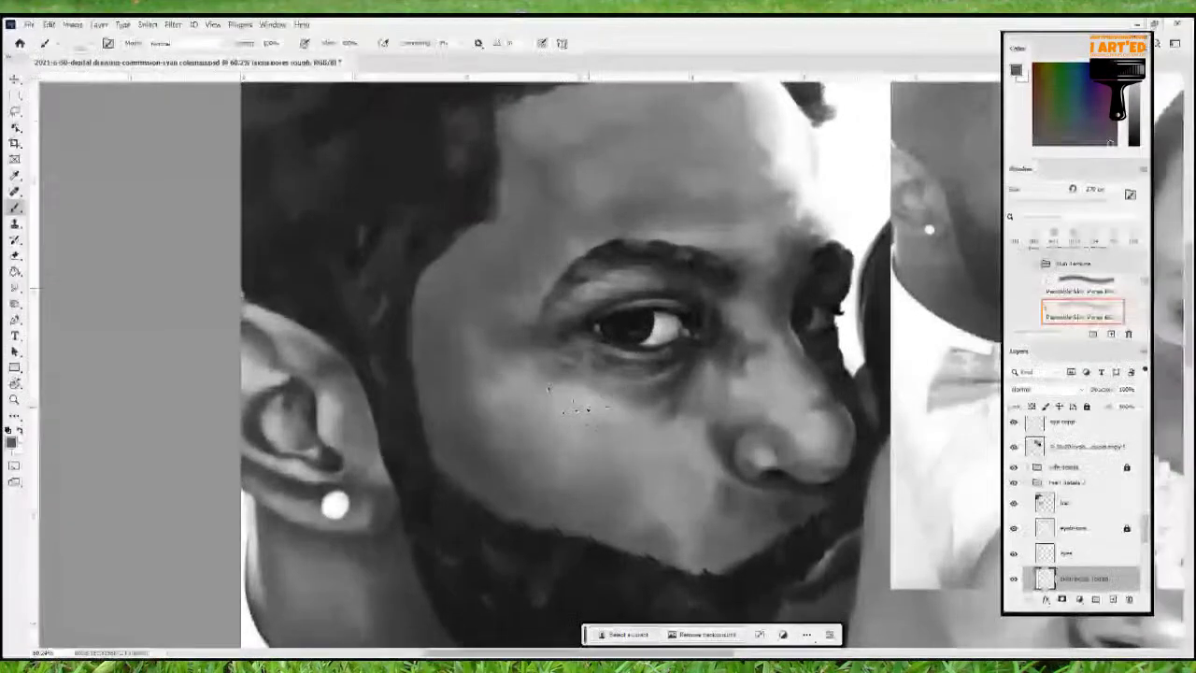
# Sample a light grey from the man's cheek, reduce the pores brush to 133 px, and dab texture below the eye
pyautogui.keyDown('alt'); pyautogui.click(589, 398); pyautogui.keyUp('alt')
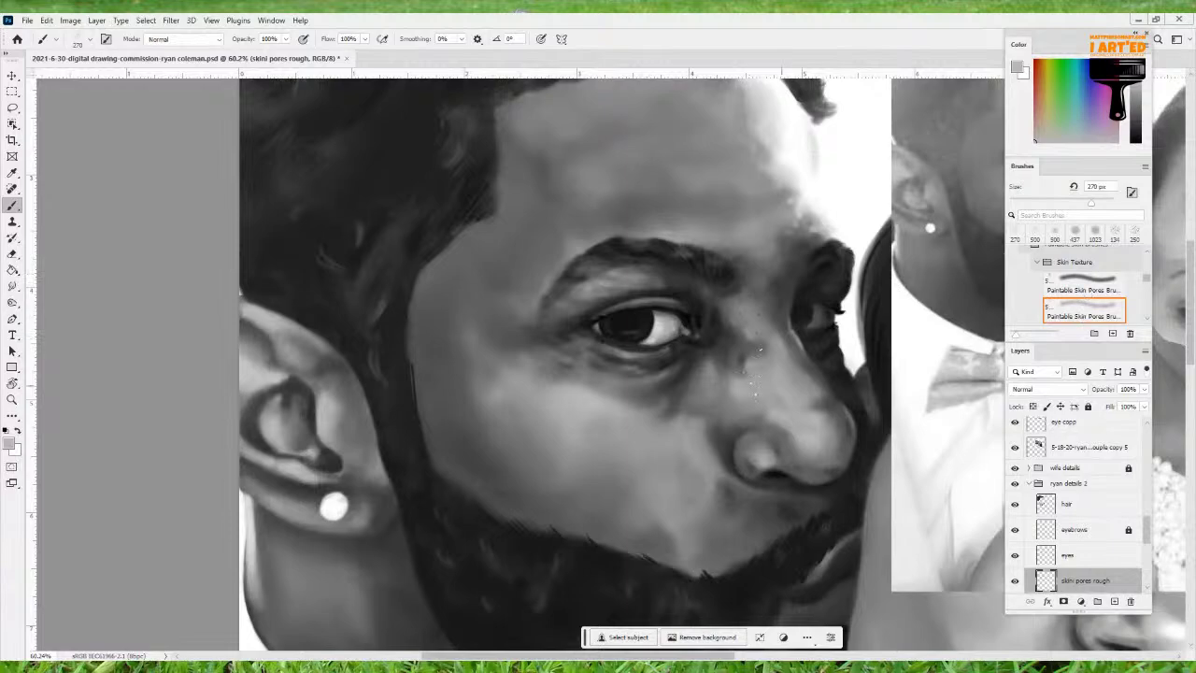
pyautogui.moveTo(712, 413)
pyautogui.mouseDown()
pyautogui.moveTo(663, 438)
pyautogui.moveTo(643, 424)
pyautogui.mouseUp()
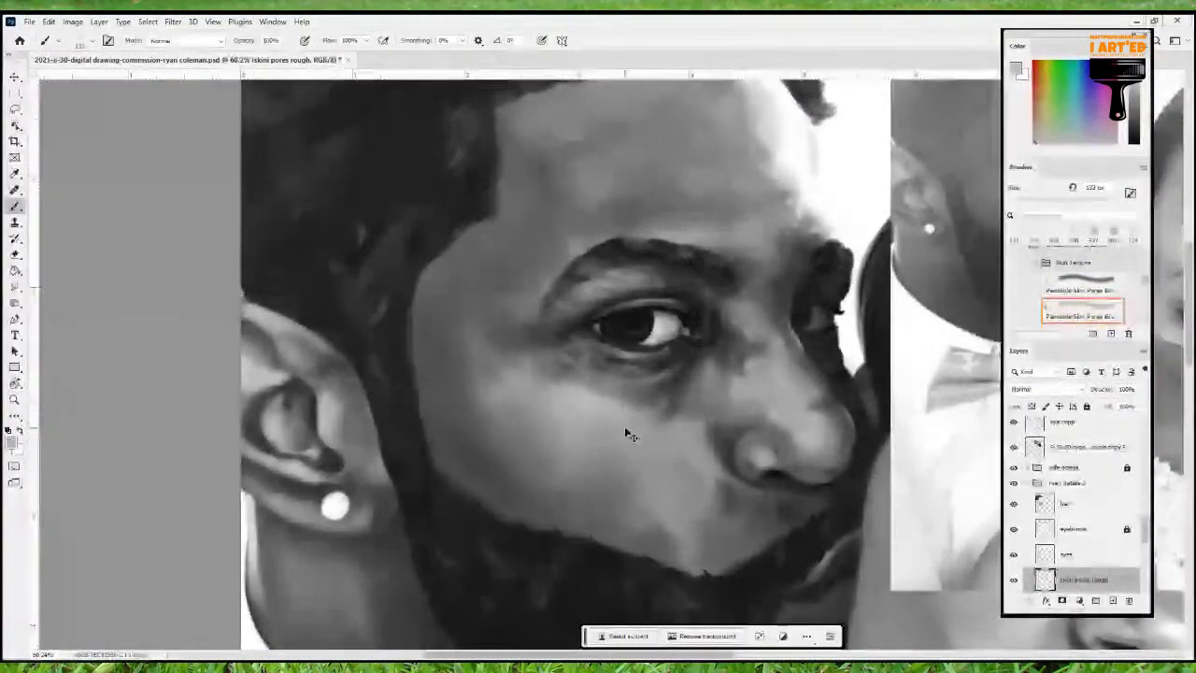
pyautogui.moveTo(627, 423); pyautogui.dragTo(605, 438)
# Reduce the pores brush to 44 px and add small mid-grey pores to the tip of the man's nose
pyautogui.scroll(-3, 641, 415)
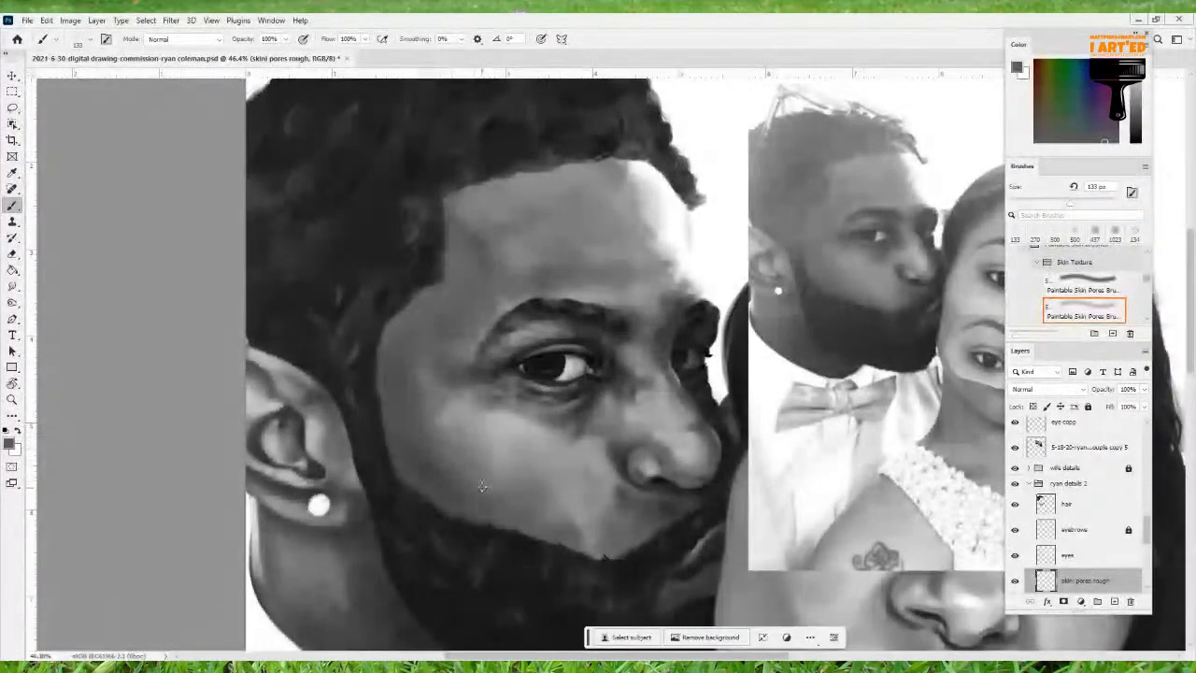
pyautogui.scroll(3, 483, 486)
pyautogui.moveTo(493, 437); pyautogui.dragTo(491, 436)
pyautogui.scroll(5, 572, 437)
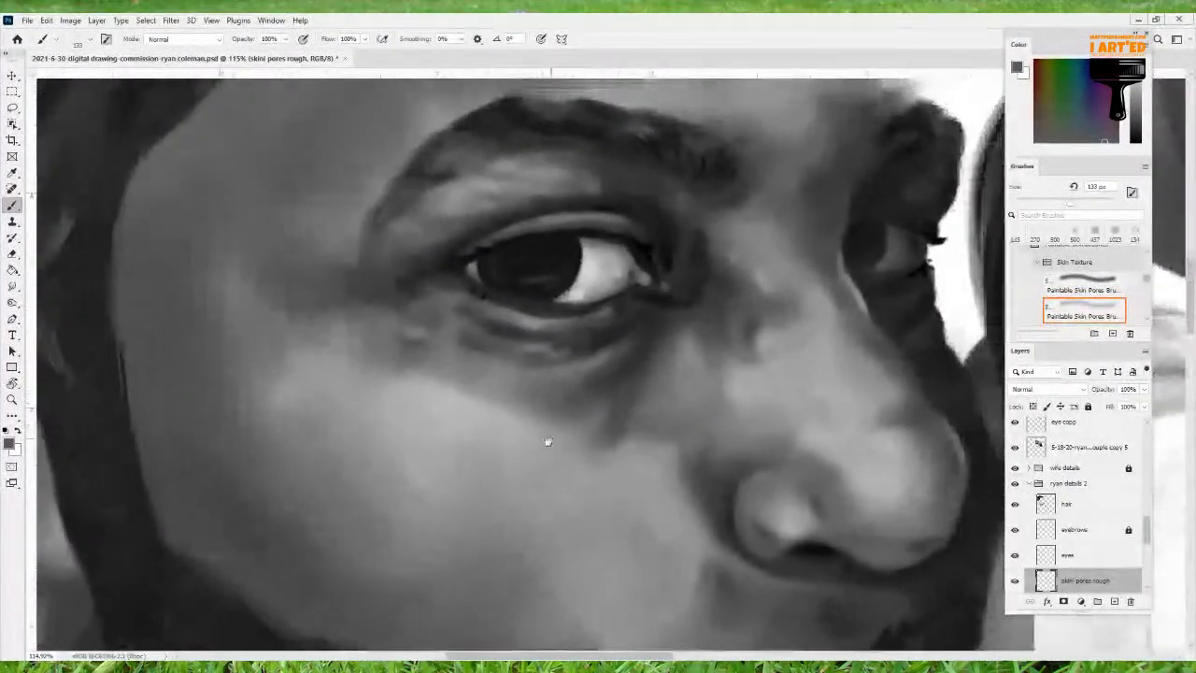
pyautogui.moveTo(549, 441)
pyautogui.mouseDown()
pyautogui.moveTo(473, 488)
pyautogui.moveTo(485, 466)
pyautogui.moveTo(471, 467)
pyautogui.mouseUp()
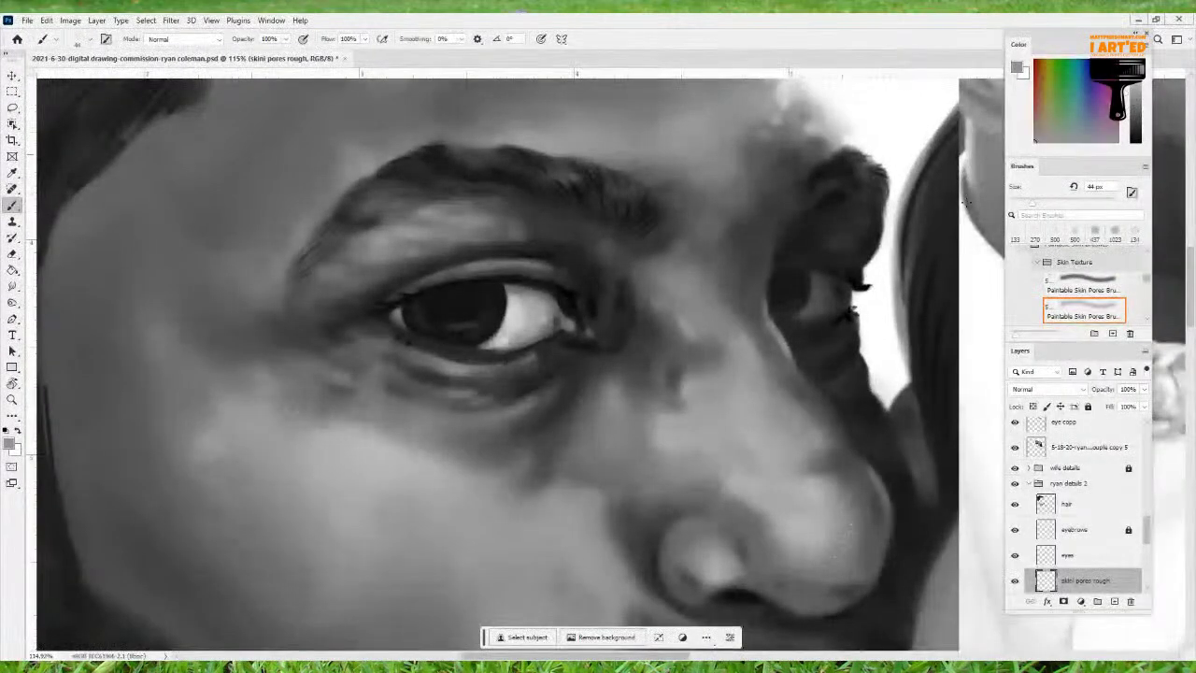
# Pick a light grey and dab fine pores on the man's eyelid and under-eye, with the brush at 25 px and smaller
pyautogui.keyDown('alt'); pyautogui.rightClick(550, 391); pyautogui.keyUp('alt')
pyautogui.moveTo(549, 391); pyautogui.dragTo(526, 404)
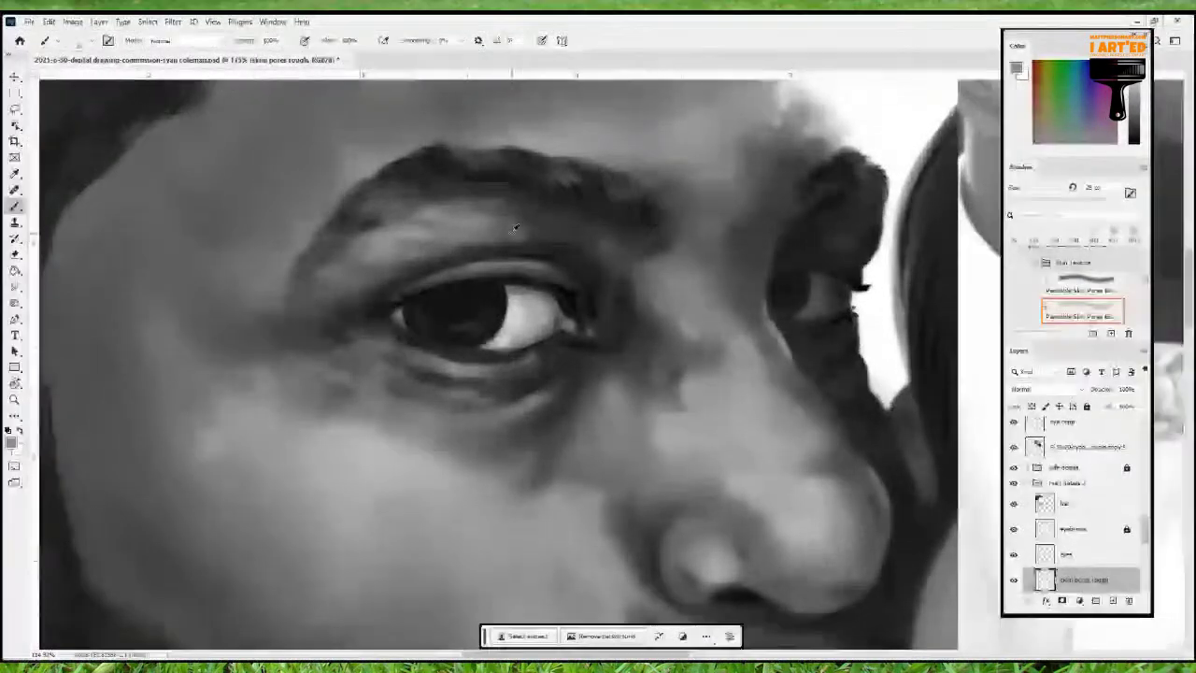
pyautogui.click(1132, 86)
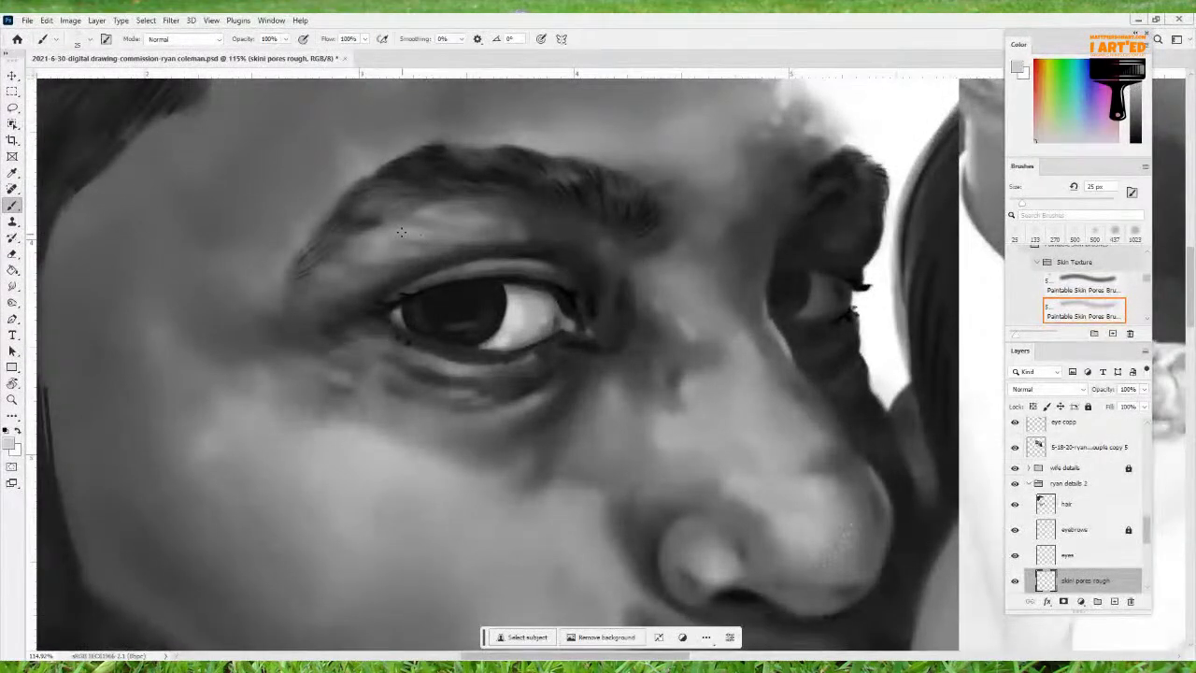
pyautogui.moveTo(443, 246); pyautogui.dragTo(547, 248)
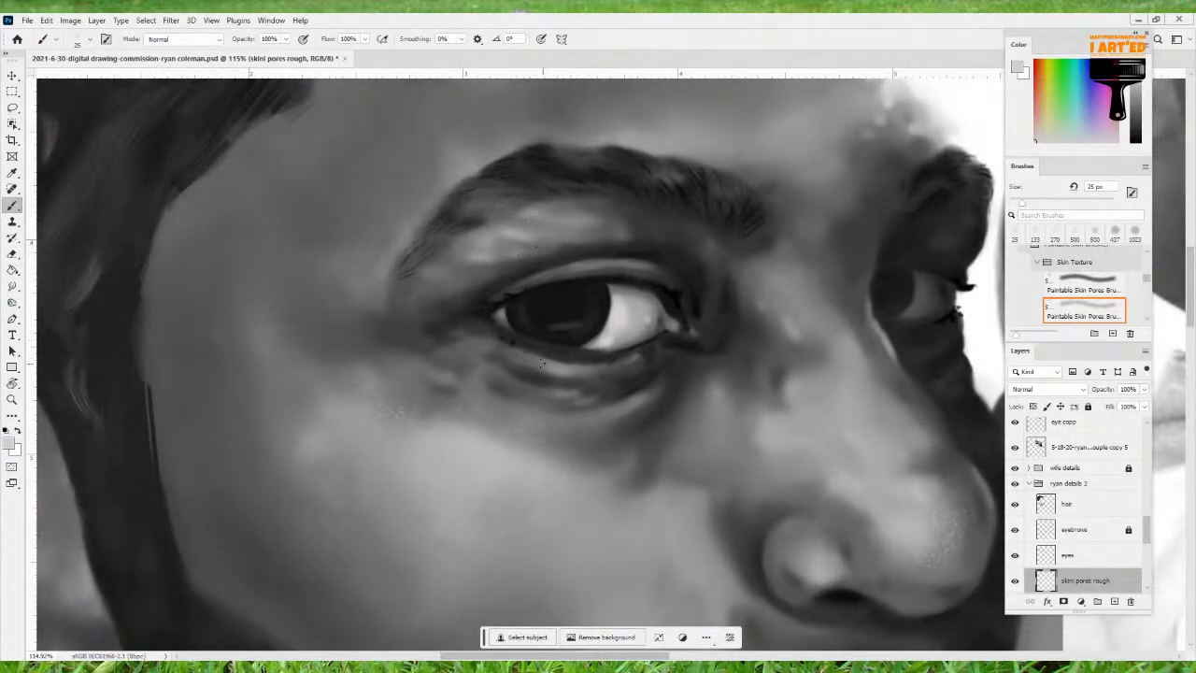
pyautogui.moveTo(578, 399); pyautogui.dragTo(571, 402)
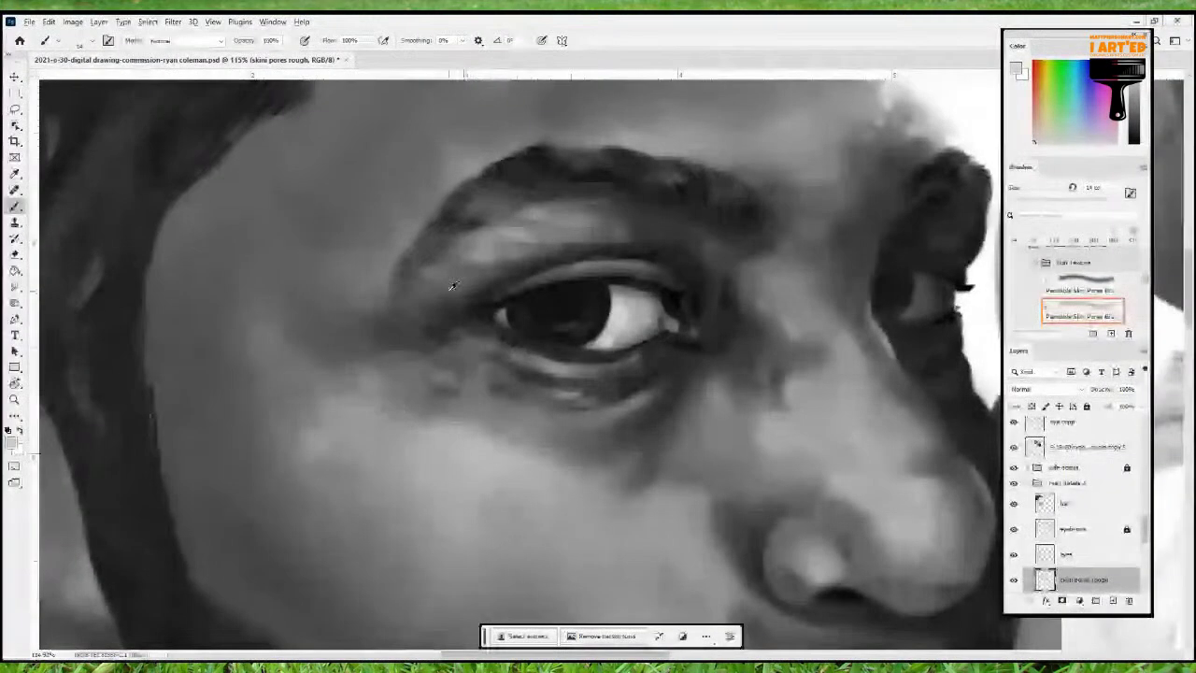
# Sample darker skin greys and dab pores beside the outer eyebrow and under the eye with the brush at 36 px
pyautogui.keyDown('alt'); pyautogui.click(448, 295); pyautogui.keyUp('alt')
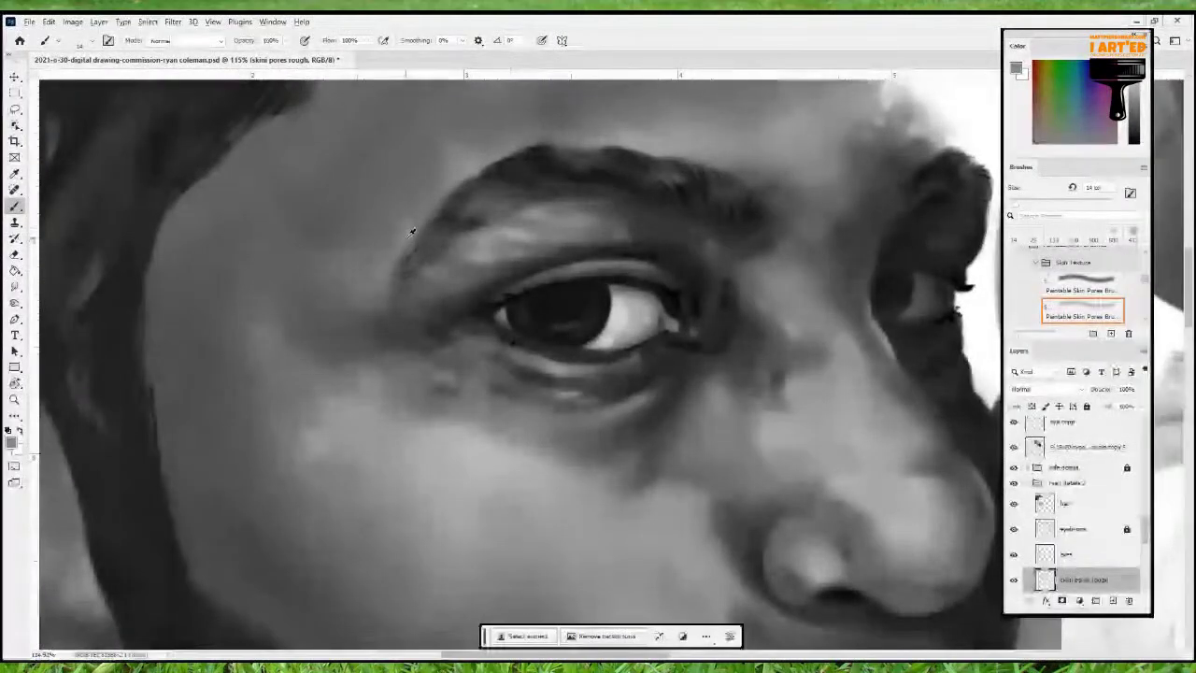
pyautogui.moveTo(396, 300); pyautogui.dragTo(407, 302)
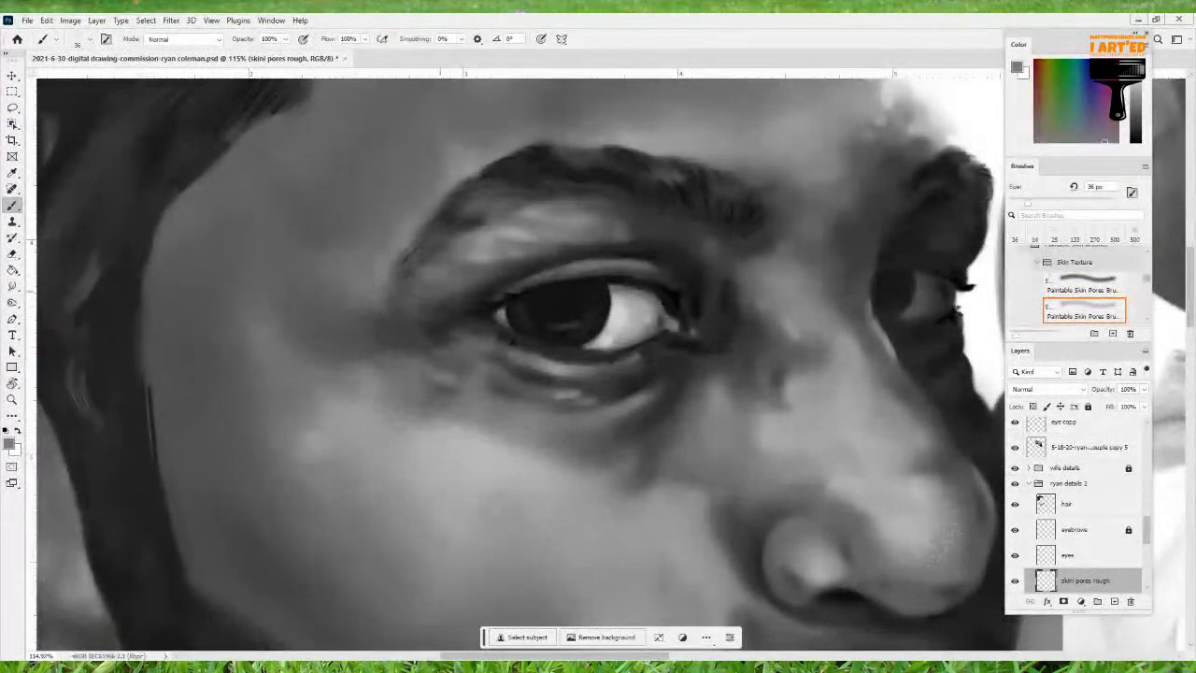
pyautogui.keyDown('alt'); pyautogui.click(445, 399); pyautogui.keyUp('alt')
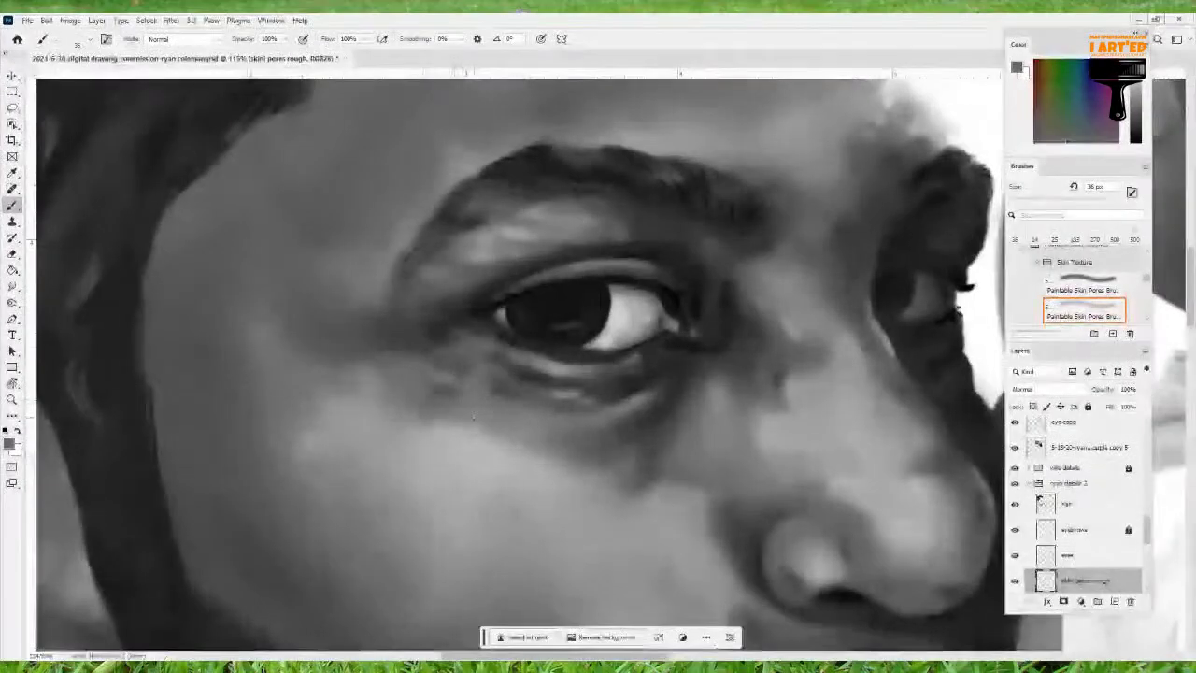
pyautogui.moveTo(480, 410); pyautogui.dragTo(498, 416)
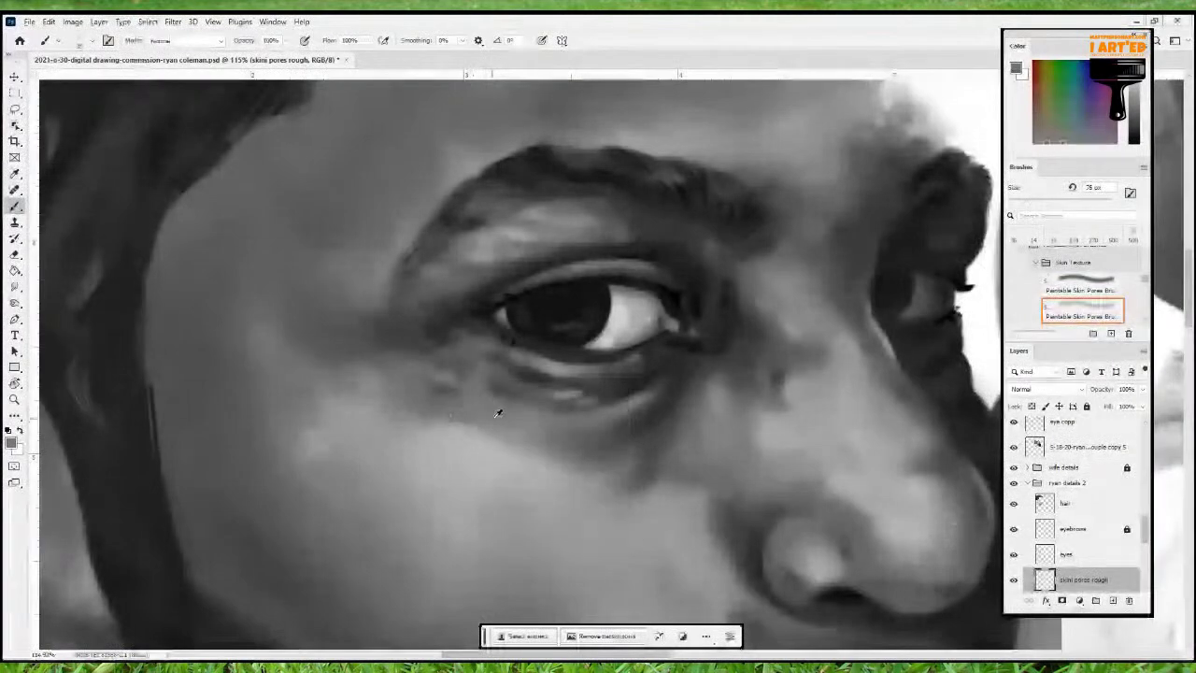
# Sample skin tones under the man's eye and blend pore texture into the upper cheek with the brush at 79 px and 56 px
pyautogui.moveTo(560, 455); pyautogui.dragTo(617, 396)
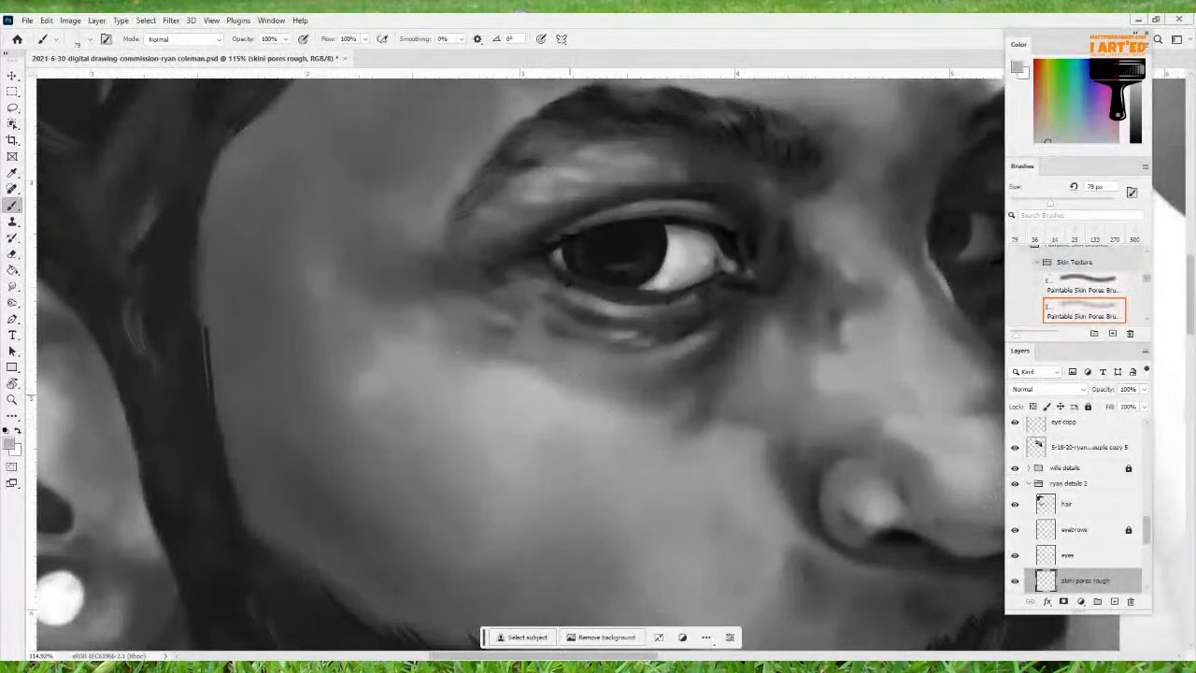
pyautogui.keyDown('alt'); pyautogui.click(500, 334); pyautogui.keyUp('alt')
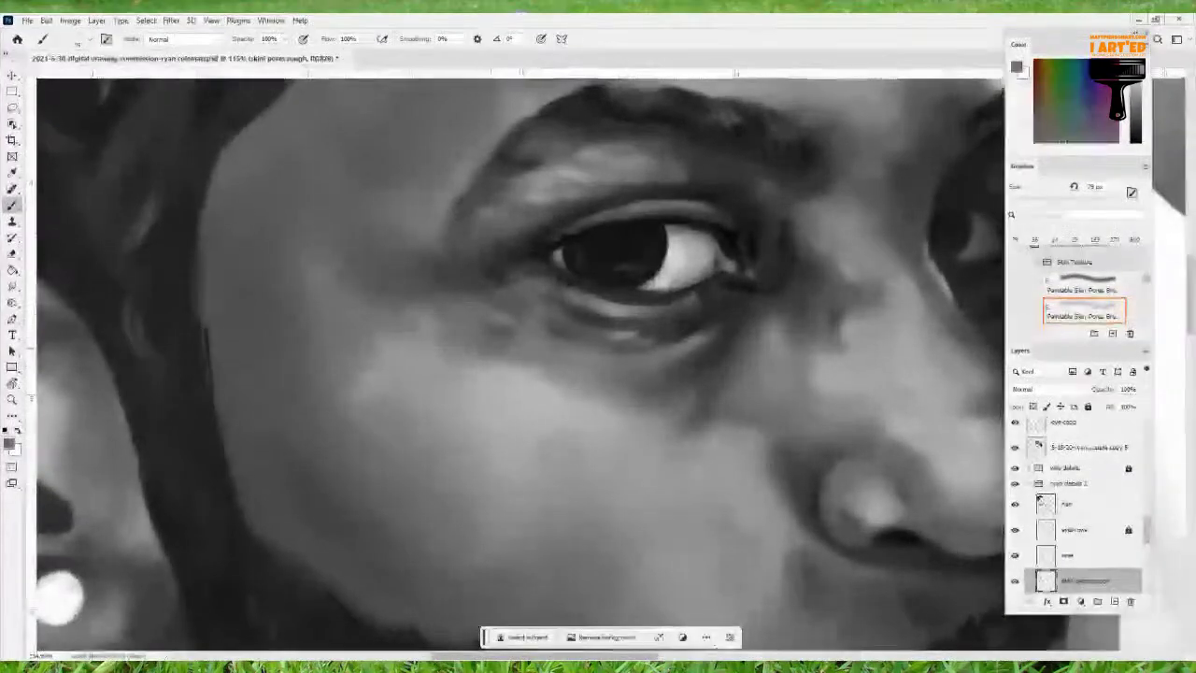
pyautogui.moveTo(500, 335); pyautogui.dragTo(490, 351)
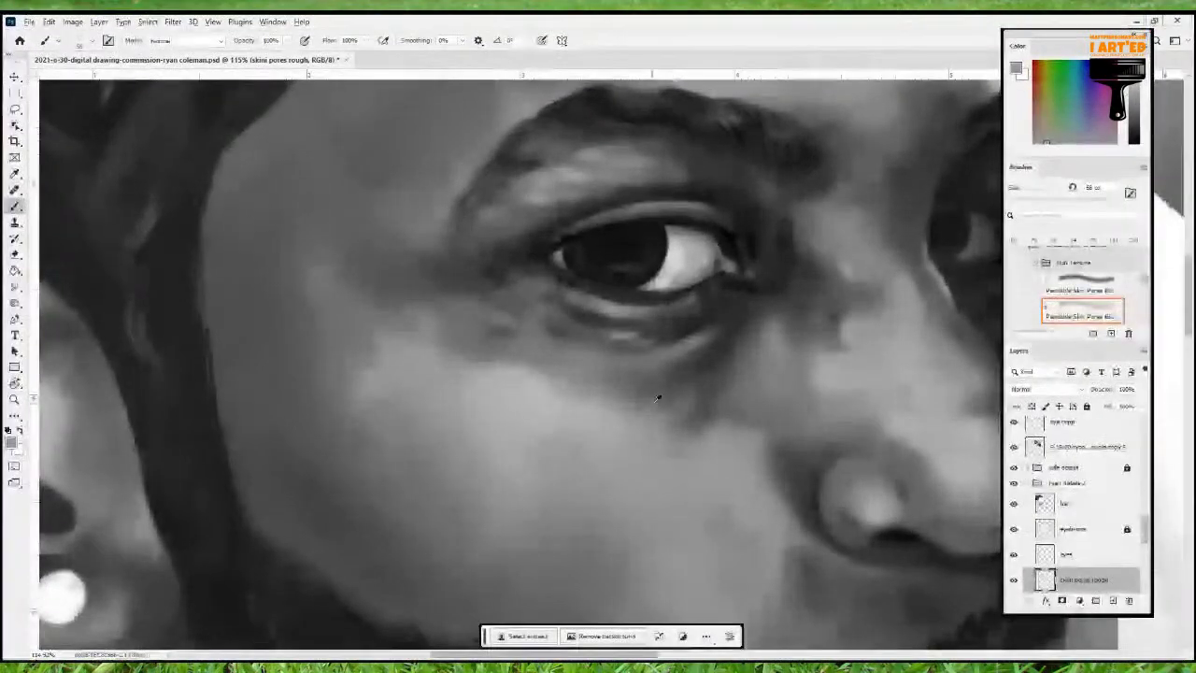
pyautogui.moveTo(733, 379); pyautogui.dragTo(662, 405)
pyautogui.keyDown('alt'); pyautogui.click(611, 386); pyautogui.keyUp('alt')
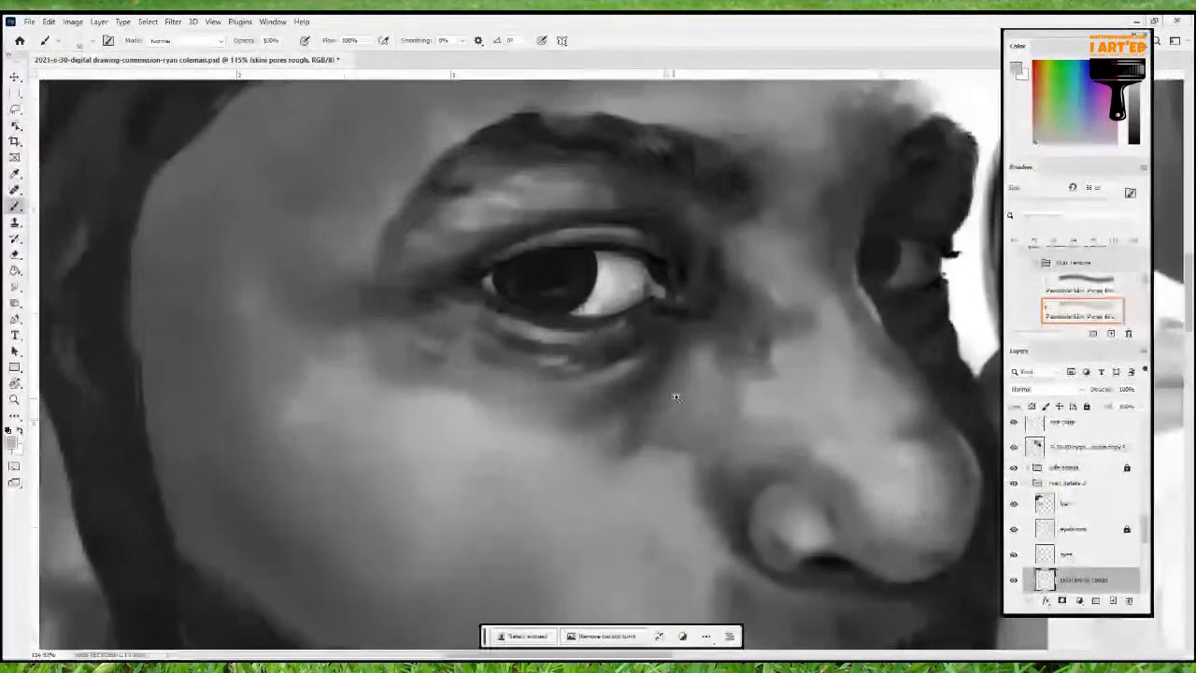
# Sample a darker skin grey, reduce the pores brush to 40 px, and dab texture between the inner eye corner and nose bridge
pyautogui.scroll(-5, 676, 397)
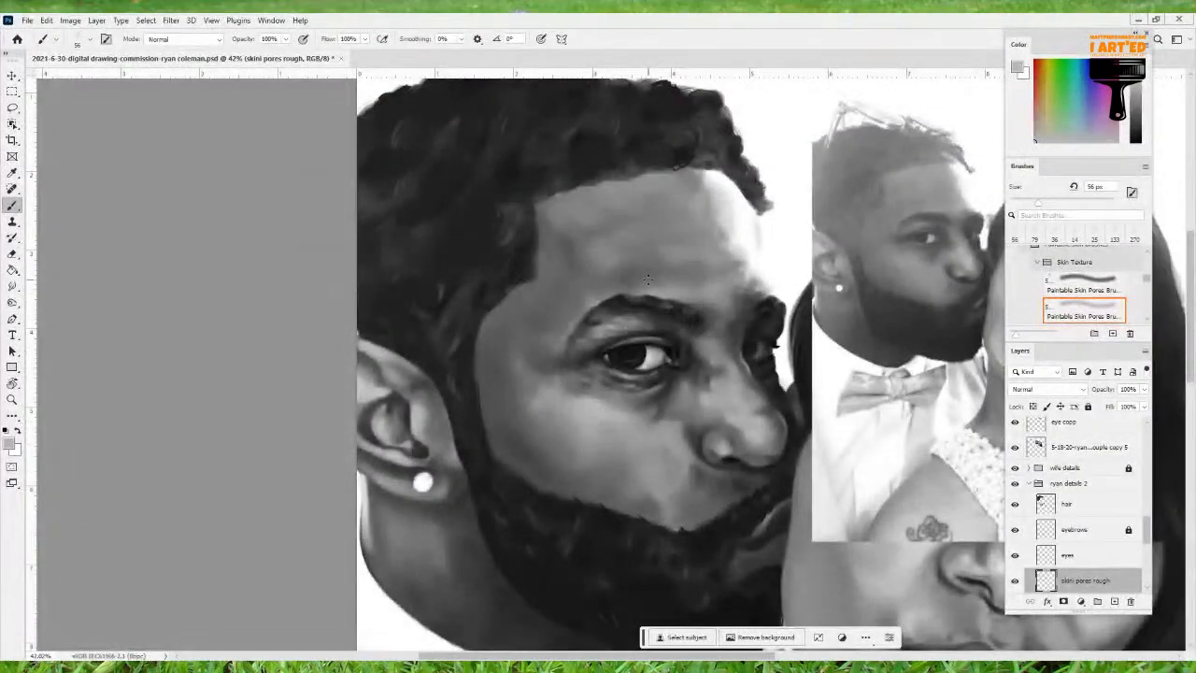
pyautogui.moveTo(660, 422); pyautogui.dragTo(554, 453)
pyautogui.scroll(4, 554, 453)
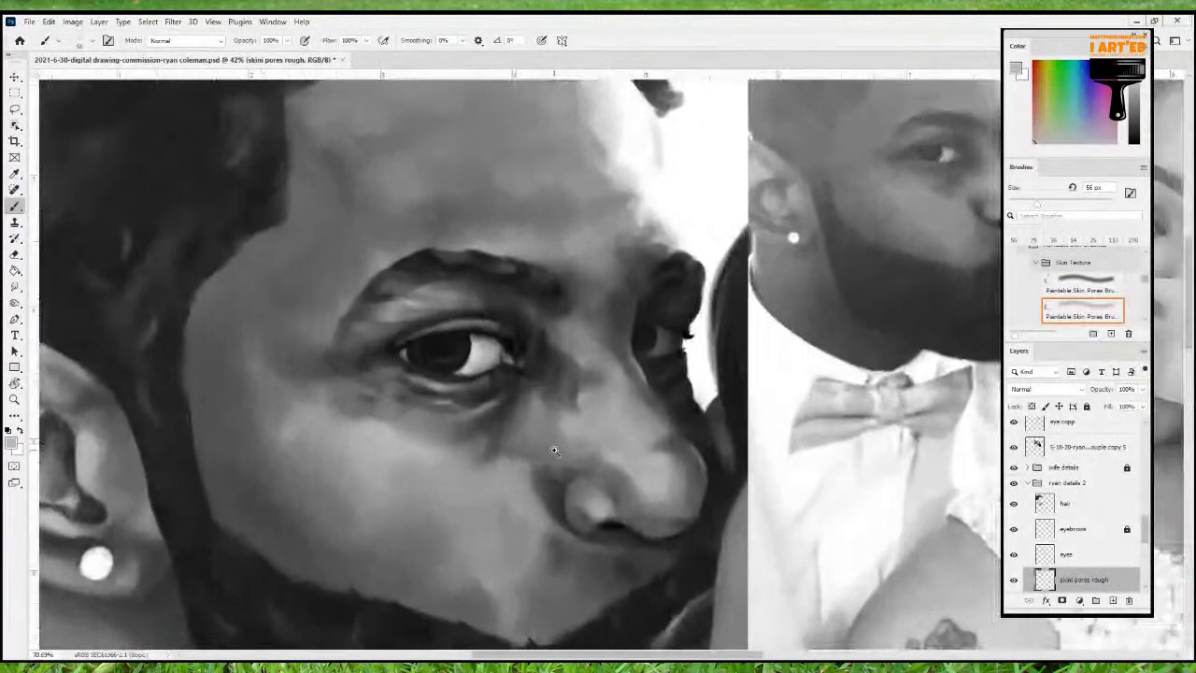
pyautogui.moveTo(641, 427); pyautogui.dragTo(556, 455)
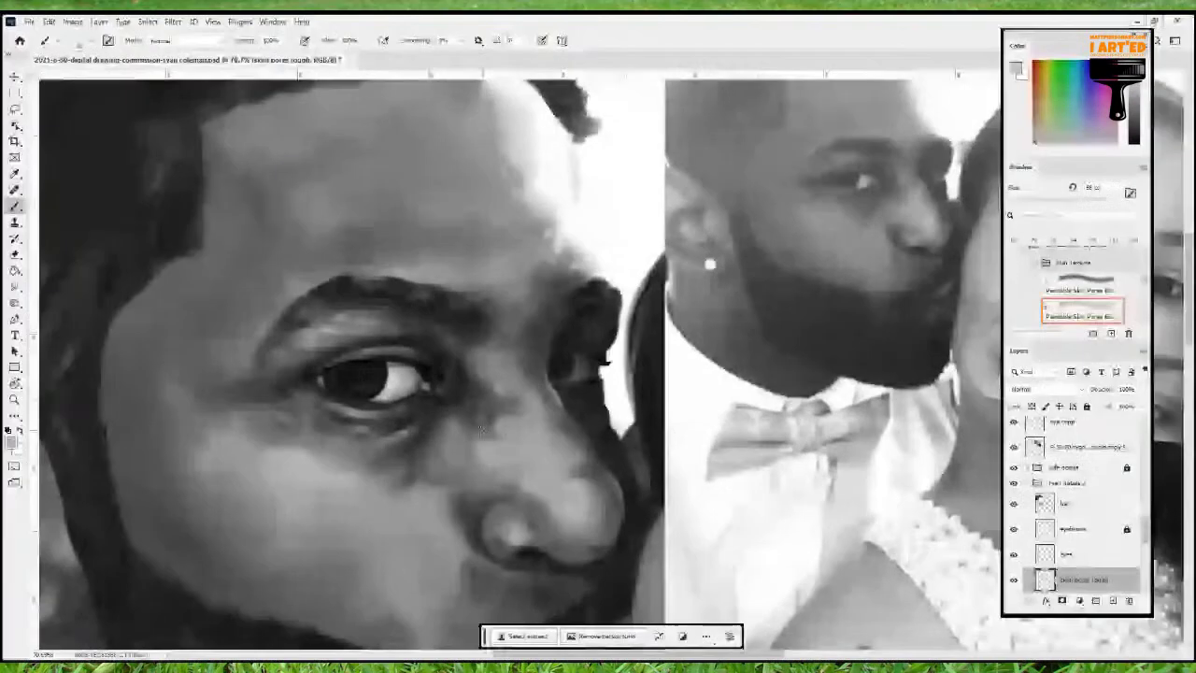
pyautogui.keyDown('alt'); pyautogui.click(427, 427); pyautogui.keyUp('alt')
pyautogui.keyDown('alt'); pyautogui.rightClick(432, 426); pyautogui.keyUp('alt')
pyautogui.moveTo(440, 436); pyautogui.dragTo(429, 420)
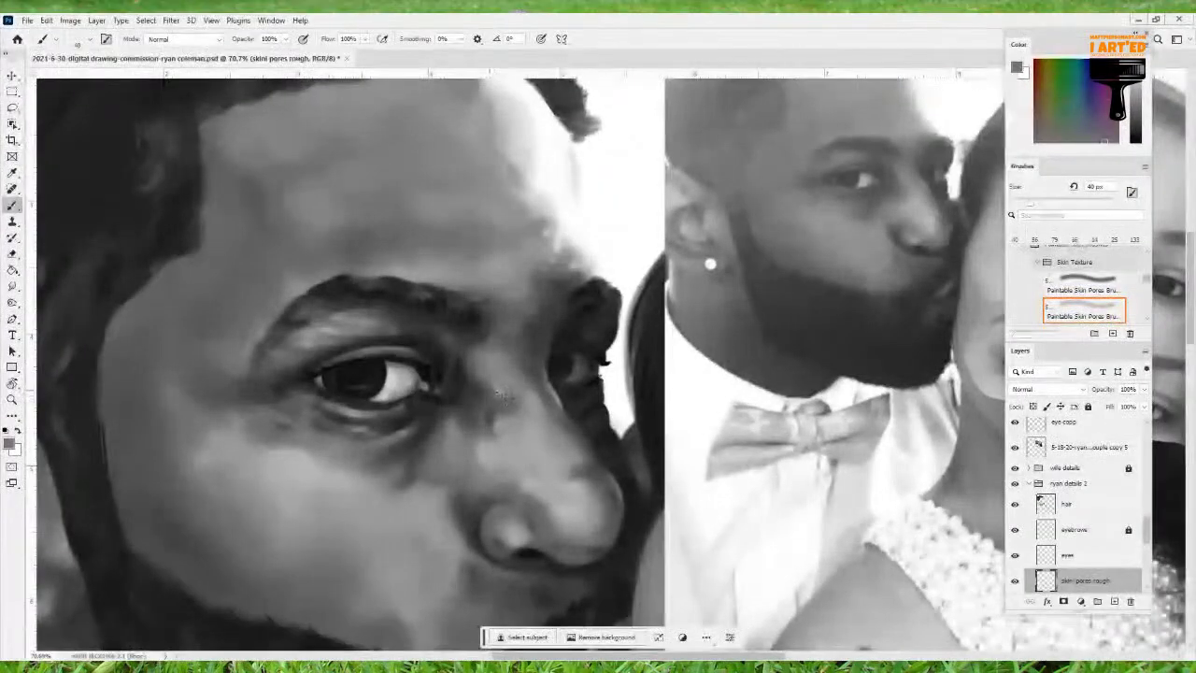
# Sample a near-black grey and dab pore texture around the man's inner eye corner with the brush at 40 px
pyautogui.keyDown('alt'); pyautogui.click(491, 382); pyautogui.keyUp('alt')
pyautogui.keyDown('alt'); pyautogui.click(473, 384); pyautogui.keyUp('alt')
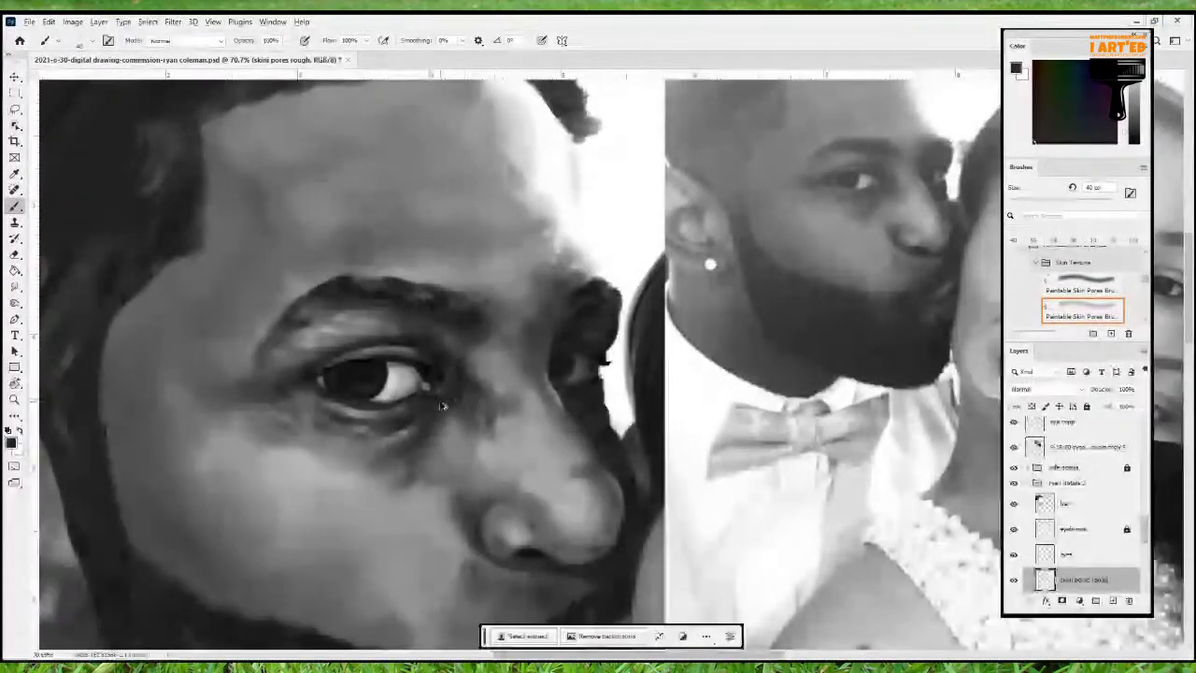
pyautogui.moveTo(355, 408); pyautogui.dragTo(403, 405)
pyautogui.hscroll(-1, 403, 405)
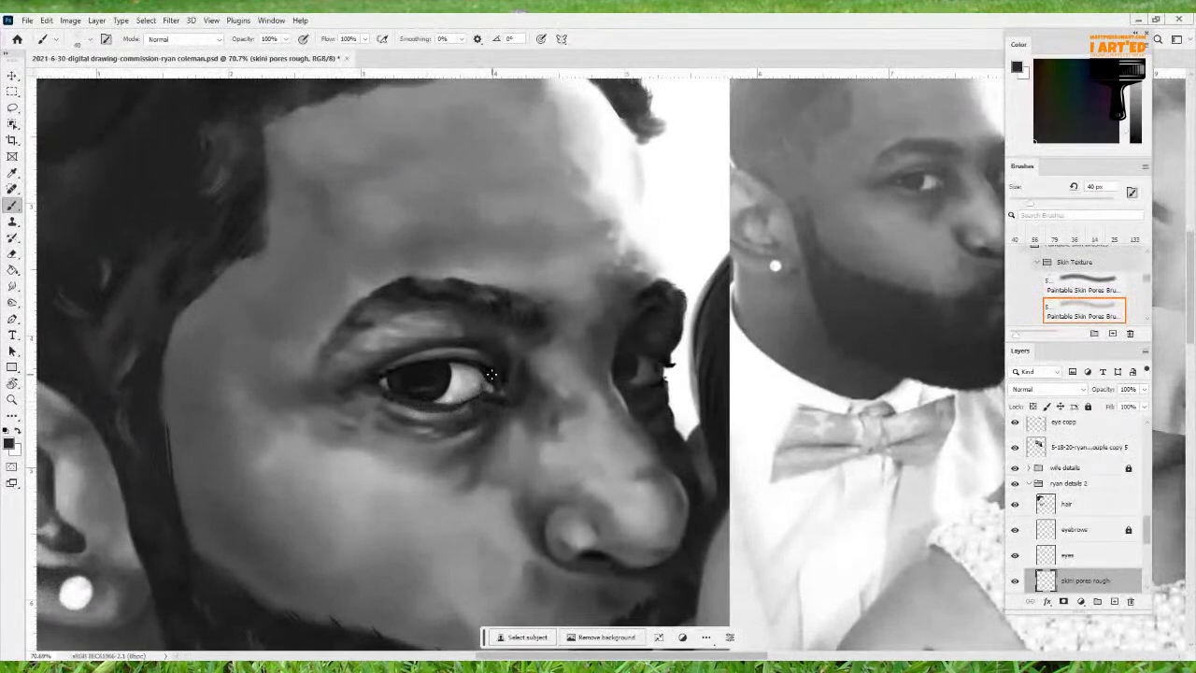
pyautogui.moveTo(415, 497); pyautogui.dragTo(523, 470)
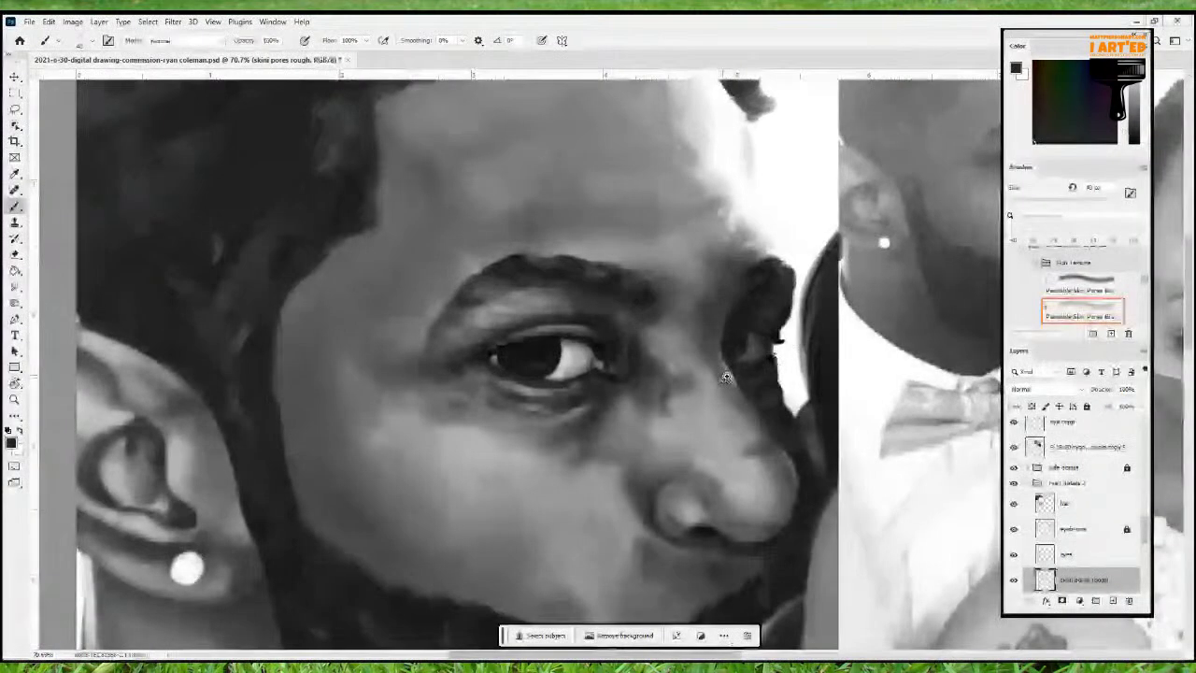
# Move the reference photo layer down beside the man's face and reselect the skin pores rough layer
pyautogui.scroll(-3, 682, 423)
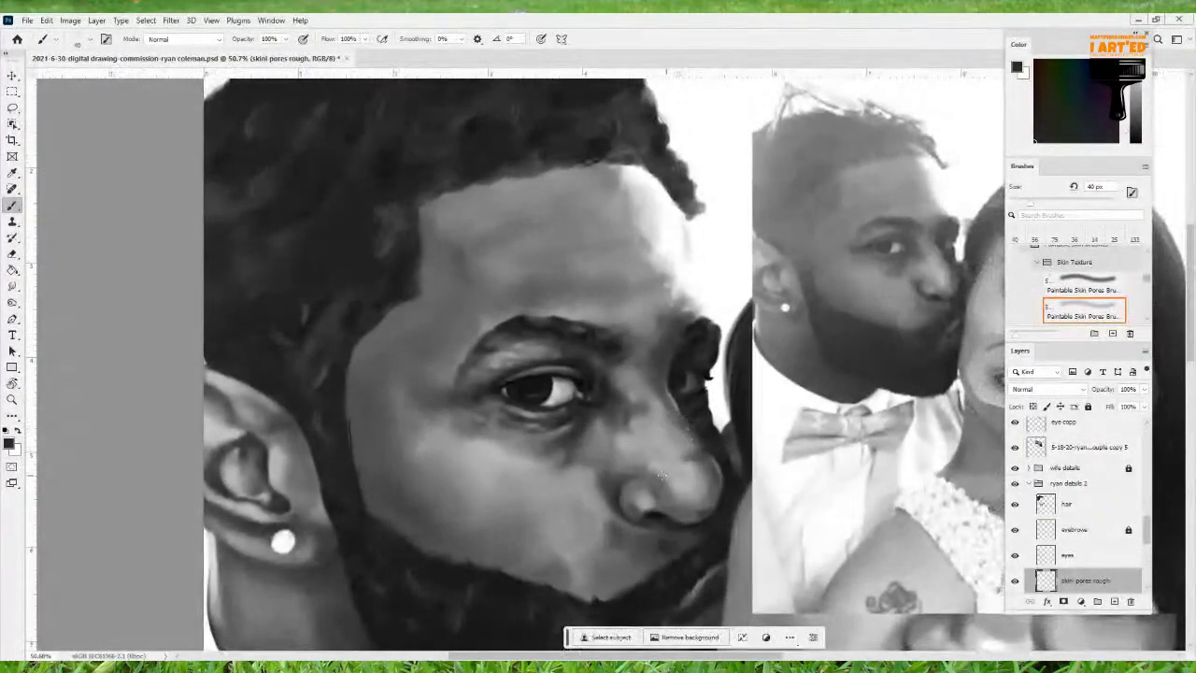
pyautogui.click(1082, 451)
pyautogui.press('v')
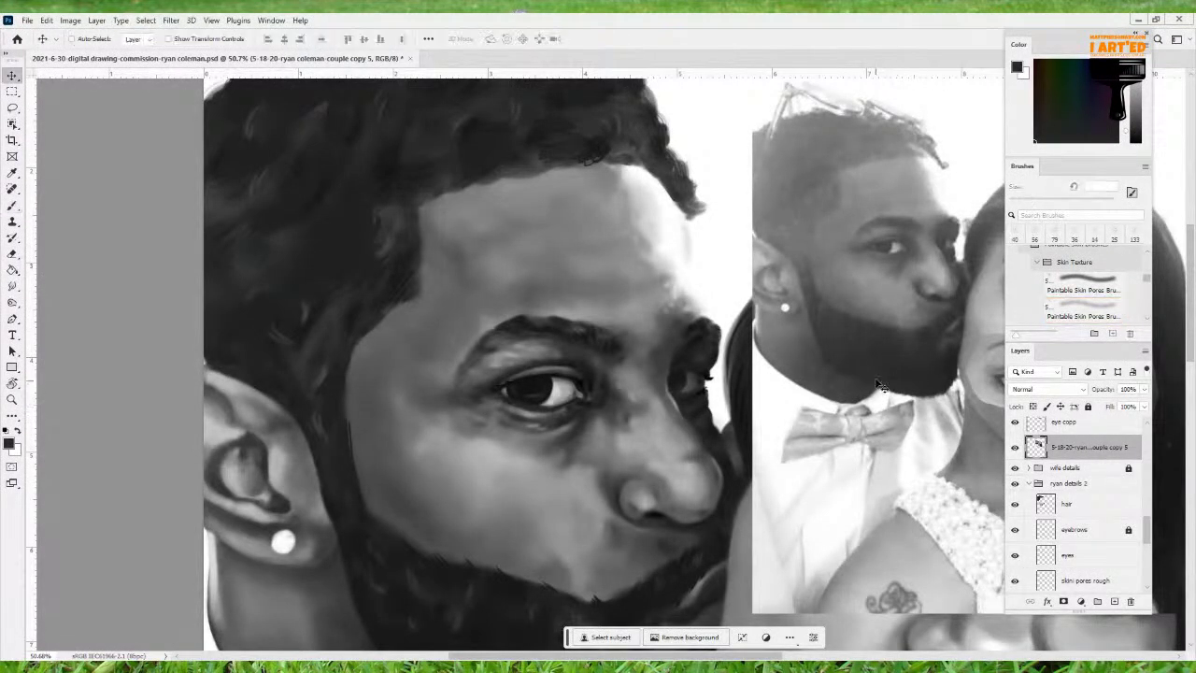
pyautogui.moveTo(874, 355); pyautogui.dragTo(852, 511)
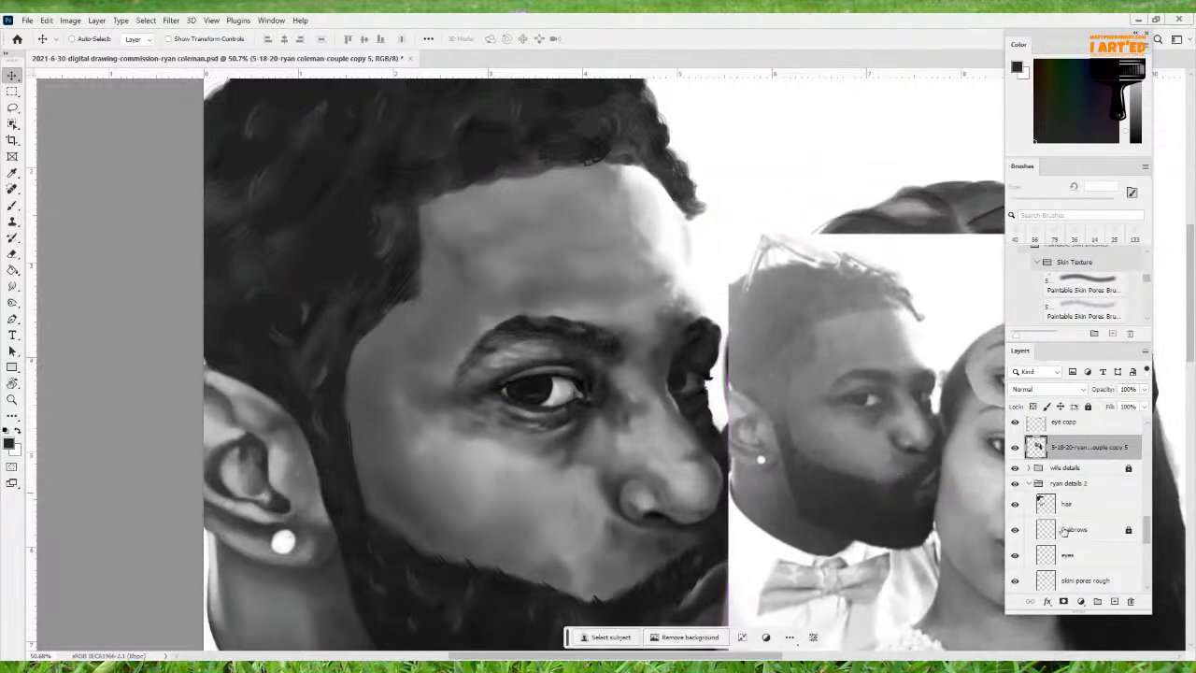
pyautogui.click(1087, 580)
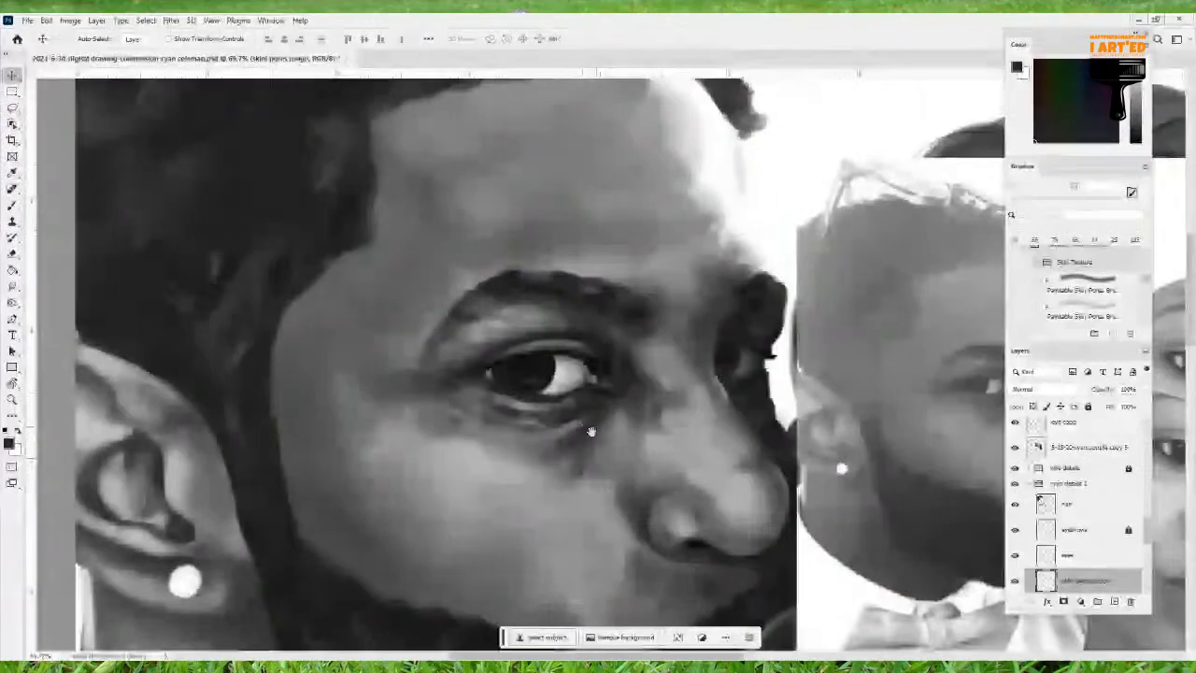
# Sample darker skin greys and dab pores on the man's outer cheek above the beard with the brush at 40 px and 101 px
pyautogui.scroll(3, 521, 457)
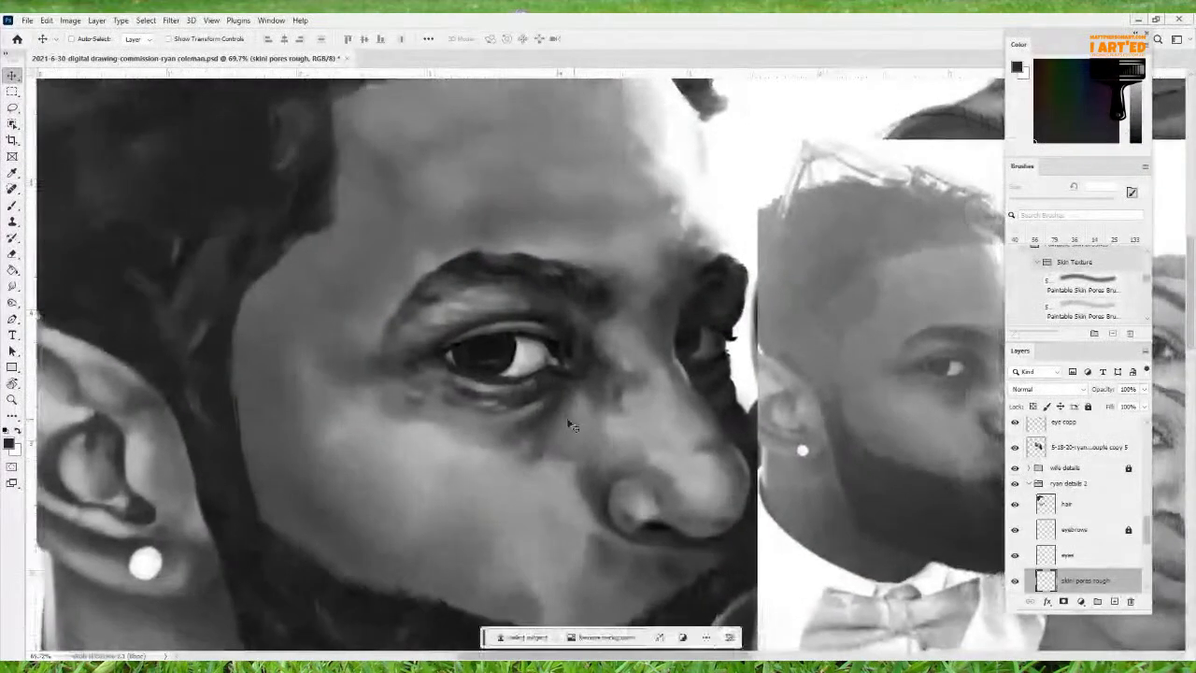
pyautogui.press('b')
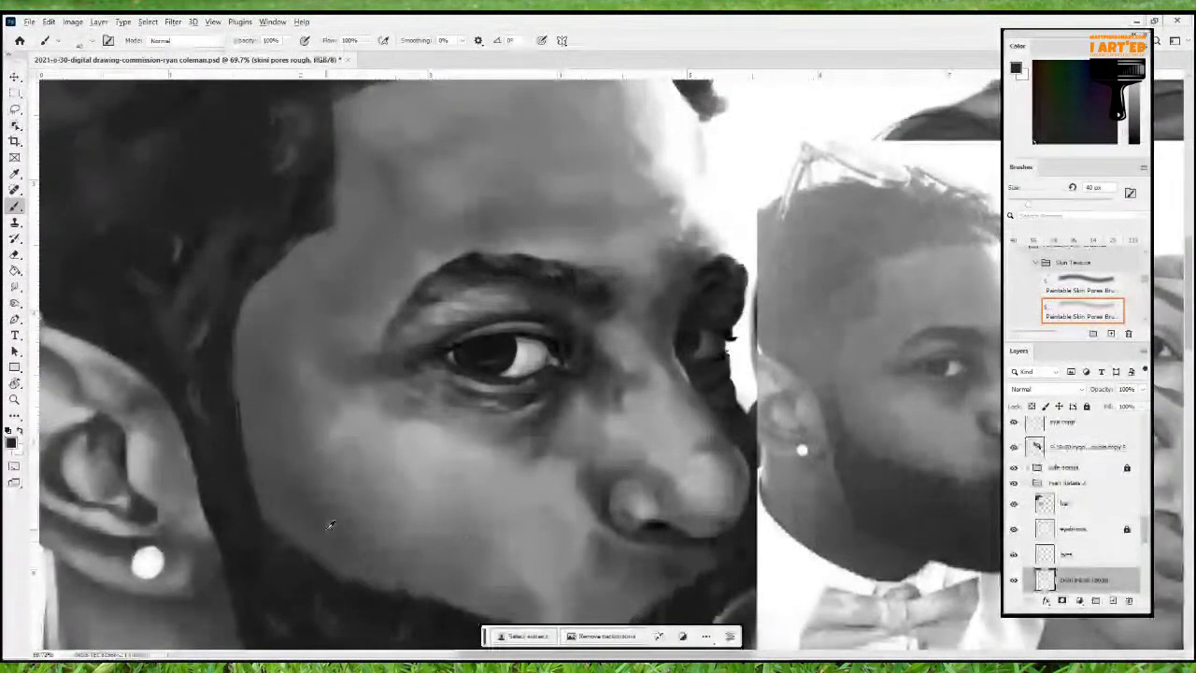
pyautogui.moveTo(323, 428); pyautogui.dragTo(352, 411)
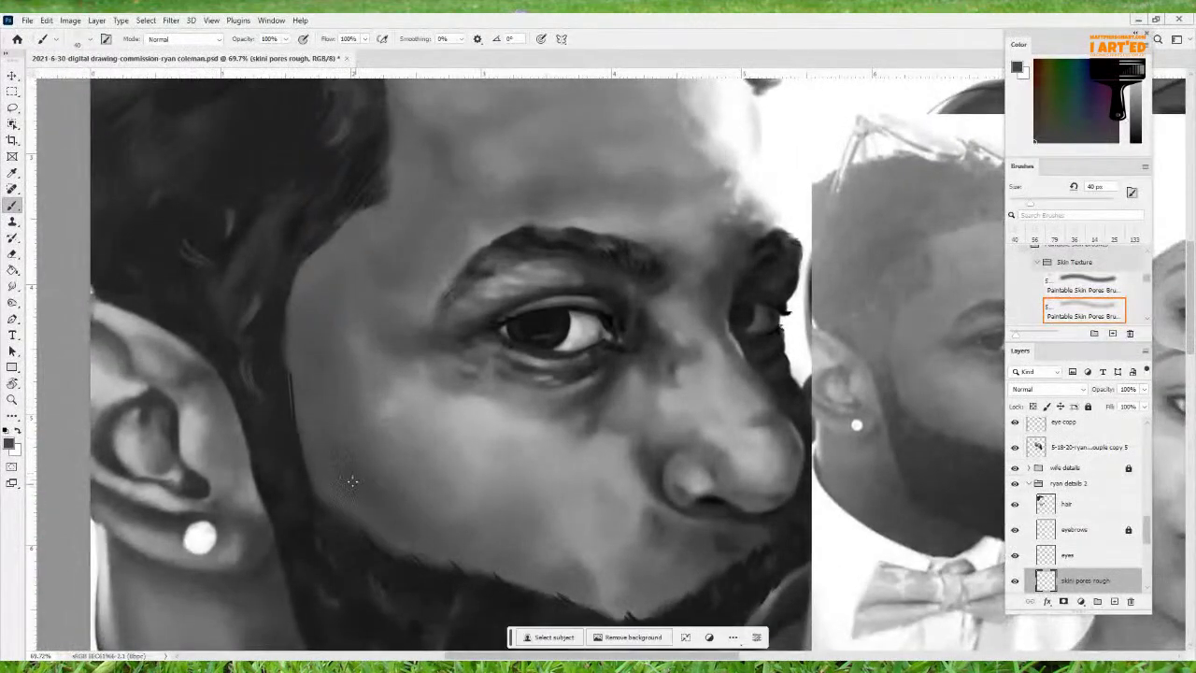
pyautogui.moveTo(357, 484); pyautogui.dragTo(374, 491)
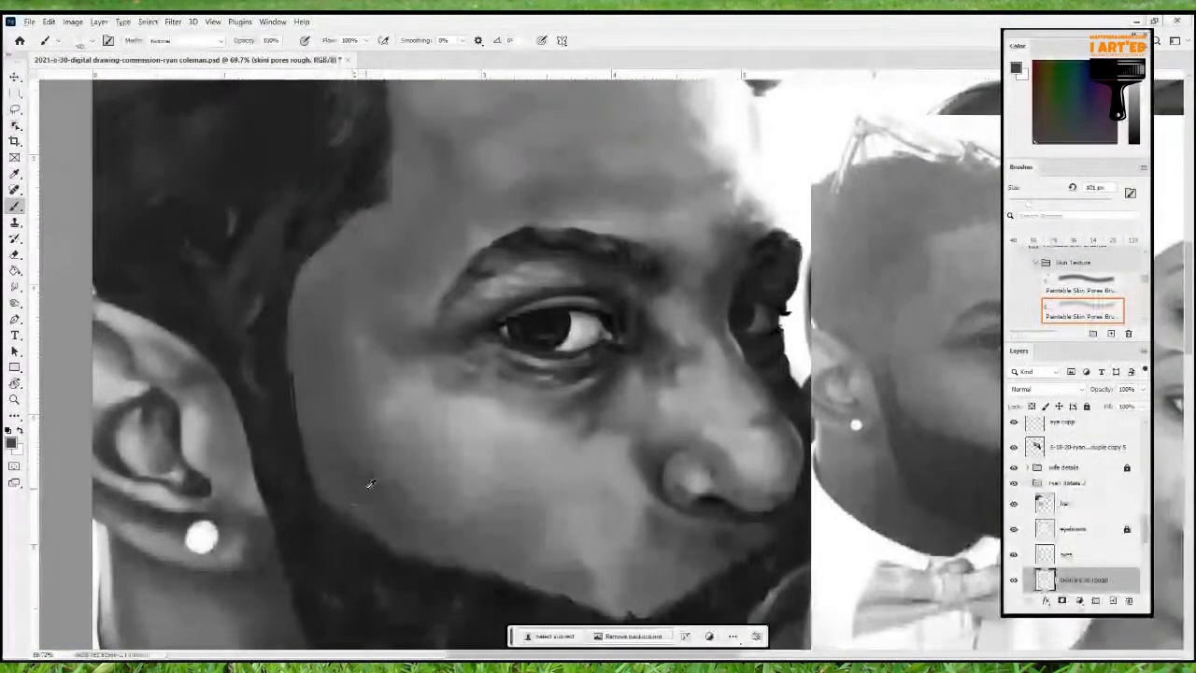
pyautogui.click(423, 408)
pyautogui.hotkey('ctrl', 'z')
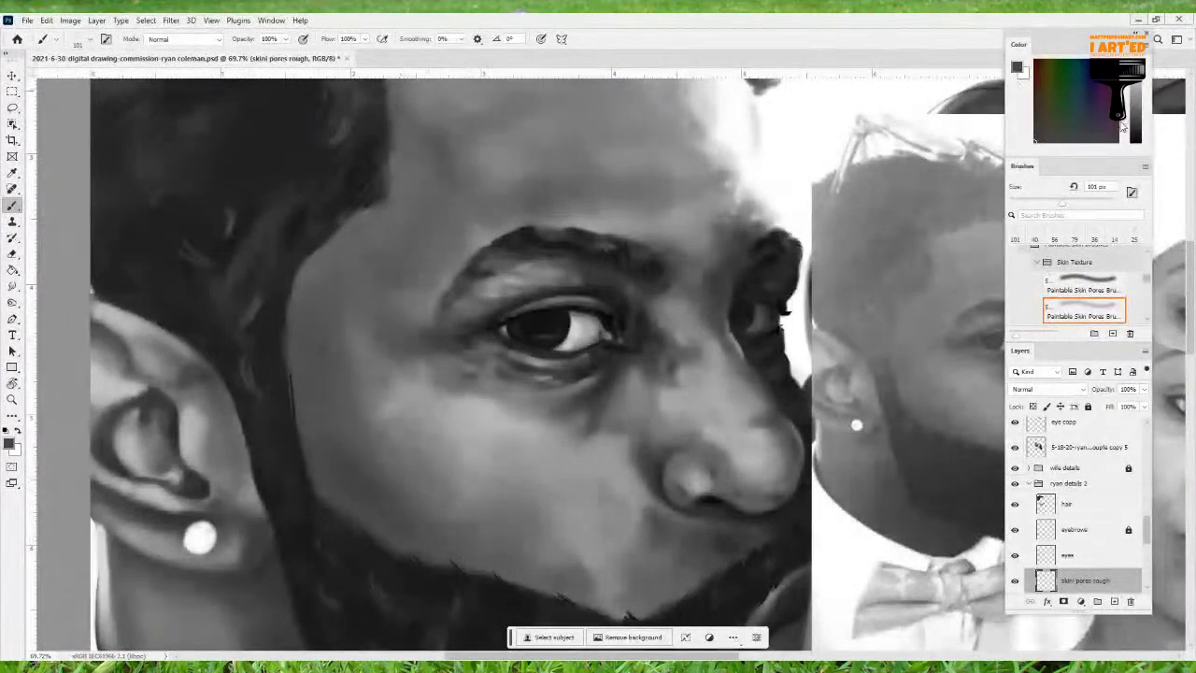
pyautogui.click(1128, 127)
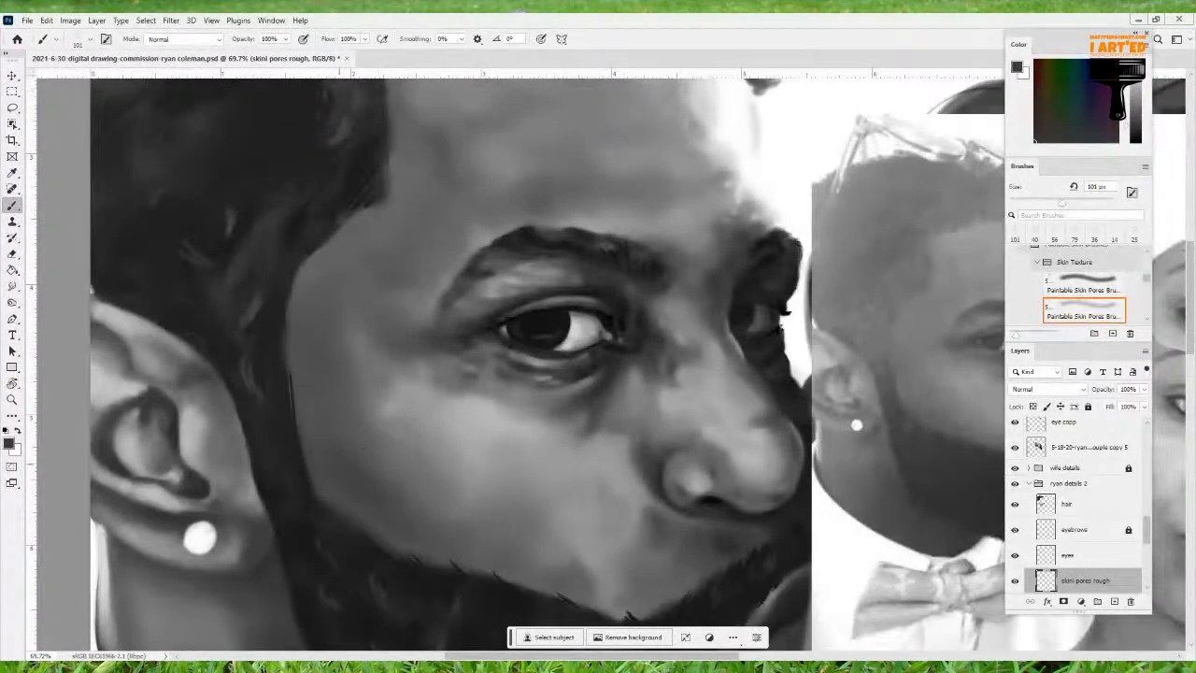
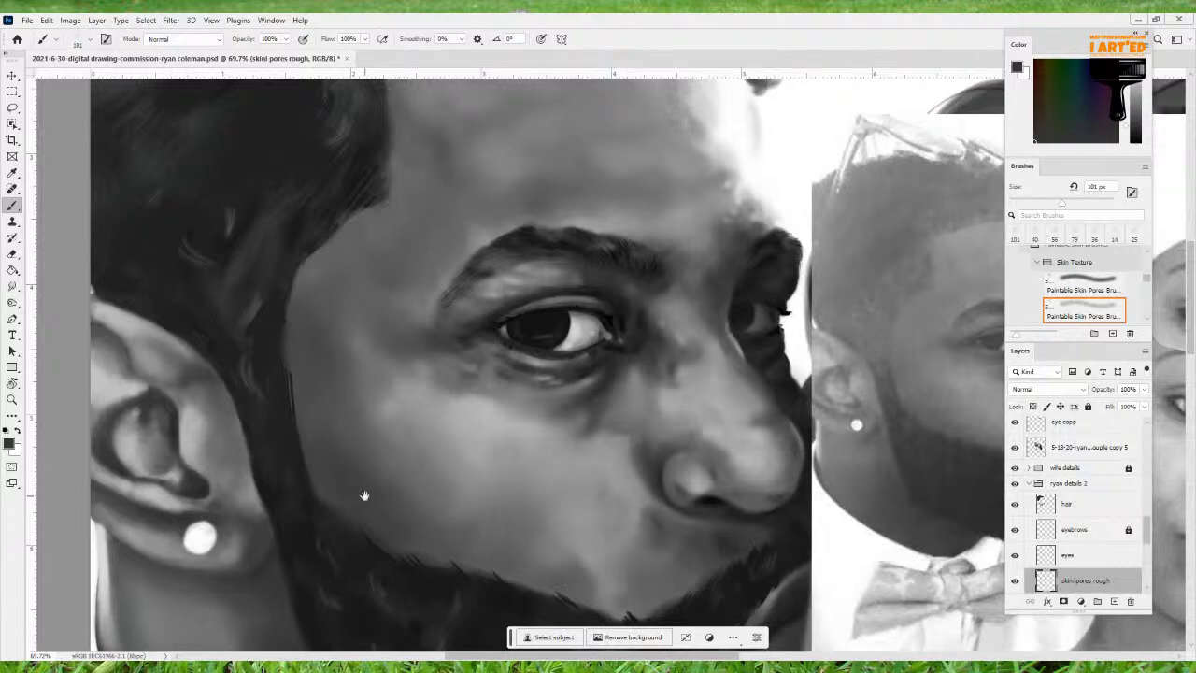
pyautogui.moveTo(434, 520); pyautogui.dragTo(454, 502)
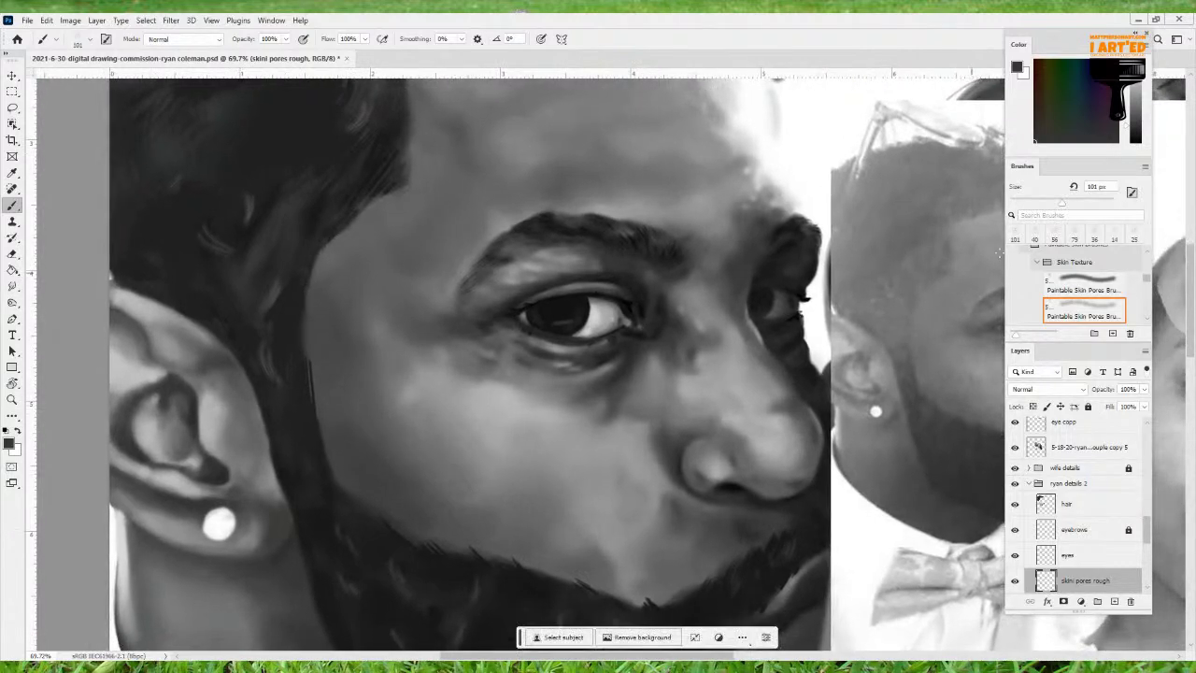
# Move the floating panels off the reference photo and dab lighter grey pores on the cheek beside the nose with the brush at 66 px
pyautogui.moveTo(1095, 36); pyautogui.dragTo(1139, 36)
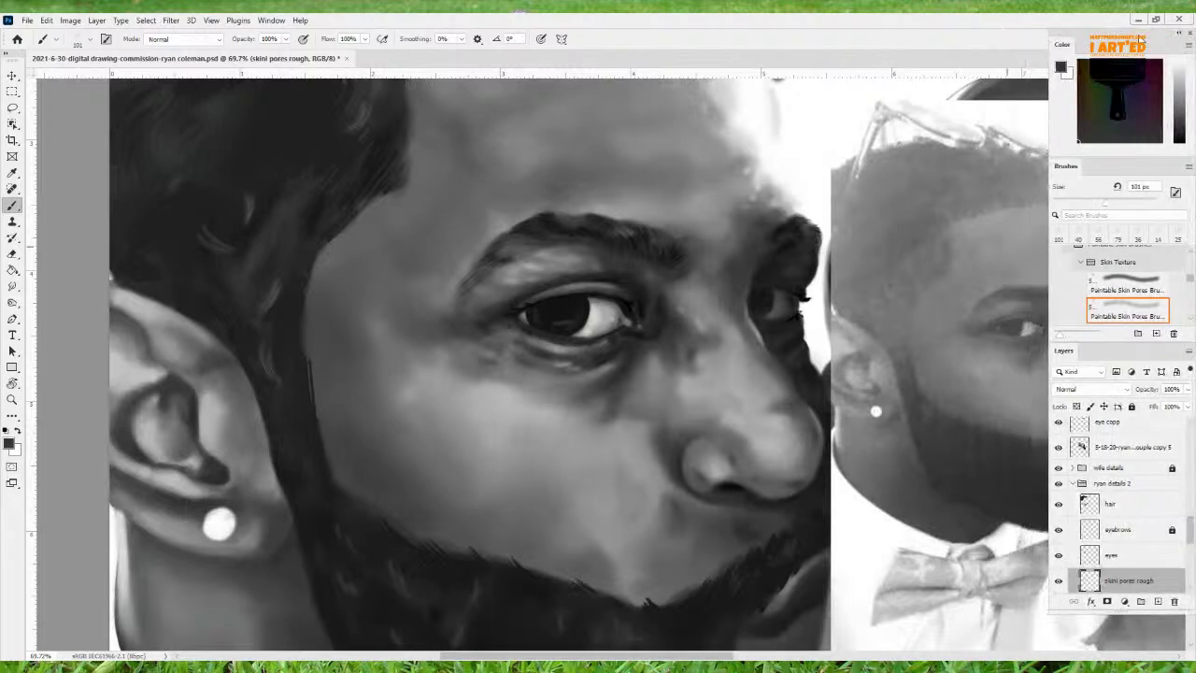
pyautogui.moveTo(633, 457); pyautogui.dragTo(599, 436)
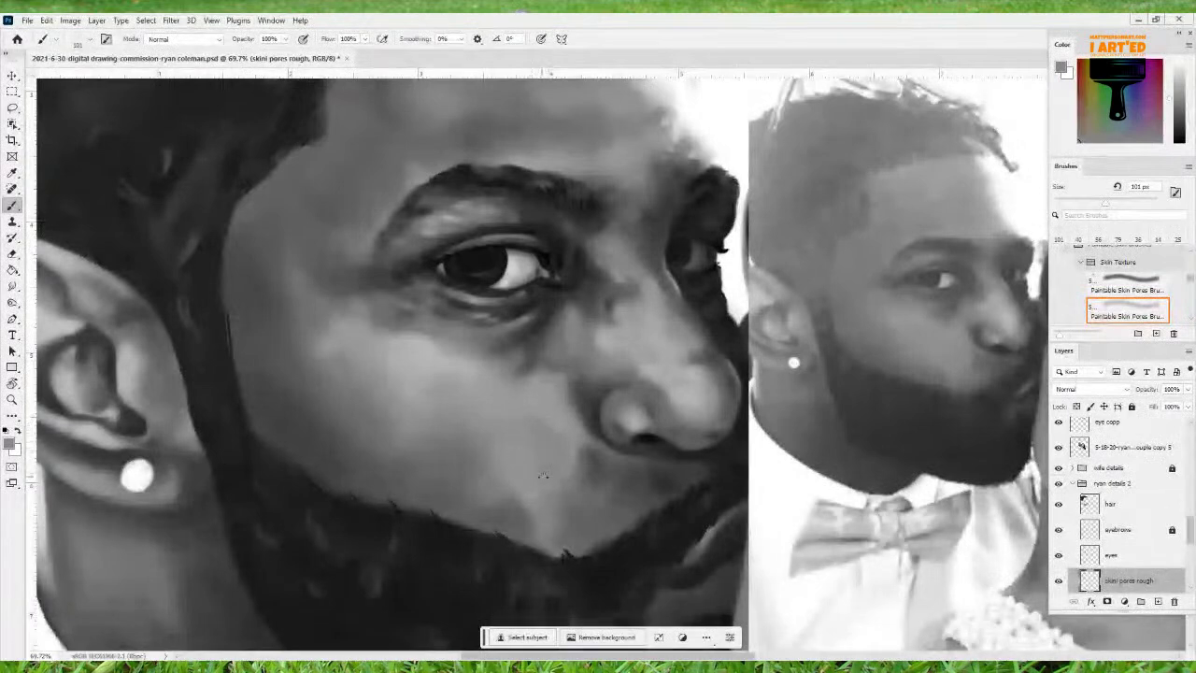
pyautogui.moveTo(567, 422); pyautogui.dragTo(555, 435)
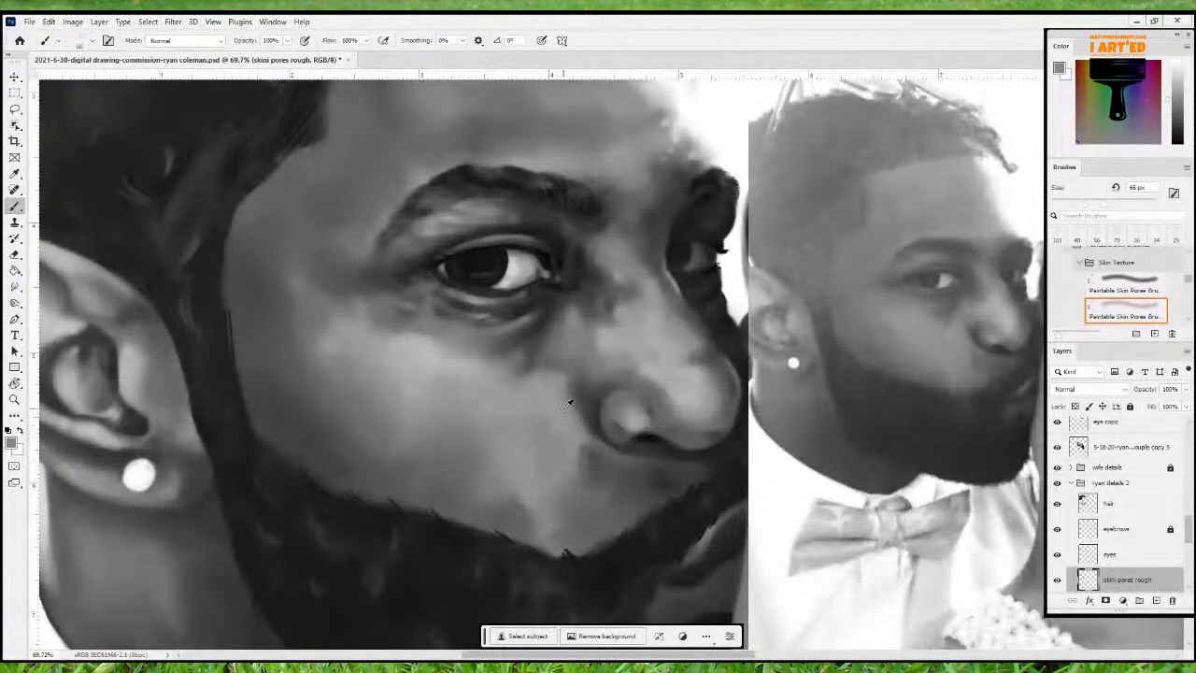
pyautogui.click(1174, 87)
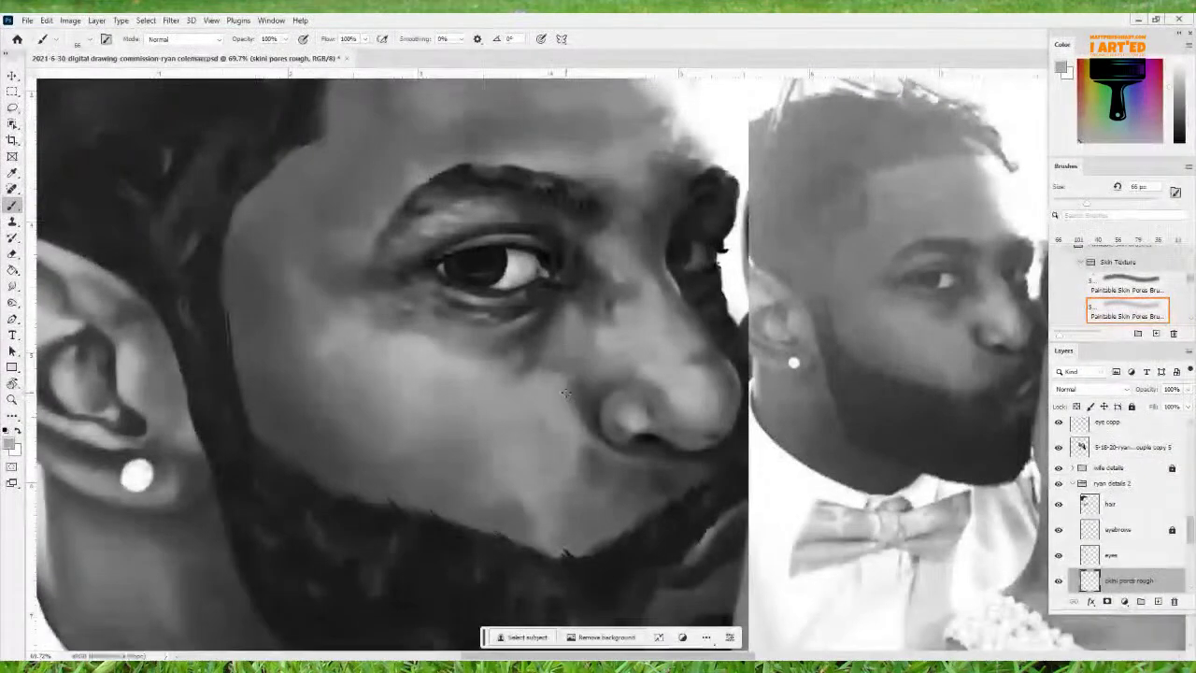
pyautogui.moveTo(568, 404); pyautogui.dragTo(566, 405)
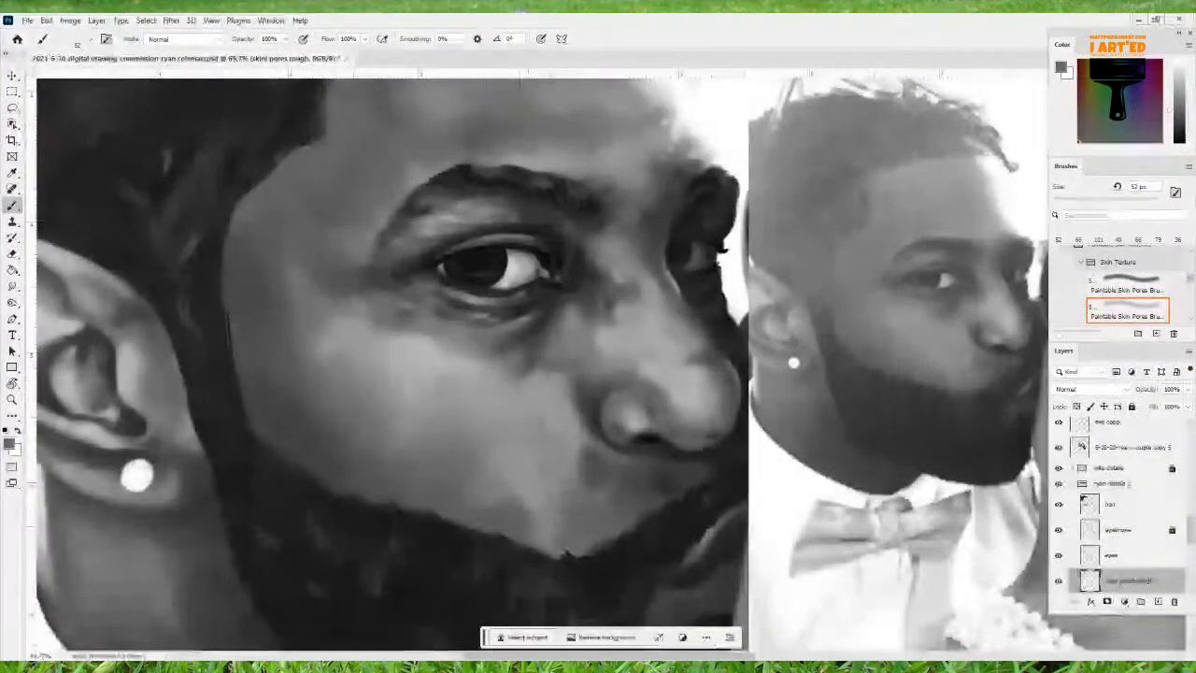
# Sample mid-grey skin tones and blend pores across the cheek from the beard edge to under the eye, enlarging the brush to 167 px
pyautogui.moveTo(523, 509); pyautogui.dragTo(535, 507)
pyautogui.keyDown('alt'); pyautogui.click(535, 500); pyautogui.keyUp('alt')
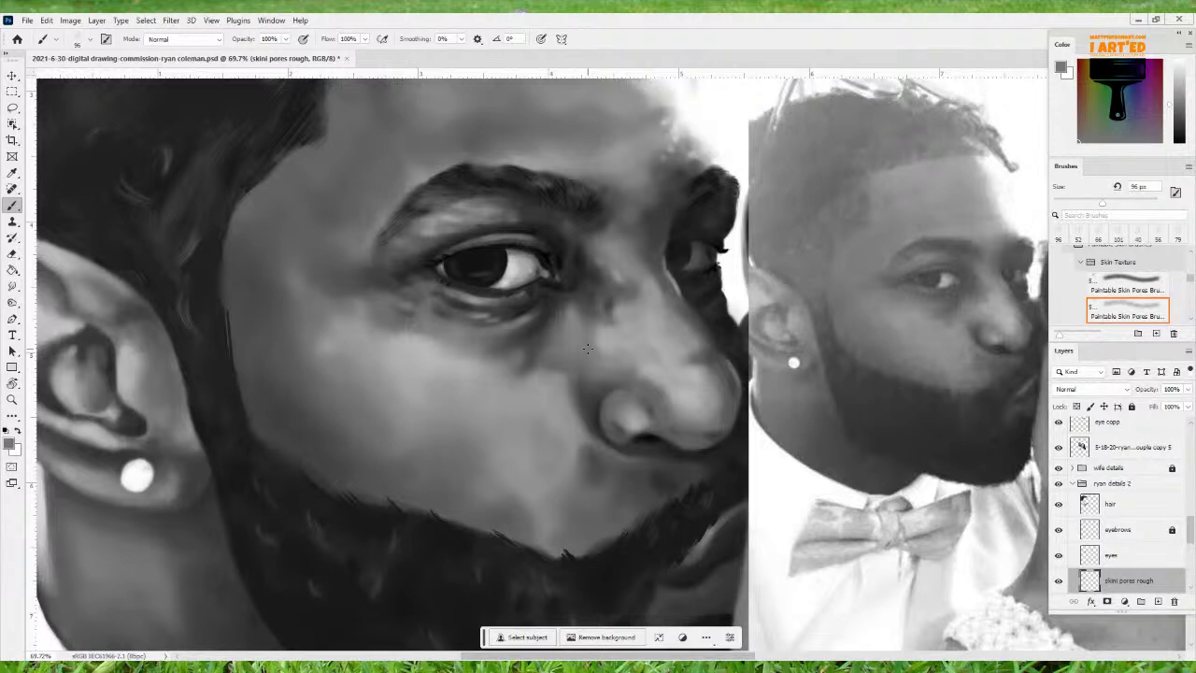
pyautogui.moveTo(521, 376)
pyautogui.mouseDown()
pyautogui.moveTo(548, 530)
pyautogui.moveTo(558, 454)
pyautogui.mouseUp()
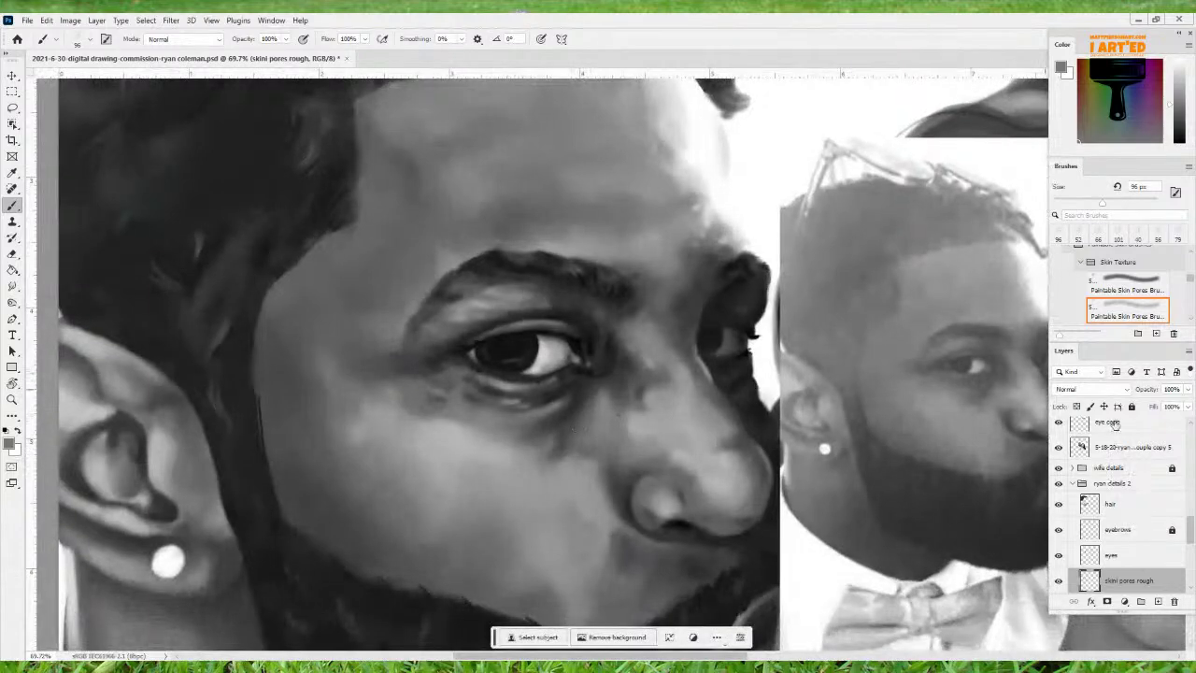
pyautogui.moveTo(509, 425)
pyautogui.mouseDown()
pyautogui.moveTo(589, 438)
pyautogui.moveTo(620, 505)
pyautogui.moveTo(584, 509)
pyautogui.mouseUp()
pyautogui.moveTo(537, 449)
pyautogui.mouseDown()
pyautogui.moveTo(411, 472)
pyautogui.moveTo(415, 463)
pyautogui.mouseUp()
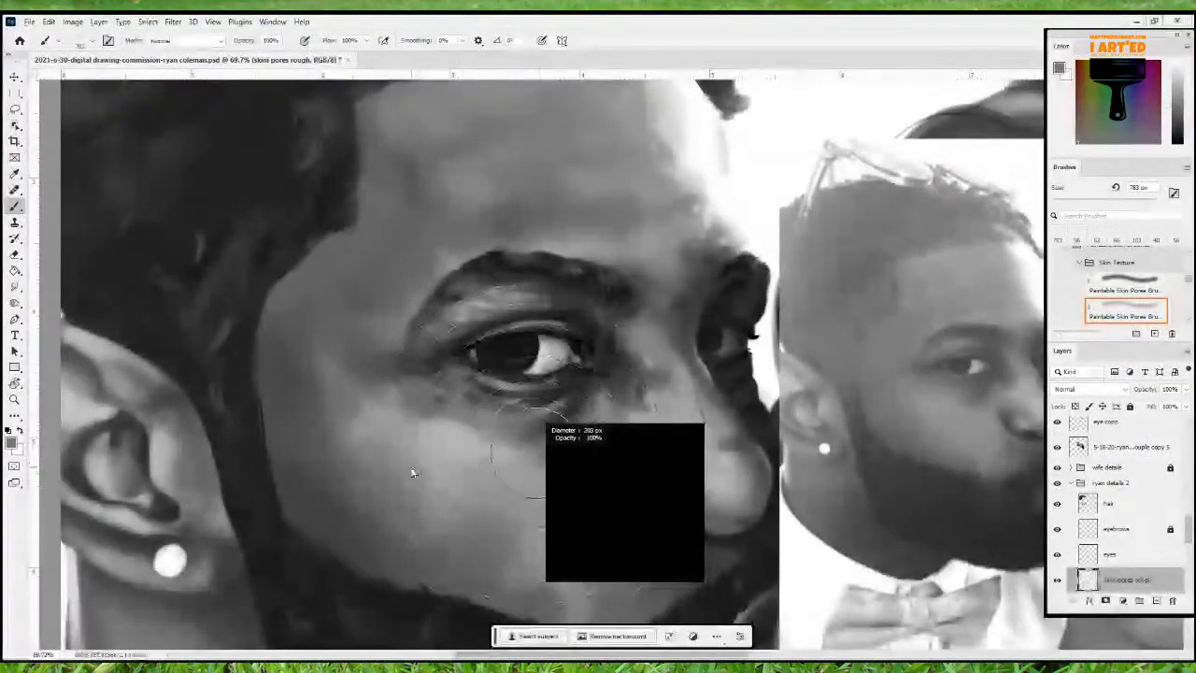
pyautogui.moveTo(508, 449); pyautogui.dragTo(501, 448)
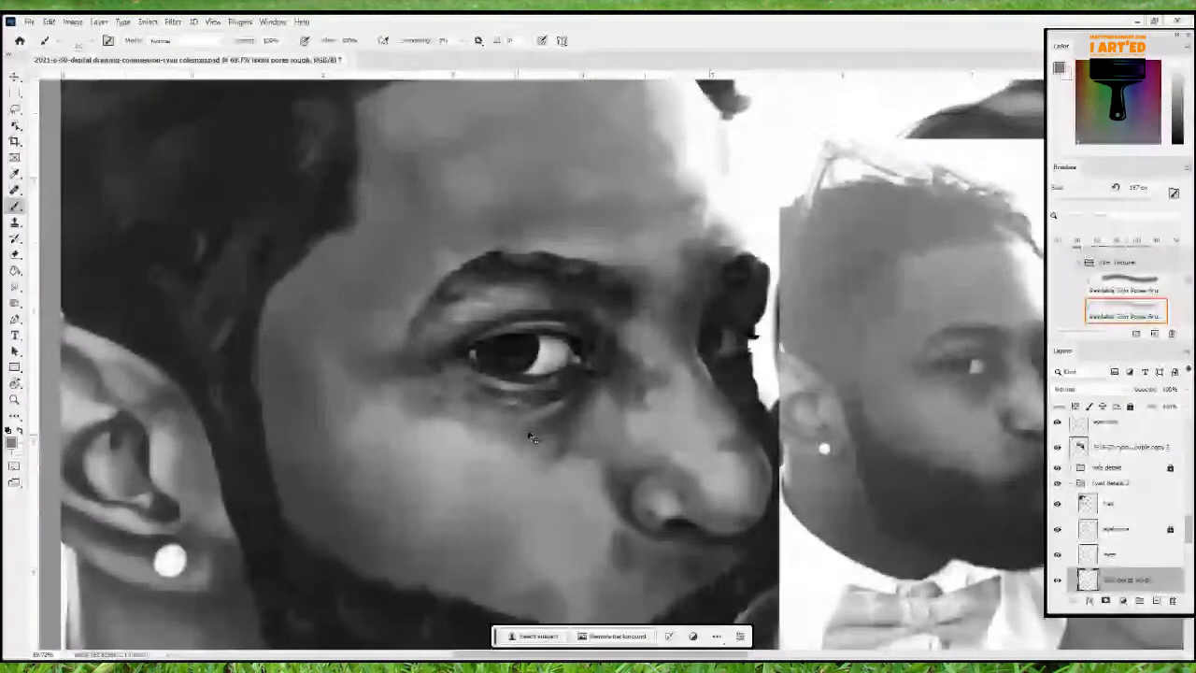
pyautogui.moveTo(651, 412); pyautogui.dragTo(610, 421)
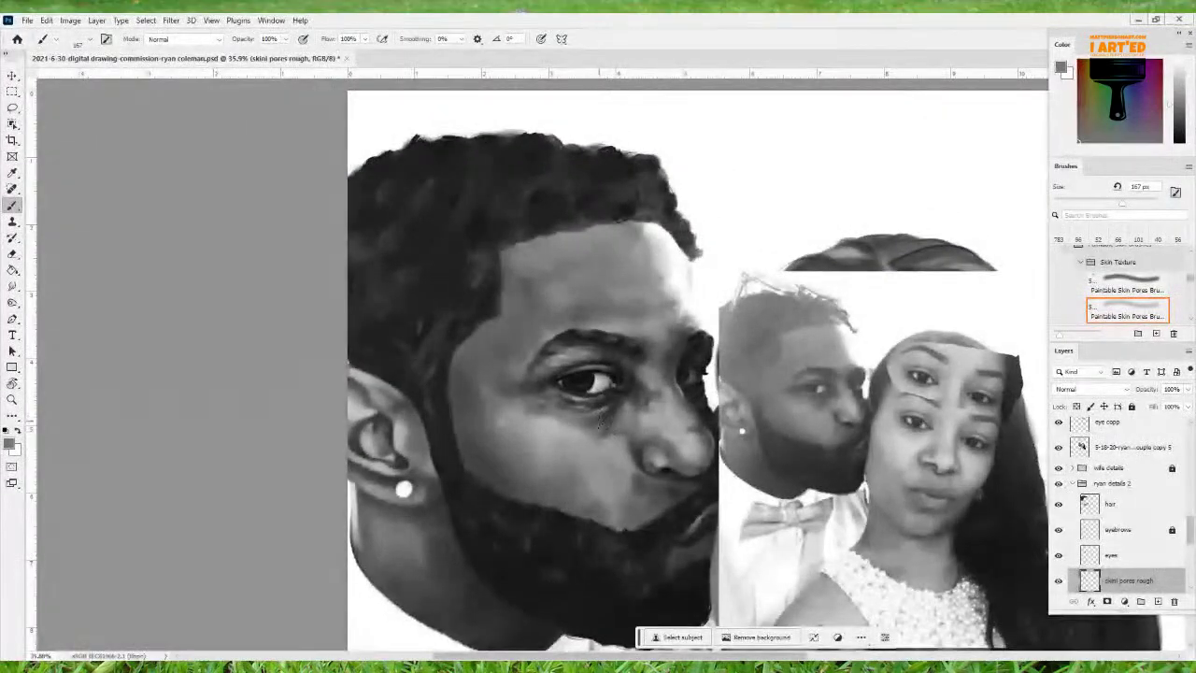
pyautogui.moveTo(500, 367)
pyautogui.mouseDown()
pyautogui.moveTo(515, 415)
pyautogui.moveTo(608, 470)
pyautogui.moveTo(685, 437)
pyautogui.moveTo(712, 467)
pyautogui.mouseUp()
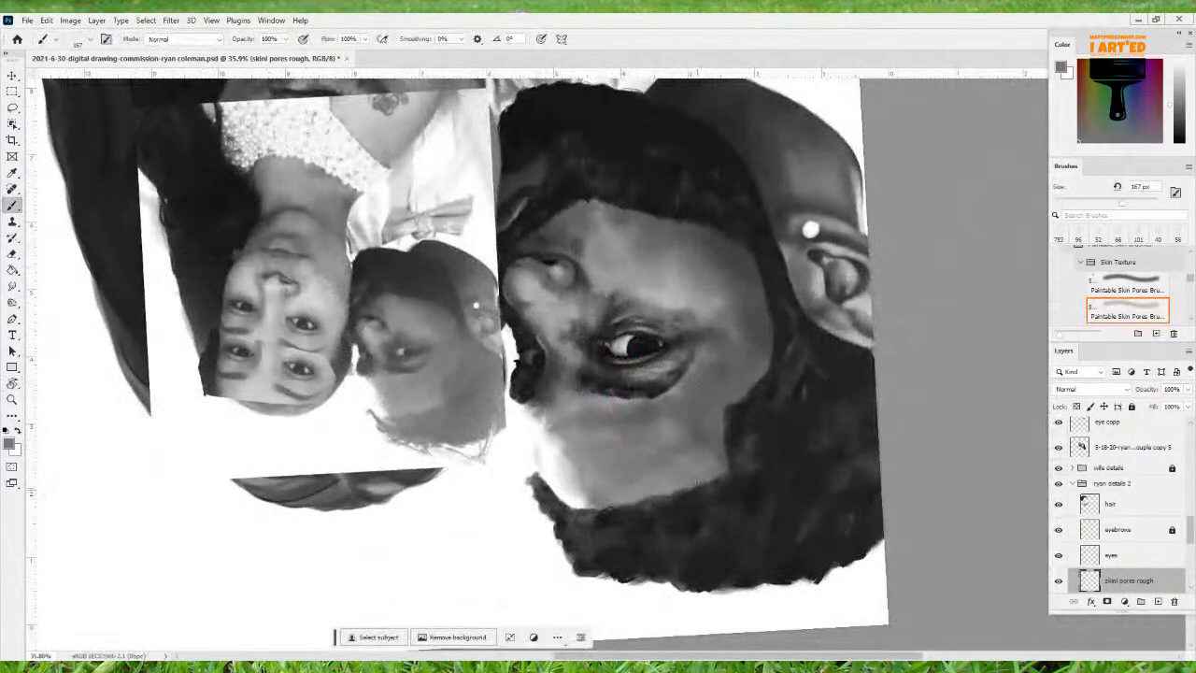
pyautogui.moveTo(642, 356)
pyautogui.mouseDown()
pyautogui.moveTo(642, 386)
pyautogui.moveTo(642, 326)
pyautogui.moveTo(617, 347)
pyautogui.mouseUp()
pyautogui.moveTo(537, 459); pyautogui.dragTo(603, 429)
pyautogui.scroll(4, 604, 430)
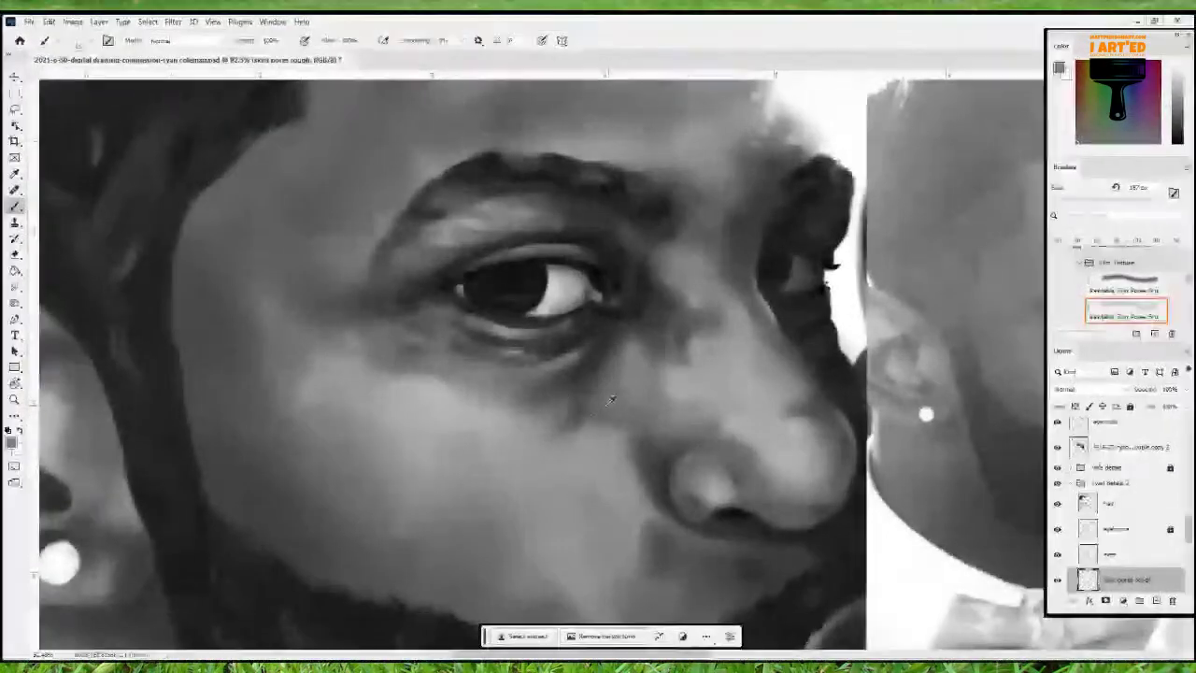
# Try a near-black pore stroke on the side of the man's nose with the brush at 77 px
pyautogui.moveTo(668, 374); pyautogui.dragTo(479, 403)
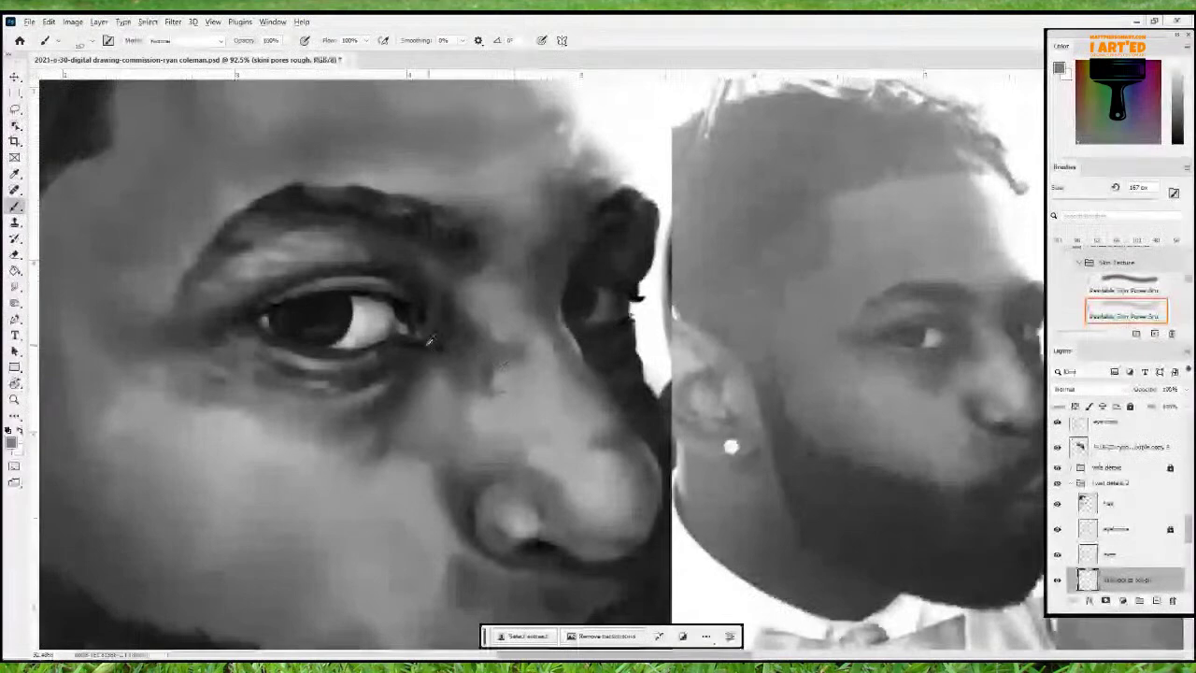
pyautogui.moveTo(418, 343); pyautogui.dragTo(411, 349)
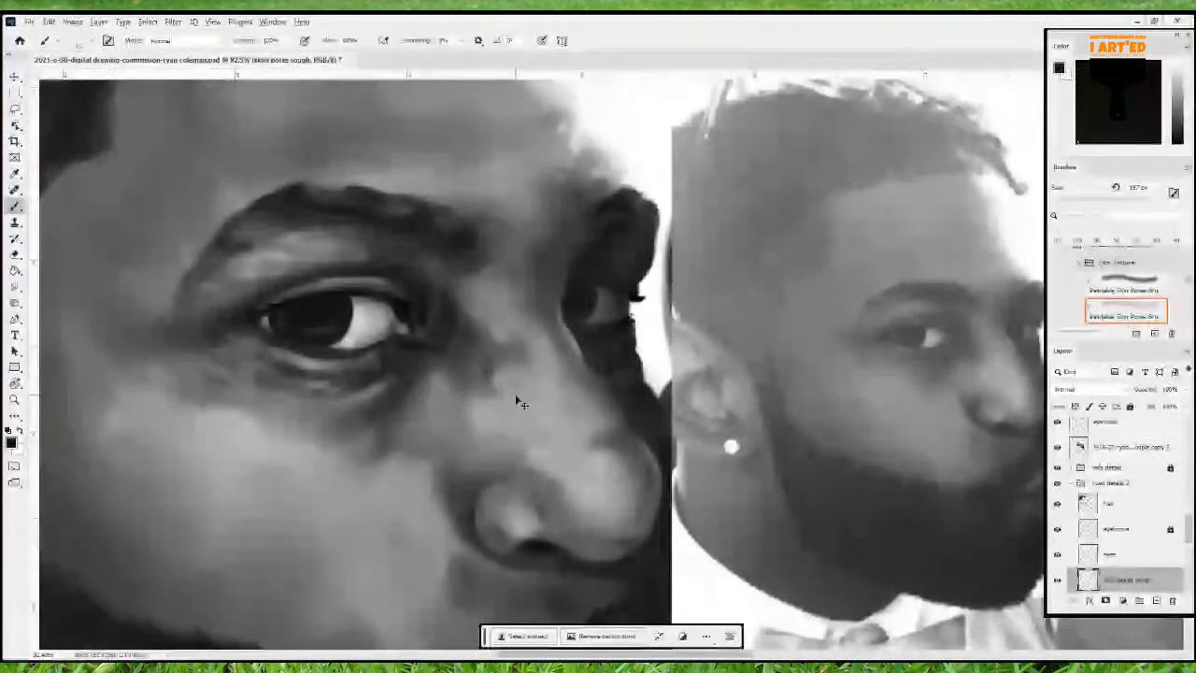
pyautogui.moveTo(505, 416); pyautogui.dragTo(453, 423)
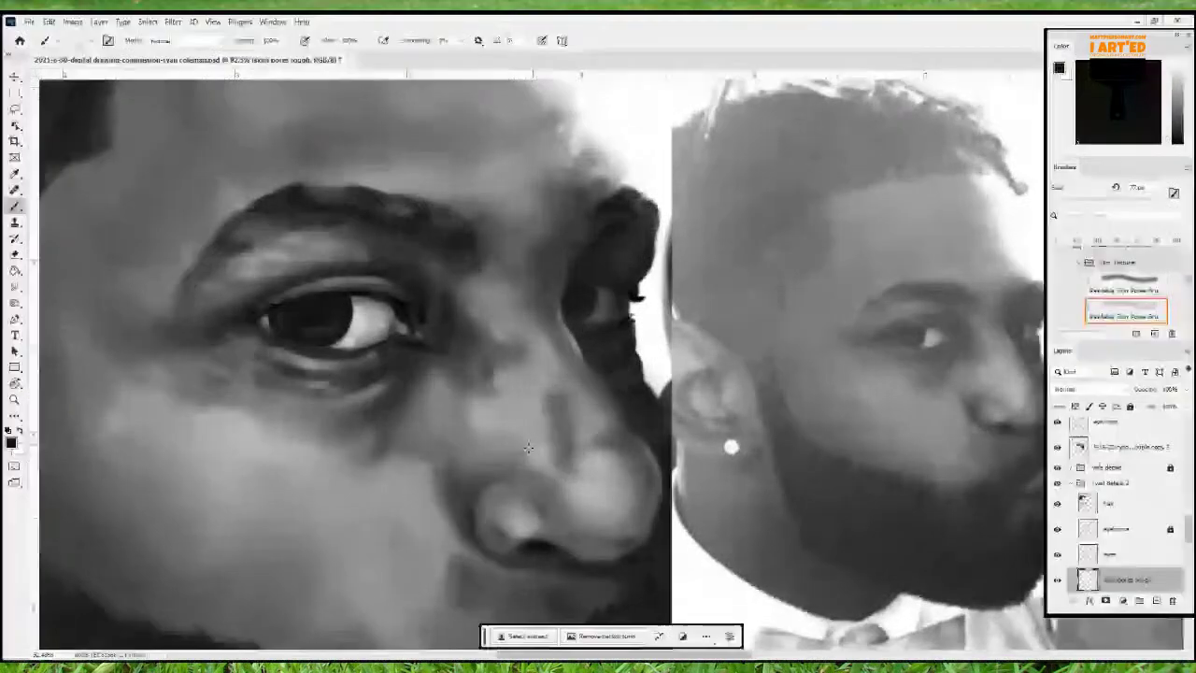
pyautogui.hotkey('ctrl', 'z')
# Sample skin greys beside the man's nose and dab pores between the inner eye corner and nose with the brush at 51 px
pyautogui.keyDown('alt'); pyautogui.click(477, 426); pyautogui.keyUp('alt')
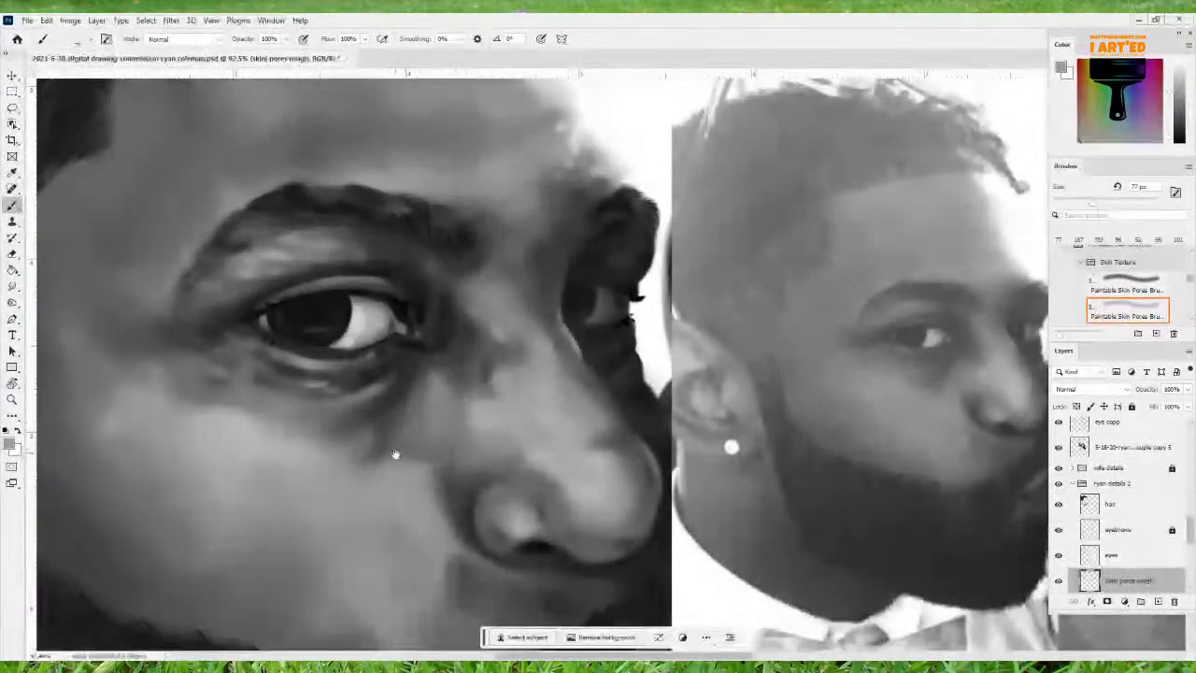
pyautogui.moveTo(399, 450); pyautogui.dragTo(452, 452)
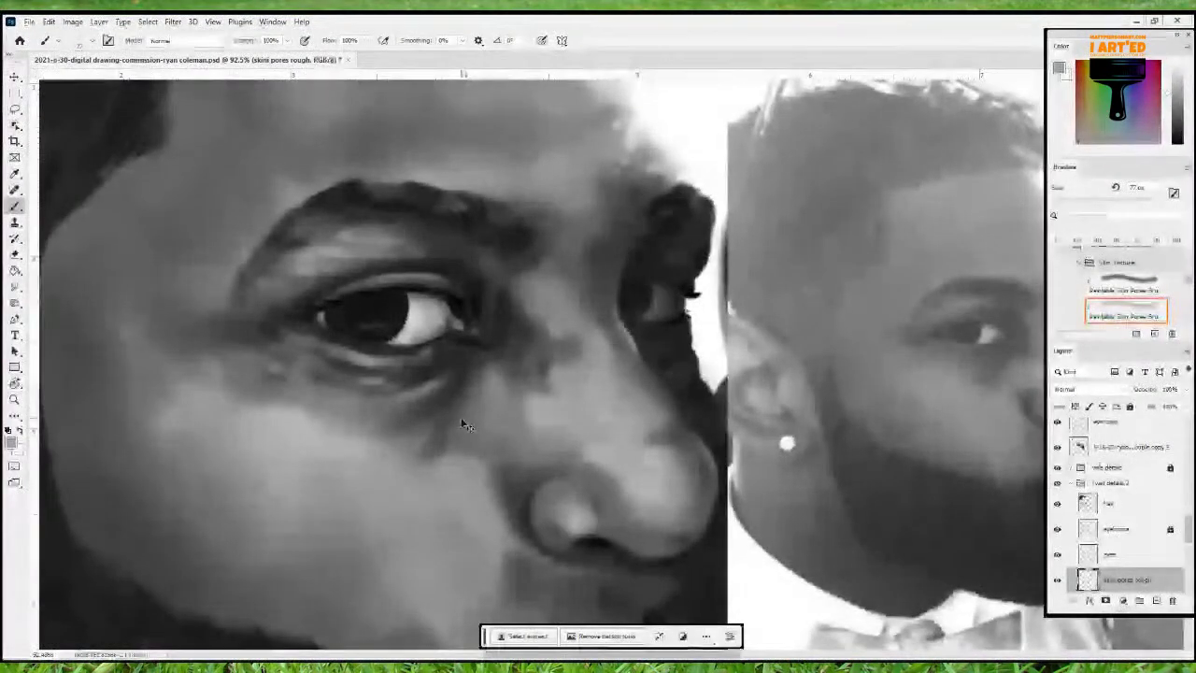
pyautogui.scroll(5, 460, 423)
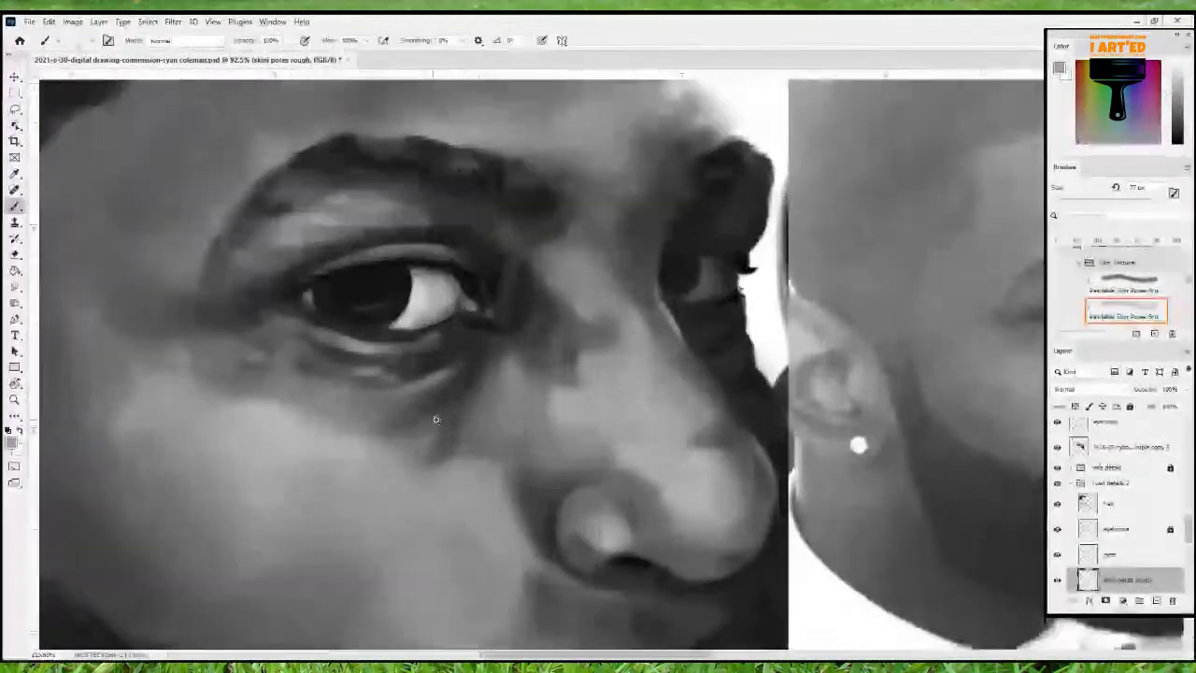
pyautogui.scroll(-5, 470, 414)
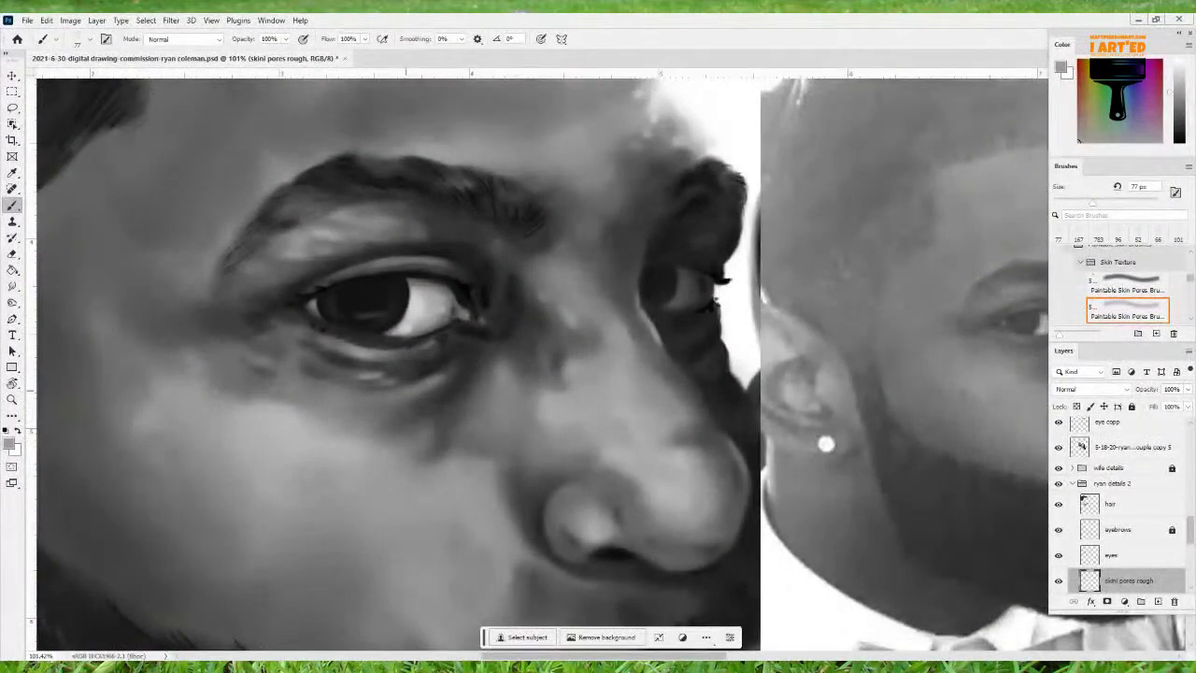
pyautogui.moveTo(438, 436); pyautogui.dragTo(482, 436)
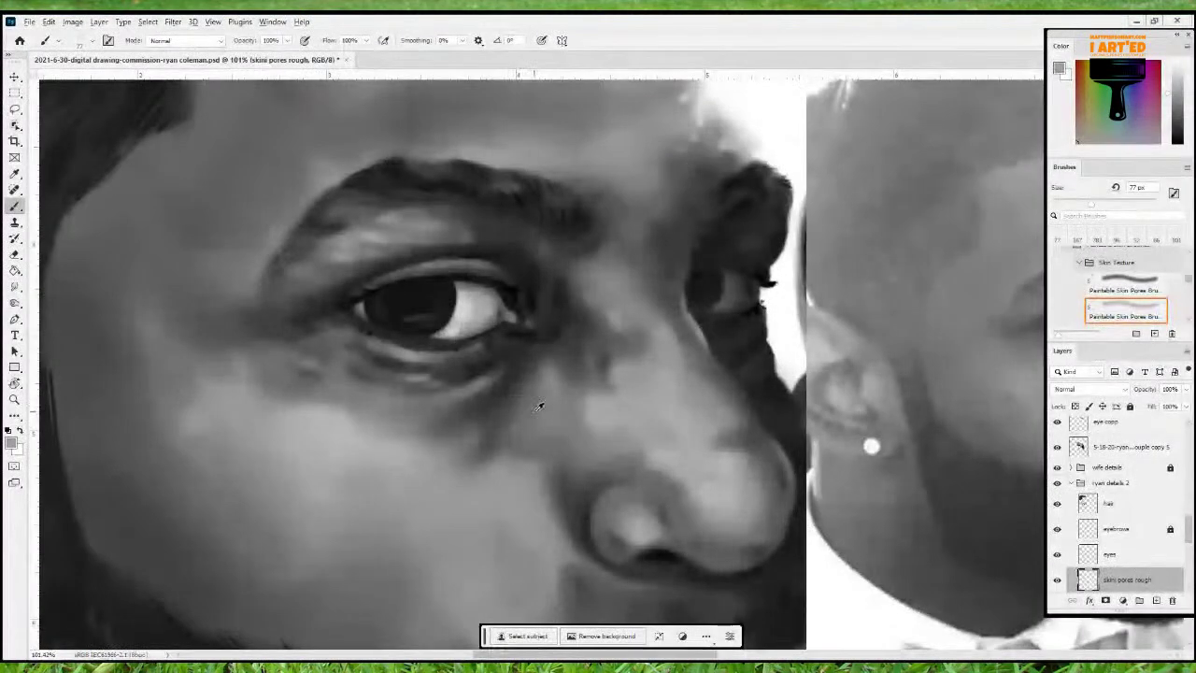
pyautogui.moveTo(549, 385); pyautogui.dragTo(434, 369)
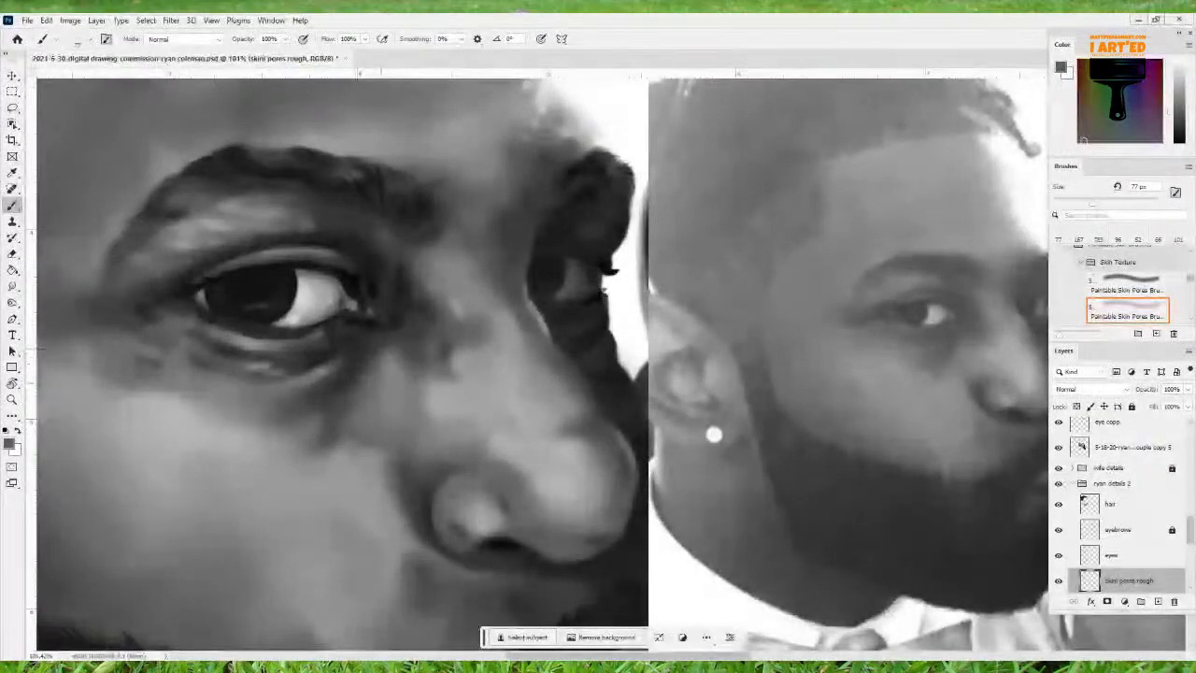
pyautogui.moveTo(400, 349); pyautogui.dragTo(388, 341)
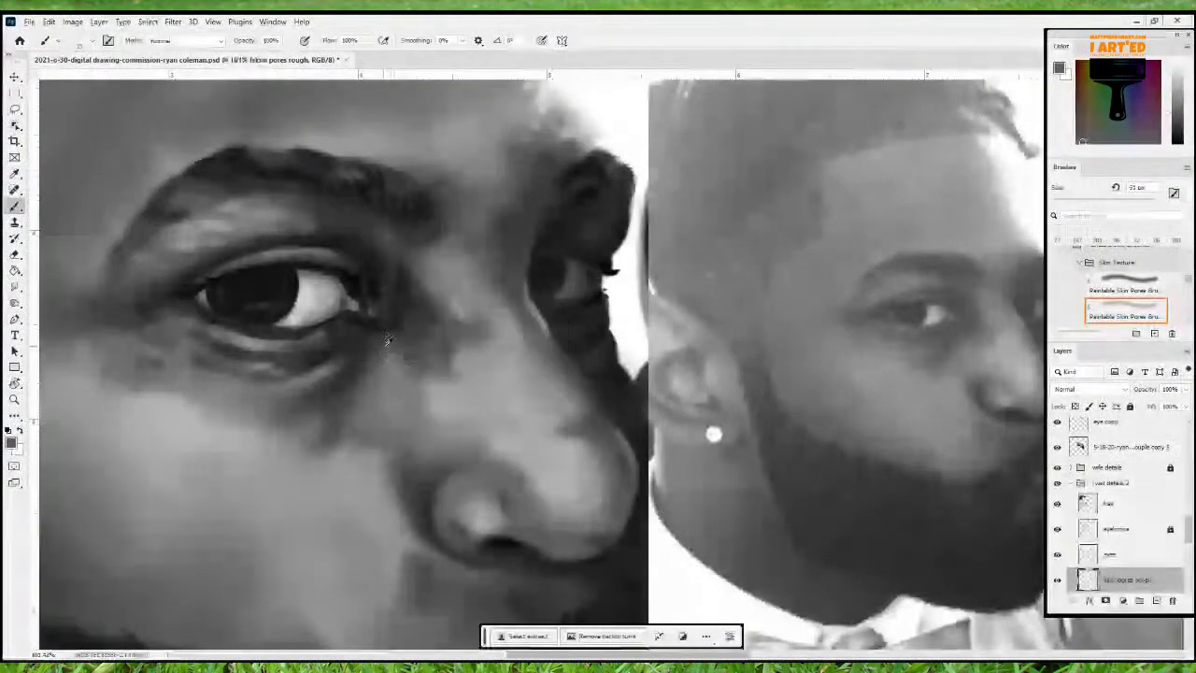
pyautogui.keyDown('alt'); pyautogui.click(389, 342); pyautogui.keyUp('alt')
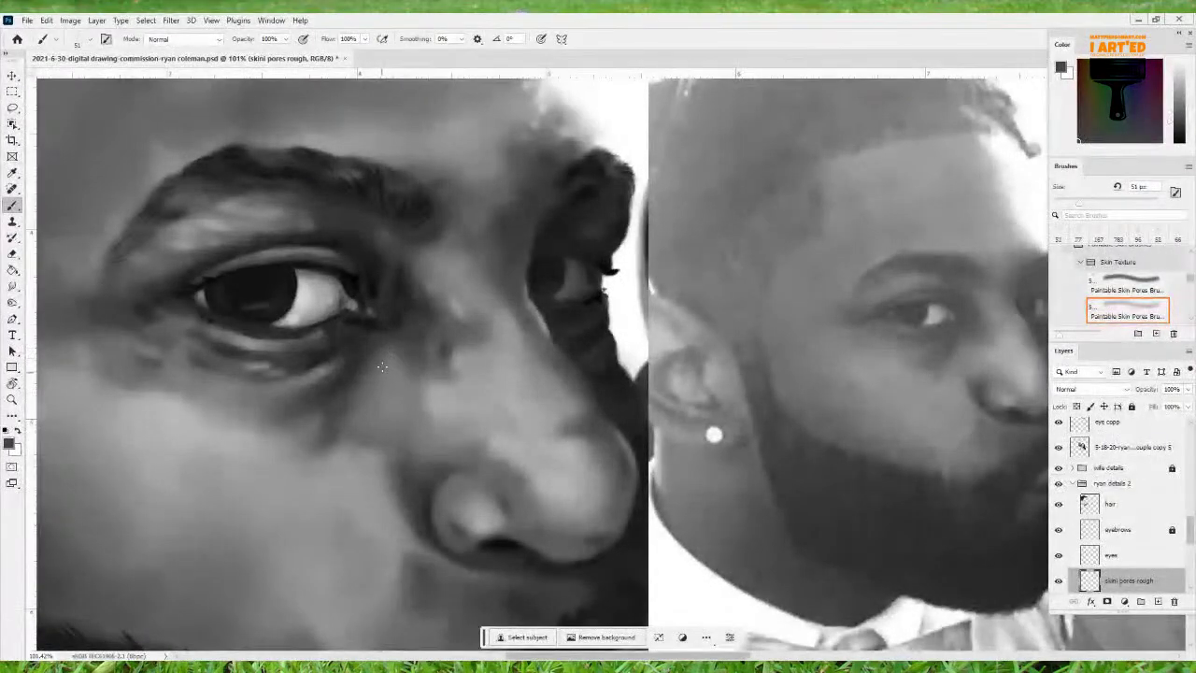
pyautogui.moveTo(391, 366); pyautogui.dragTo(381, 364)
# Sample darker greys below the inner eye corner and refine the pores there with the brush at 30 px and 44 px
pyautogui.keyDown('alt'); pyautogui.click(394, 340); pyautogui.keyUp('alt')
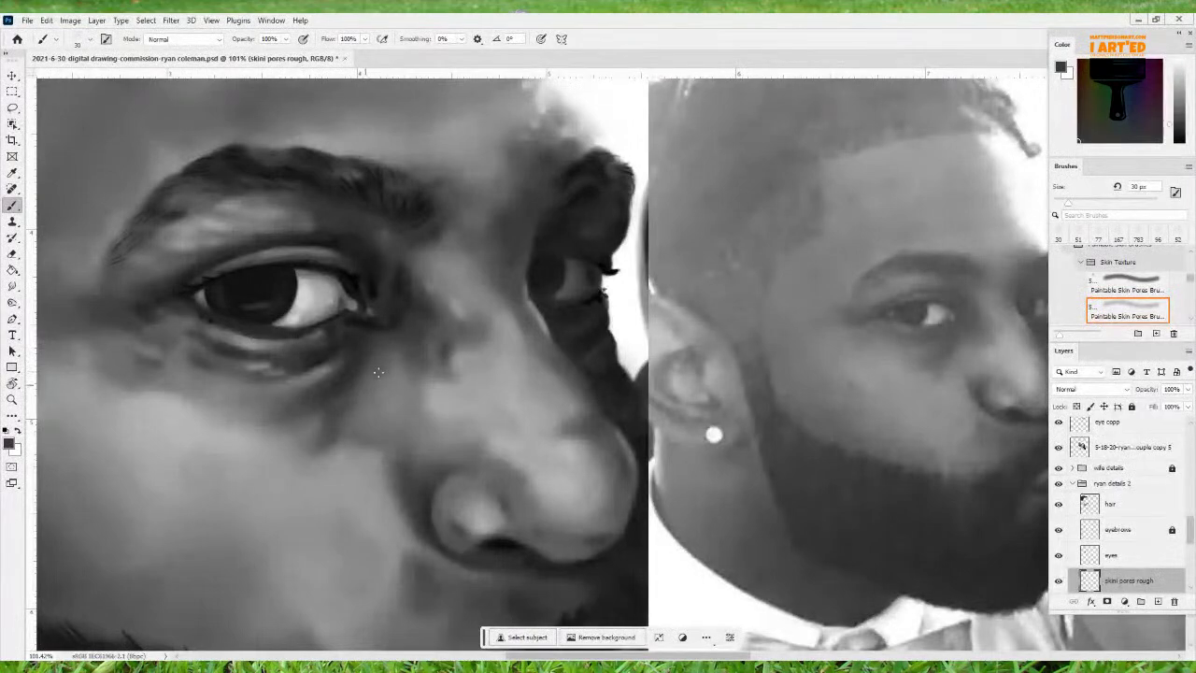
pyautogui.keyDown('alt'); pyautogui.rightClick(390, 359); pyautogui.keyUp('alt')
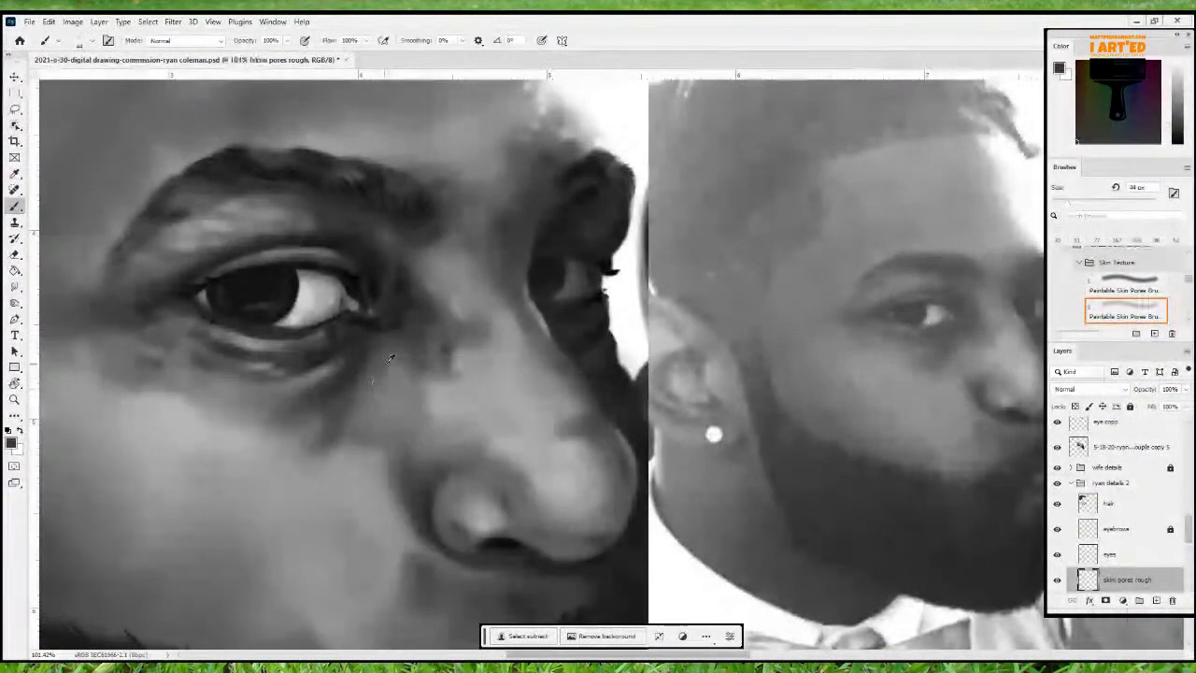
pyautogui.keyDown('alt'); pyautogui.click(389, 362); pyautogui.keyUp('alt')
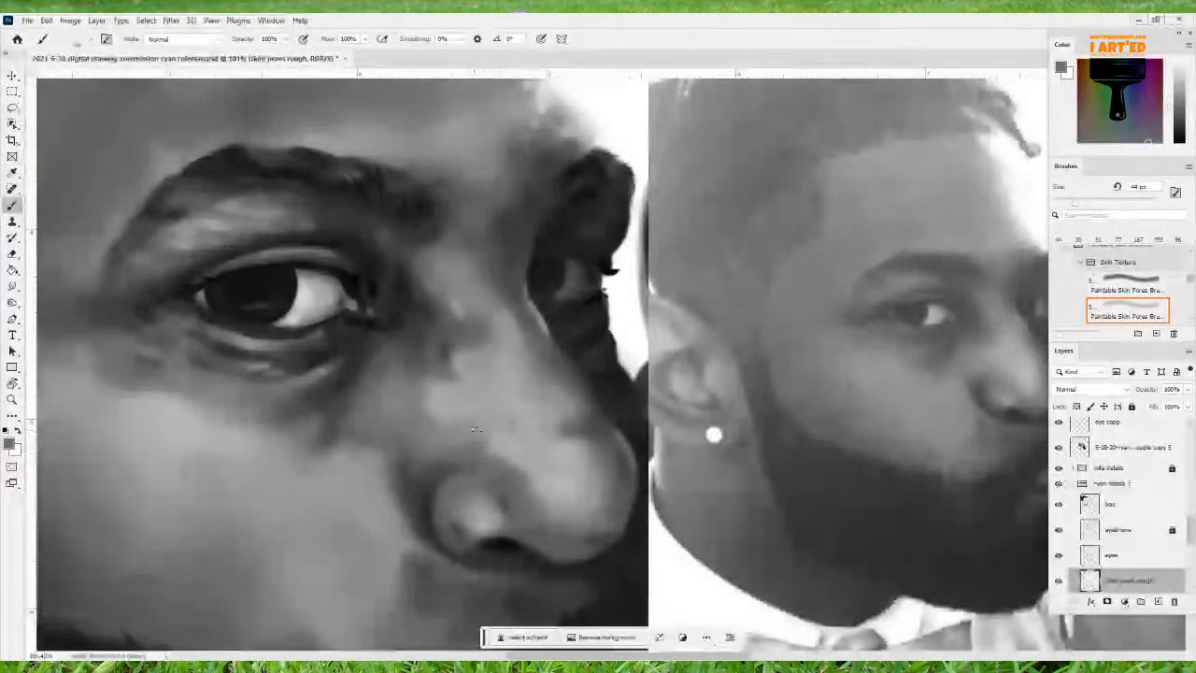
pyautogui.moveTo(517, 442); pyautogui.dragTo(448, 426)
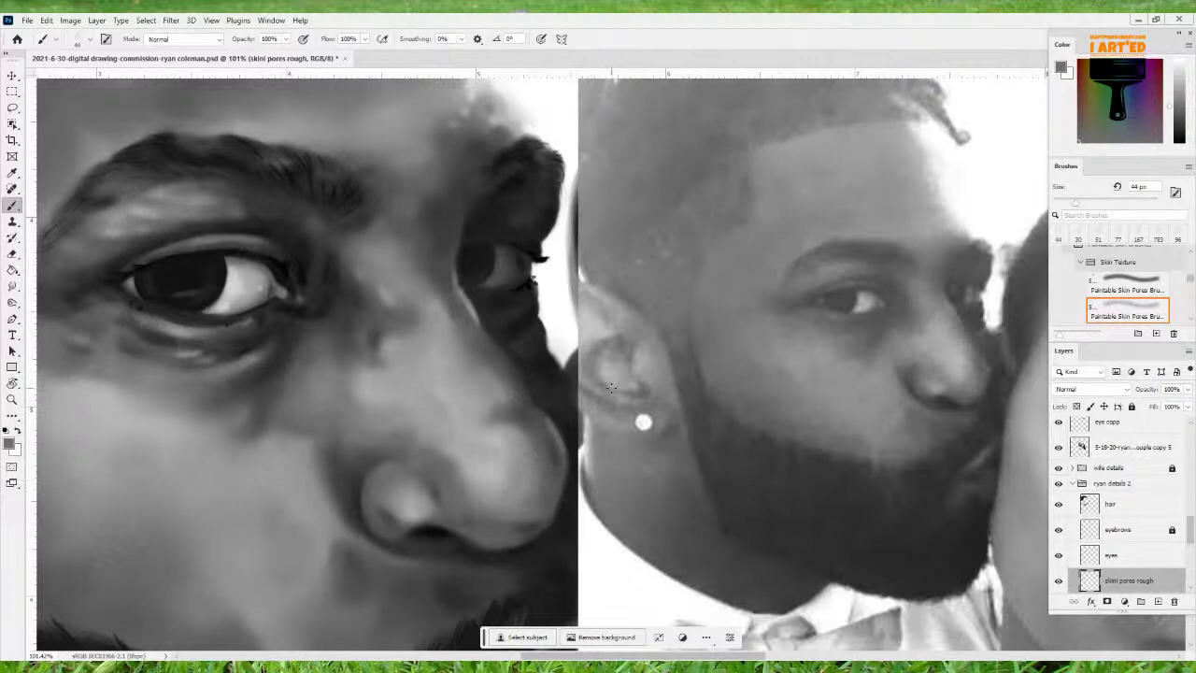
# Sample a dark grey from the underside of the nose tip and dab pores along its lower edge with the brush at 37 px
pyautogui.keyDown('alt'); pyautogui.click(523, 520); pyautogui.keyUp('alt')
pyautogui.moveTo(528, 525); pyautogui.dragTo(522, 527)
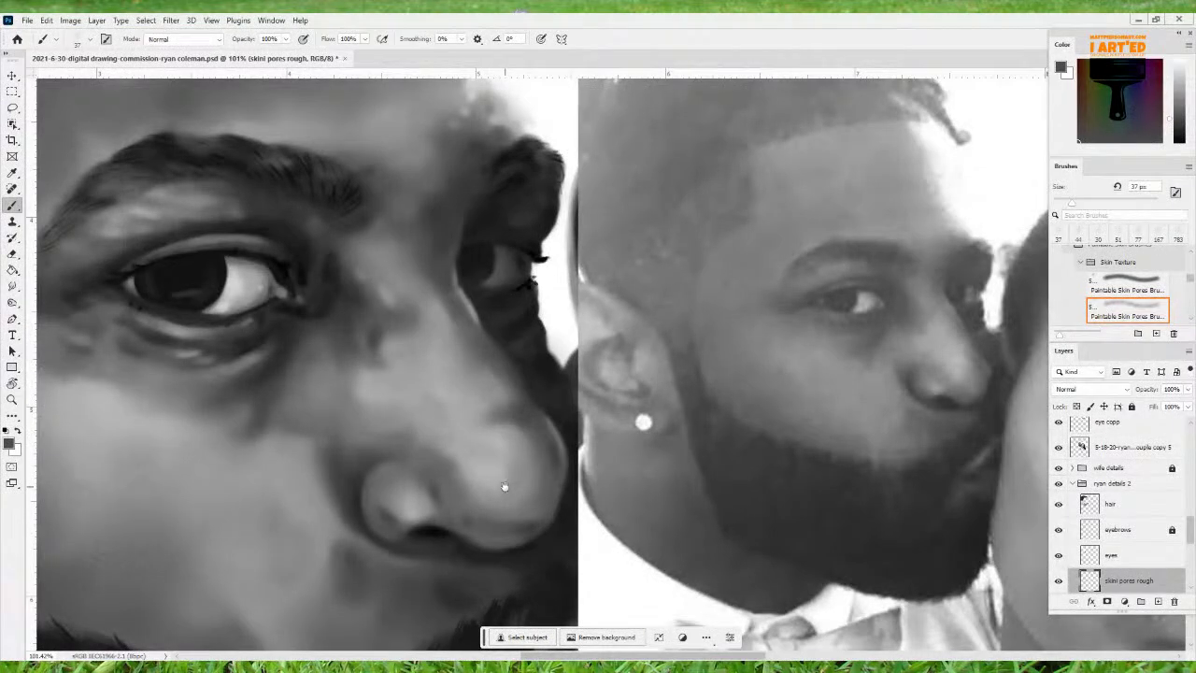
pyautogui.moveTo(520, 386); pyautogui.dragTo(580, 324)
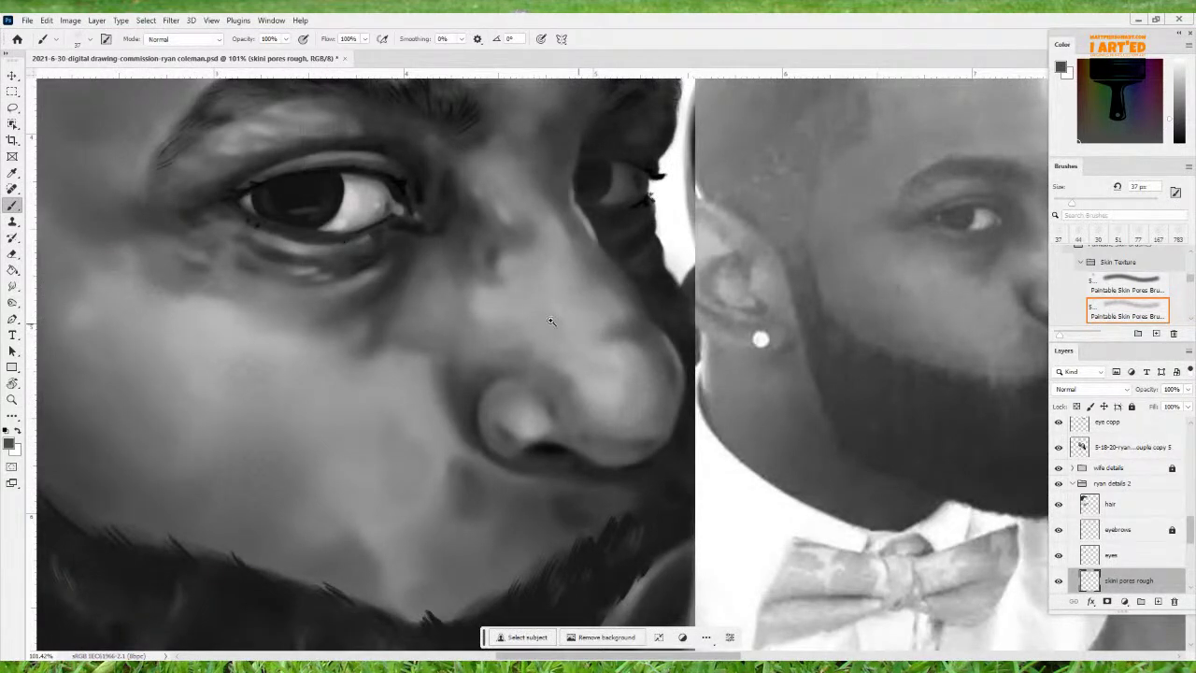
pyautogui.moveTo(655, 396); pyautogui.dragTo(593, 421)
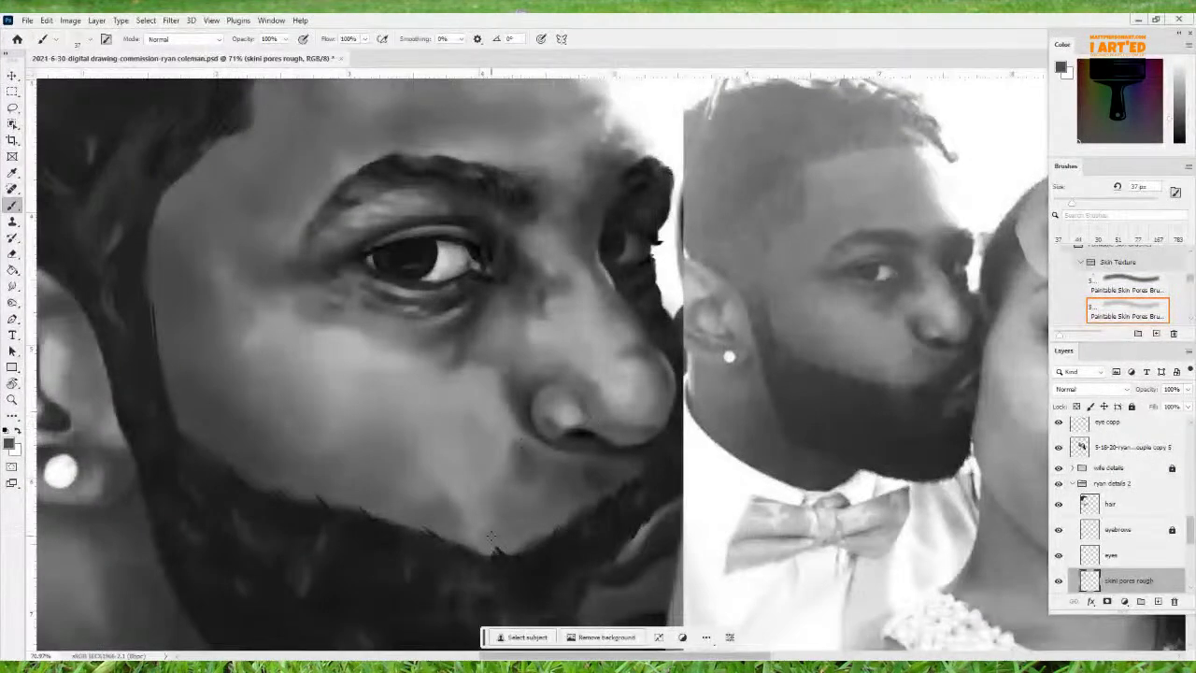
# Sample cheek greys and dab pores on the upper cheek below the outer eye corner, enlarging the brush to 63 px and 89 px
pyautogui.moveTo(458, 370); pyautogui.dragTo(437, 370)
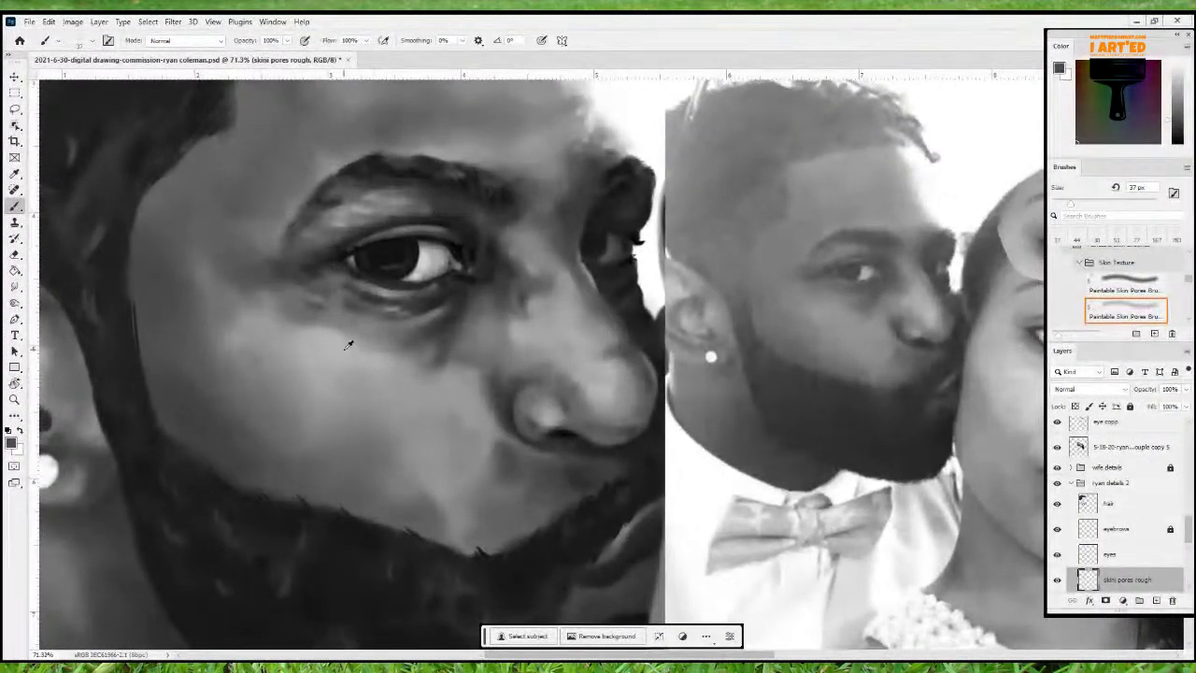
pyautogui.moveTo(320, 323); pyautogui.dragTo(317, 328)
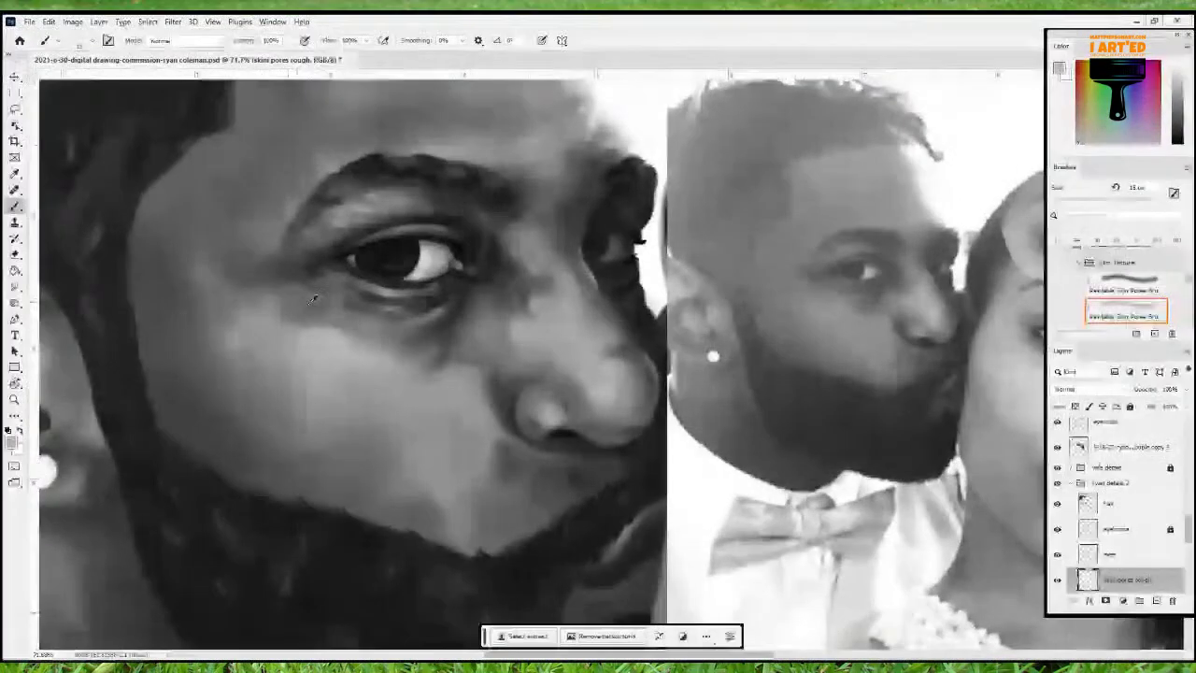
pyautogui.keyDown('alt'); pyautogui.rightClick(338, 320); pyautogui.keyUp('alt')
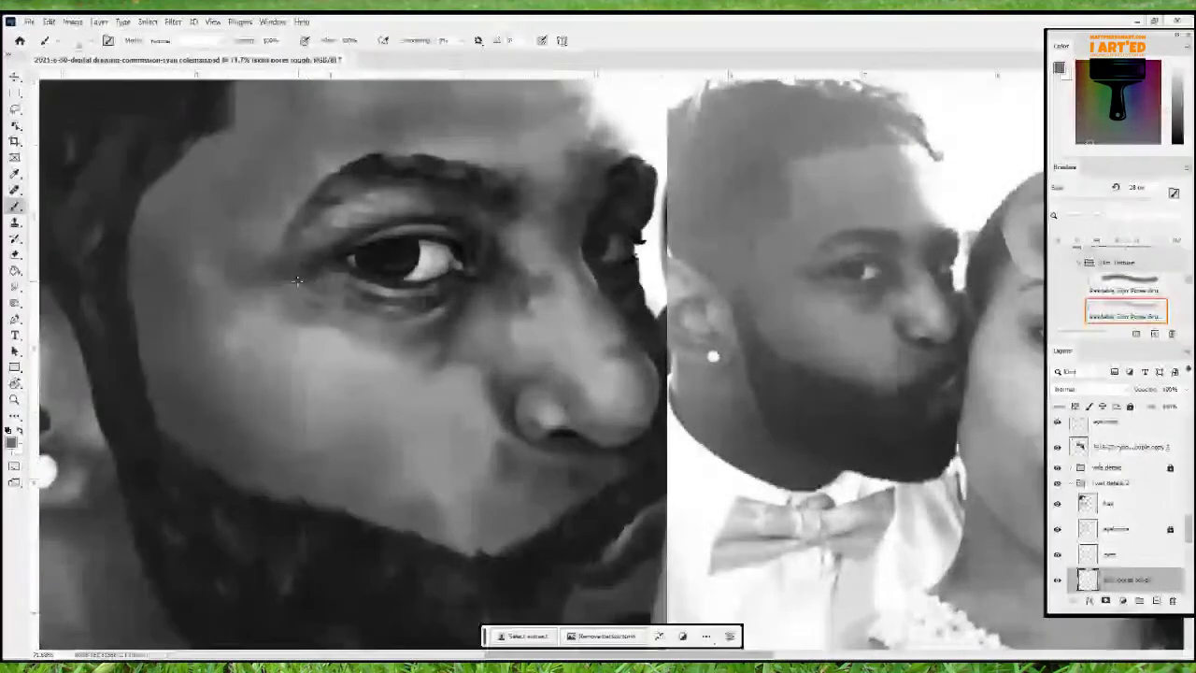
pyautogui.moveTo(281, 328); pyautogui.dragTo(302, 314)
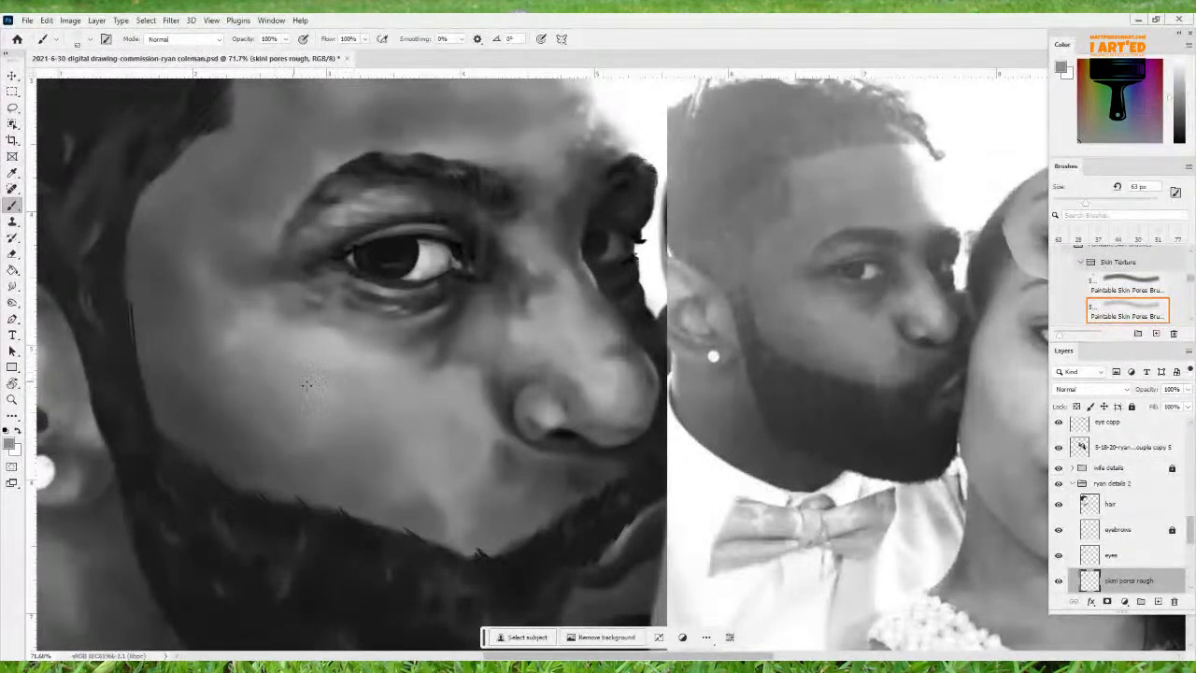
pyautogui.press(']')
pyautogui.press(']')
pyautogui.press(']')
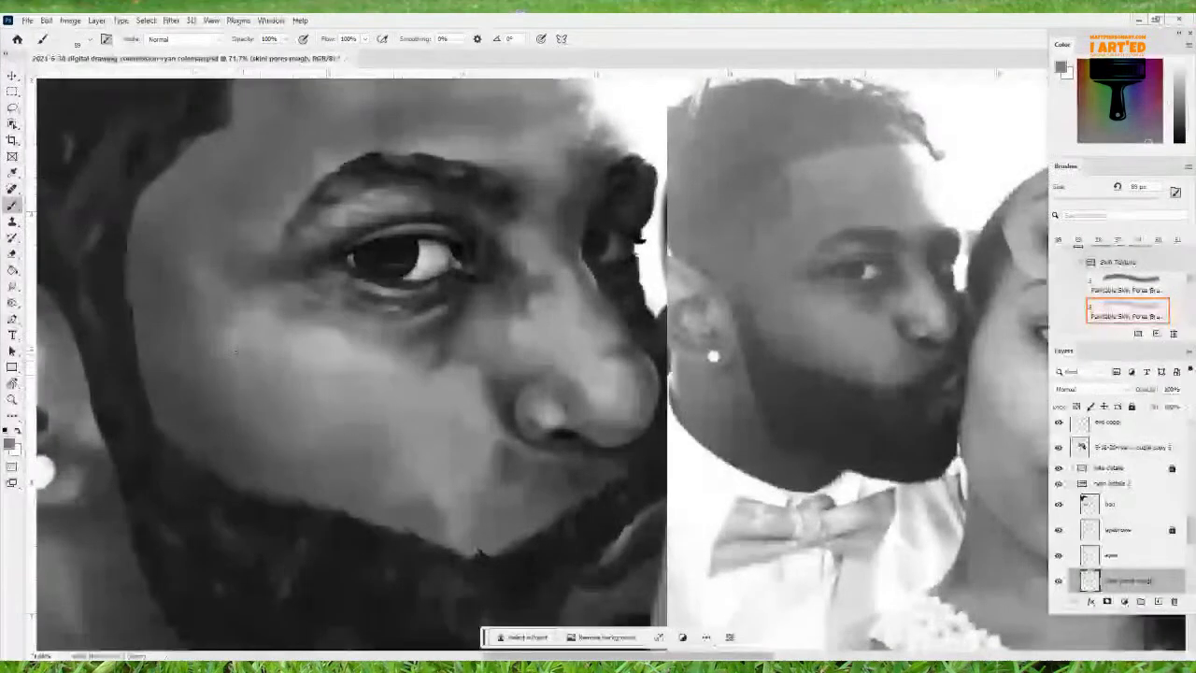
pyautogui.scroll(-5, 433, 365)
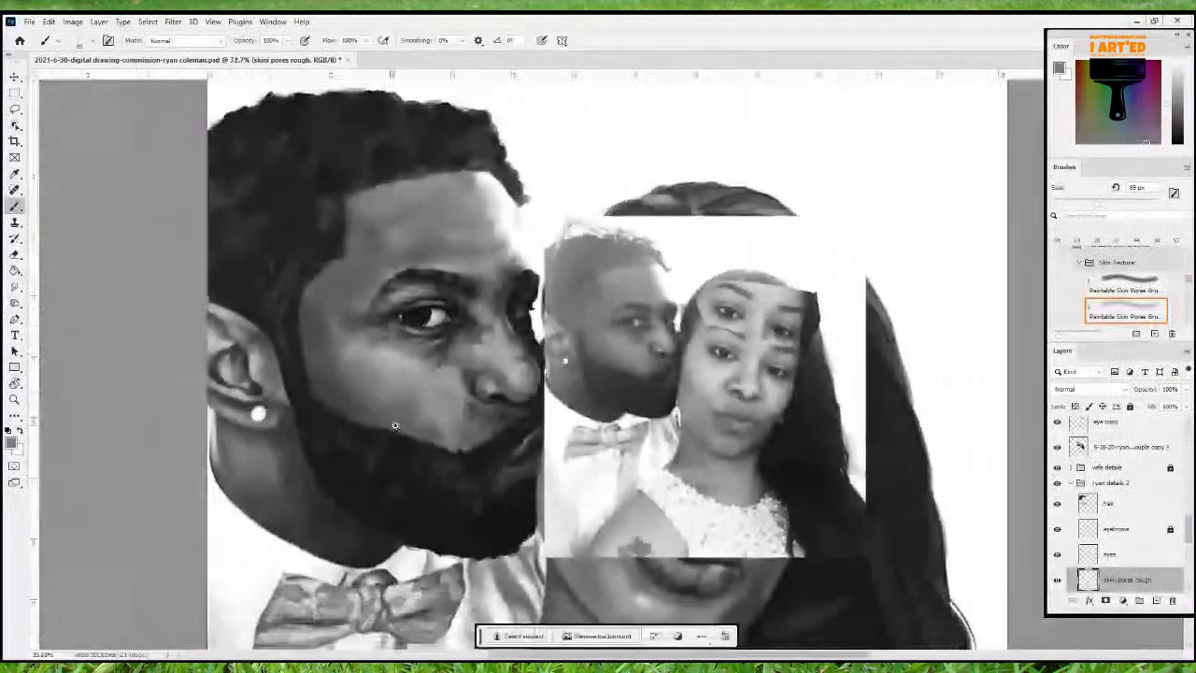
# Rotate the canvas view to check the portrait from another angle and restore it to upright
pyautogui.press('r')
pyautogui.moveTo(493, 383)
pyautogui.mouseDown()
pyautogui.moveTo(490, 337)
pyautogui.moveTo(608, 245)
pyautogui.moveTo(640, 245)
pyautogui.mouseUp()
pyautogui.press('b')
pyautogui.moveTo(874, 299); pyautogui.dragTo(826, 366)
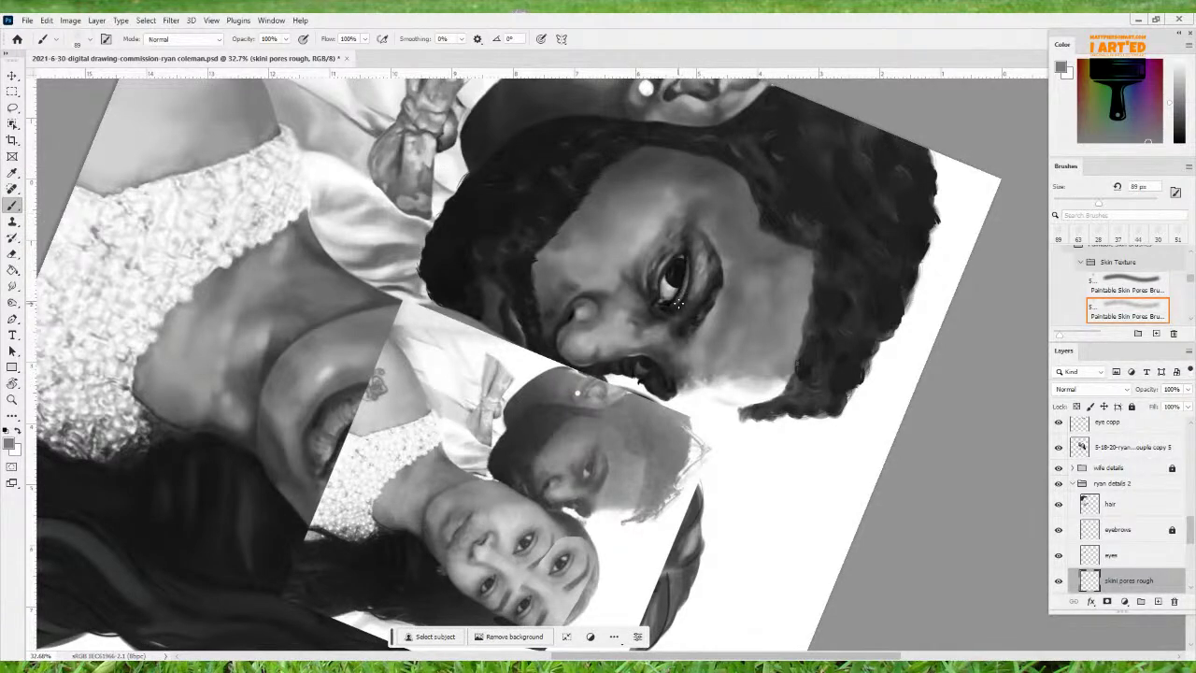
pyautogui.press('Escape')
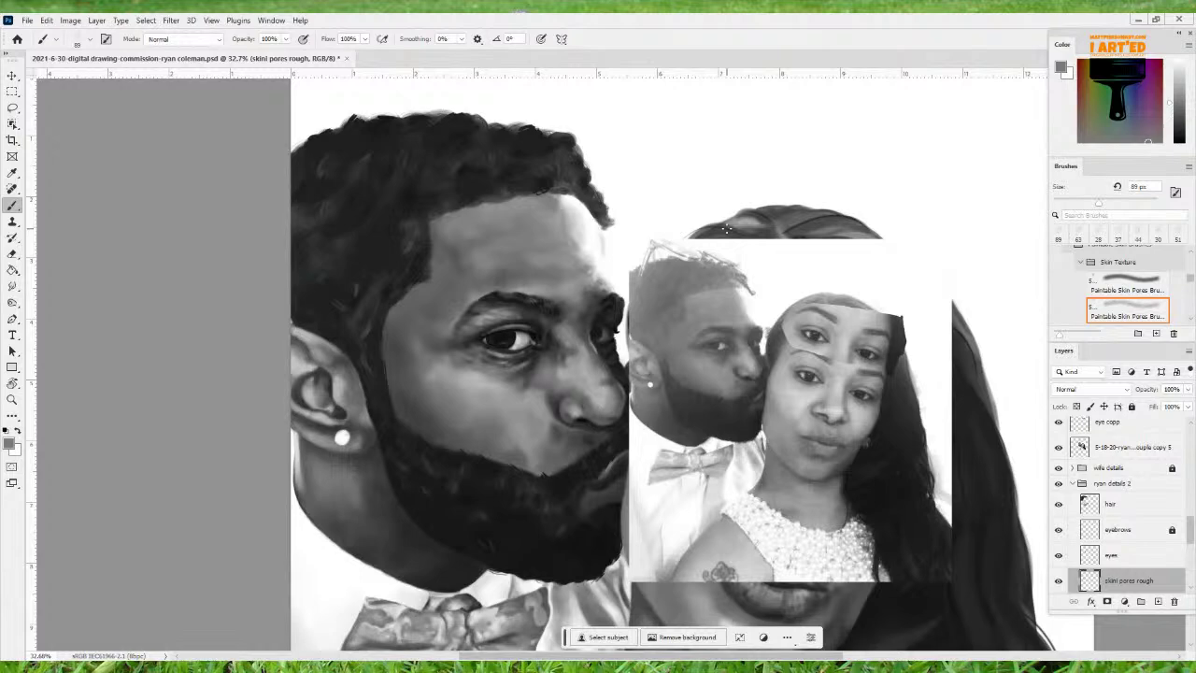
# Sample near-black from the nostril and paint shadow beneath it with the brush at 22 px and 14 px, undoing the last stroke
pyautogui.moveTo(490, 446)
pyautogui.mouseDown()
pyautogui.moveTo(519, 425)
pyautogui.moveTo(513, 393)
pyautogui.moveTo(497, 385)
pyautogui.moveTo(525, 437)
pyautogui.mouseUp()
pyautogui.scroll(4, 528, 407)
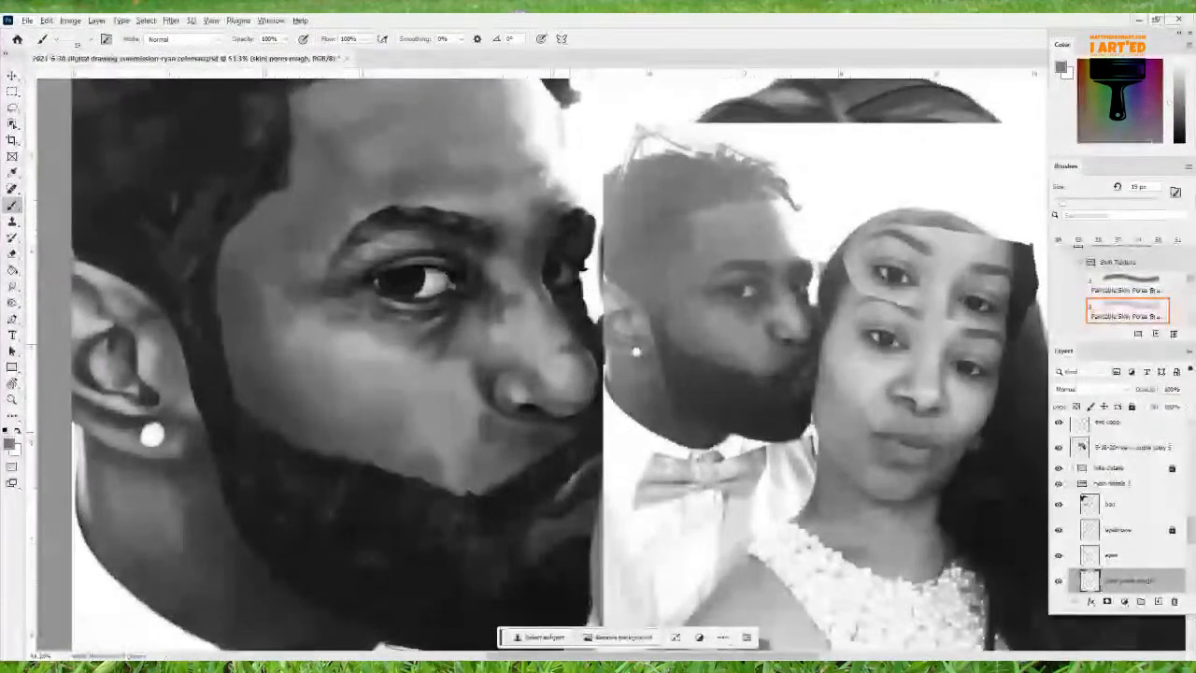
pyautogui.scroll(1, 529, 421)
pyautogui.scroll(3, 529, 420)
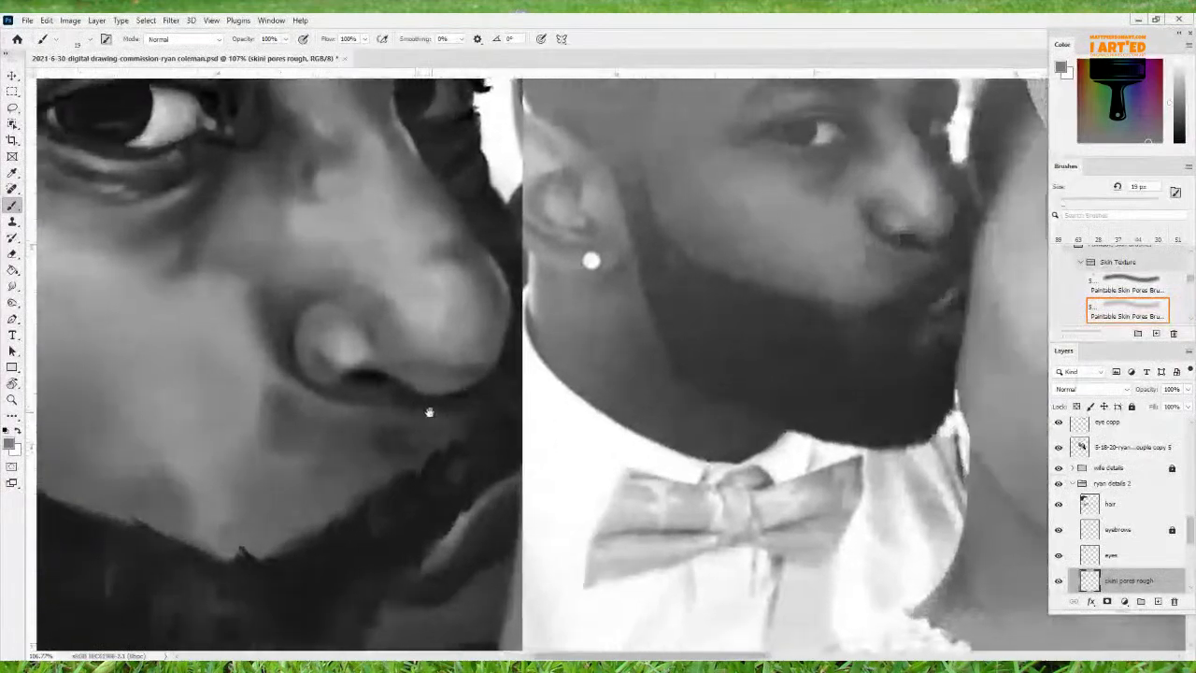
pyautogui.moveTo(430, 412); pyautogui.dragTo(426, 415)
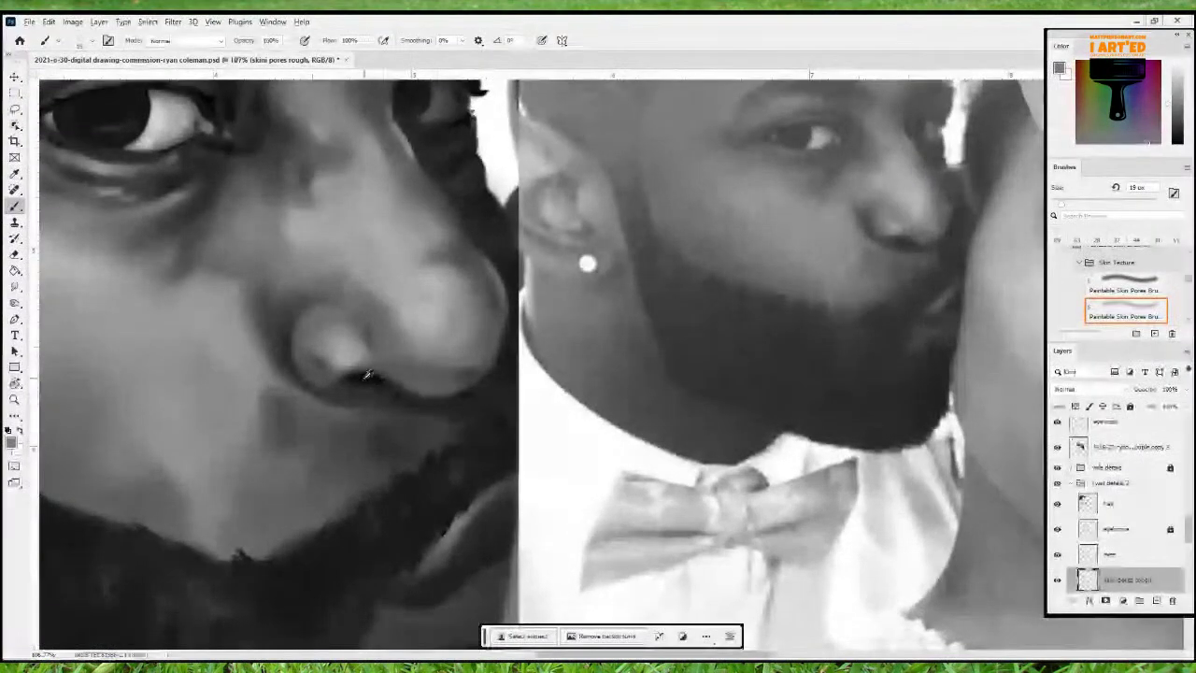
pyautogui.keyDown('alt'); pyautogui.click(376, 383); pyautogui.keyUp('alt')
pyautogui.keyDown('alt'); pyautogui.rightClick(380, 428); pyautogui.keyUp('alt')
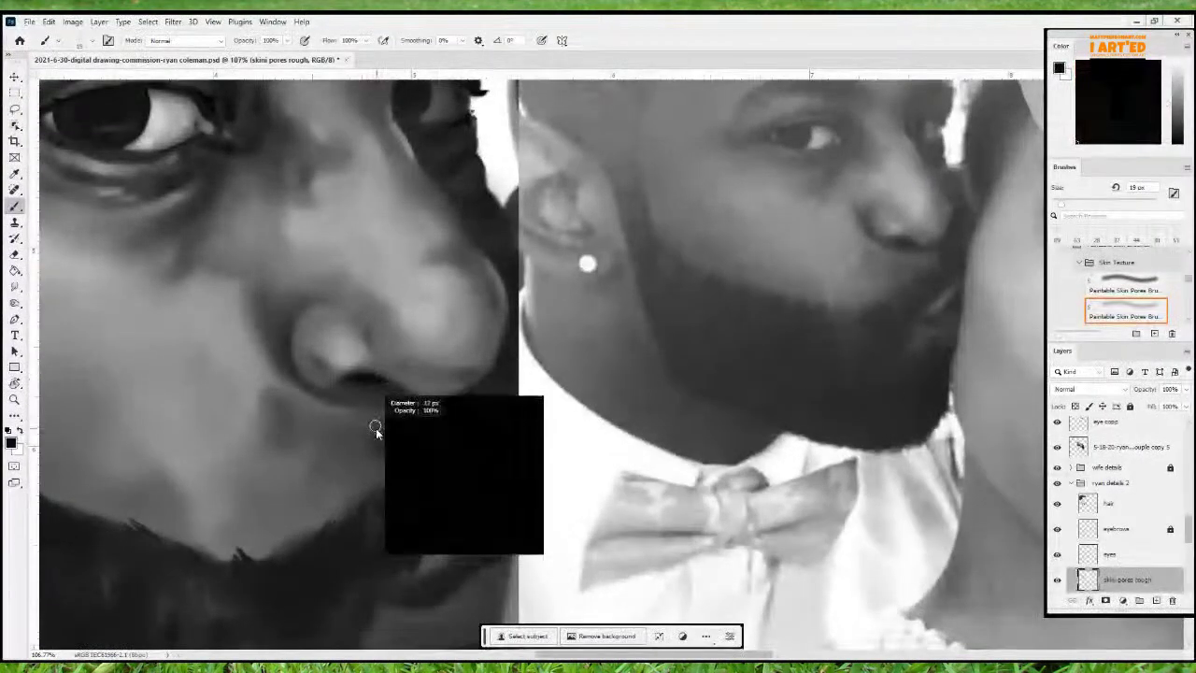
pyautogui.moveTo(370, 373)
pyautogui.mouseDown()
pyautogui.moveTo(382, 380)
pyautogui.moveTo(359, 399)
pyautogui.moveTo(390, 389)
pyautogui.moveTo(364, 401)
pyautogui.mouseUp()
pyautogui.keyDown('alt'); pyautogui.rightClick(381, 400); pyautogui.keyUp('alt')
pyautogui.hotkey('ctrl', 'z')
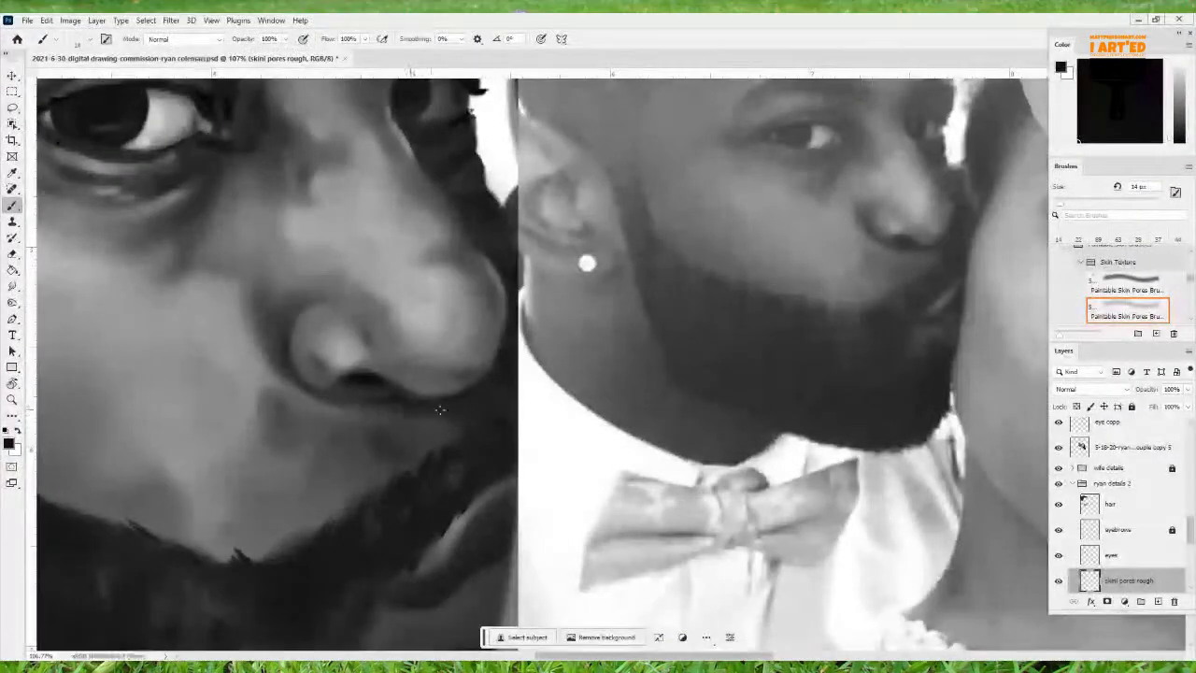
# Darken the shadow beneath the nose tip with the brush at 35 px and the crease around the nostril wing at 21 px
pyautogui.moveTo(469, 407)
pyautogui.mouseDown()
pyautogui.moveTo(472, 418)
pyautogui.moveTo(488, 393)
pyautogui.mouseUp()
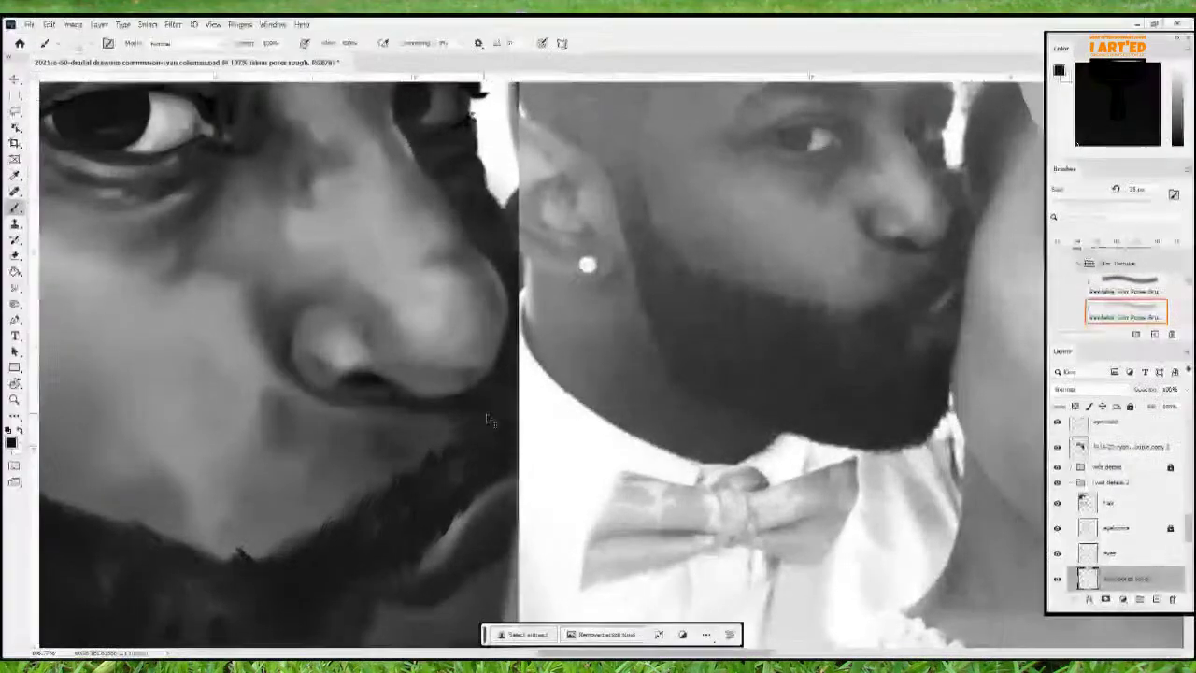
pyautogui.scroll(-5, 480, 414)
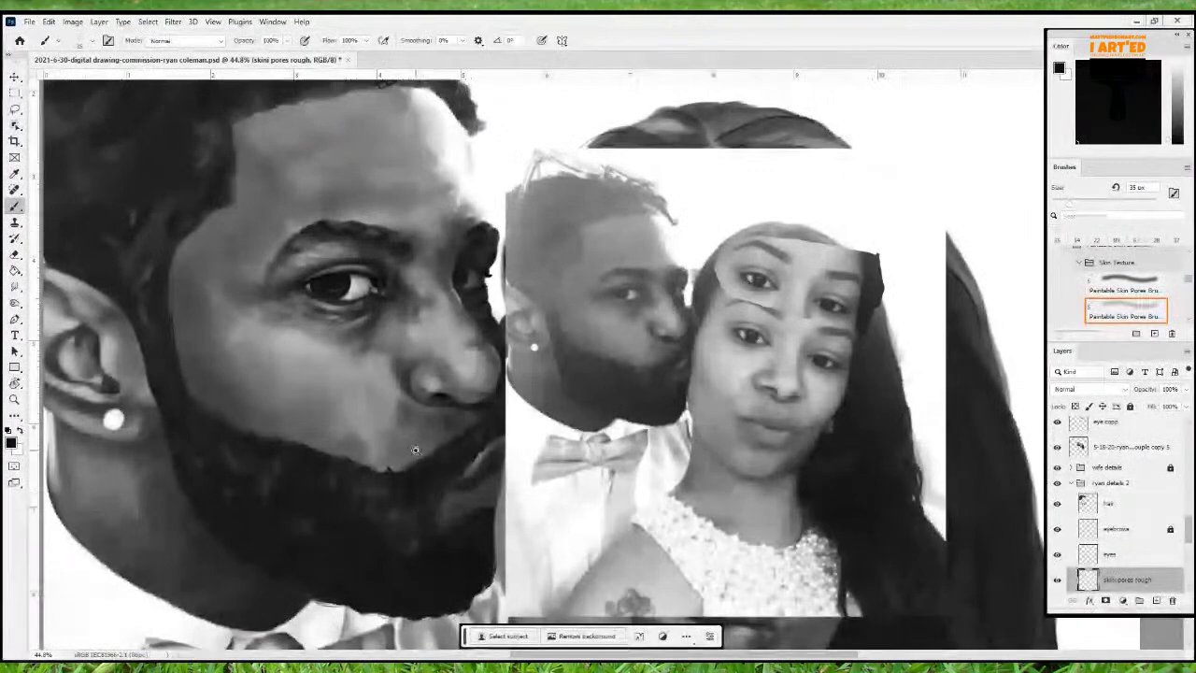
pyautogui.scroll(5, 408, 440)
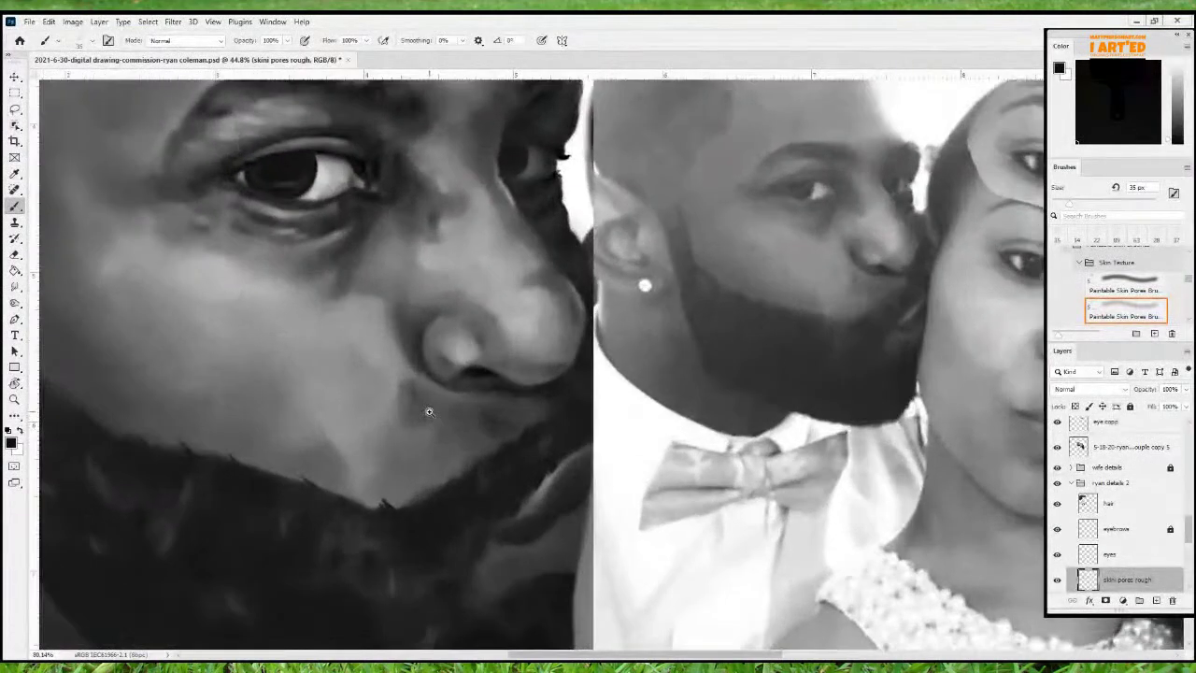
pyautogui.keyDown('alt'); pyautogui.rightClick(419, 369); pyautogui.keyUp('alt')
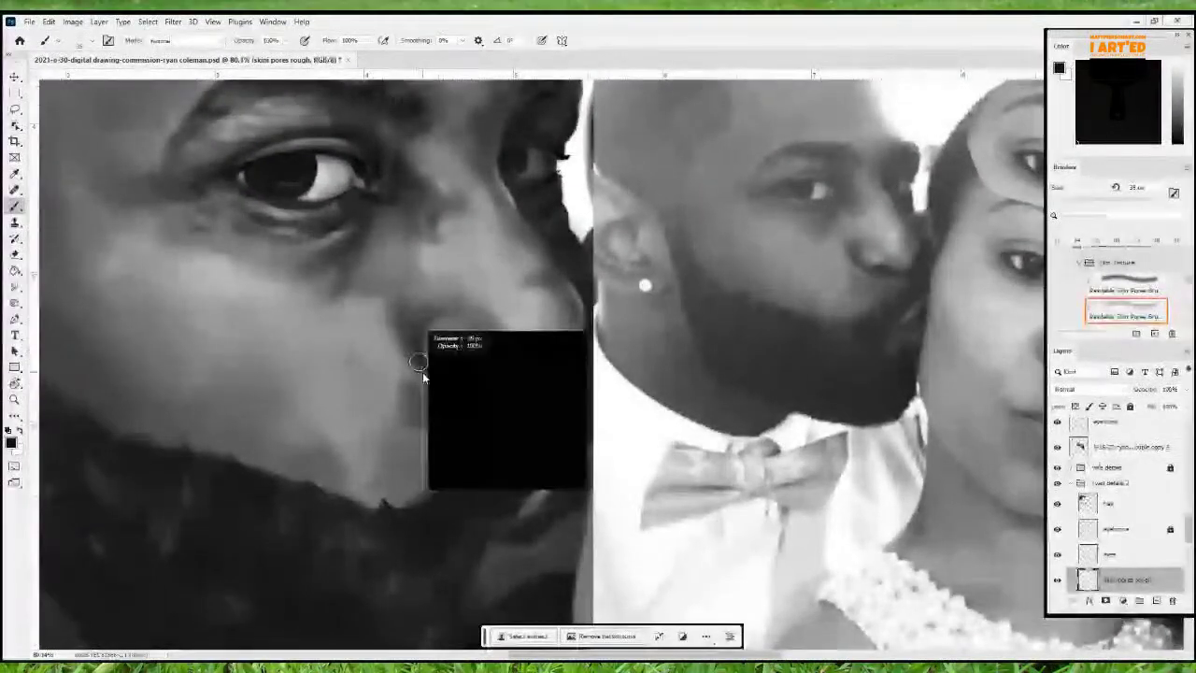
pyautogui.moveTo(419, 375); pyautogui.dragTo(411, 372)
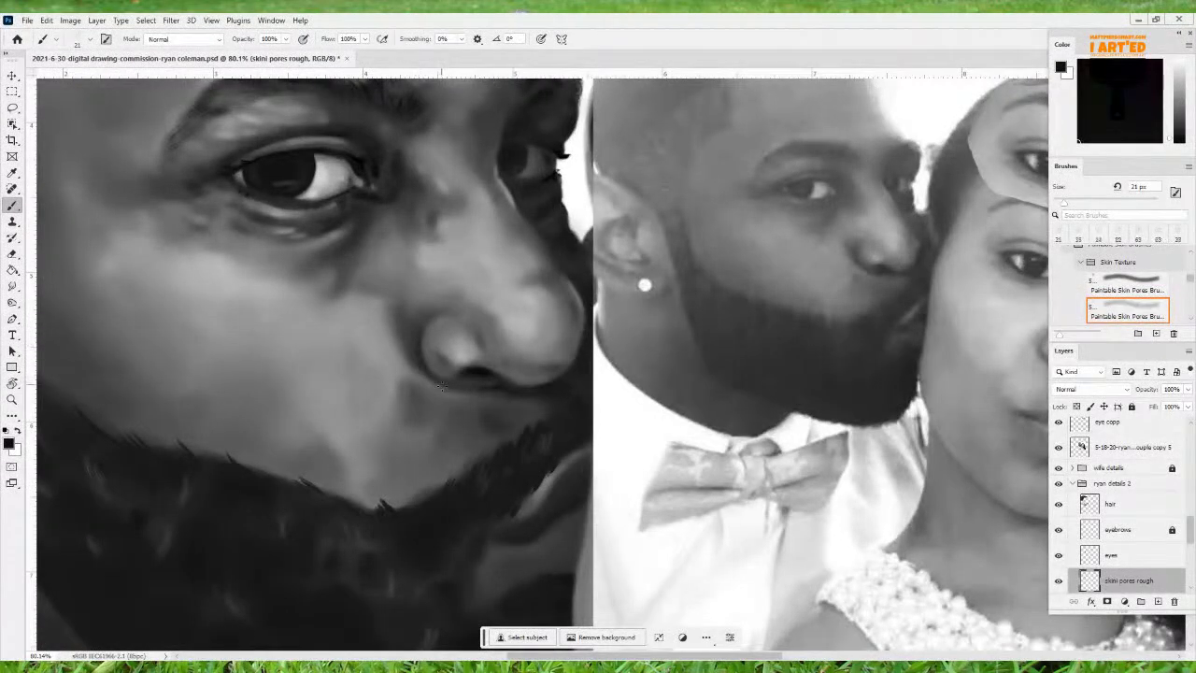
pyautogui.scroll(-4, 476, 444)
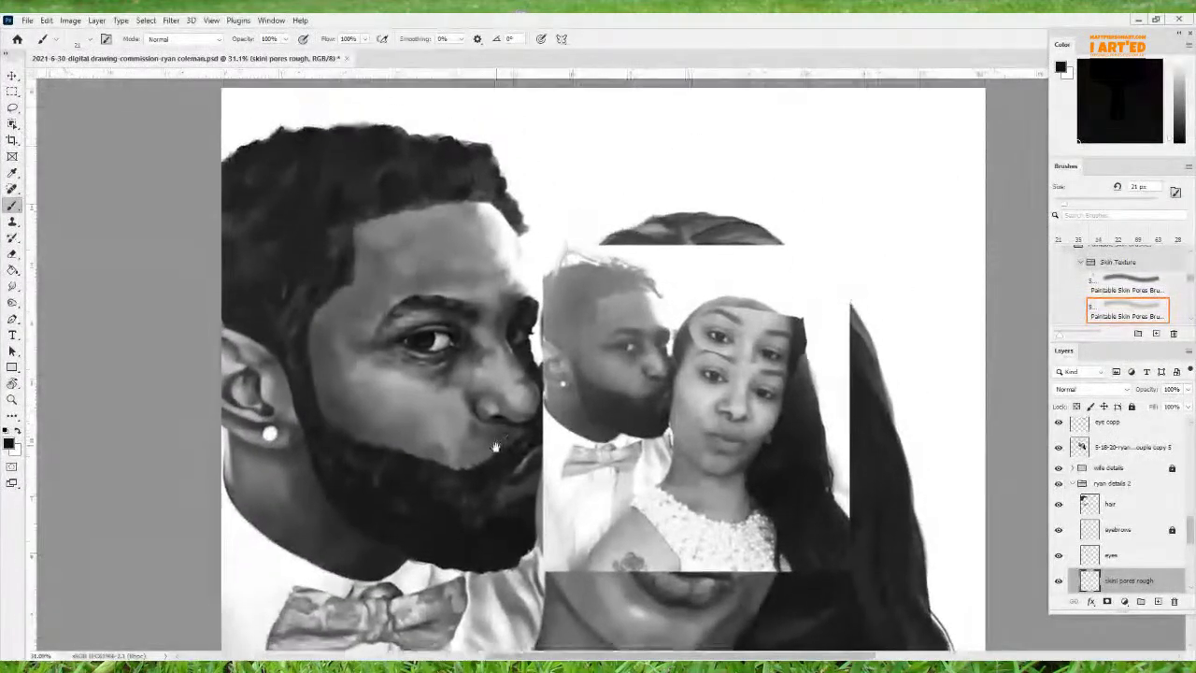
pyautogui.moveTo(476, 444); pyautogui.dragTo(601, 433)
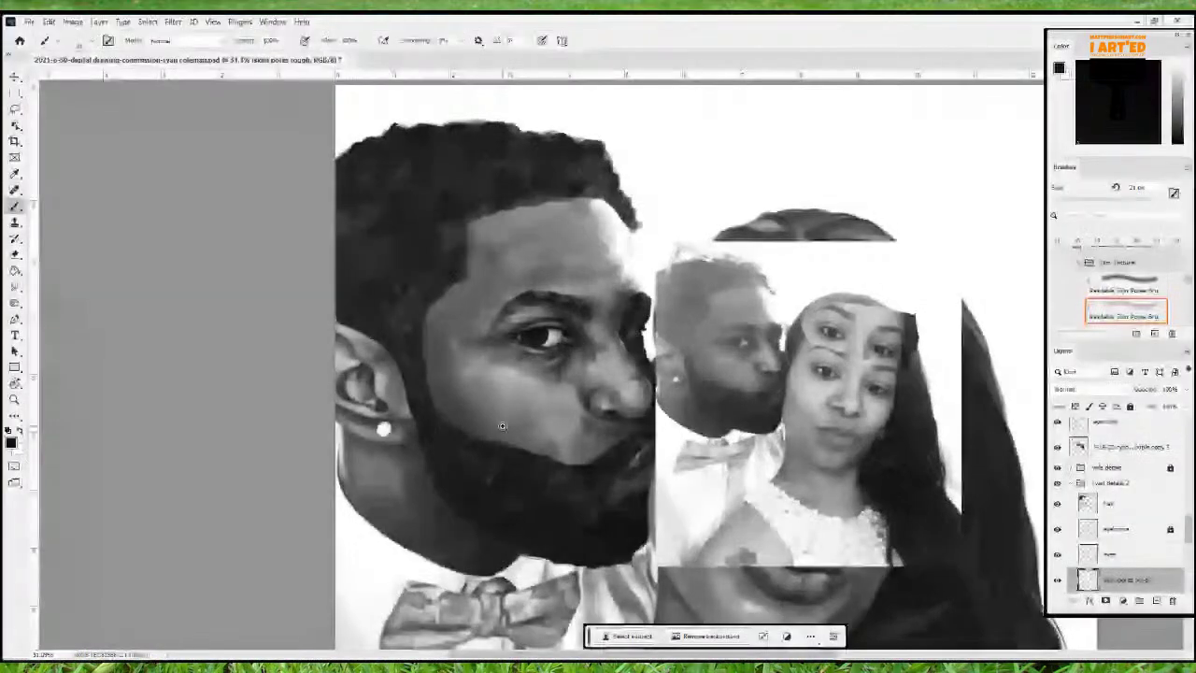
# Sample greys from the skin and dab pores above the inner brow at the forehead's highlight edge with the 21 px brush
pyautogui.moveTo(473, 427); pyautogui.dragTo(451, 409)
pyautogui.scroll(4, 513, 412)
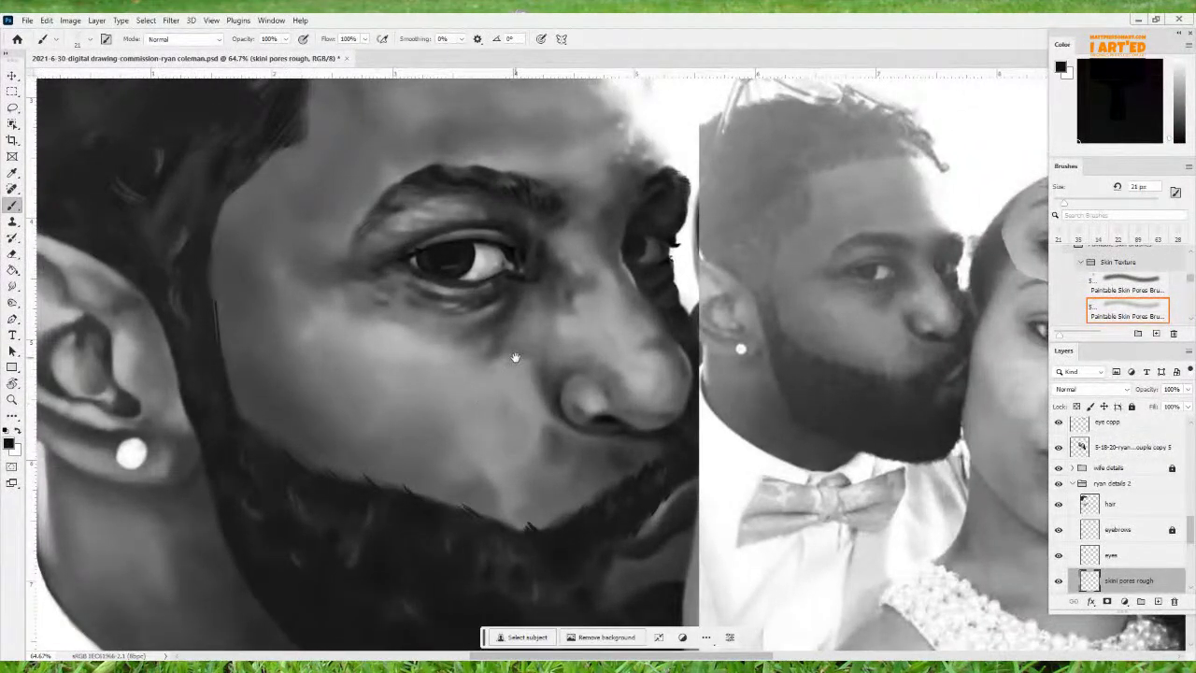
pyautogui.scroll(1, 532, 336)
pyautogui.moveTo(544, 327); pyautogui.dragTo(450, 415)
pyautogui.moveTo(555, 258); pyautogui.dragTo(531, 300)
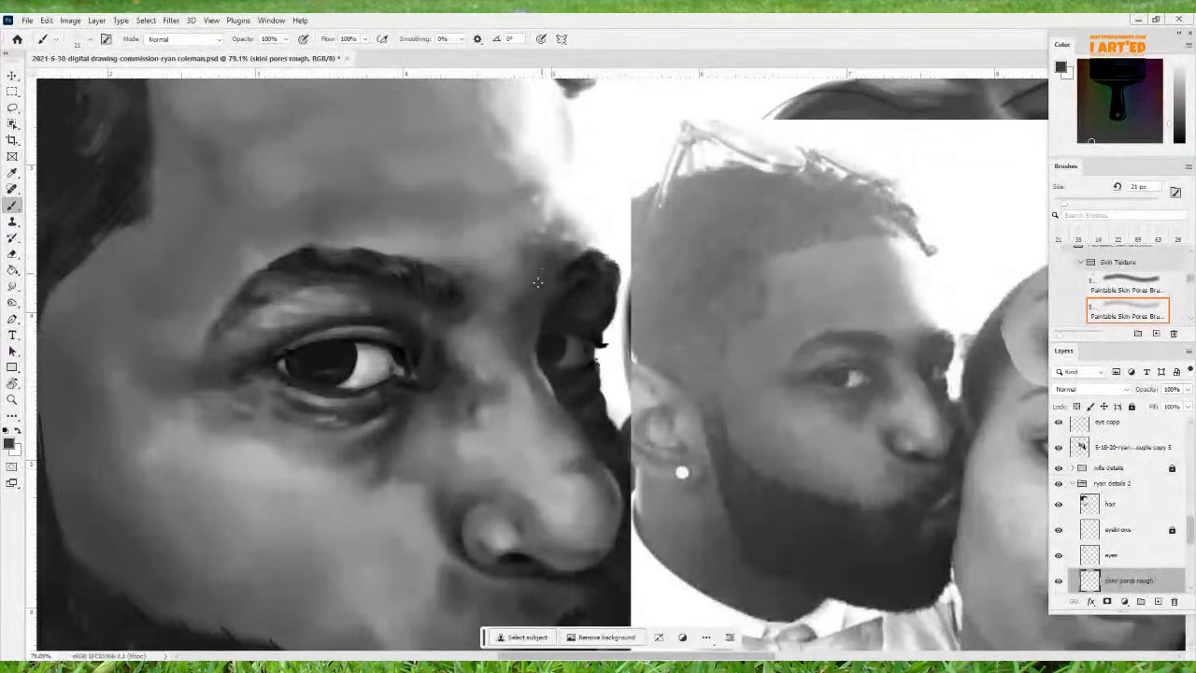
pyautogui.moveTo(534, 259); pyautogui.dragTo(529, 284)
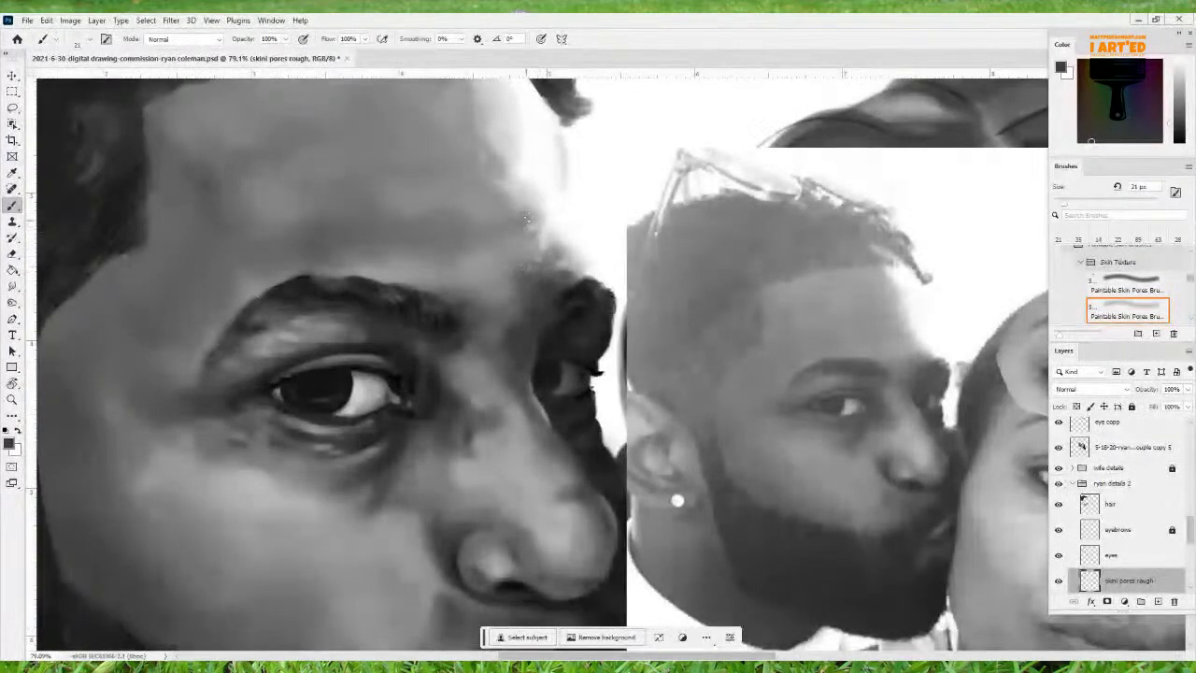
pyautogui.moveTo(493, 243); pyautogui.dragTo(532, 245)
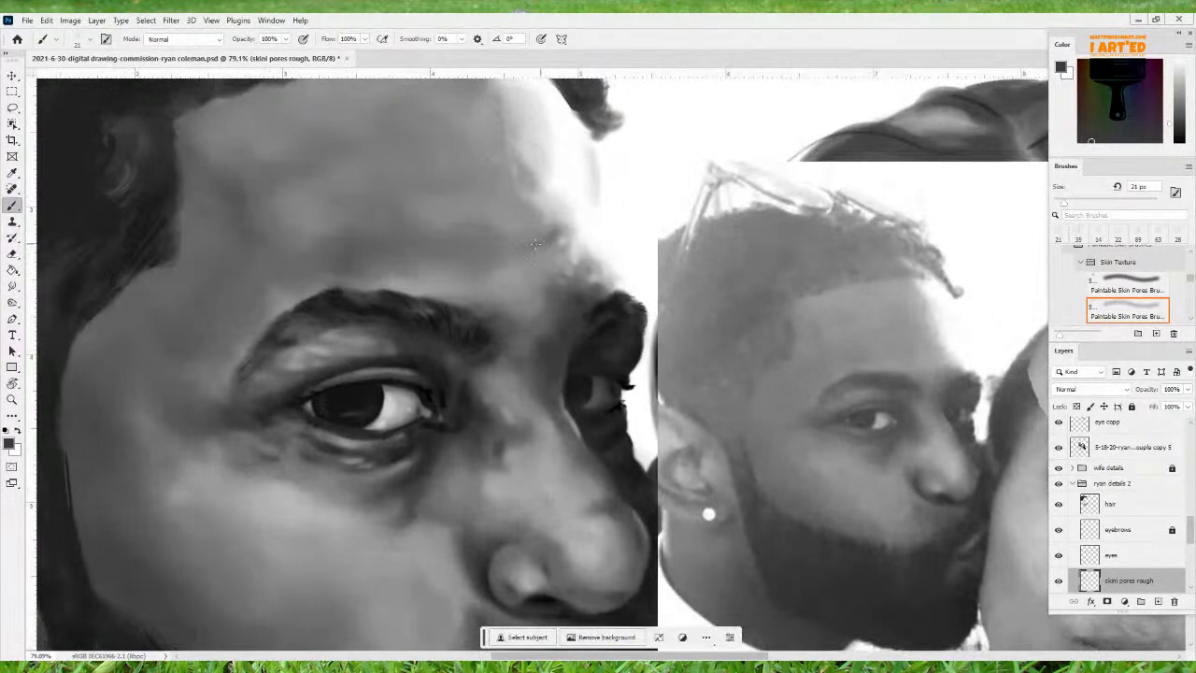
pyautogui.moveTo(561, 234); pyautogui.dragTo(526, 249)
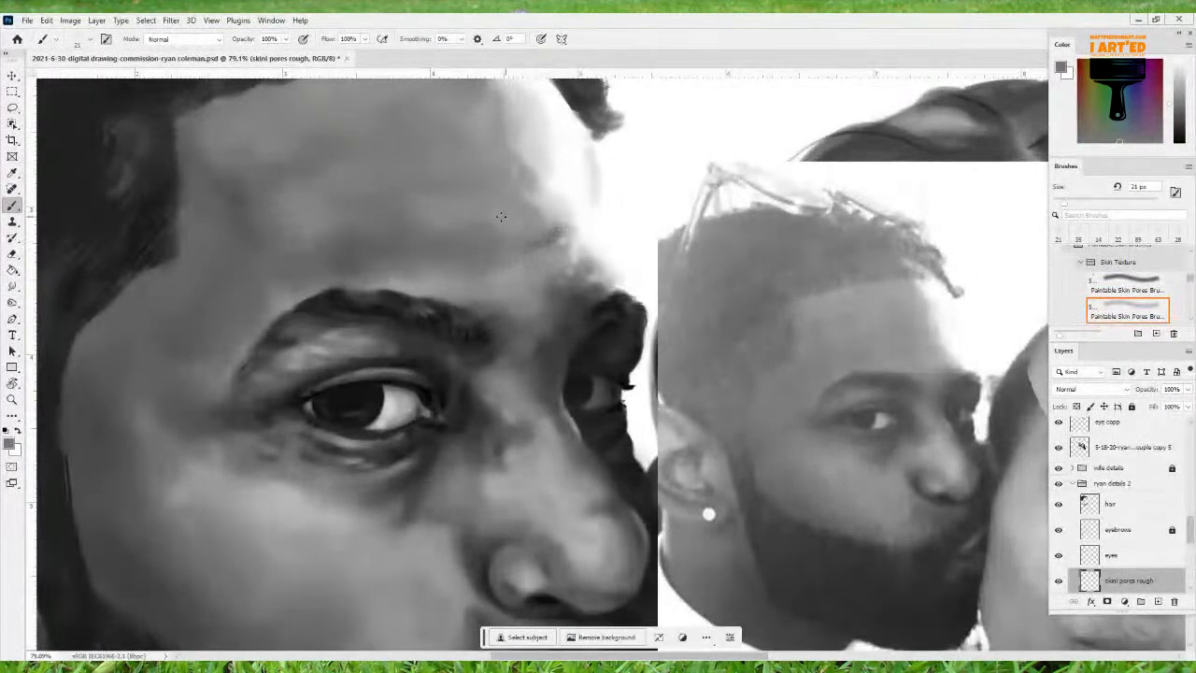
# Enlarge the brush to 42 px and shade the forehead crease beside the bright highlight in sampled dark grey
pyautogui.press(']')
pyautogui.press(']')
pyautogui.press(']')
pyautogui.press(']')
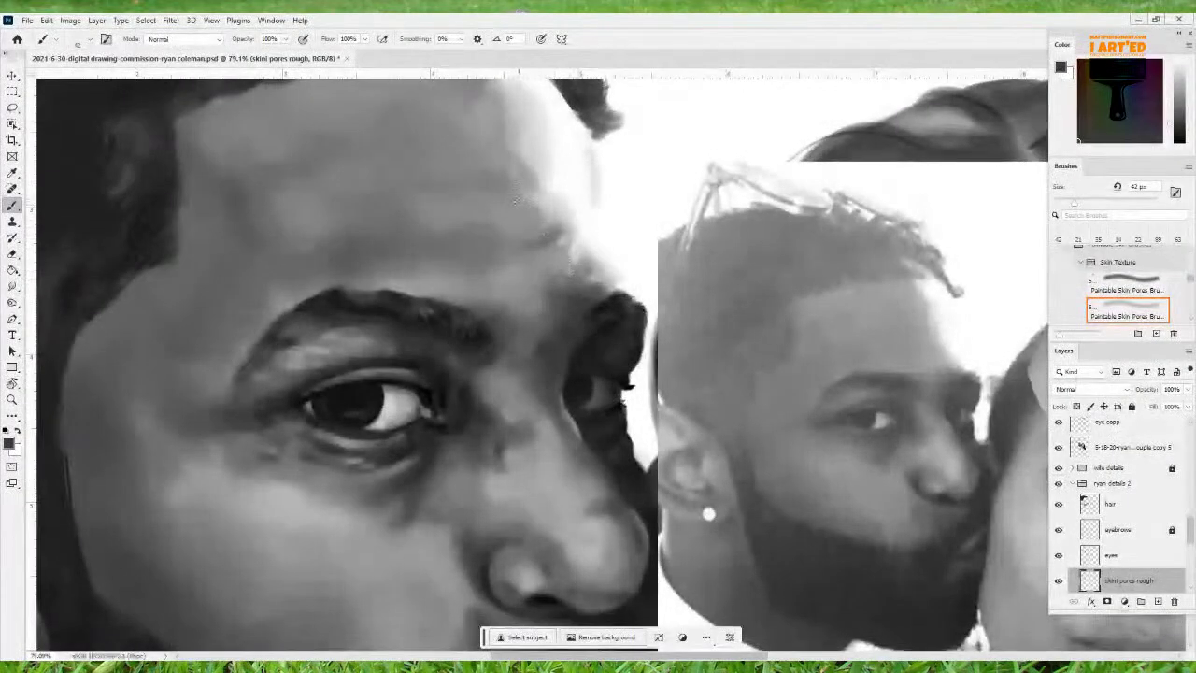
pyautogui.moveTo(563, 205); pyautogui.dragTo(514, 283)
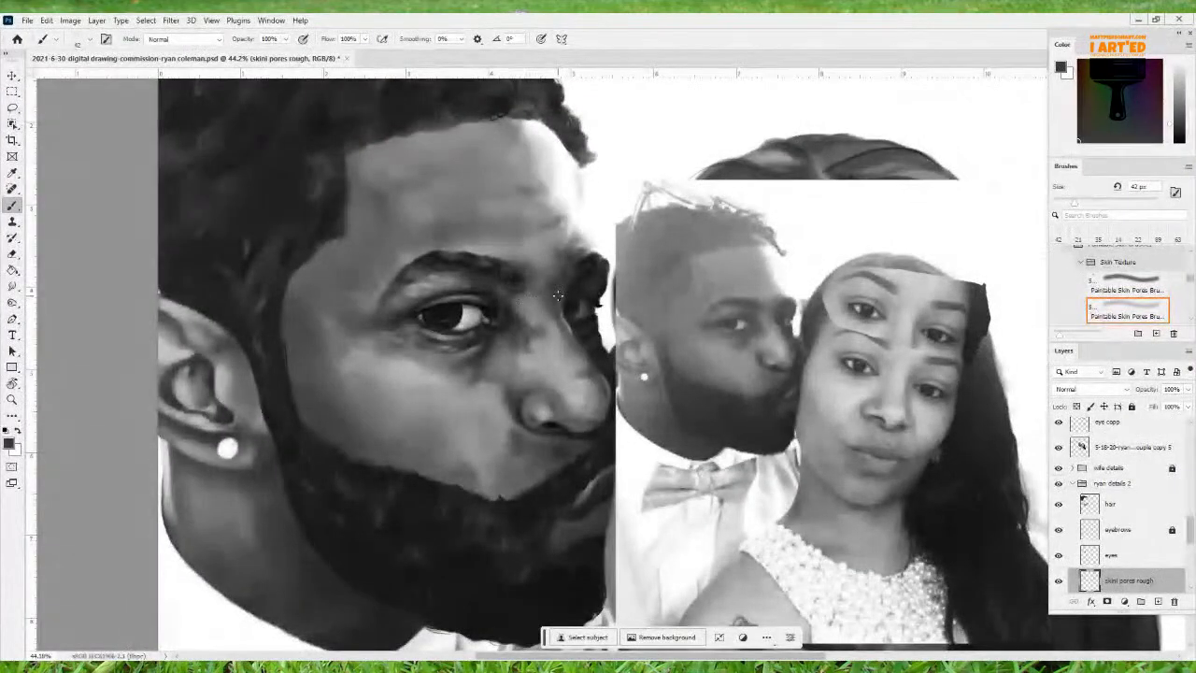
pyautogui.moveTo(466, 329); pyautogui.dragTo(555, 420)
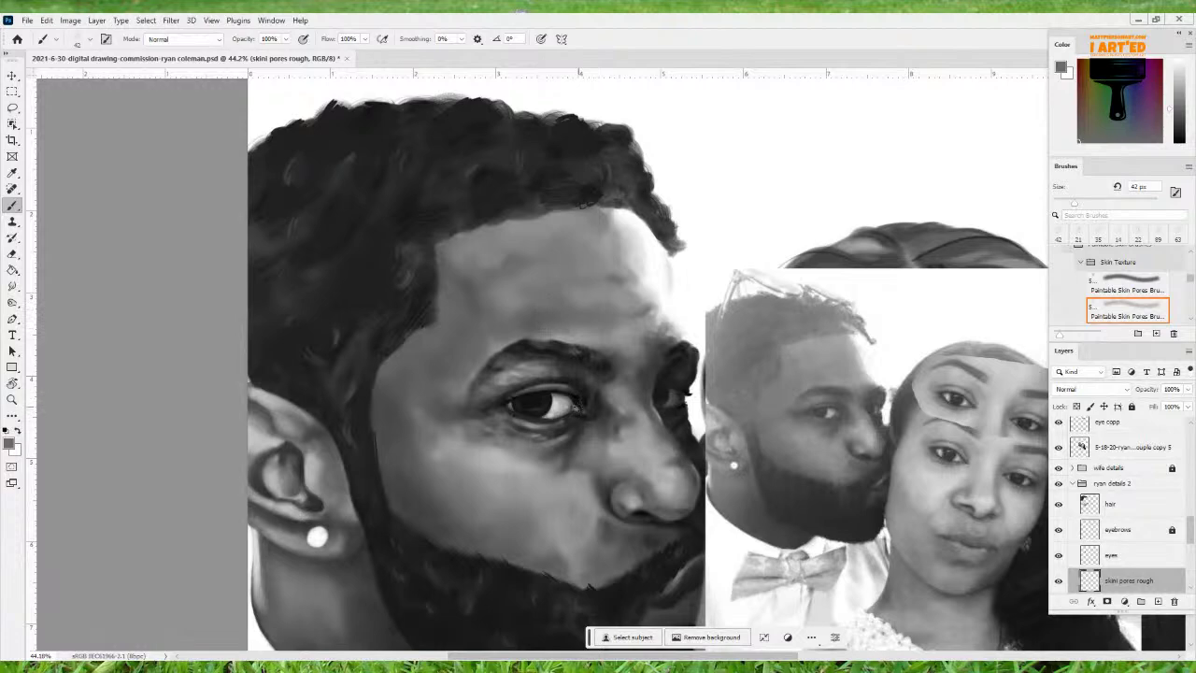
# Check the whole portrait with a rotated canvas view, restore it to upright and hide the Contextual Task Bar
pyautogui.scroll(-5, 574, 422)
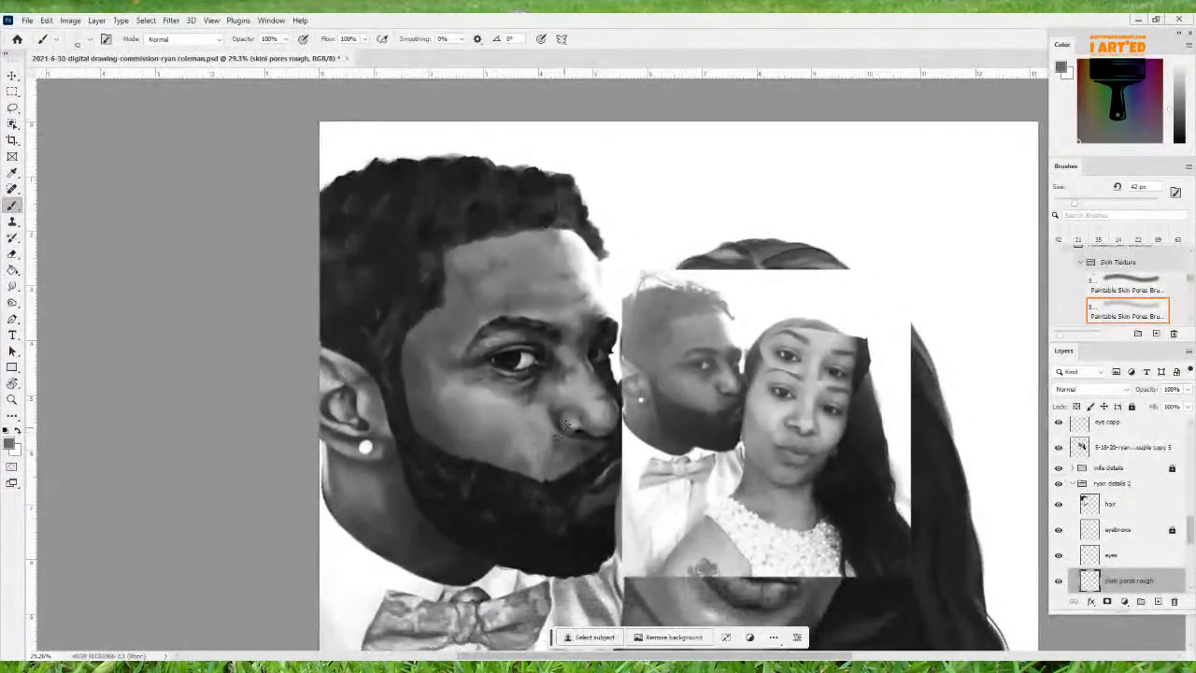
pyautogui.press('r')
pyautogui.moveTo(562, 403)
pyautogui.mouseDown()
pyautogui.moveTo(520, 440)
pyautogui.moveTo(617, 458)
pyautogui.moveTo(654, 373)
pyautogui.moveTo(645, 337)
pyautogui.moveTo(601, 311)
pyautogui.mouseUp()
pyautogui.press('b')
pyautogui.press('Escape')
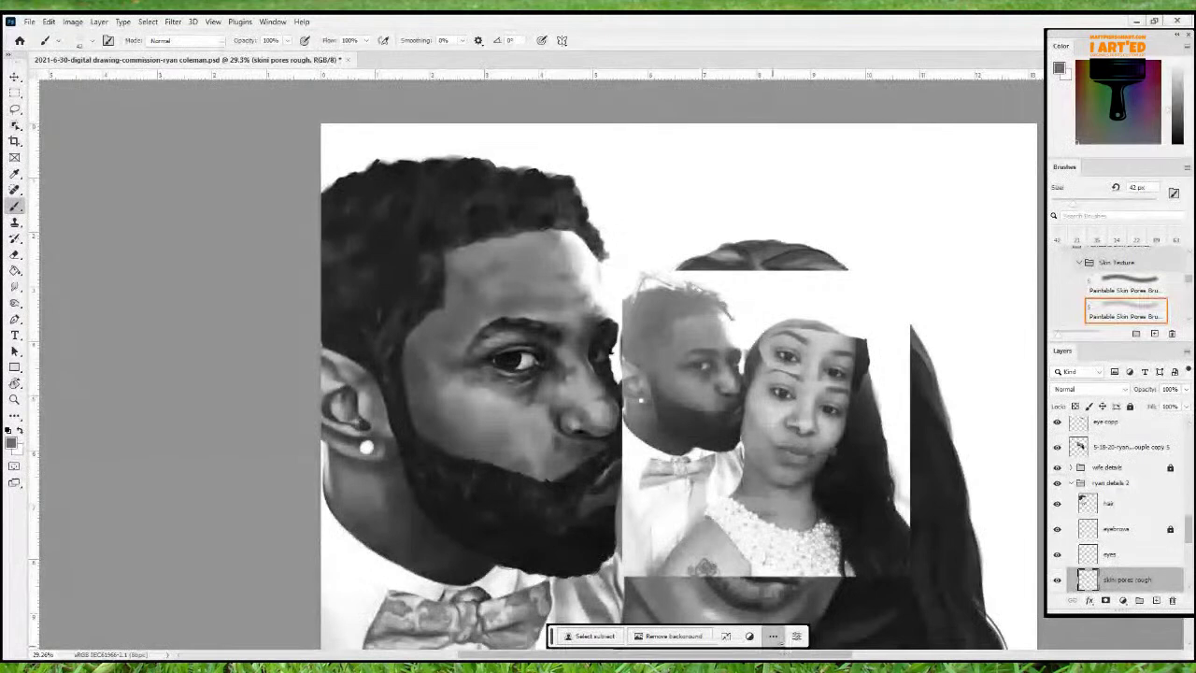
pyautogui.click(790, 613)
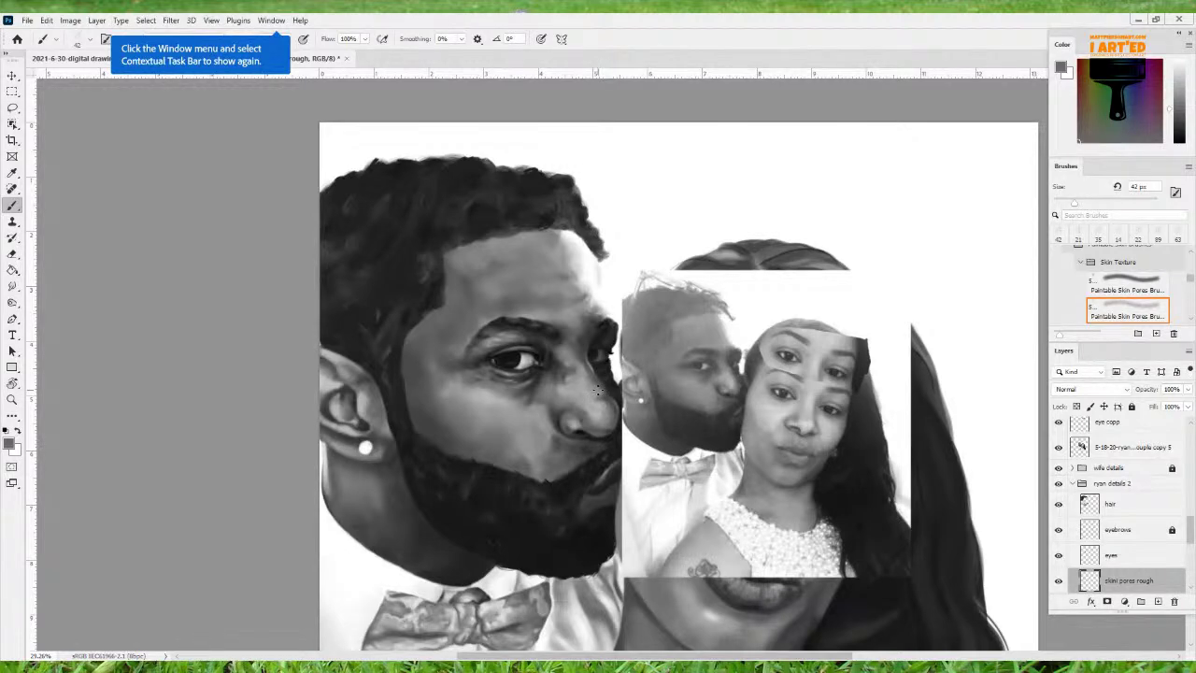
# Sample dark grey near the eye and deepen the shadow beneath the man's lower eyelid with the brush at 30 px
pyautogui.scroll(3, 588, 389)
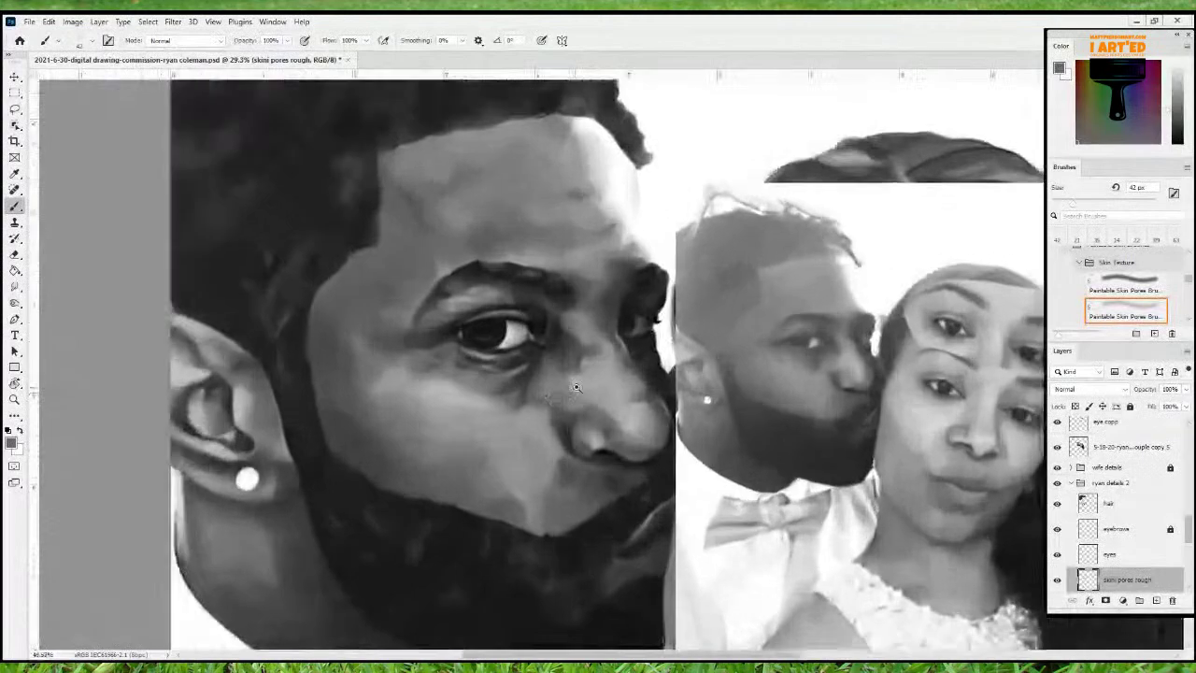
pyautogui.scroll(5, 575, 387)
pyautogui.moveTo(538, 406)
pyautogui.mouseDown()
pyautogui.moveTo(573, 412)
pyautogui.moveTo(533, 400)
pyautogui.mouseUp()
pyautogui.keyDown('alt'); pyautogui.click(574, 325); pyautogui.keyUp('alt')
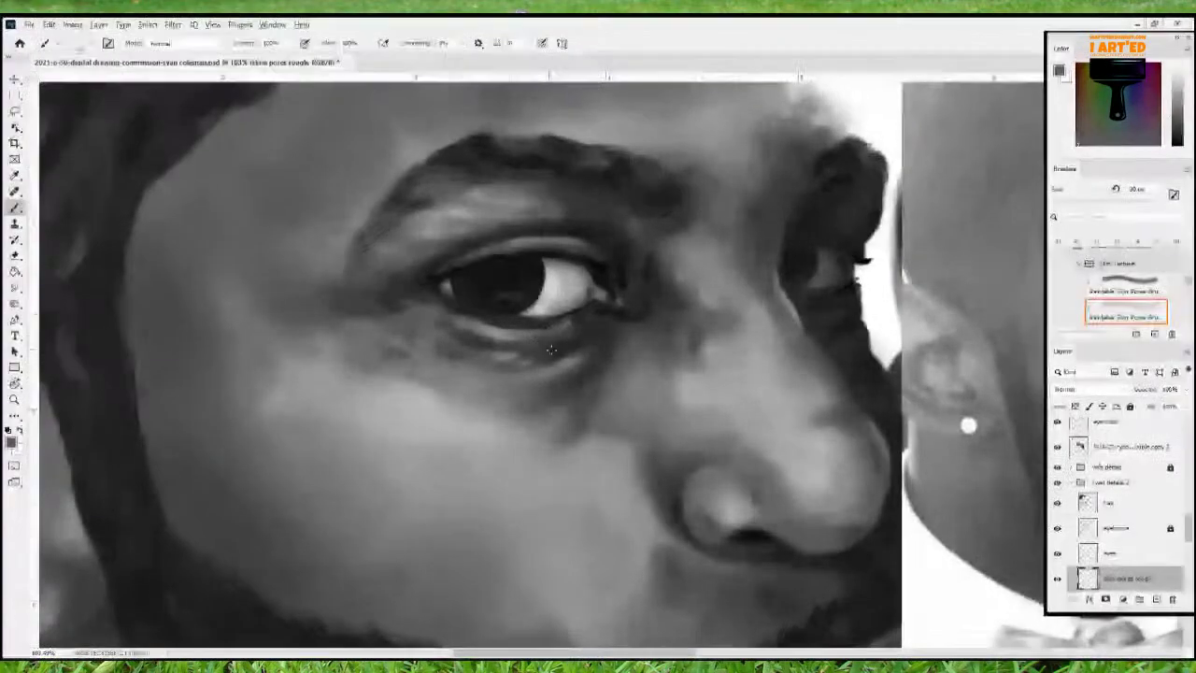
pyautogui.keyDown('alt'); pyautogui.click(491, 331); pyautogui.keyUp('alt')
pyautogui.moveTo(474, 340); pyautogui.dragTo(527, 340)
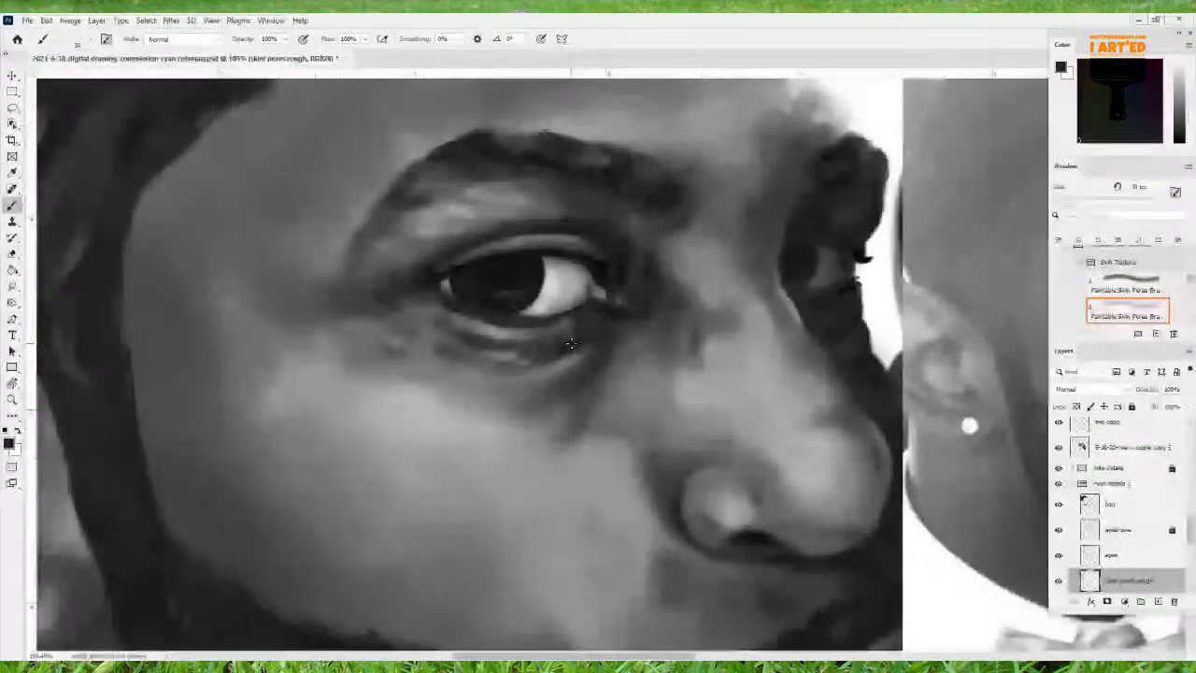
# Paint dark pore texture between the inner eye corner and the nose bridge with the 30 px brush
pyautogui.moveTo(692, 329); pyautogui.dragTo(377, 339)
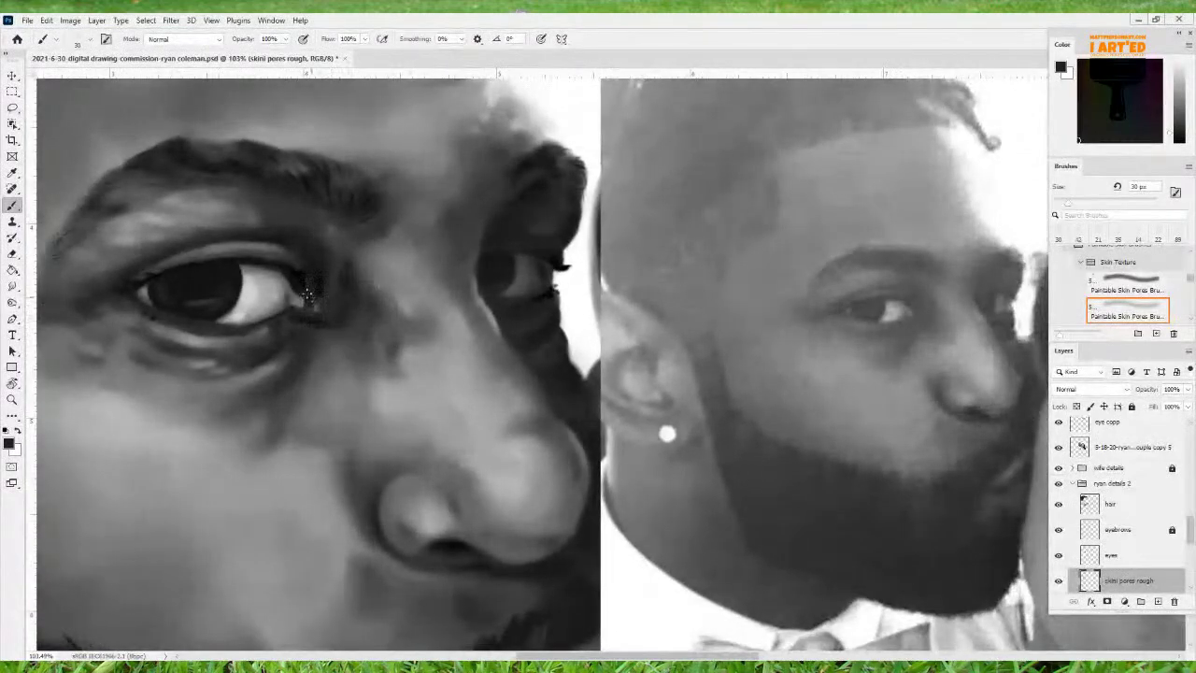
pyautogui.moveTo(371, 330); pyautogui.dragTo(499, 306)
pyautogui.moveTo(624, 286); pyautogui.dragTo(587, 303)
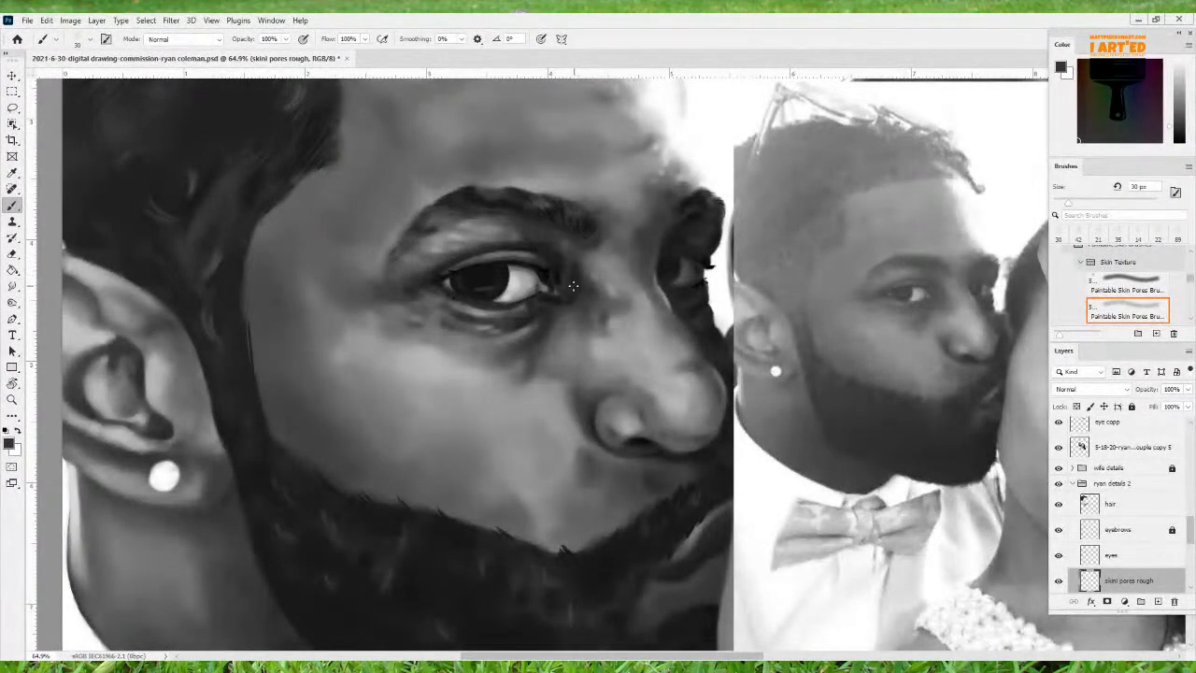
pyautogui.moveTo(572, 266)
pyautogui.mouseDown()
pyautogui.moveTo(595, 260)
pyautogui.moveTo(608, 291)
pyautogui.mouseUp()
pyautogui.moveTo(570, 318); pyautogui.dragTo(612, 301)
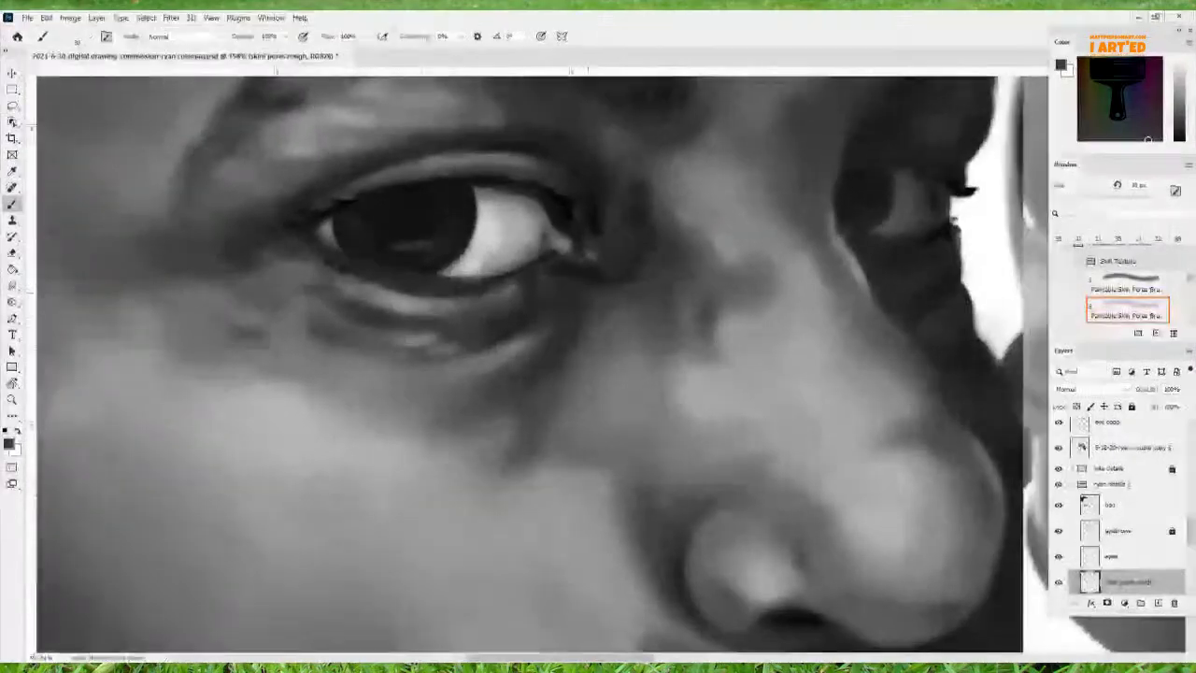
# Select the eyes layer, sample near-black beside the inner eye corner and darken that corner with the brush at 27 px
pyautogui.click(1059, 556)
pyautogui.click(1059, 556)
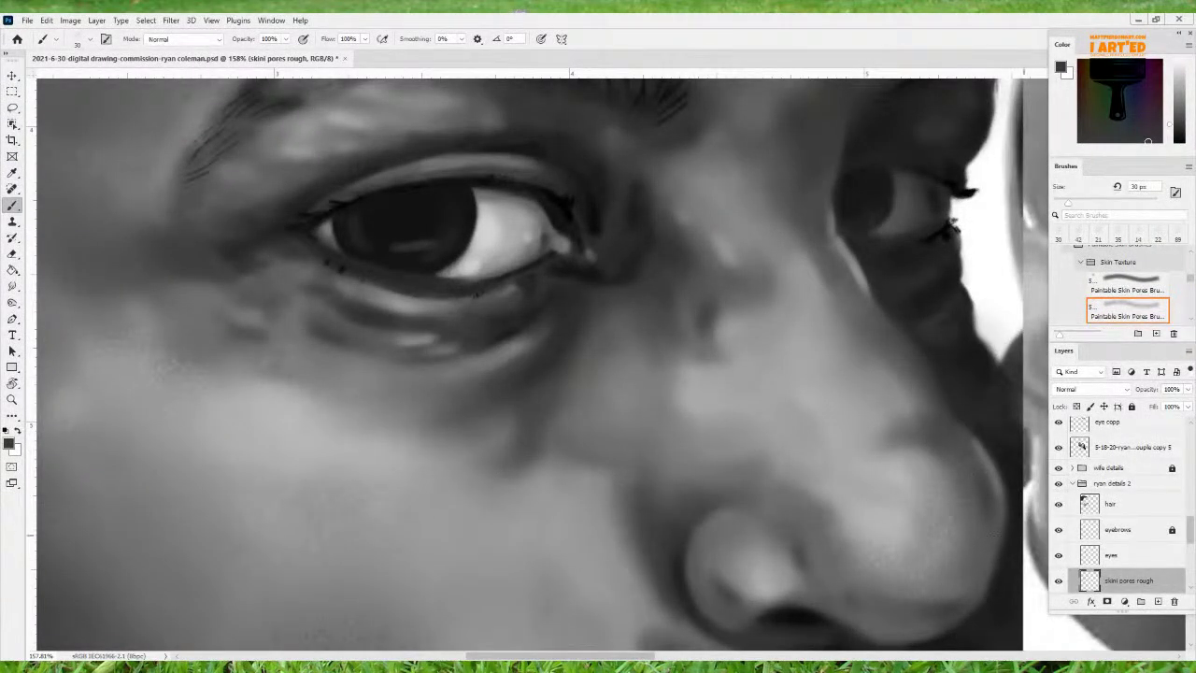
pyautogui.click(1112, 558)
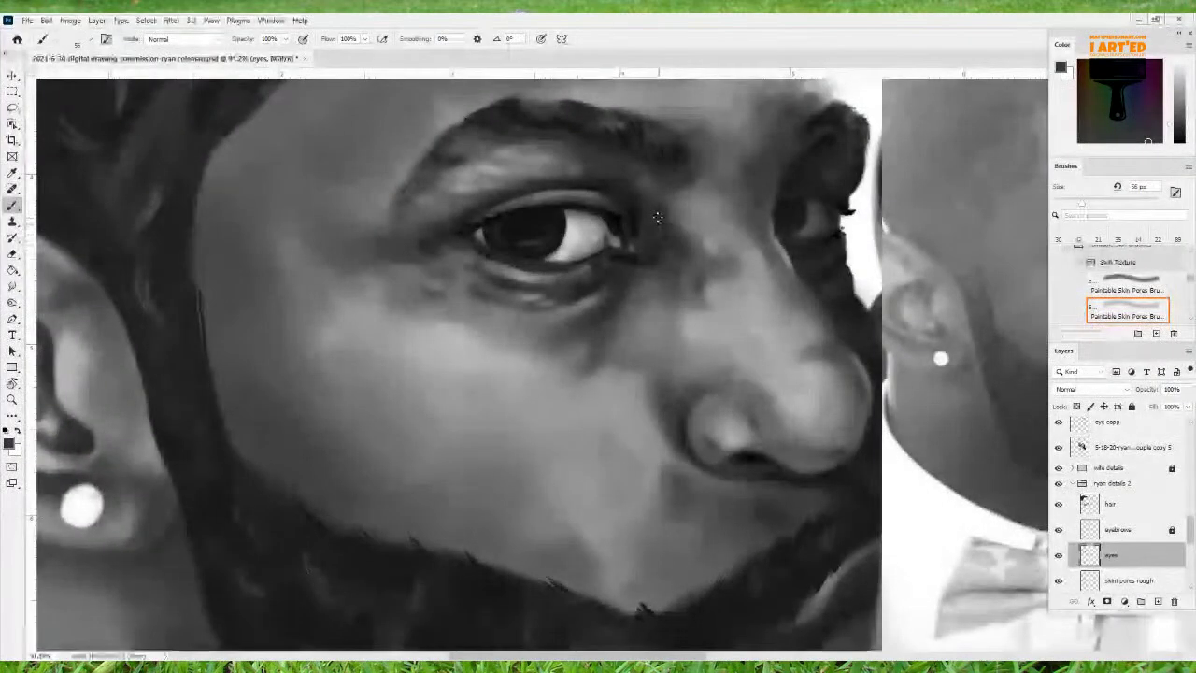
pyautogui.moveTo(717, 226); pyautogui.dragTo(653, 283)
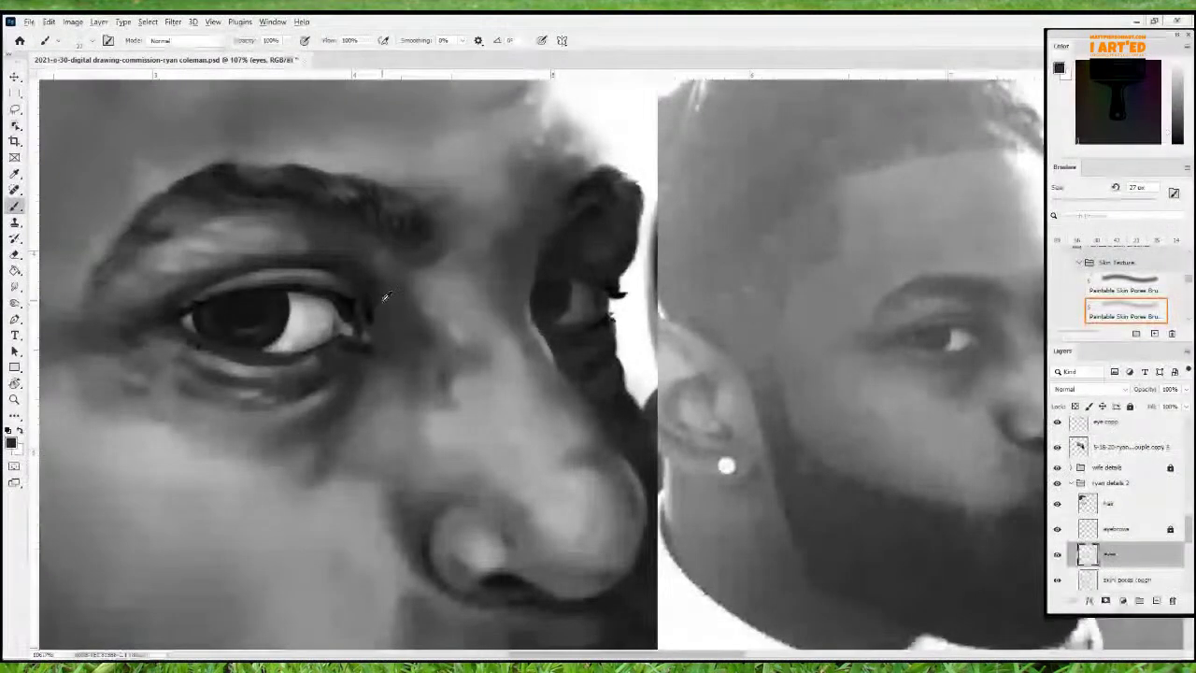
pyautogui.keyDown('alt'); pyautogui.click(372, 291); pyautogui.keyUp('alt')
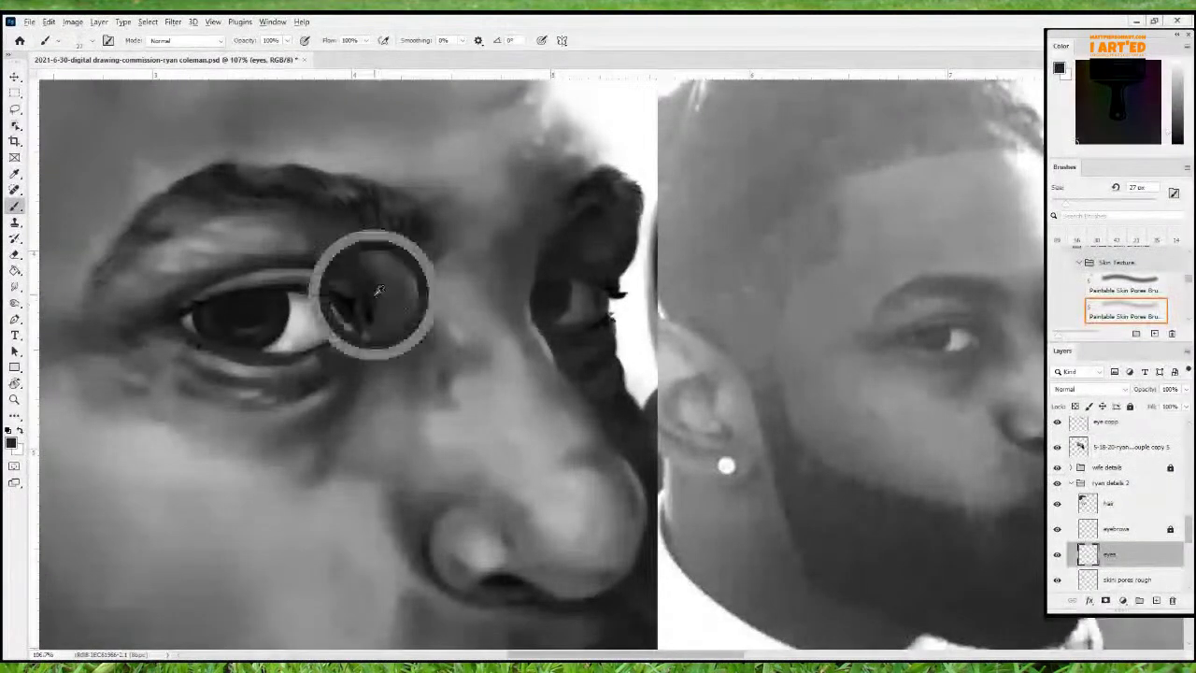
pyautogui.moveTo(377, 318); pyautogui.dragTo(576, 305)
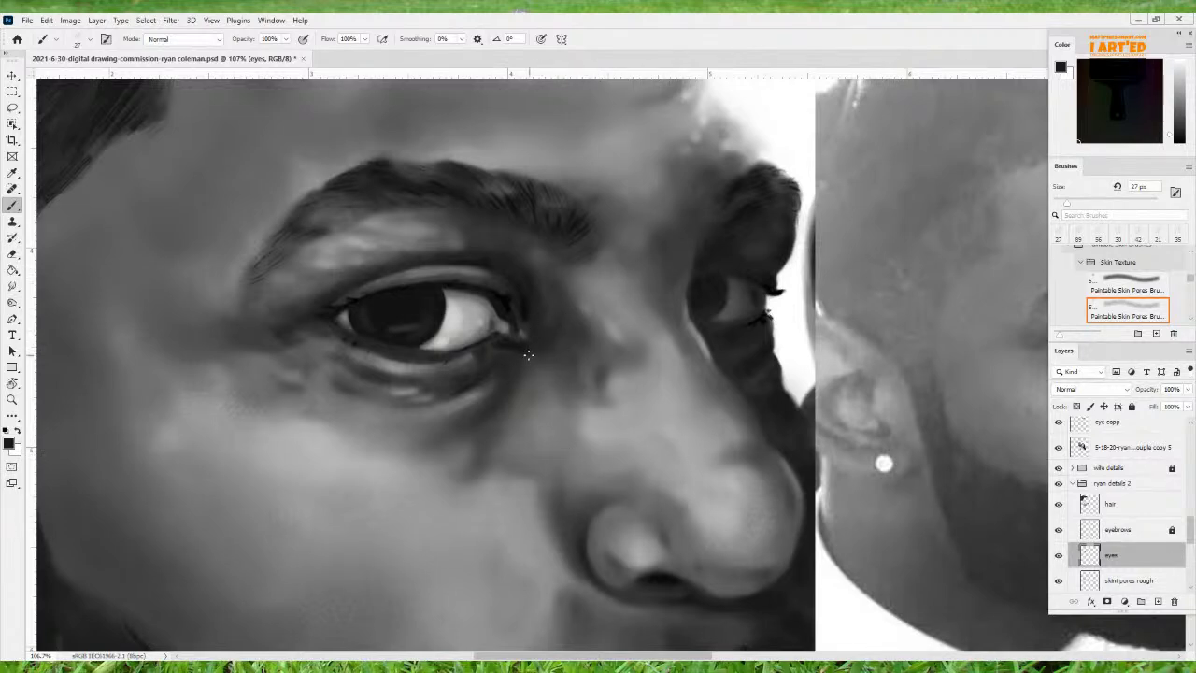
# Tilt the canvas view to examine the man's face from another angle
pyautogui.scroll(-5, 538, 351)
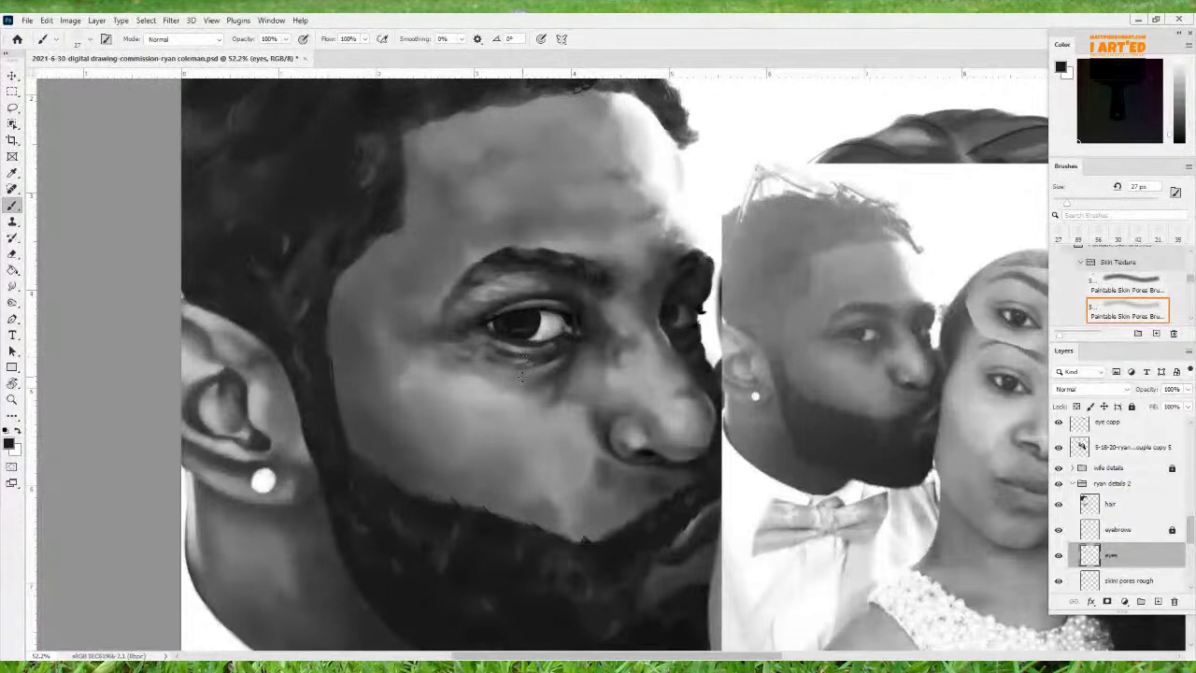
pyautogui.press('r')
pyautogui.moveTo(642, 329)
pyautogui.mouseDown()
pyautogui.moveTo(598, 308)
pyautogui.moveTo(553, 319)
pyautogui.moveTo(531, 347)
pyautogui.mouseUp()
pyautogui.press('b')
pyautogui.press('r')
pyautogui.moveTo(643, 327)
pyautogui.mouseDown()
pyautogui.moveTo(618, 323)
pyautogui.moveTo(654, 373)
pyautogui.moveTo(636, 421)
pyautogui.moveTo(579, 449)
pyautogui.moveTo(524, 439)
pyautogui.moveTo(584, 467)
pyautogui.moveTo(654, 440)
pyautogui.mouseUp()
pyautogui.press('b')
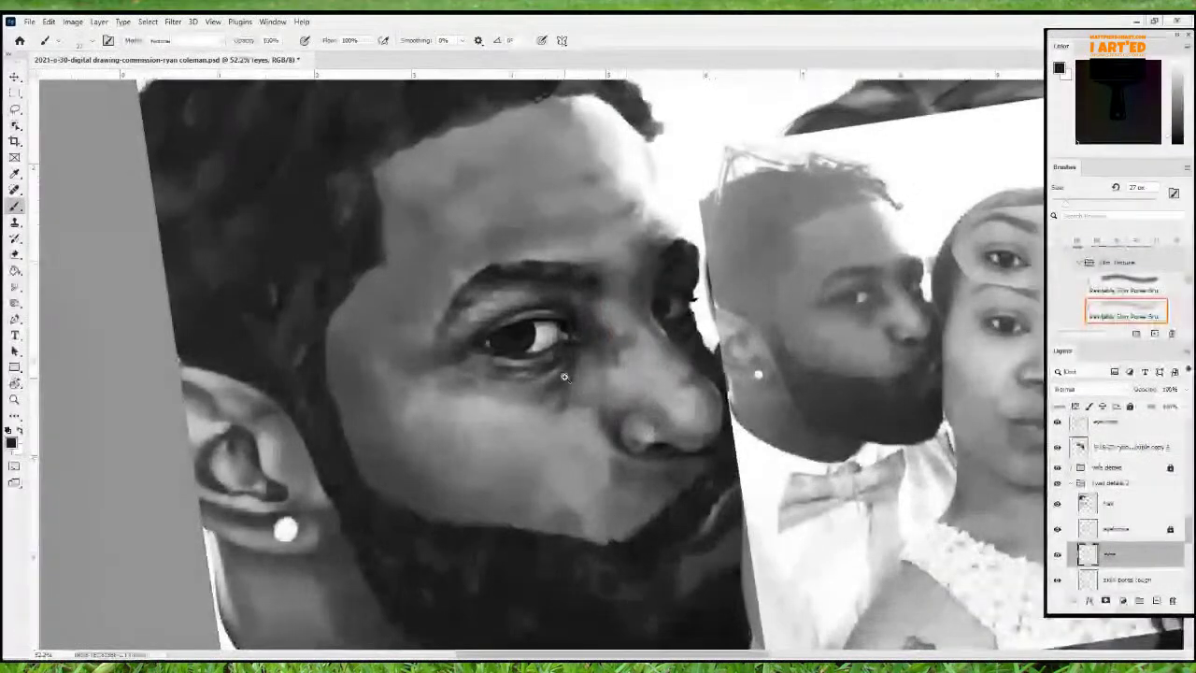
# Return to the skin pores rough layer and shade between inner eye corner and nose with a darker grey at 53 px
pyautogui.moveTo(563, 375); pyautogui.dragTo(588, 373)
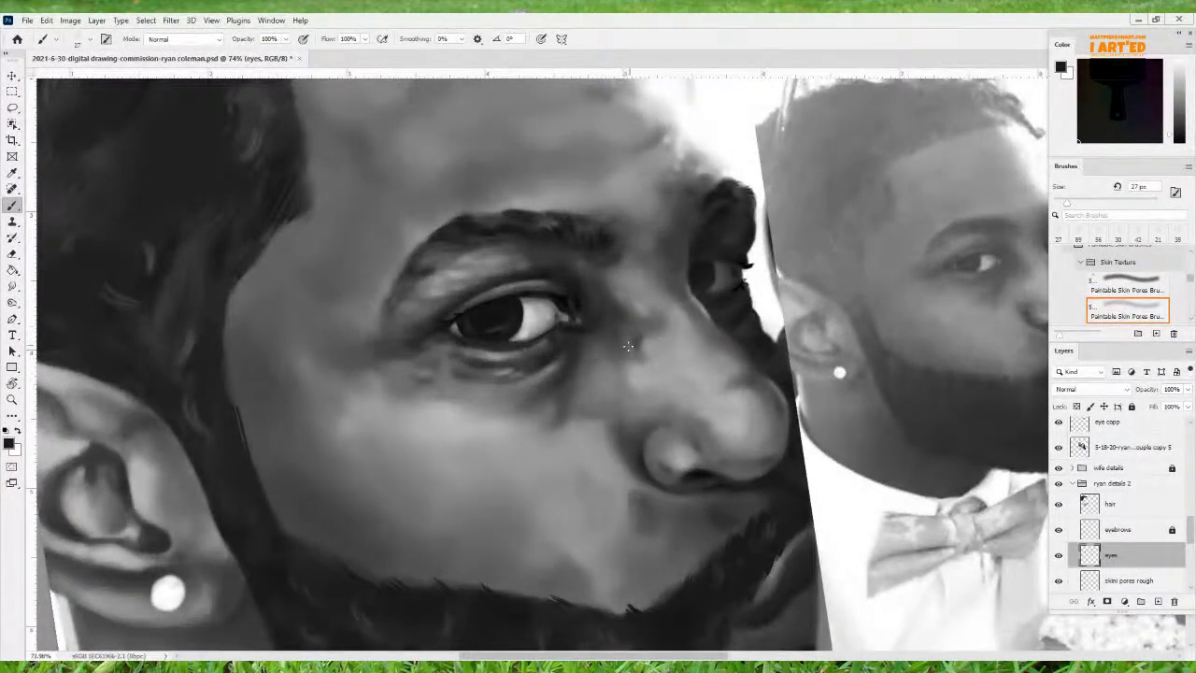
pyautogui.moveTo(617, 374); pyautogui.dragTo(591, 355)
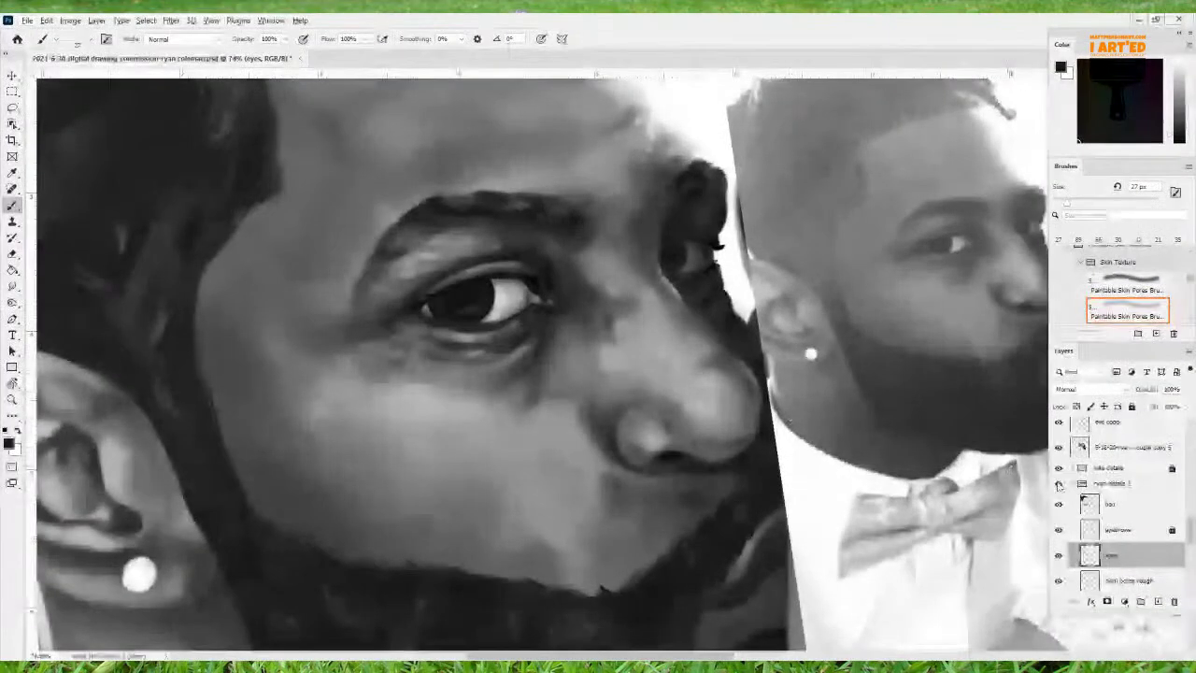
pyautogui.click(1126, 581)
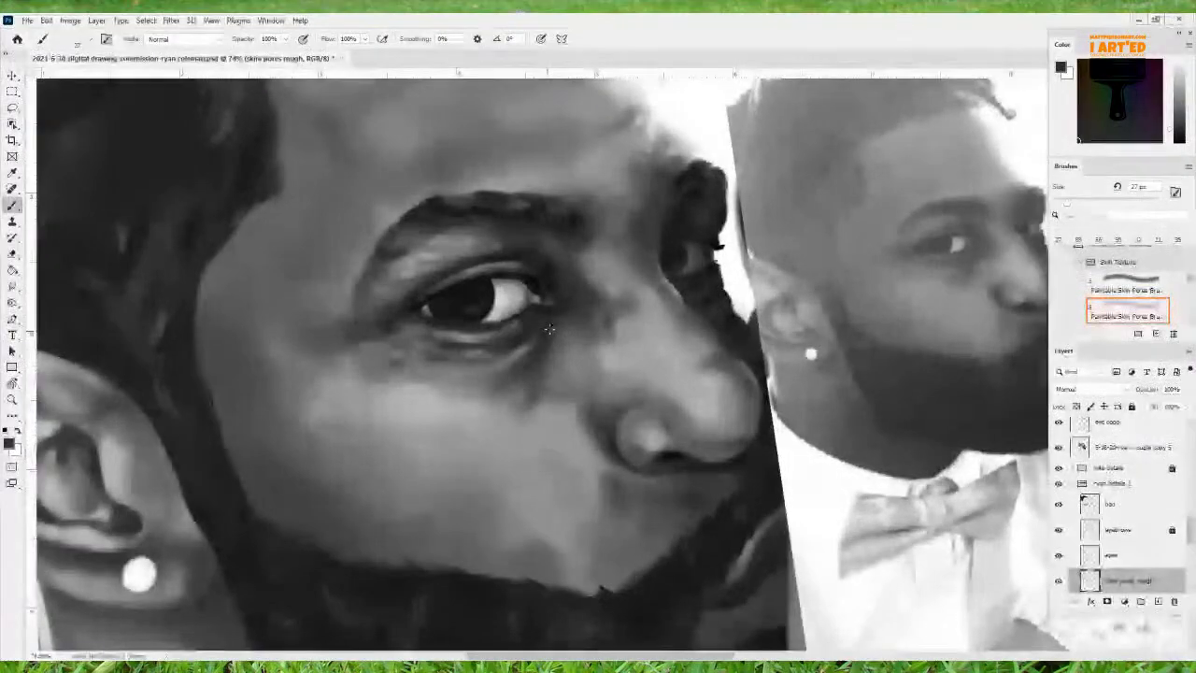
pyautogui.press(']')
pyautogui.moveTo(1170, 130); pyautogui.dragTo(1170, 134)
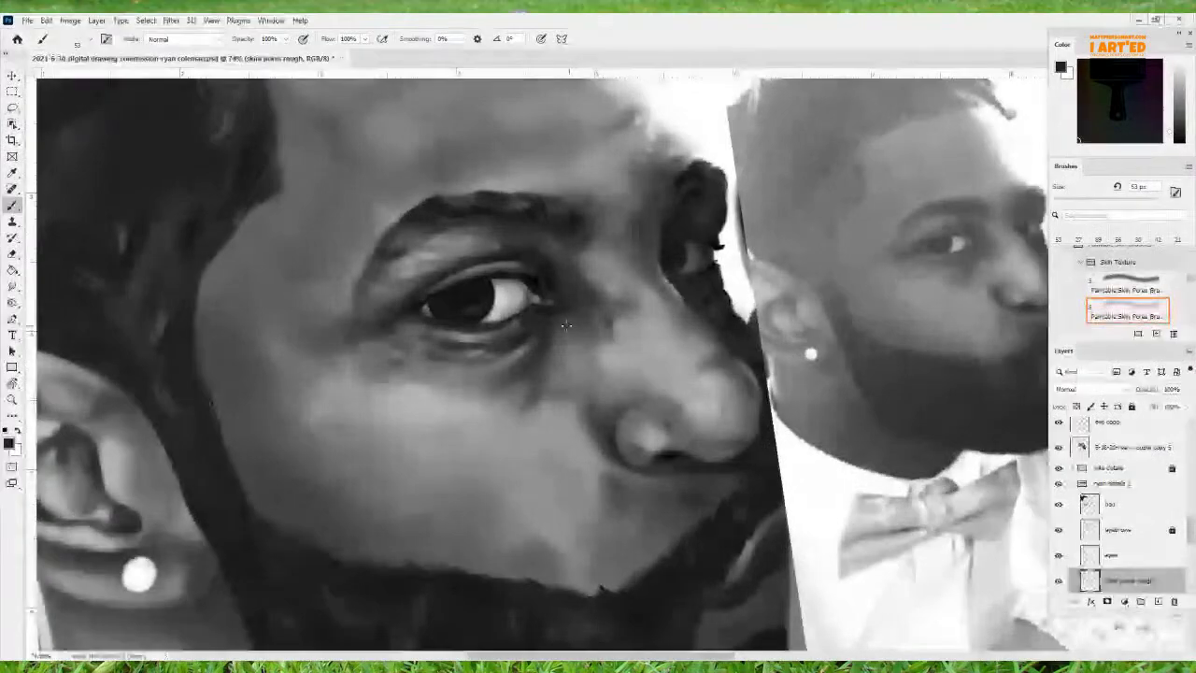
pyautogui.scroll(3, 561, 331)
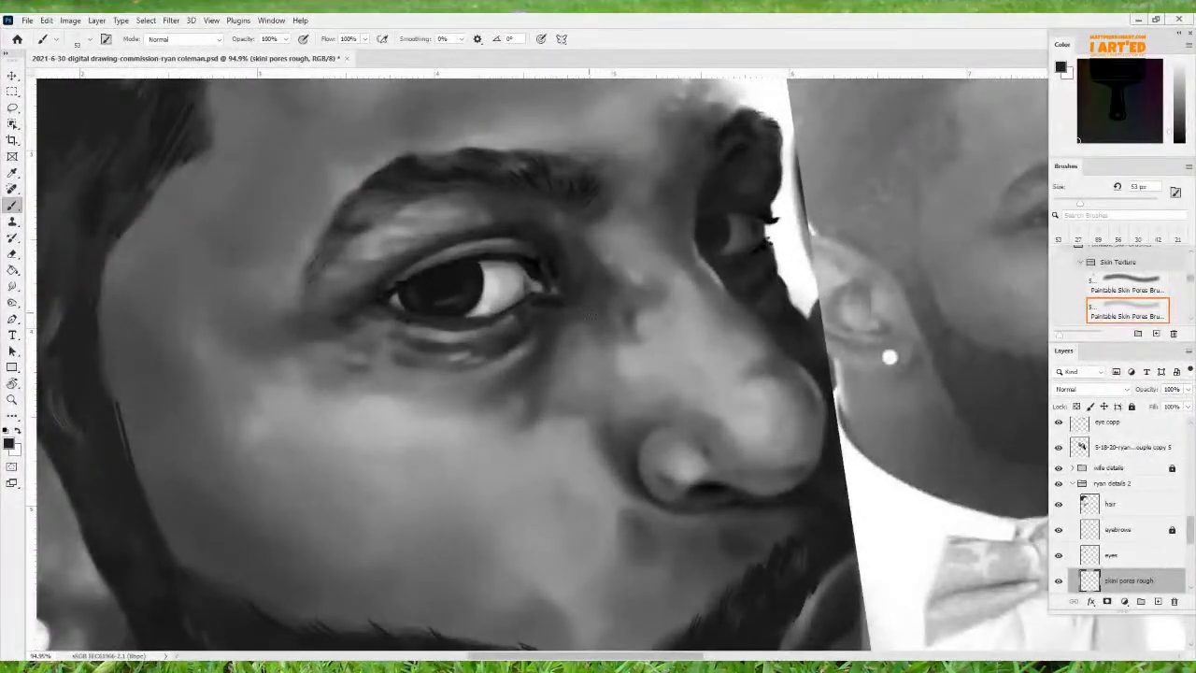
# Review the full portrait upright and save the document
pyautogui.scroll(-4, 603, 320)
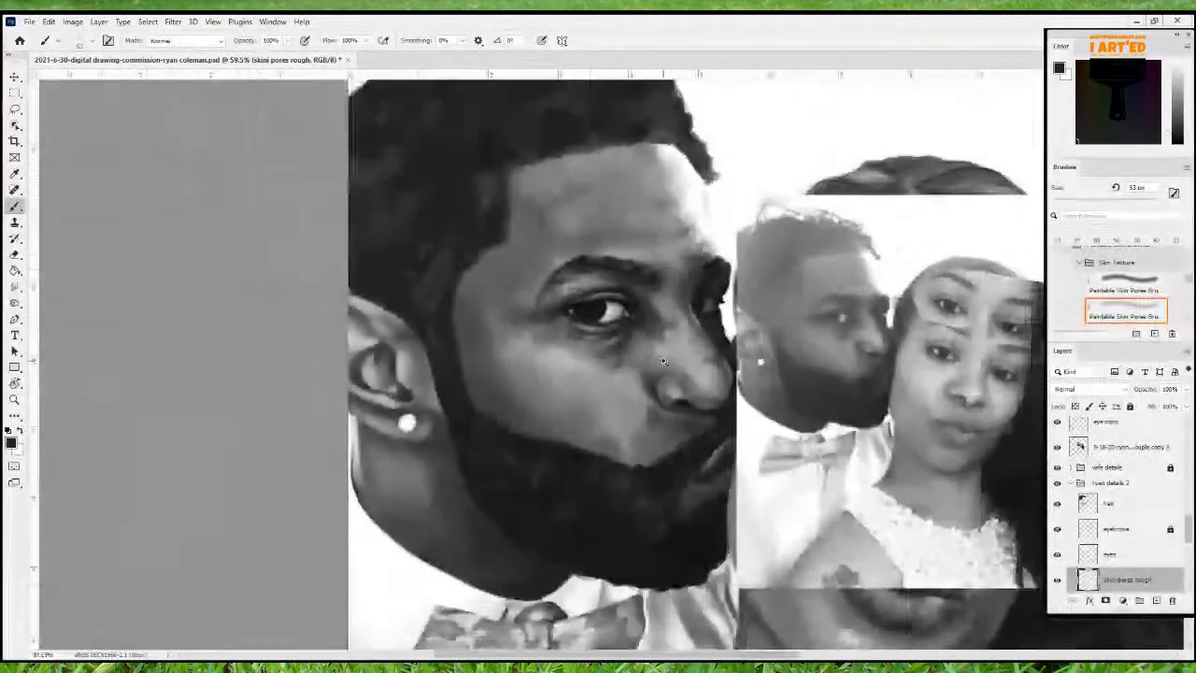
pyautogui.scroll(-4, 662, 361)
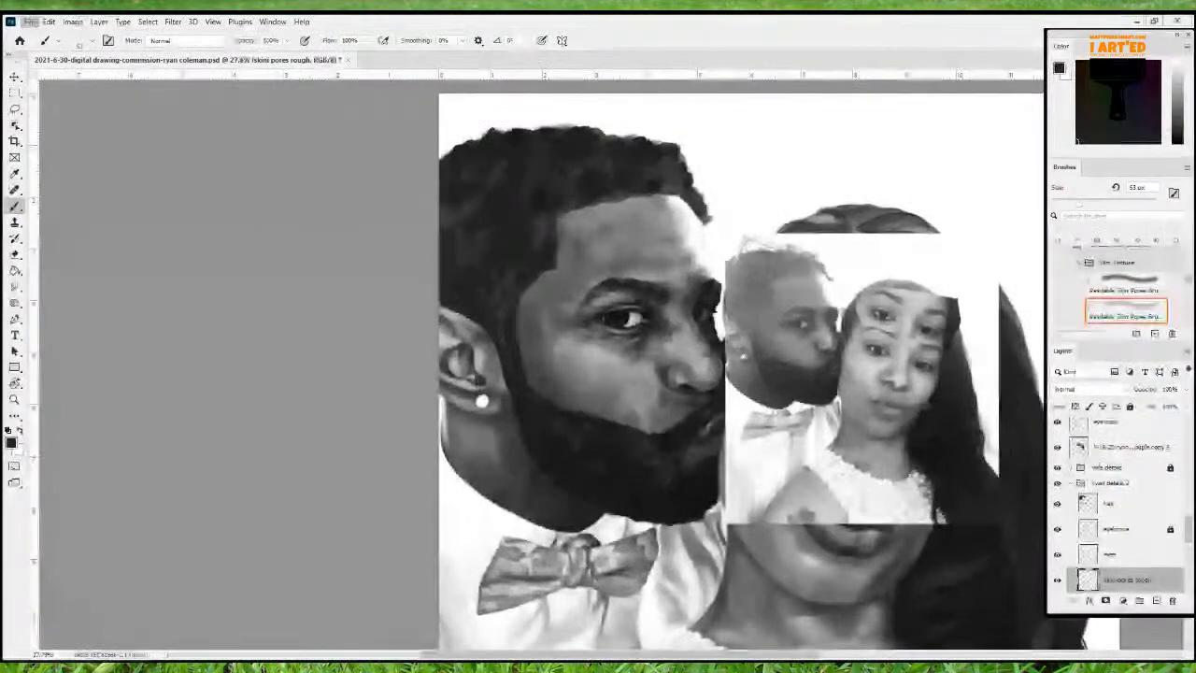
pyautogui.hotkey('ctrl', 's')
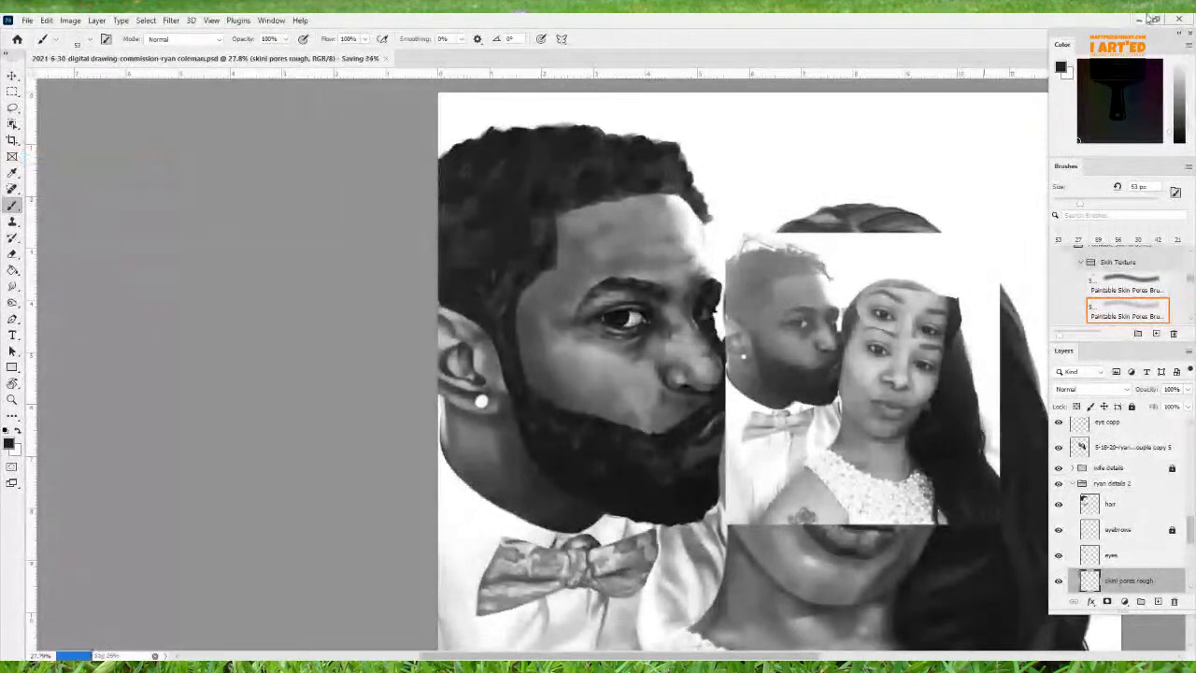